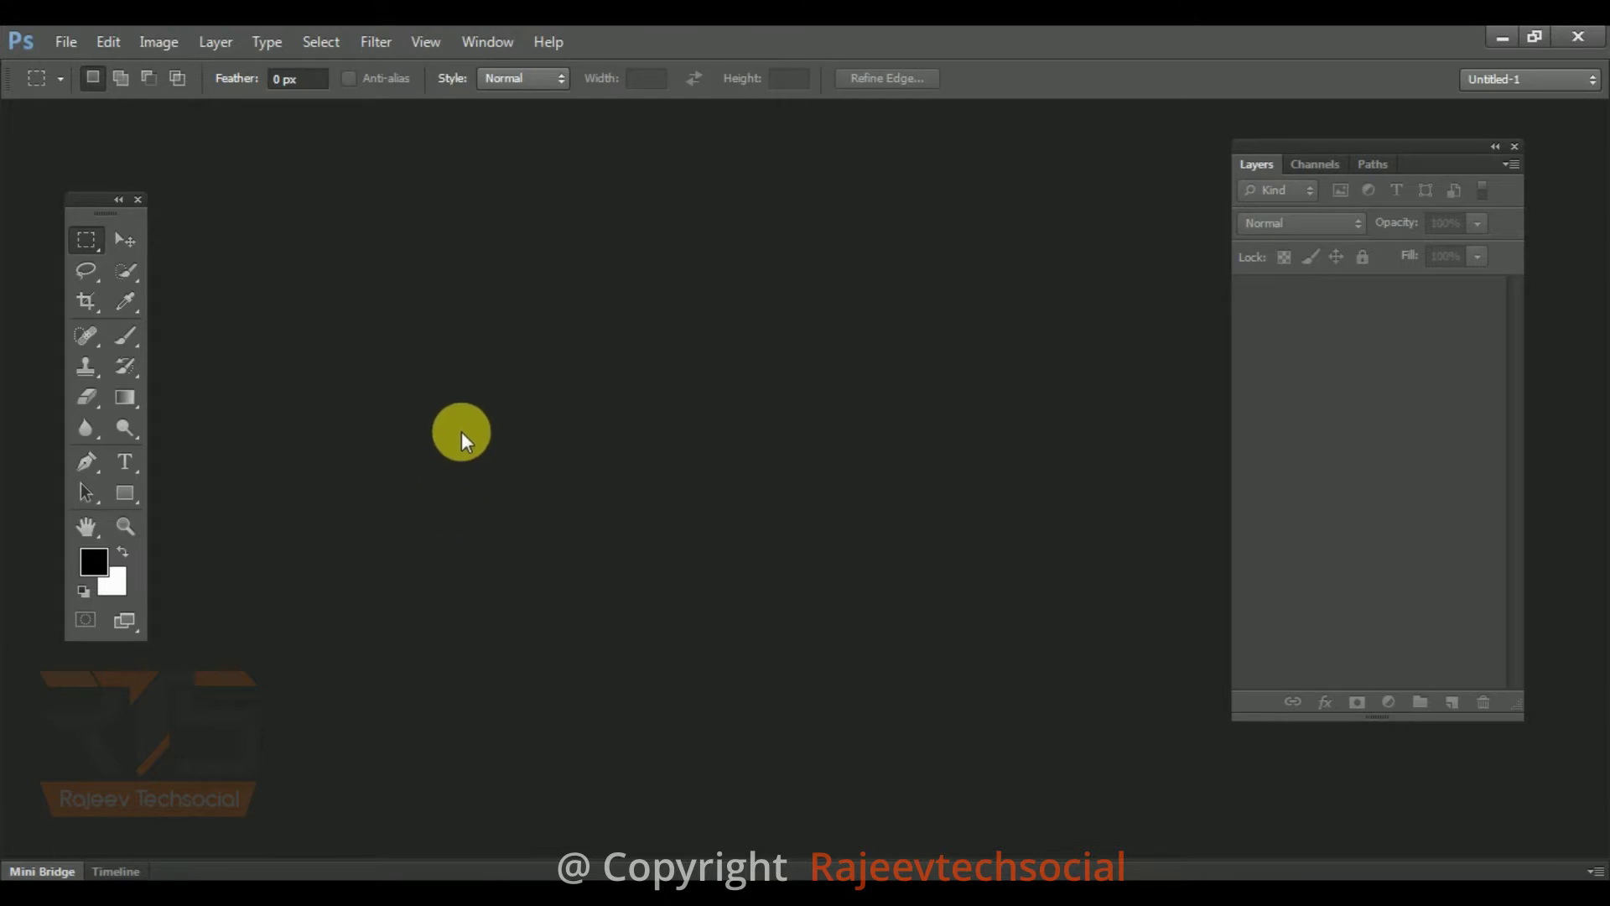
- Open DSC_0175.JPG from the photoshop tutorials folder in Photoshop
{"action": "left_click", "coordinate": [173, 893]}
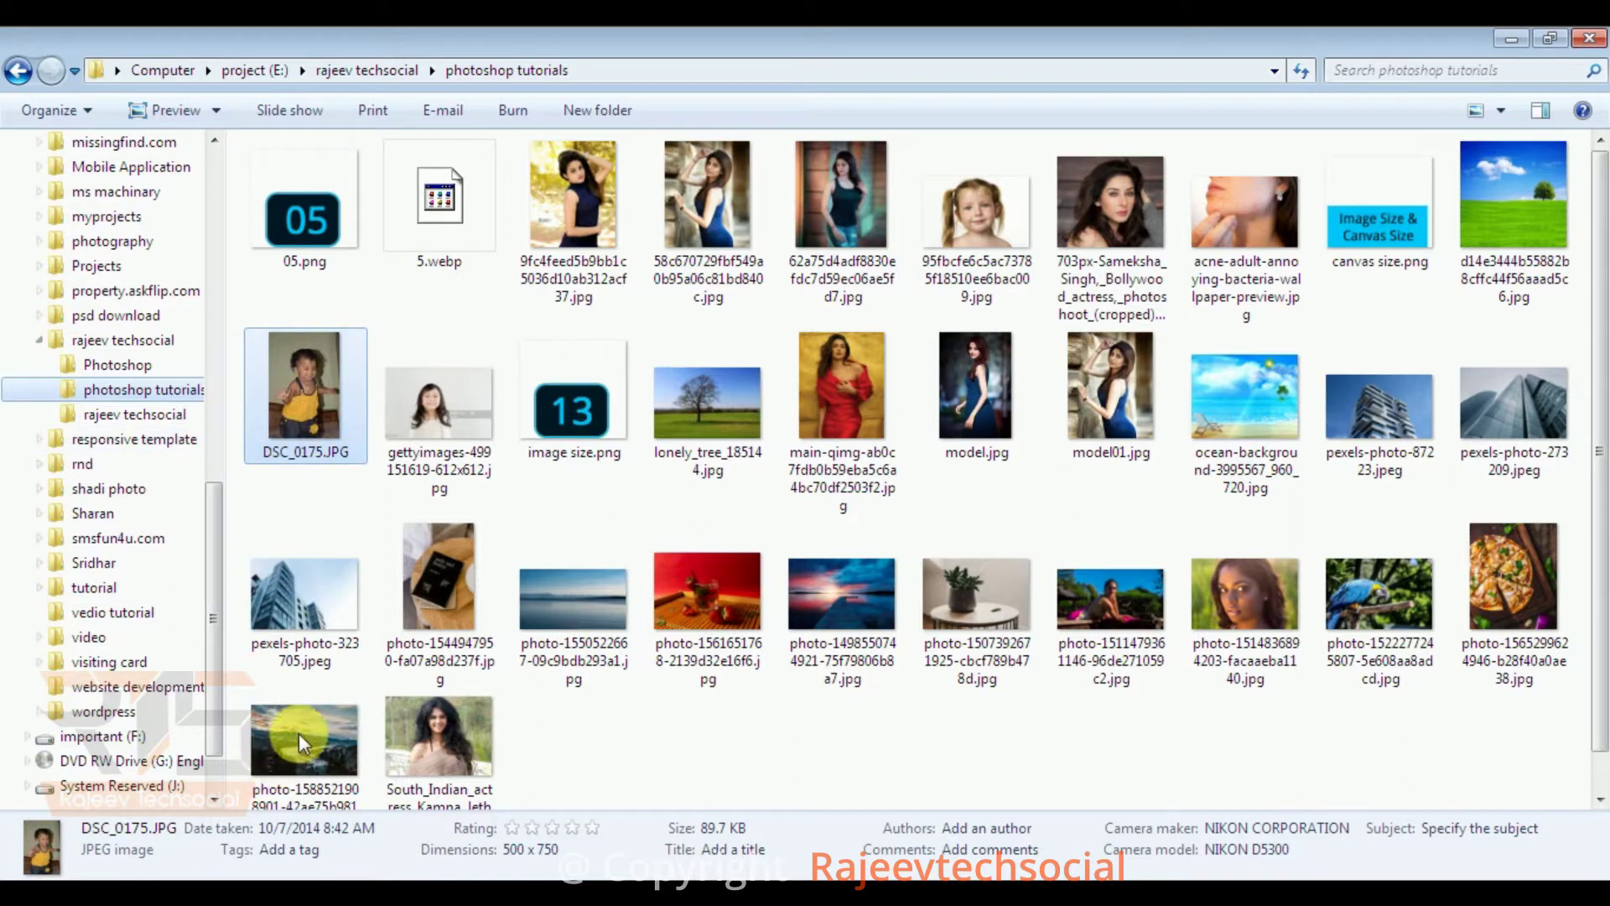
{"action": "left_click", "coordinate": [390, 897]}
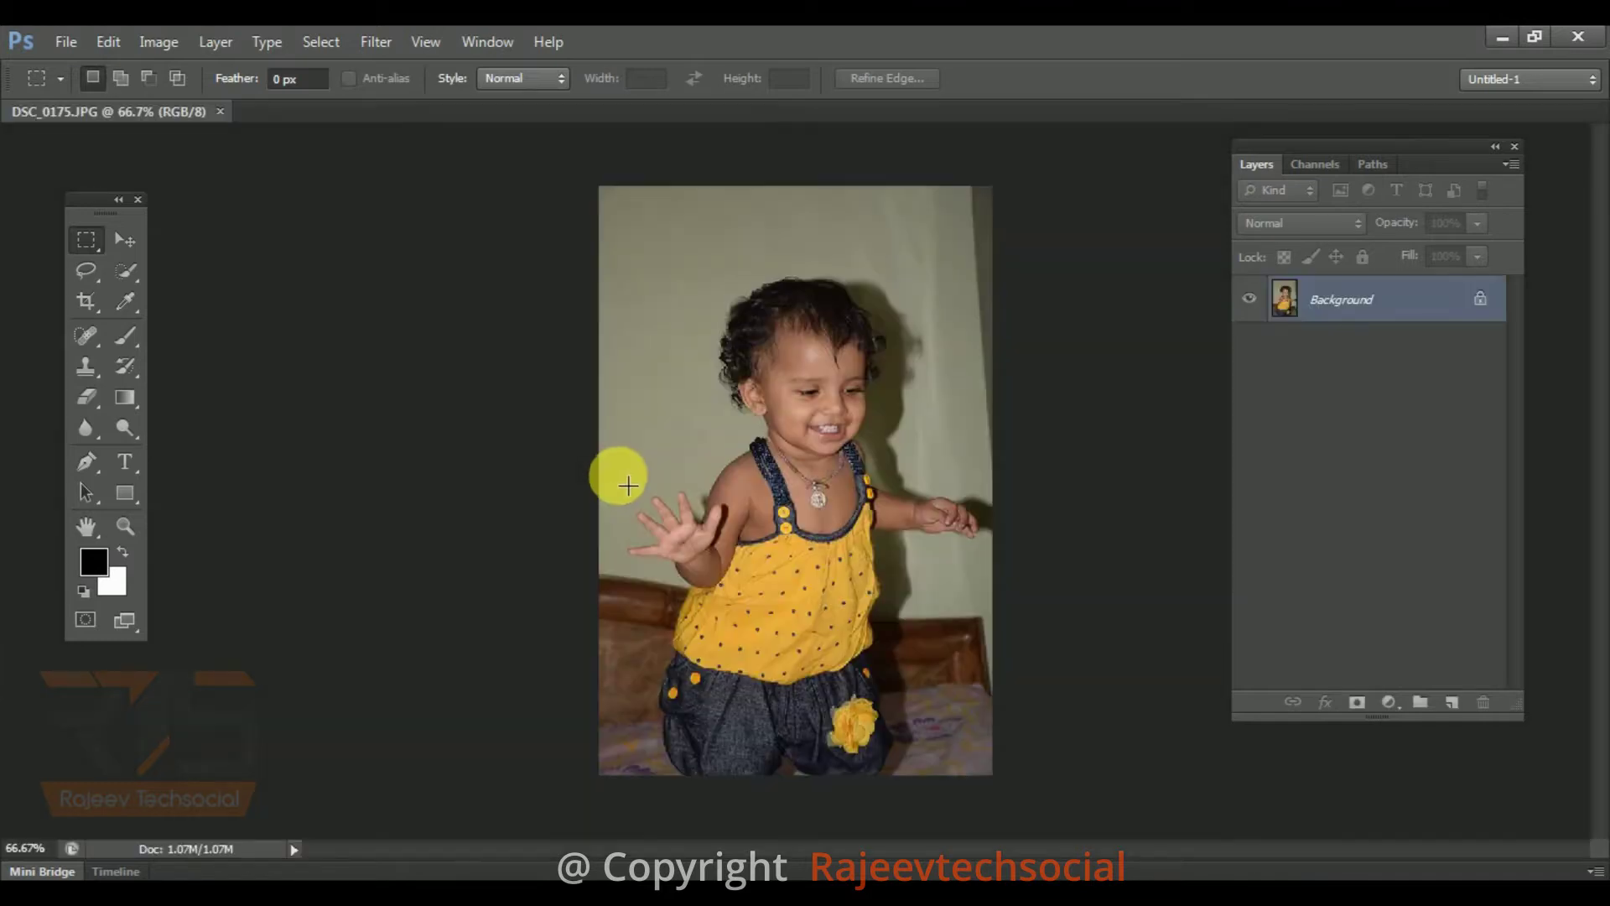
{"action": "left_click", "coordinate": [64, 42]}
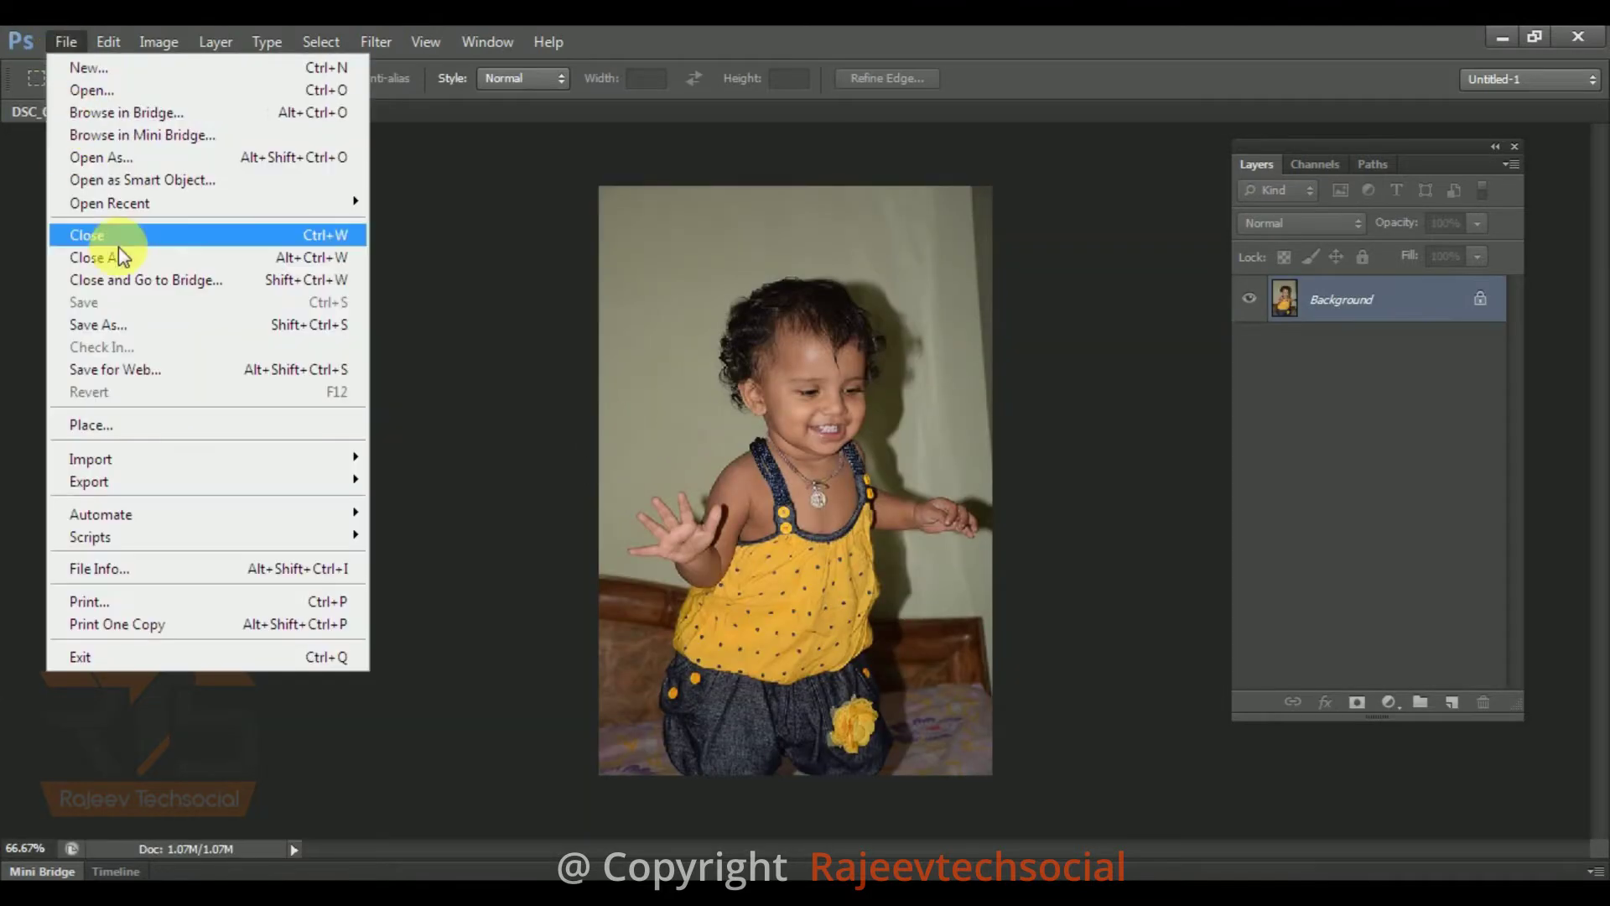
{"action": "mouse_move", "coordinate": [118, 463]}
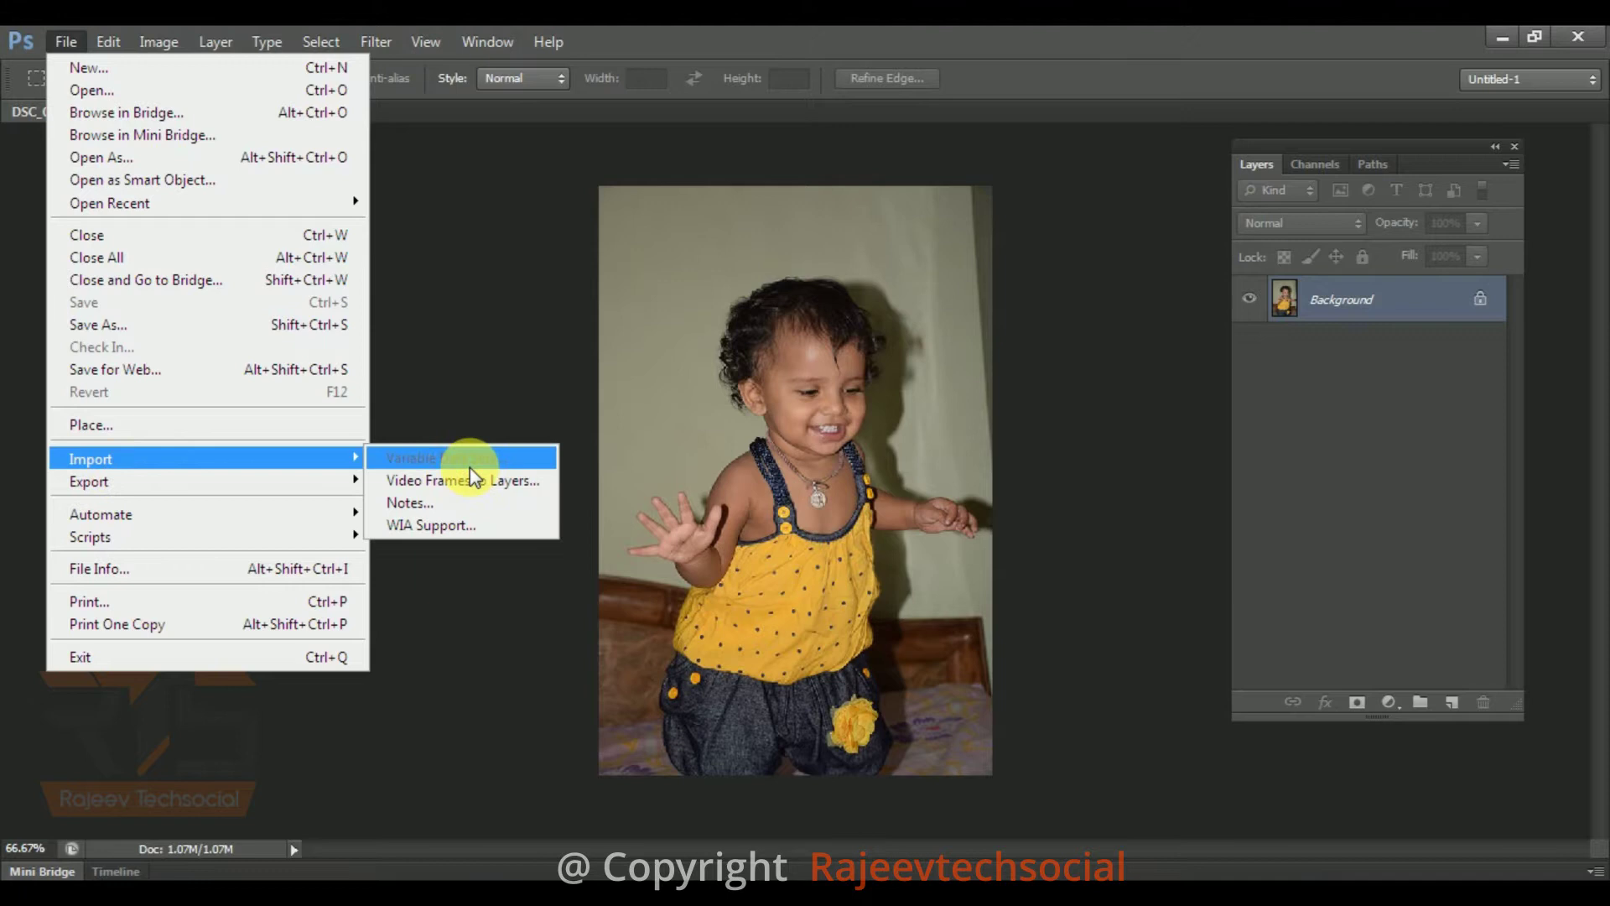
{"action": "left_click", "coordinate": [1184, 55]}
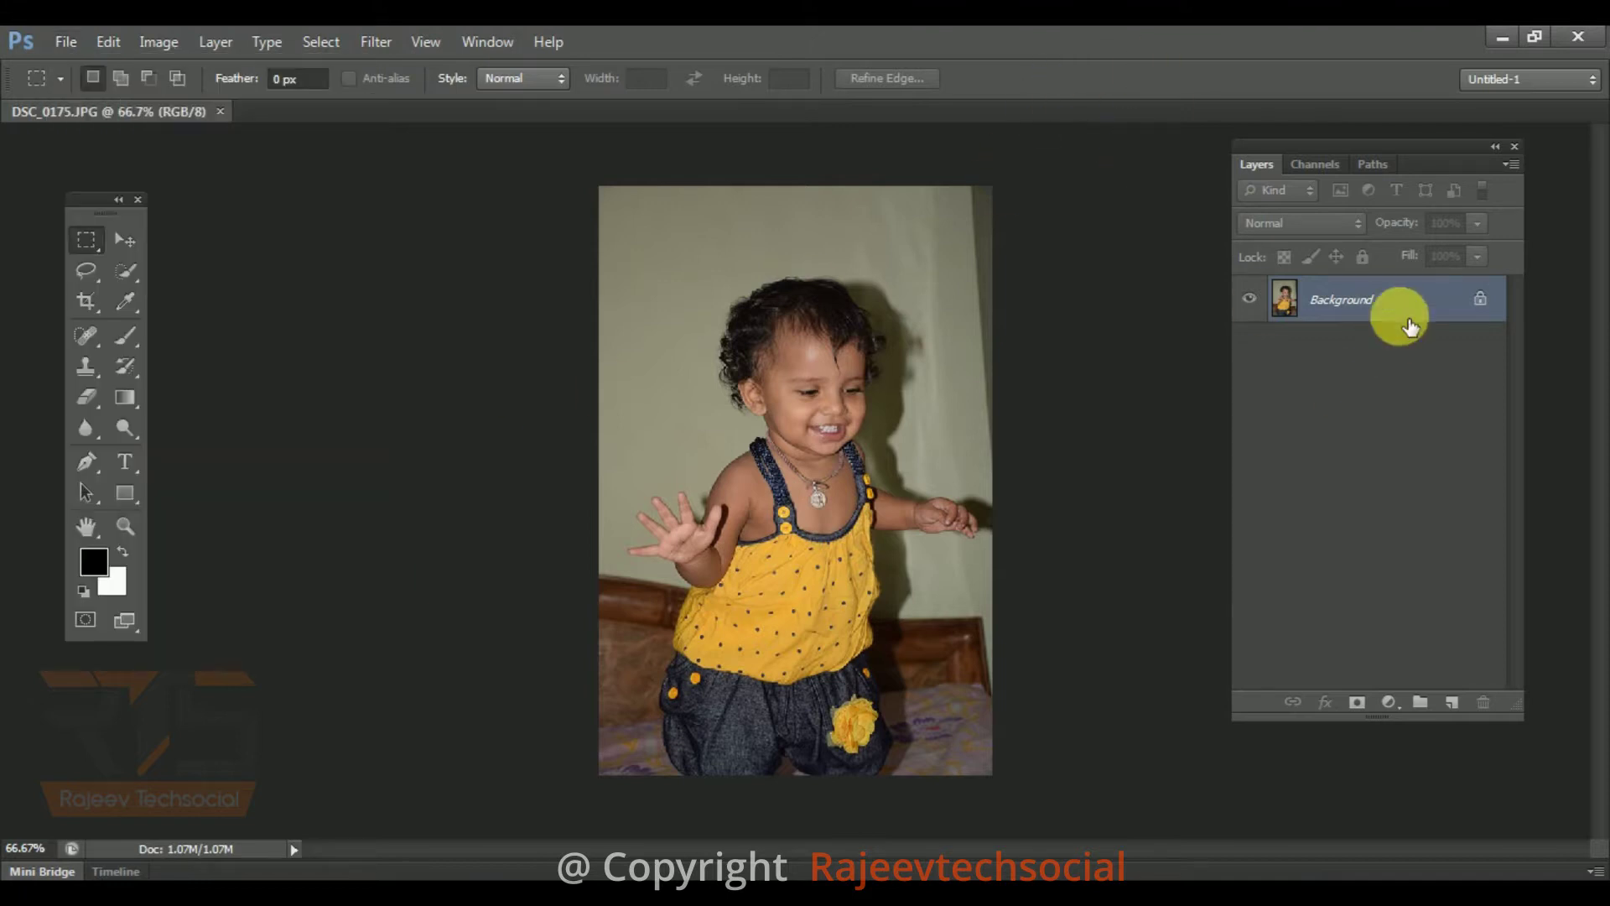
- Duplicate the Background layer and choose the Color Replacement Tool with a magenta foreground color (R 234, G 13, B 226)
{"action": "left_click_drag", "start_coordinate": [1356, 312], "coordinate": [1460, 703]}
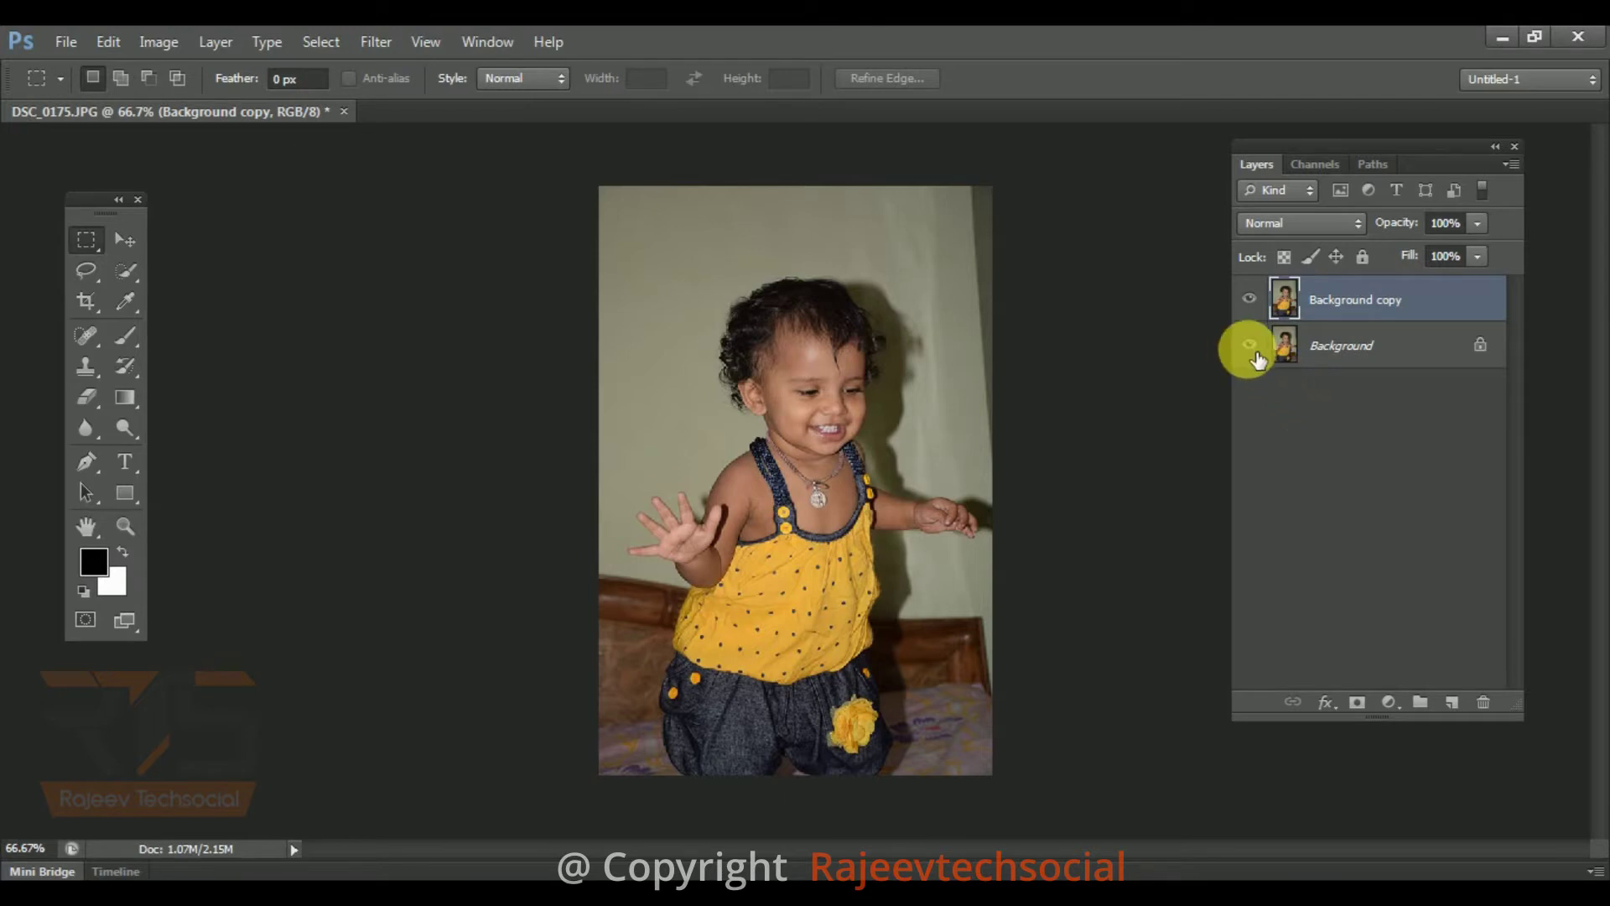
{"action": "left_click", "coordinate": [124, 334]}
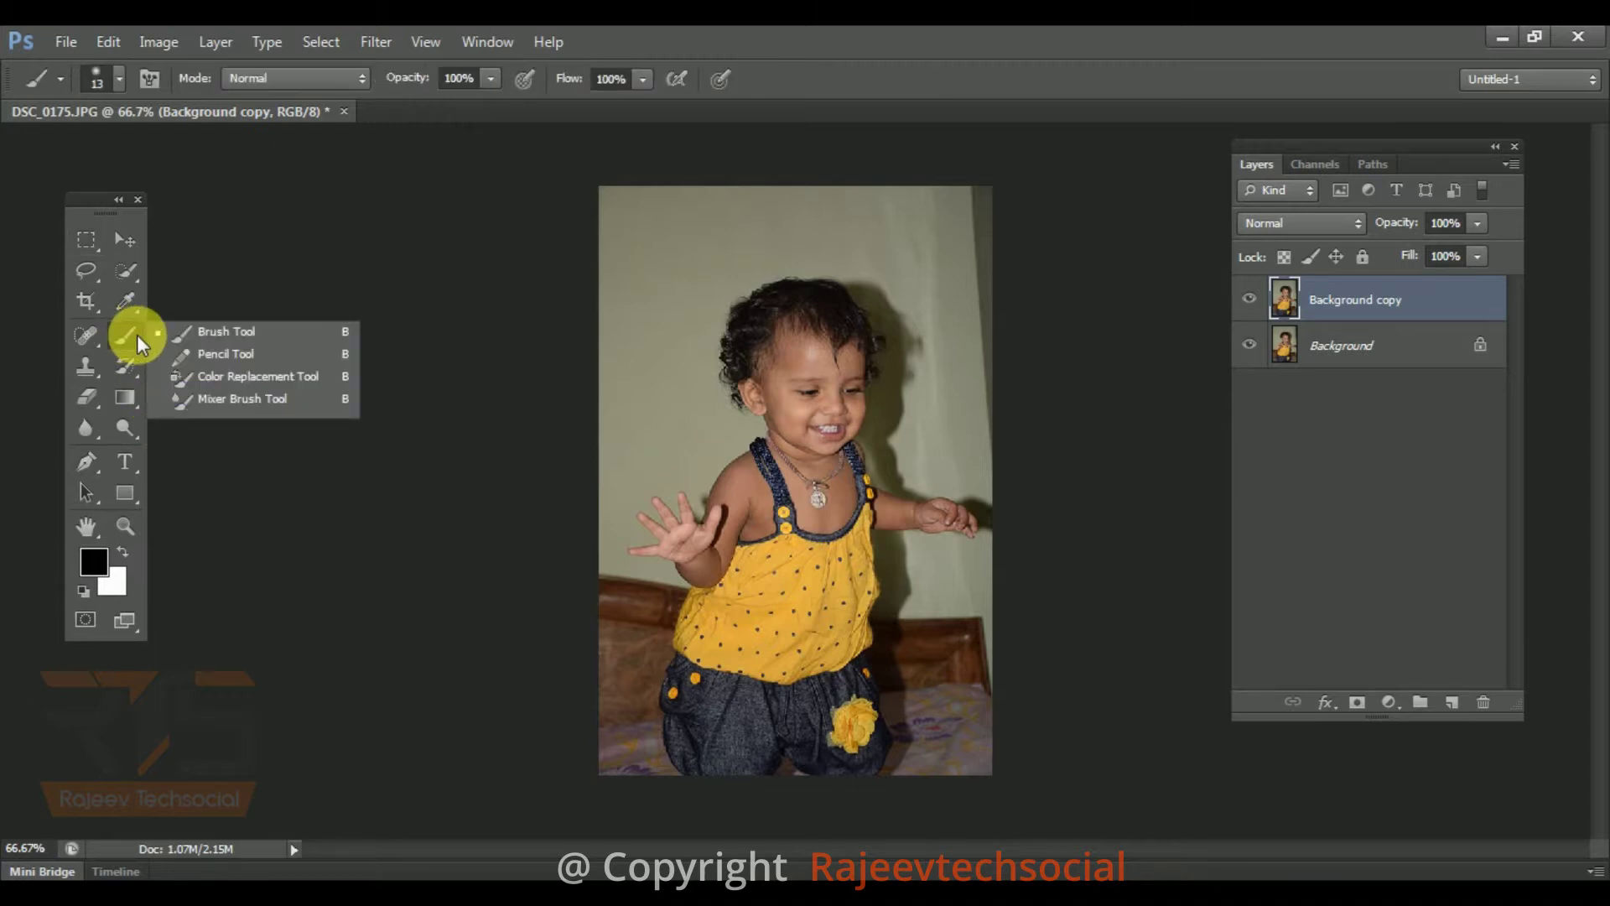
{"action": "left_click", "coordinate": [215, 374]}
{"action": "left_click", "coordinate": [100, 573]}
{"action": "left_click_drag", "start_coordinate": [818, 285], "coordinate": [769, 259]}
{"action": "left_click", "coordinate": [998, 226]}
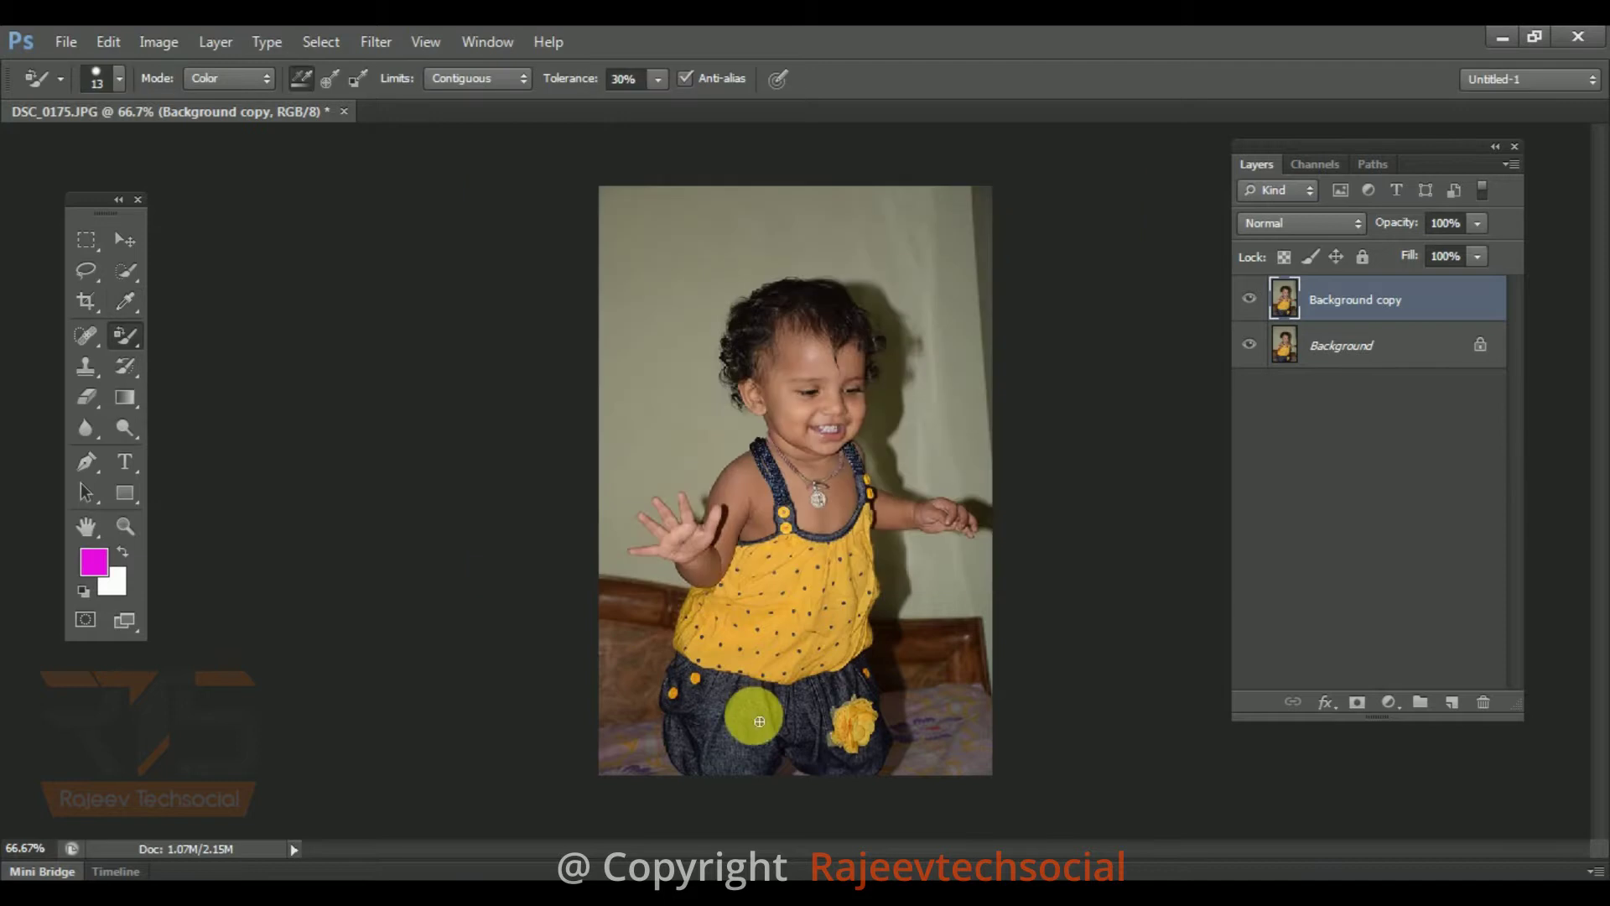
- Set the brush size to 25 and paint a magenta stroke over the middle of the child's yellow top
{"action": "right_click", "coordinate": [765, 594]}
{"action": "left_click", "coordinate": [824, 562]}
{"action": "left_click", "coordinate": [1107, 39]}
{"action": "mouse_move", "coordinate": [737, 630]}
{"action": "left_mouse_down"}
{"action": "mouse_move", "coordinate": [830, 608]}
{"action": "mouse_move", "coordinate": [842, 636]}
{"action": "mouse_move", "coordinate": [811, 652]}
{"action": "mouse_move", "coordinate": [838, 615]}
{"action": "mouse_move", "coordinate": [773, 589]}
{"action": "mouse_move", "coordinate": [822, 583]}
{"action": "left_mouse_up"}
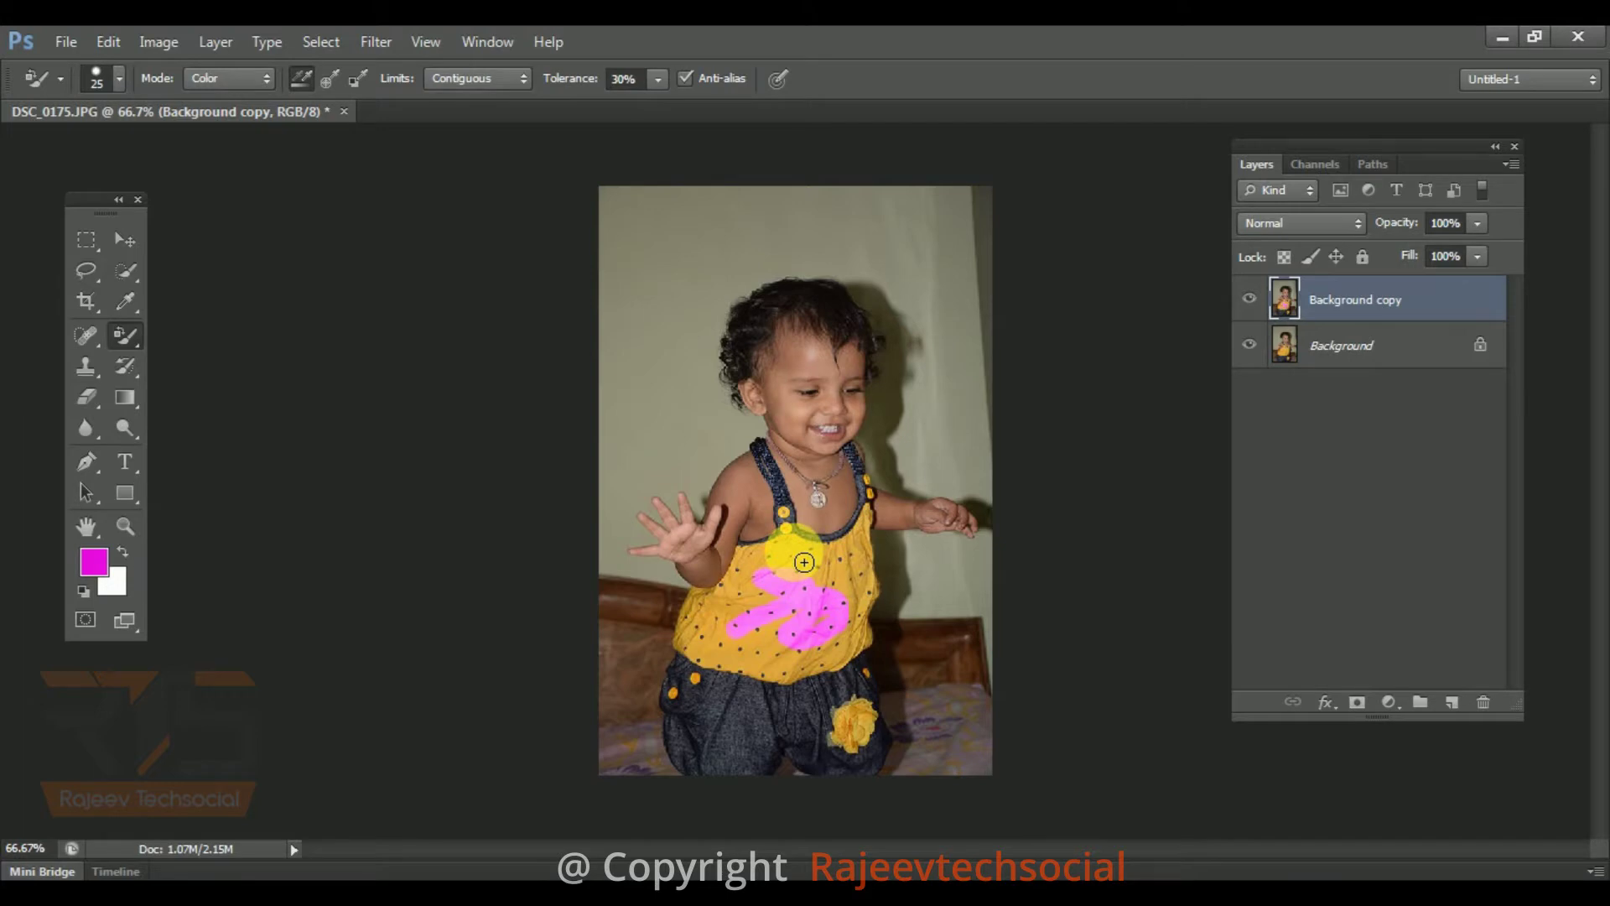
- Bring up the History panel group, separate its parts, and close the Adjustments, collapsed History and Color panels
{"action": "left_click", "coordinate": [491, 44]}
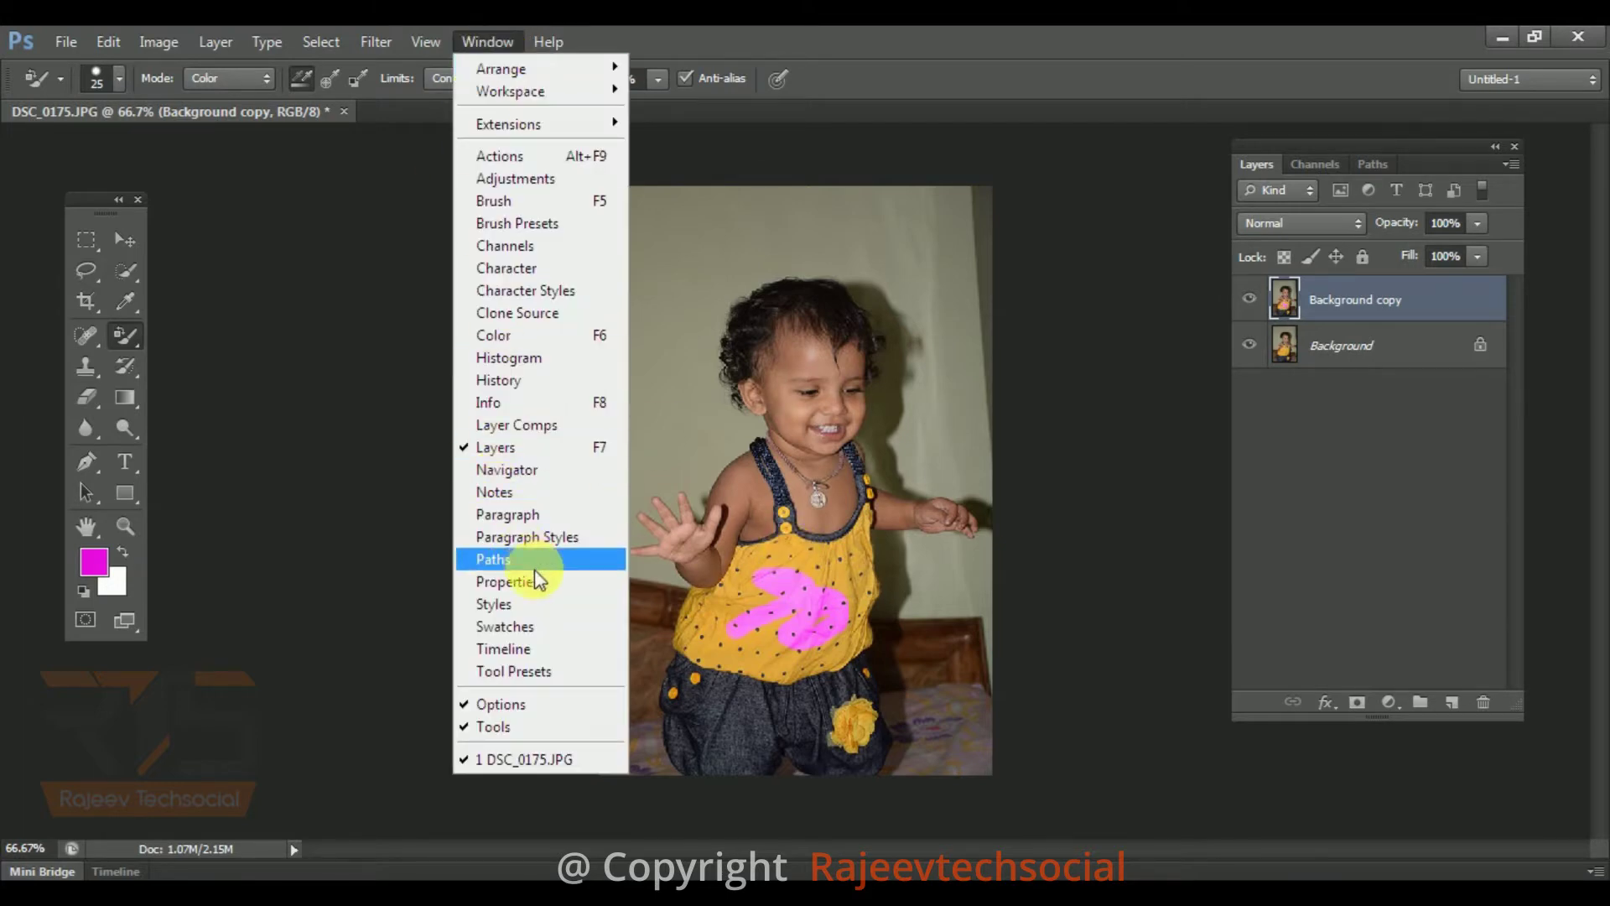
{"action": "left_click", "coordinate": [535, 383]}
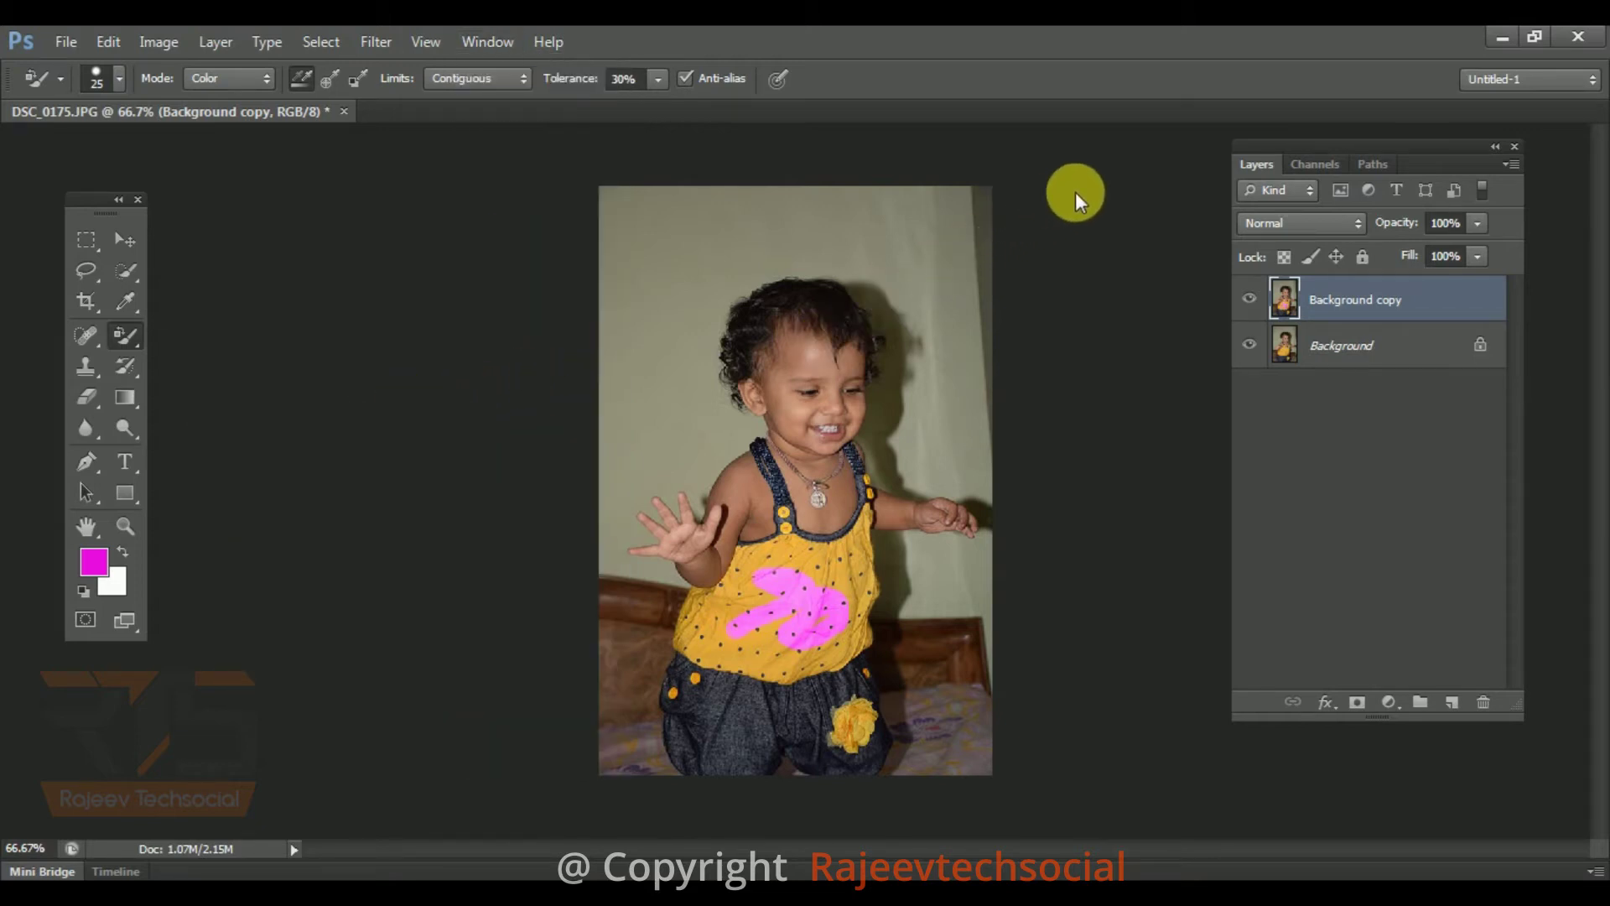
{"action": "left_click_drag", "start_coordinate": [1079, 155], "coordinate": [1079, 157]}
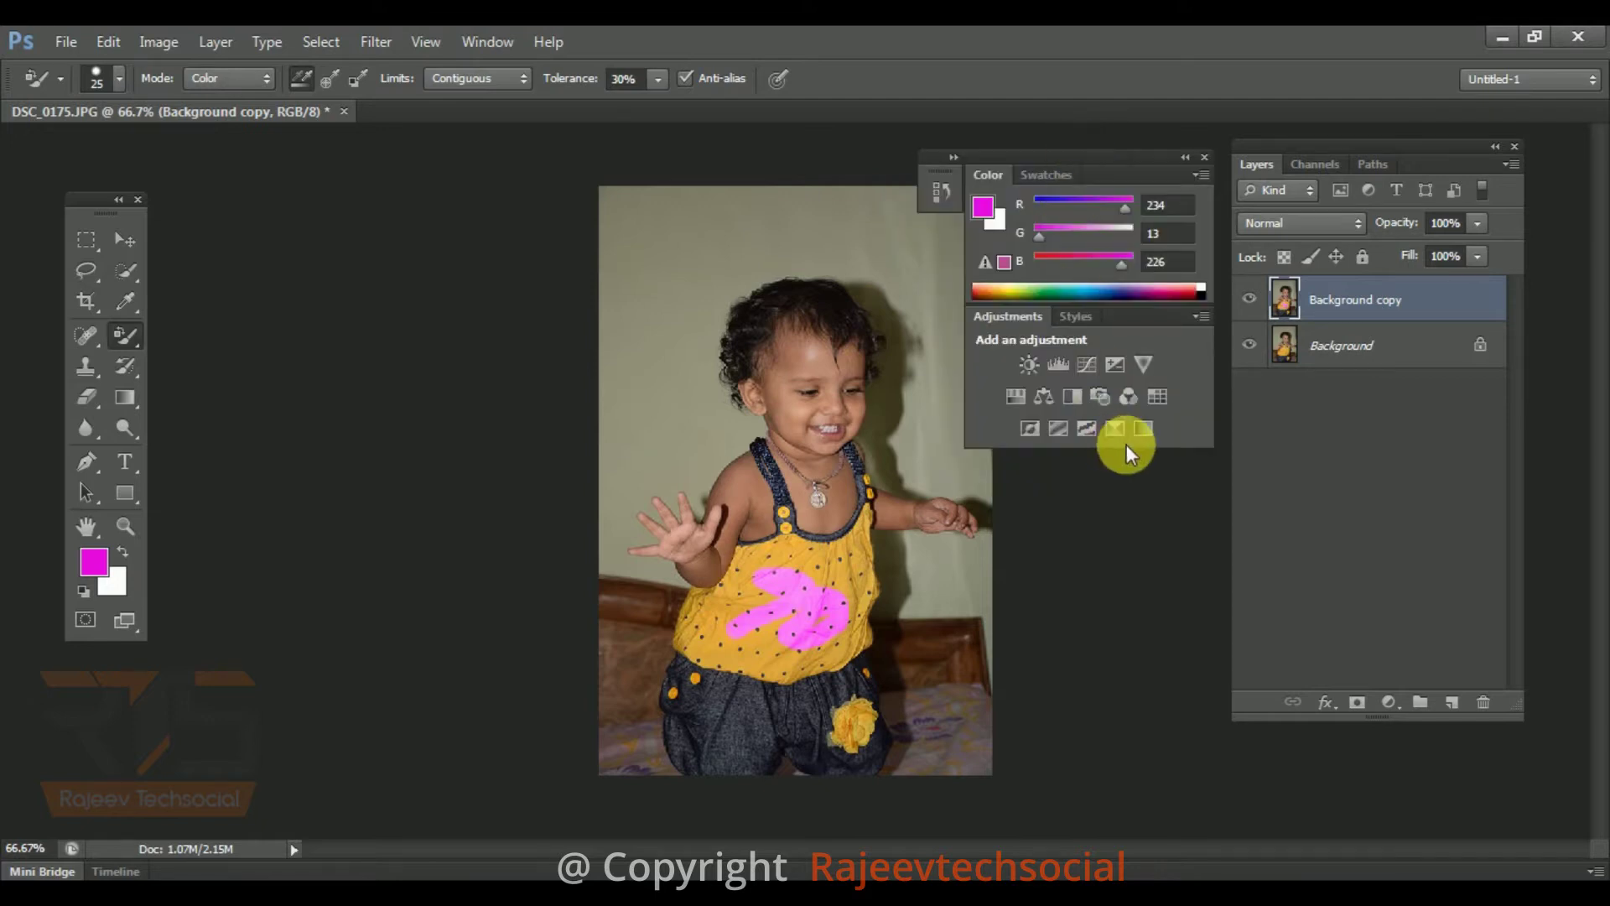
{"action": "left_click_drag", "start_coordinate": [1128, 331], "coordinate": [412, 411]}
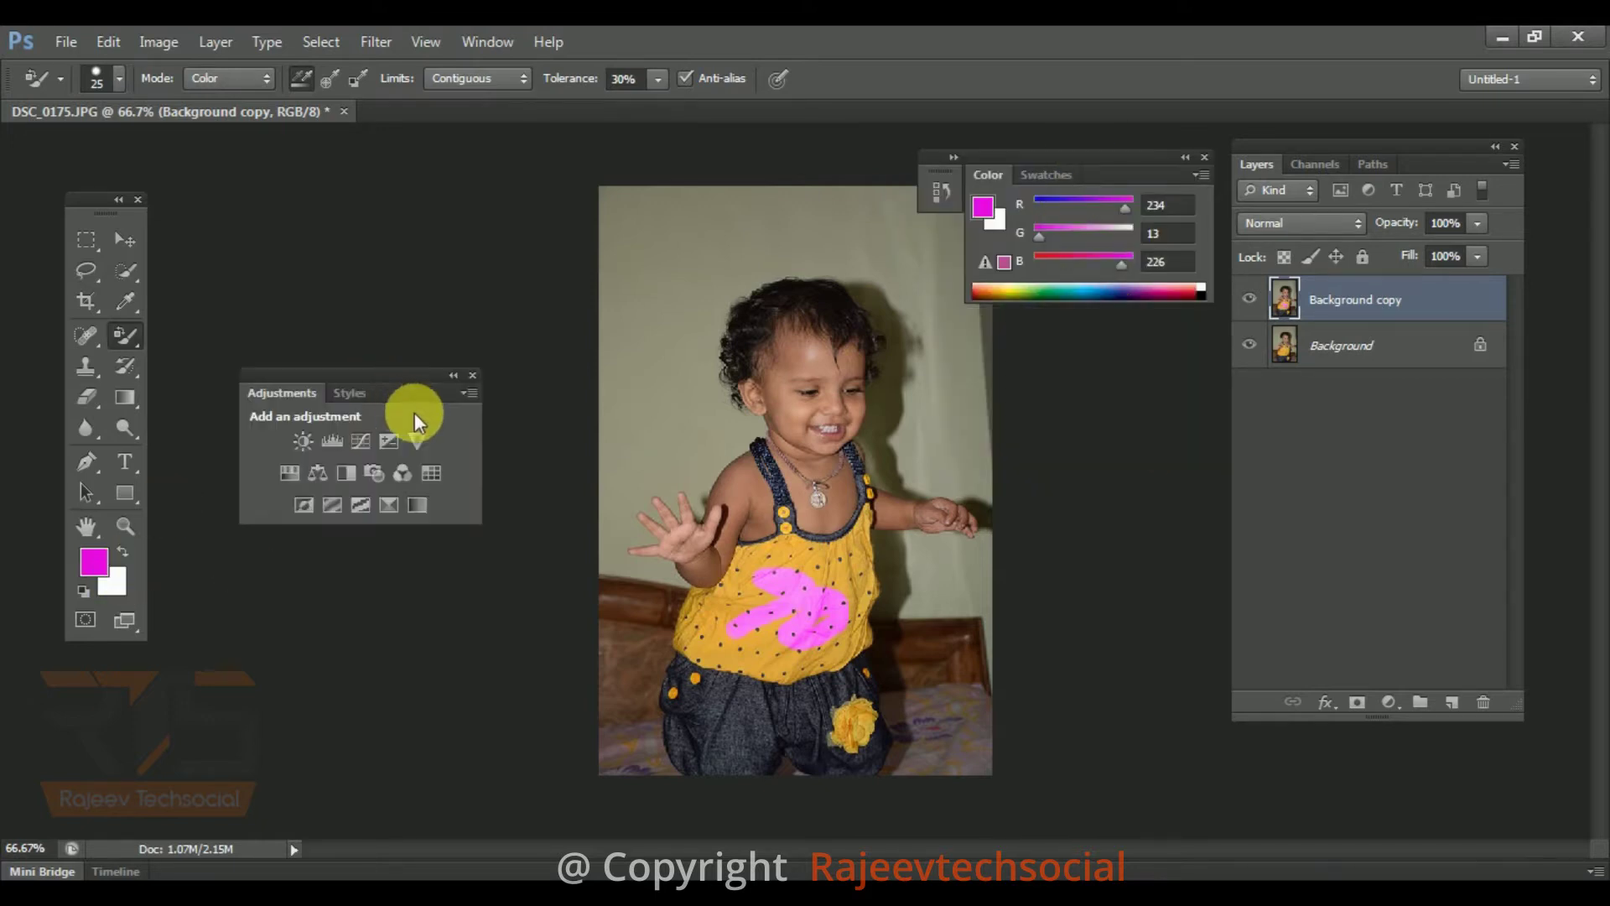
{"action": "left_click", "coordinate": [471, 376]}
{"action": "left_click_drag", "start_coordinate": [928, 160], "coordinate": [646, 285]}
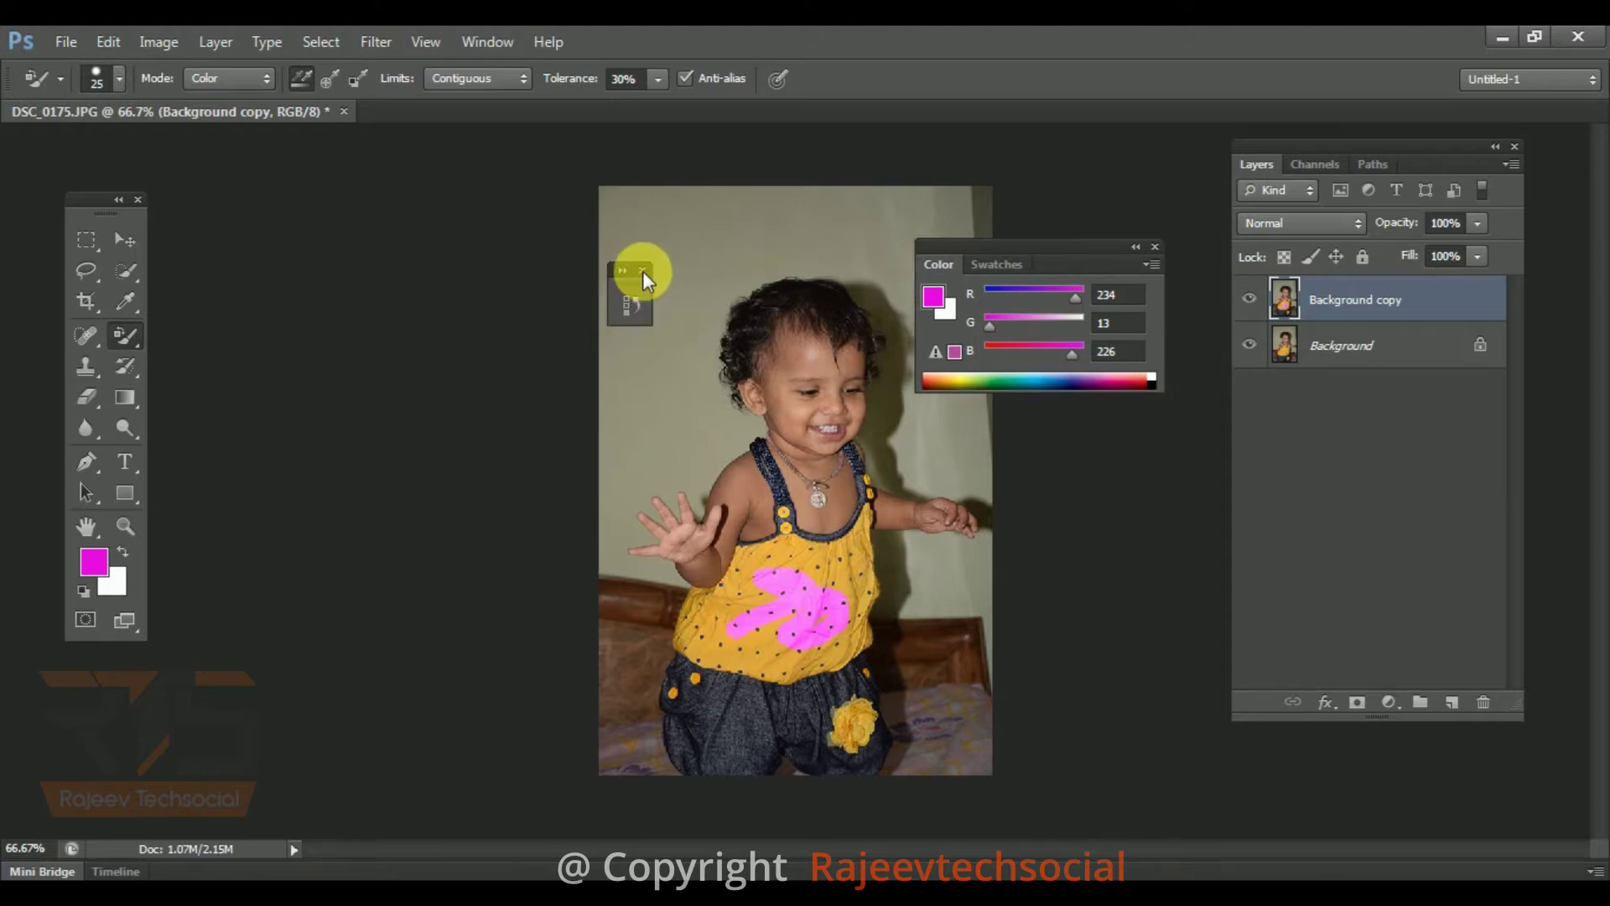
{"action": "left_click", "coordinate": [643, 271]}
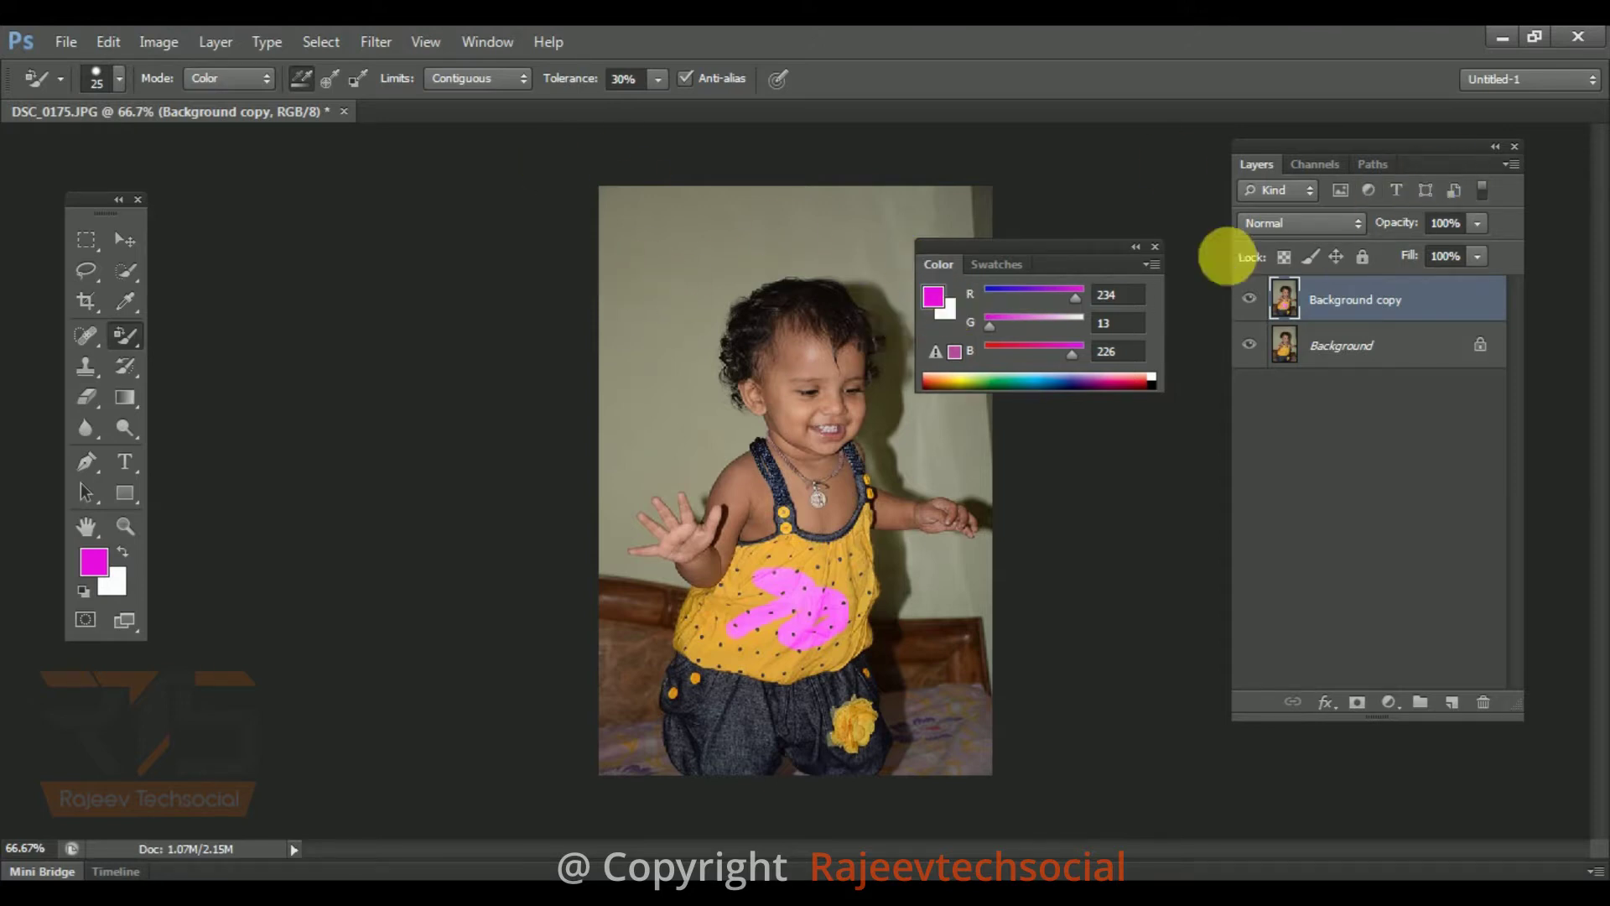
{"action": "left_click", "coordinate": [1155, 247]}
- Show the History panel on its own, place it beside the Layers panel and lengthen it to fit all states
{"action": "left_click", "coordinate": [488, 41]}
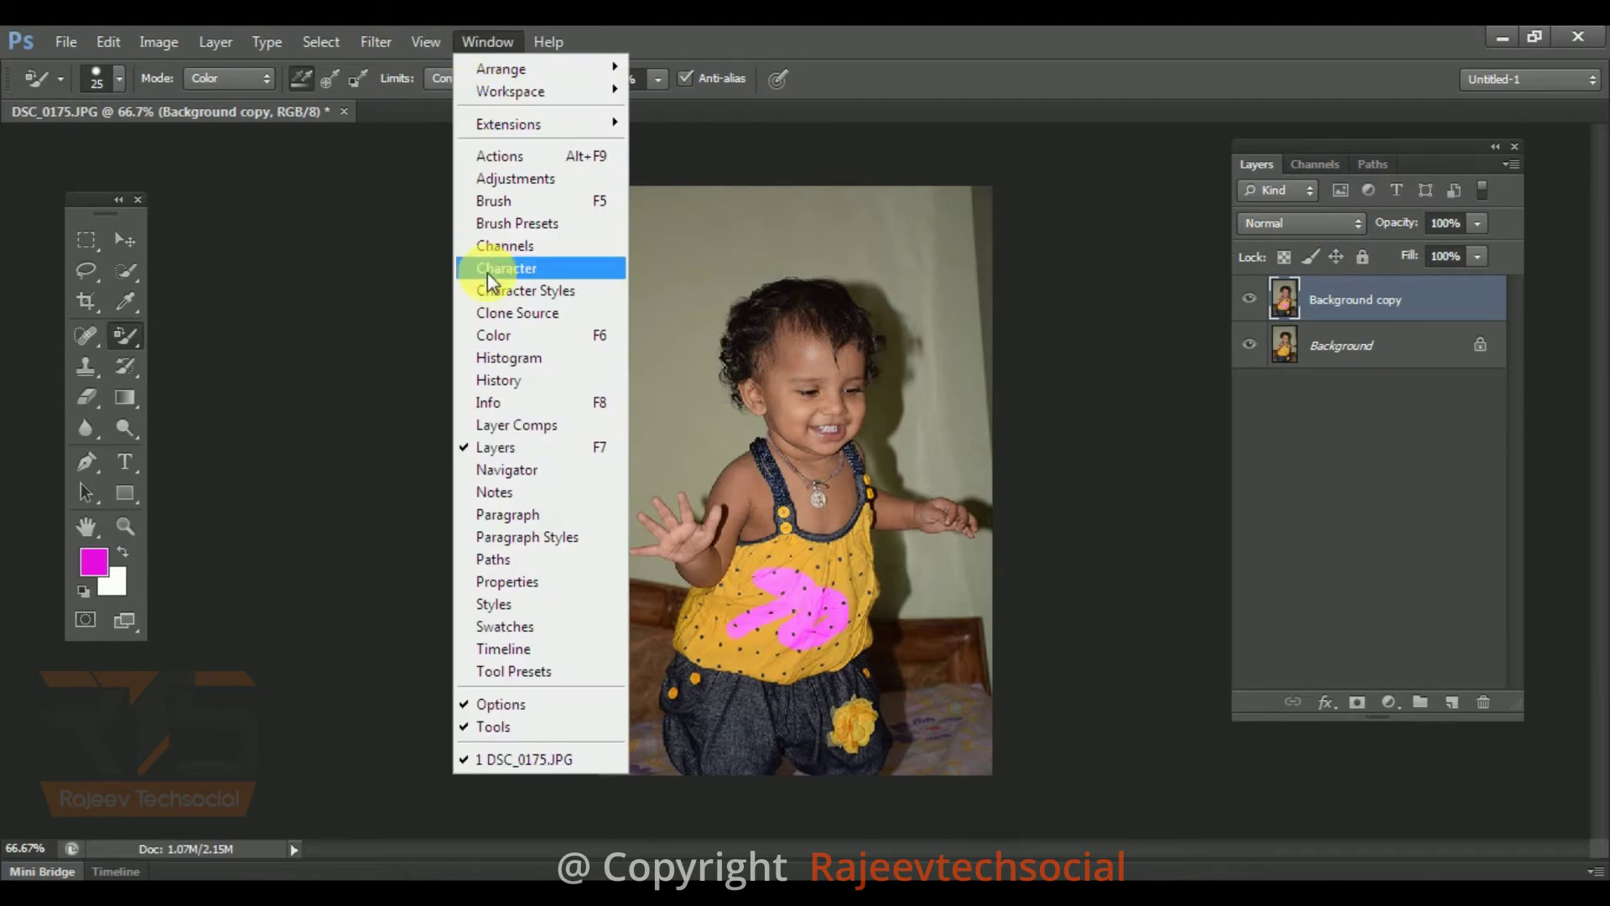
{"action": "left_click", "coordinate": [514, 380]}
{"action": "left_click_drag", "start_coordinate": [793, 293], "coordinate": [1095, 171]}
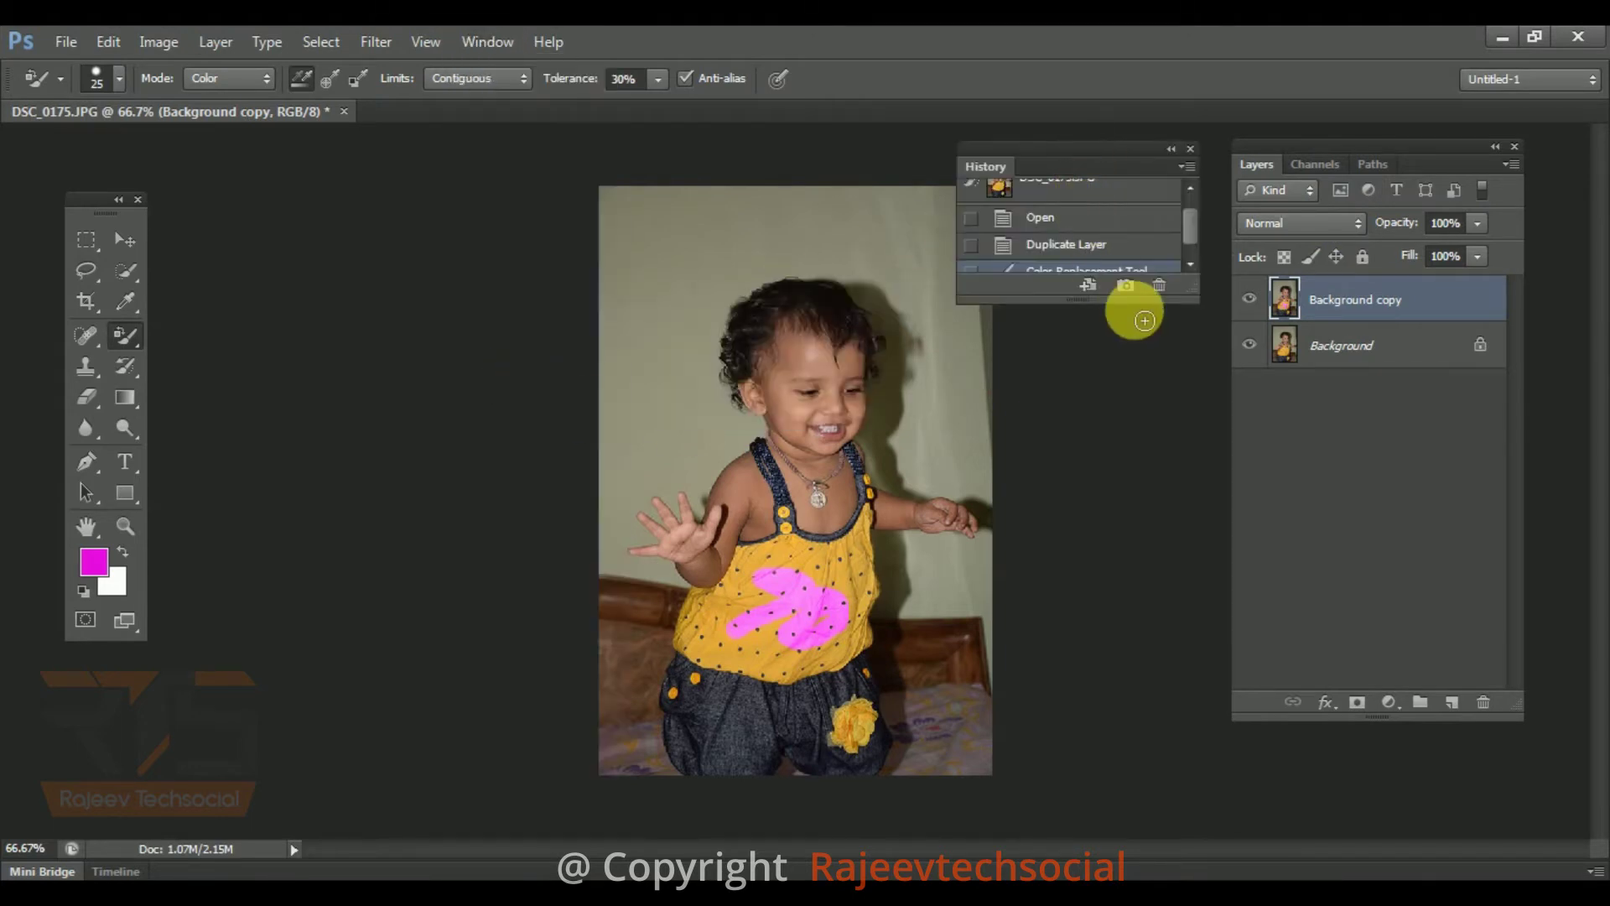
{"action": "left_click_drag", "start_coordinate": [1110, 303], "coordinate": [1134, 626]}
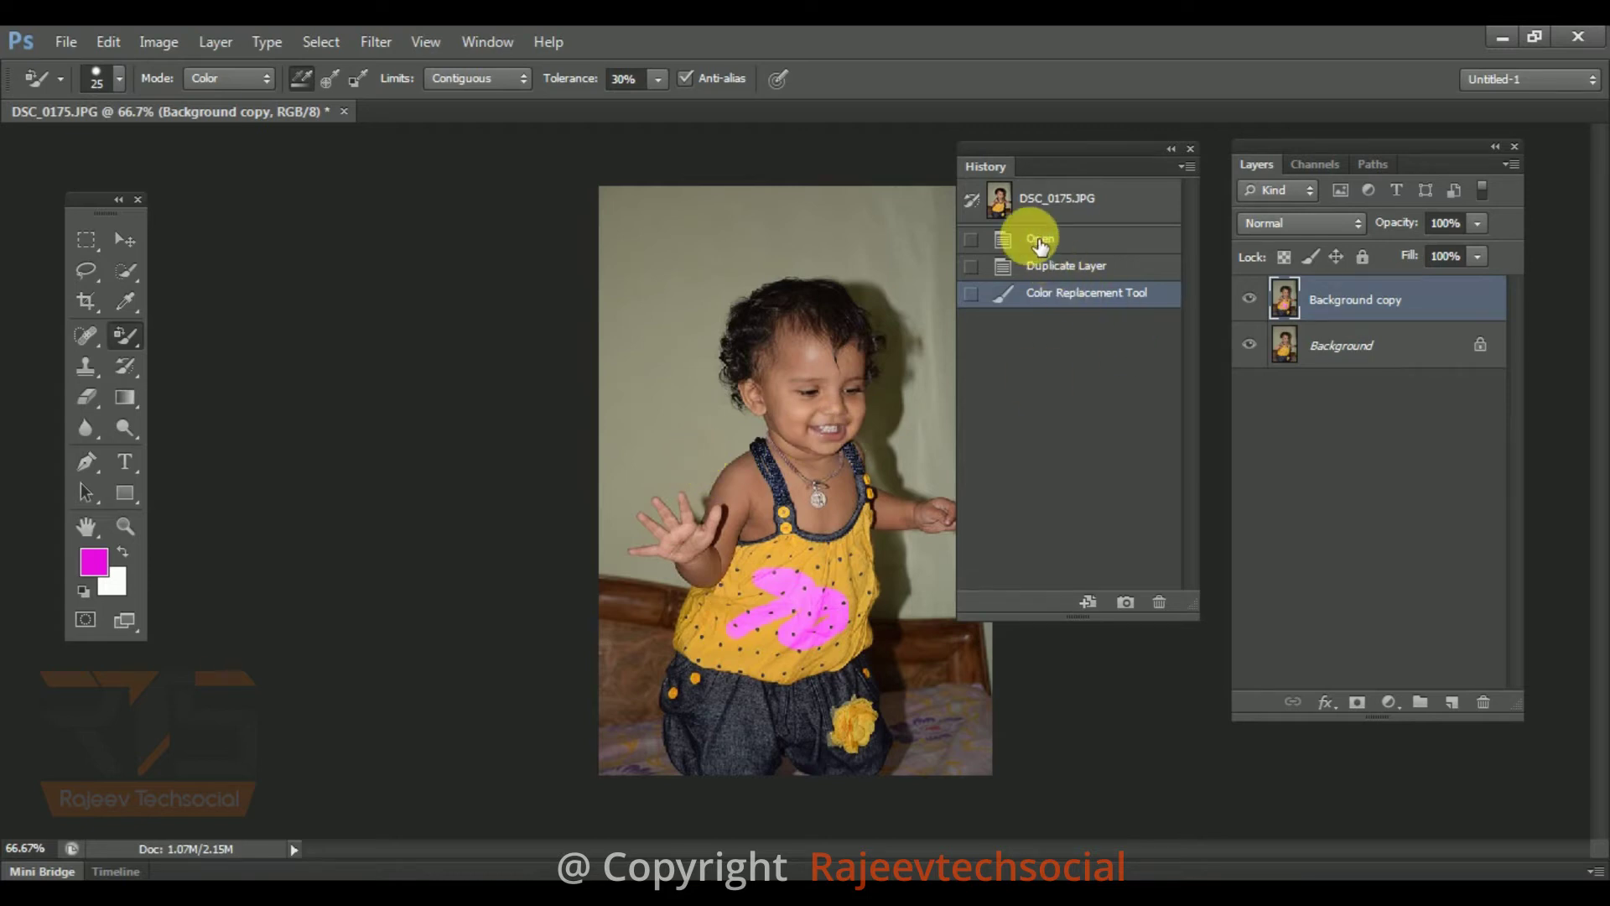
- Compare the Open, Duplicate Layer and Color Replacement Tool history states, ending on the Color Replacement Tool state
{"action": "left_click", "coordinate": [1041, 245]}
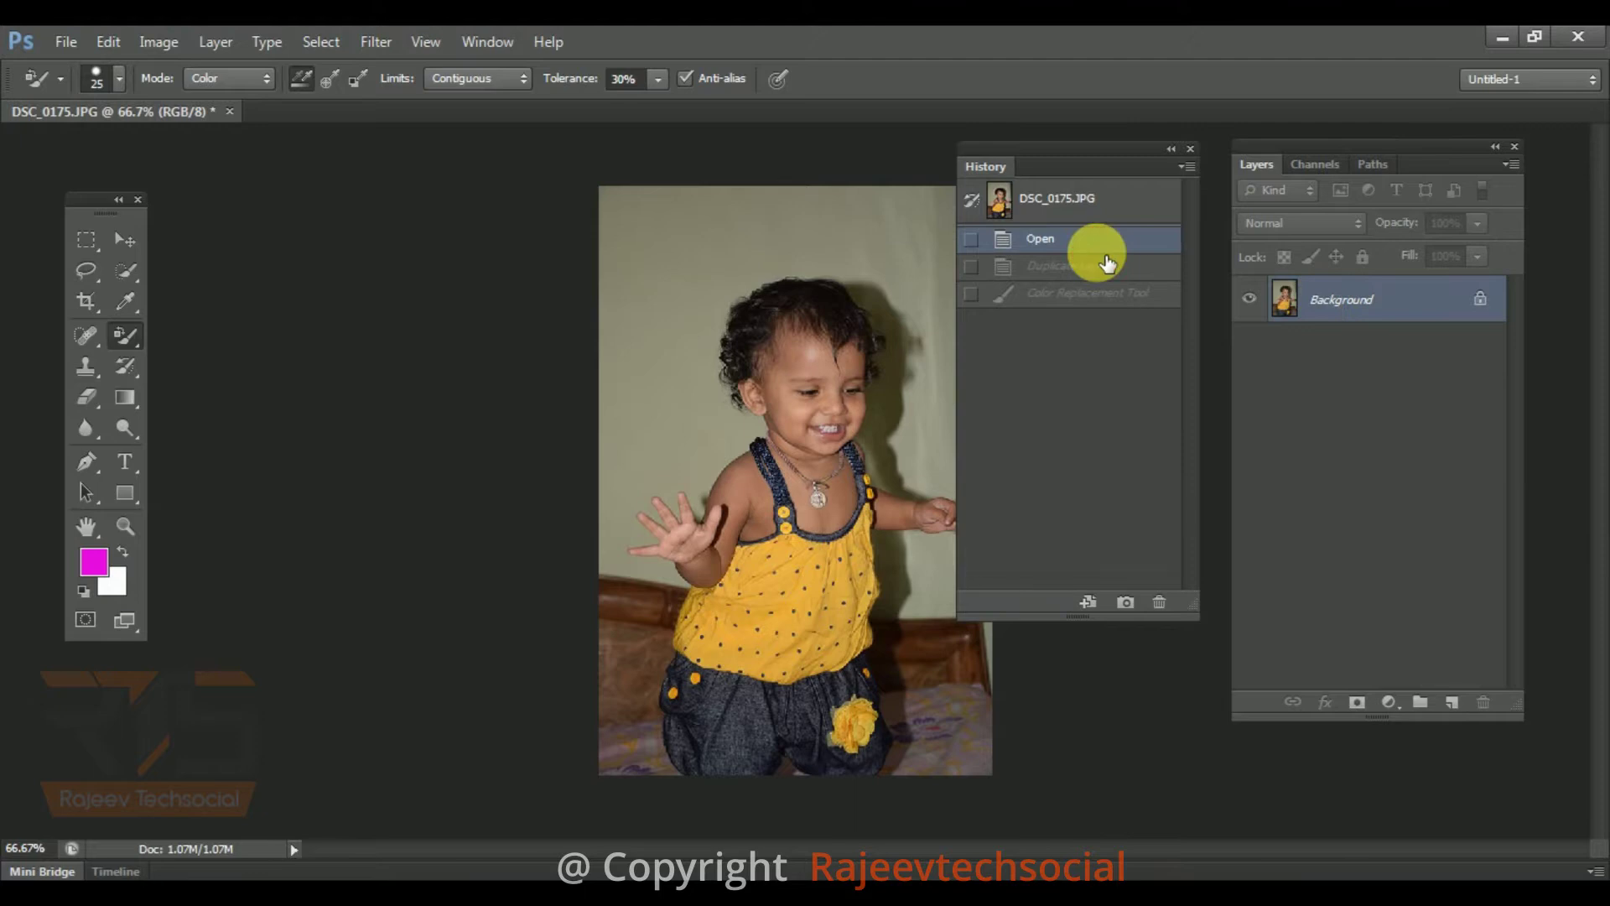
{"action": "left_click", "coordinate": [1099, 268]}
{"action": "left_click", "coordinate": [1094, 268]}
{"action": "left_click", "coordinate": [1107, 294]}
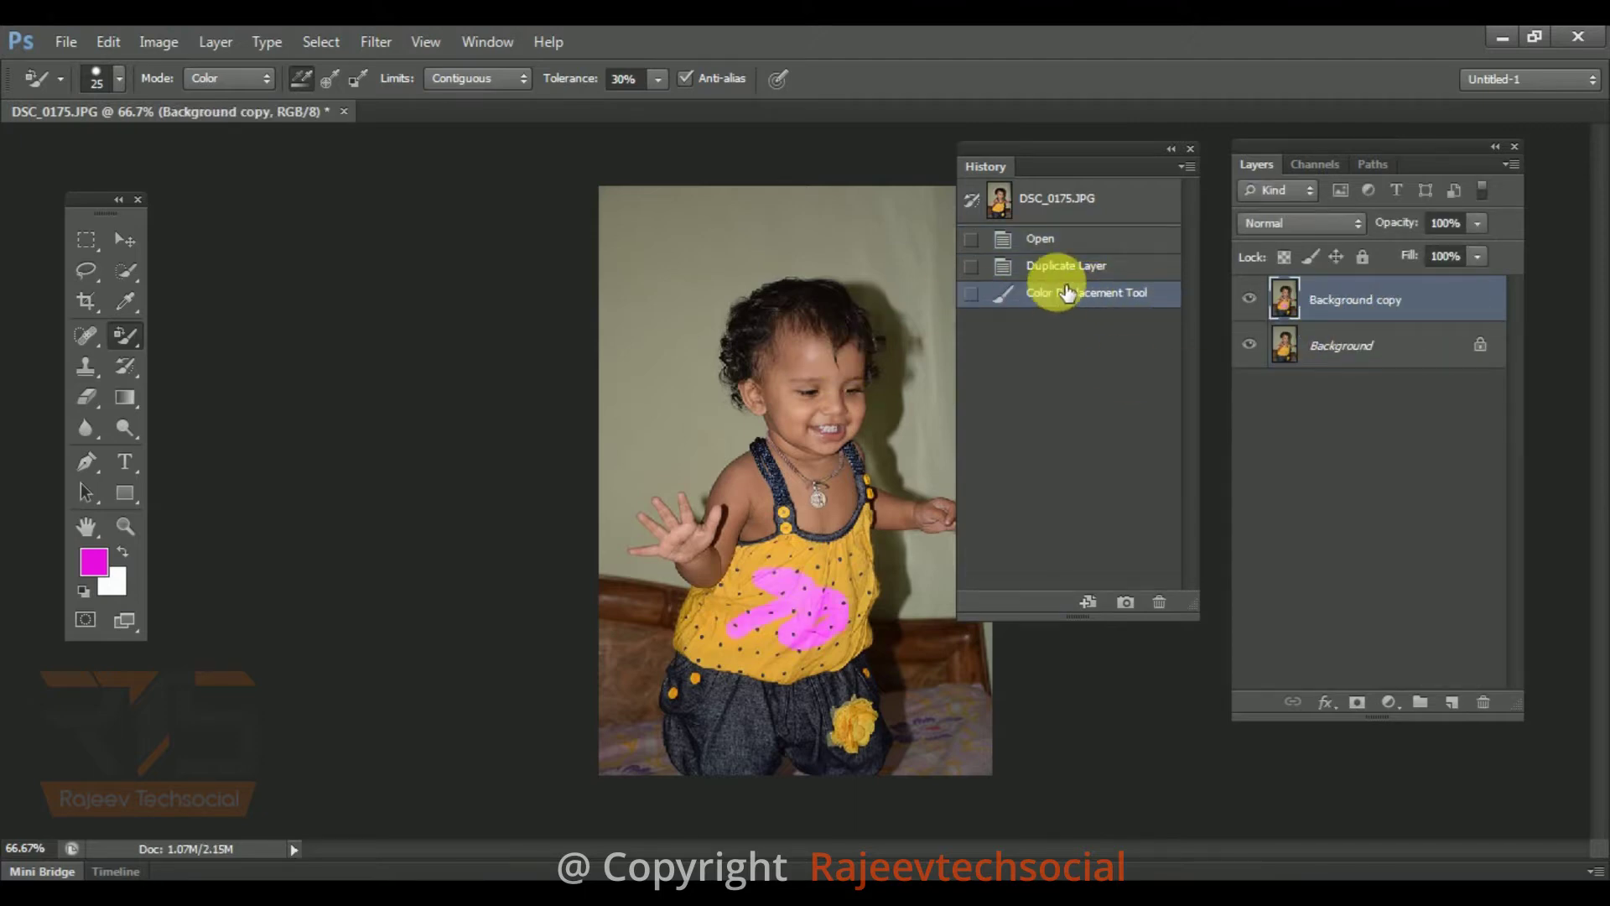
{"action": "left_click", "coordinate": [1061, 265]}
{"action": "left_click", "coordinate": [1070, 298]}
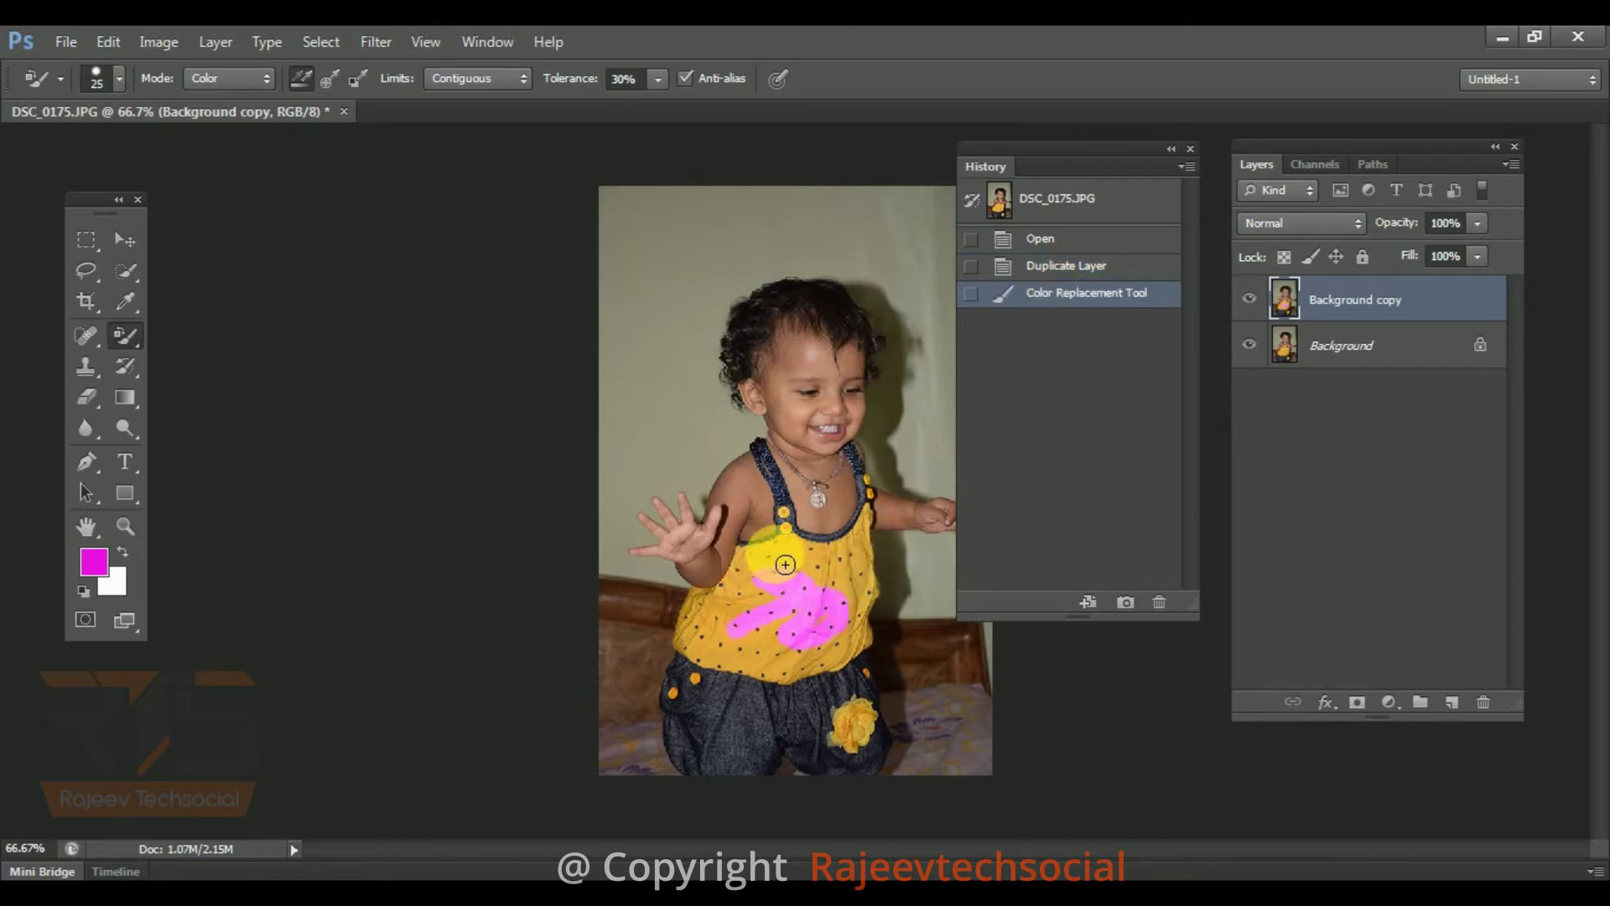
- Paint further magenta color-replacement strokes across the upper, middle and lower areas of the yellow top
{"action": "left_click_drag", "start_coordinate": [785, 564], "coordinate": [868, 583]}
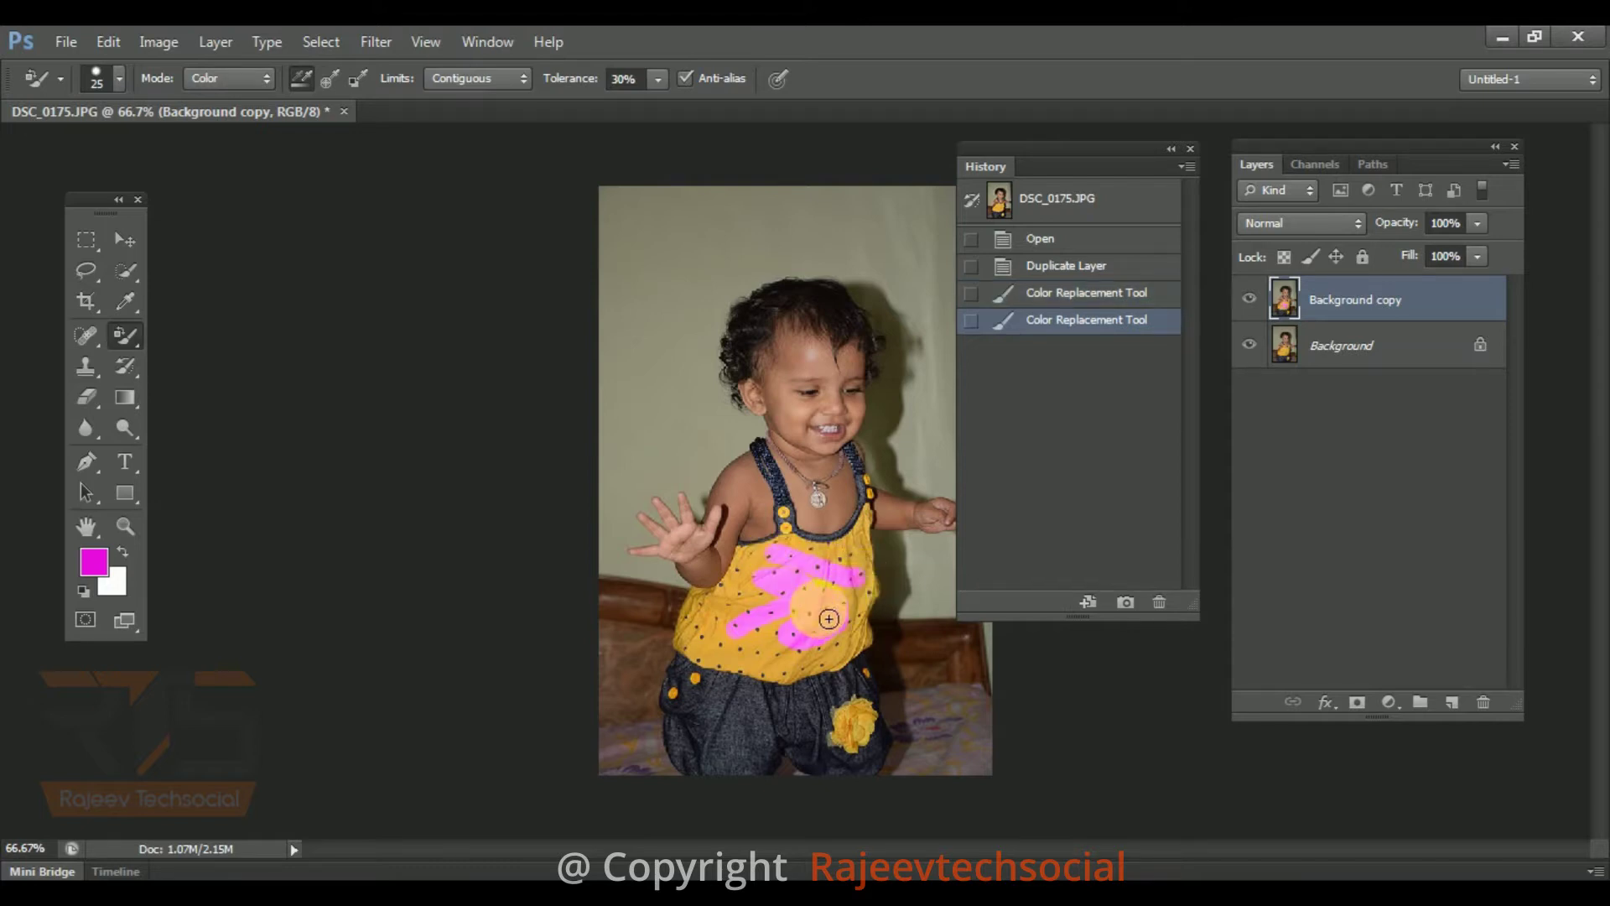
{"action": "mouse_move", "coordinate": [759, 618]}
{"action": "left_mouse_down"}
{"action": "mouse_move", "coordinate": [727, 631]}
{"action": "mouse_move", "coordinate": [756, 598]}
{"action": "mouse_move", "coordinate": [827, 634]}
{"action": "left_mouse_up"}
{"action": "mouse_move", "coordinate": [883, 560]}
{"action": "left_mouse_down"}
{"action": "mouse_move", "coordinate": [831, 661]}
{"action": "mouse_move", "coordinate": [718, 660]}
{"action": "mouse_move", "coordinate": [781, 635]}
{"action": "mouse_move", "coordinate": [766, 680]}
{"action": "mouse_move", "coordinate": [747, 670]}
{"action": "mouse_move", "coordinate": [789, 683]}
{"action": "mouse_move", "coordinate": [869, 652]}
{"action": "left_mouse_up"}
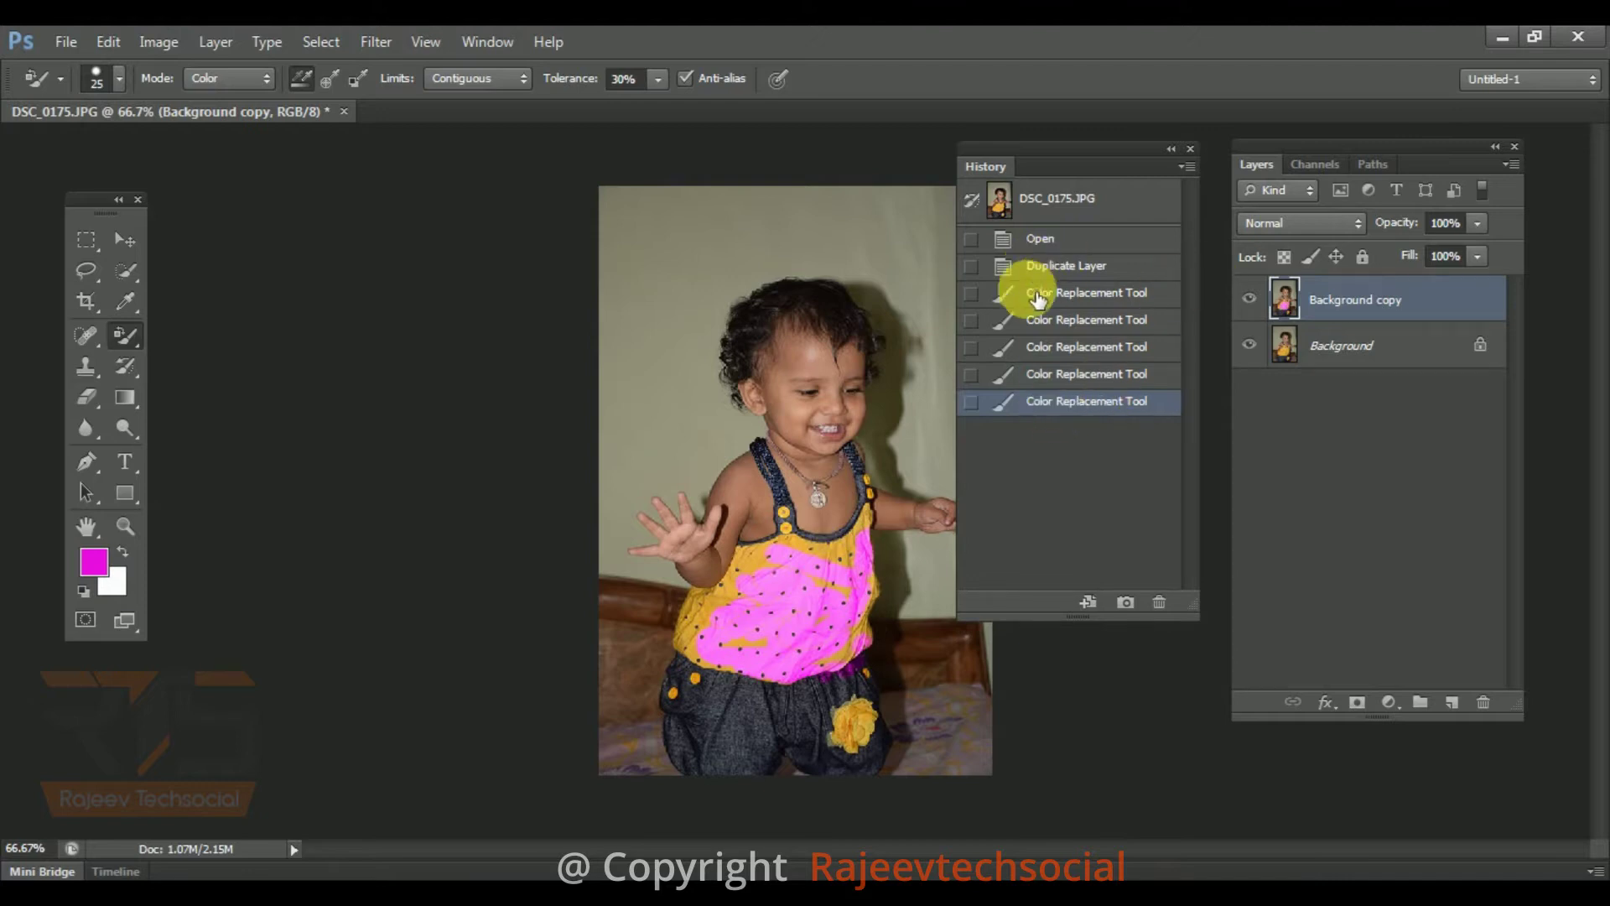
- Step back through the history one state at a time, from the fourth Color Replacement Tool stroke to the Open state
{"action": "left_click", "coordinate": [1028, 374]}
{"action": "left_click", "coordinate": [1049, 347]}
{"action": "left_click", "coordinate": [1059, 325]}
{"action": "left_click", "coordinate": [1057, 294]}
{"action": "left_click", "coordinate": [1055, 267]}
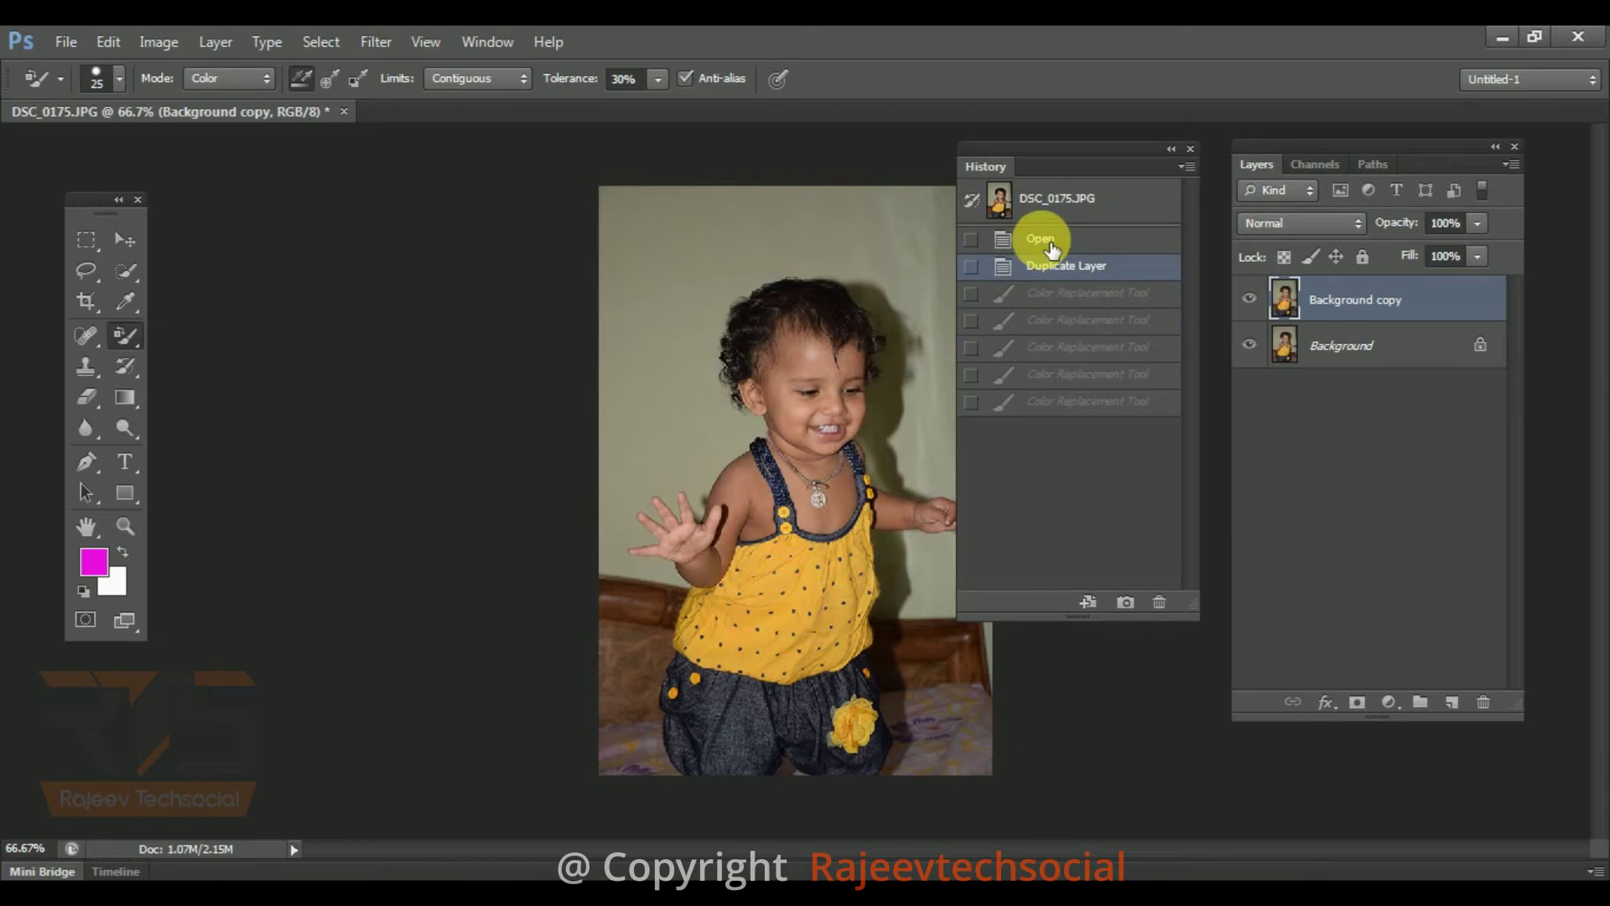
{"action": "left_click", "coordinate": [1047, 243]}
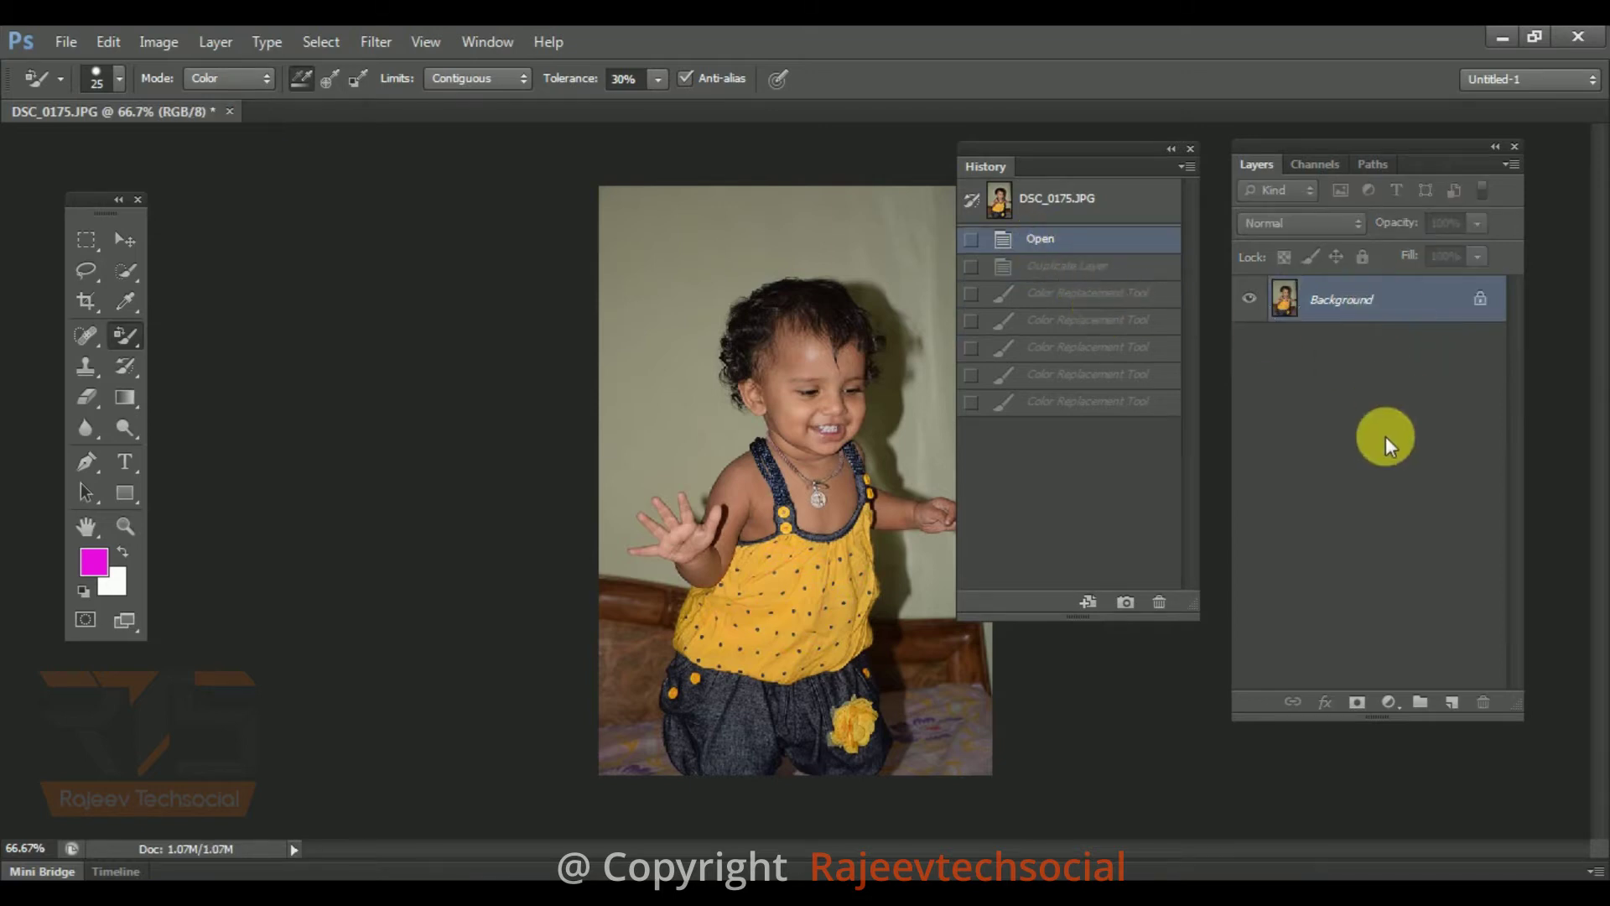
- Step forward through the history one state at a time, from Duplicate Layer to the last Color Replacement Tool stroke
{"action": "left_click", "coordinate": [1112, 283]}
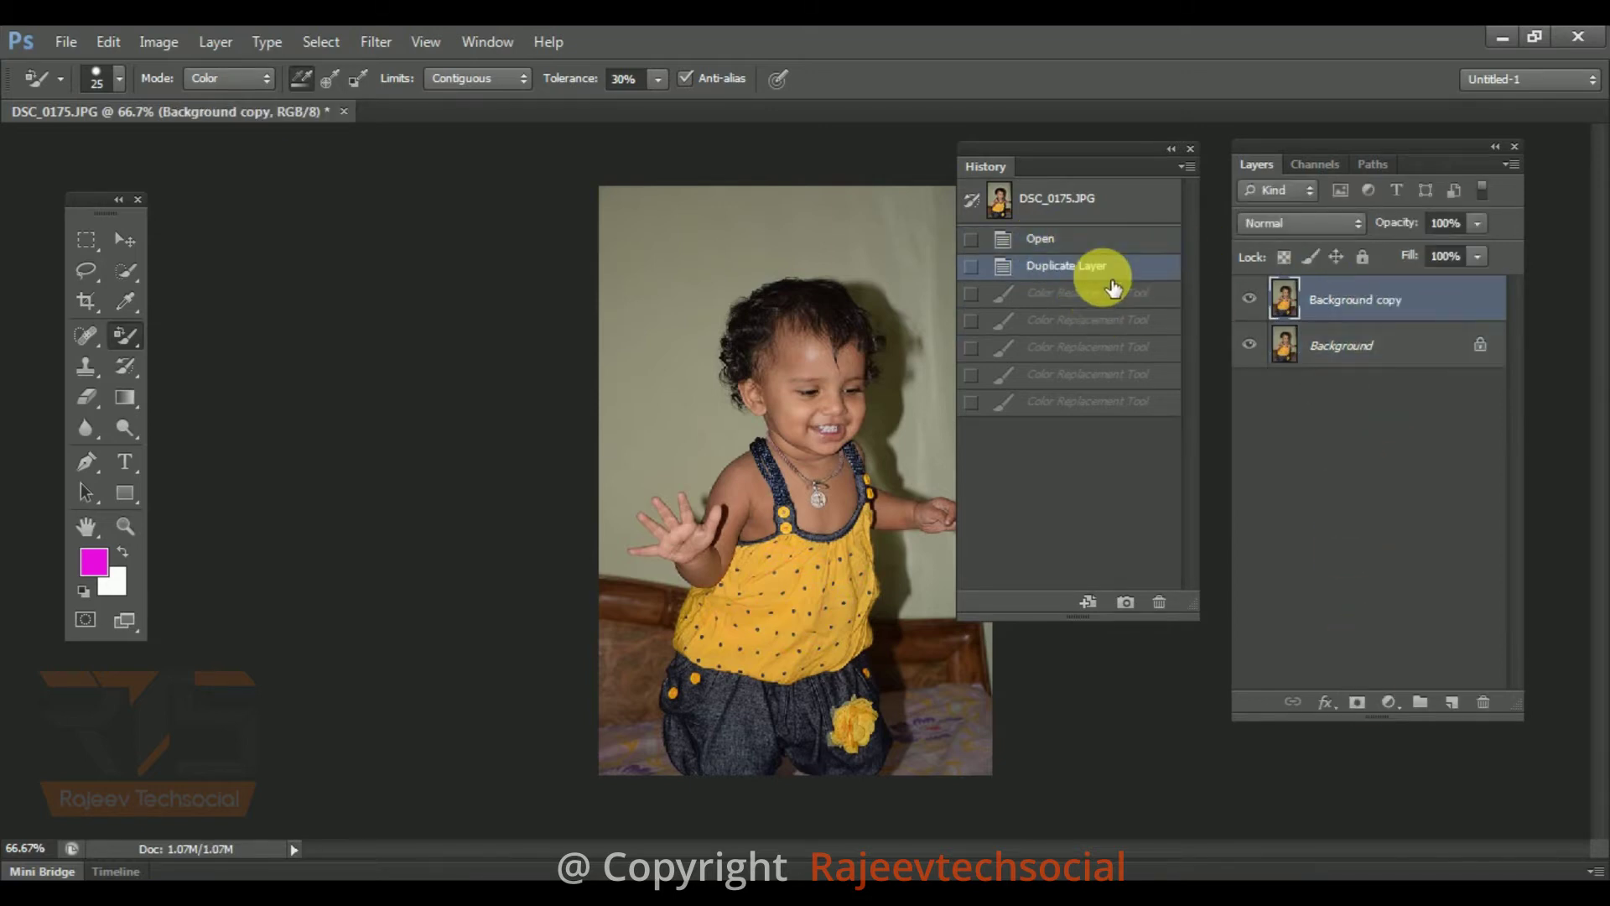
{"action": "left_click", "coordinate": [1114, 294]}
{"action": "left_click", "coordinate": [1121, 321]}
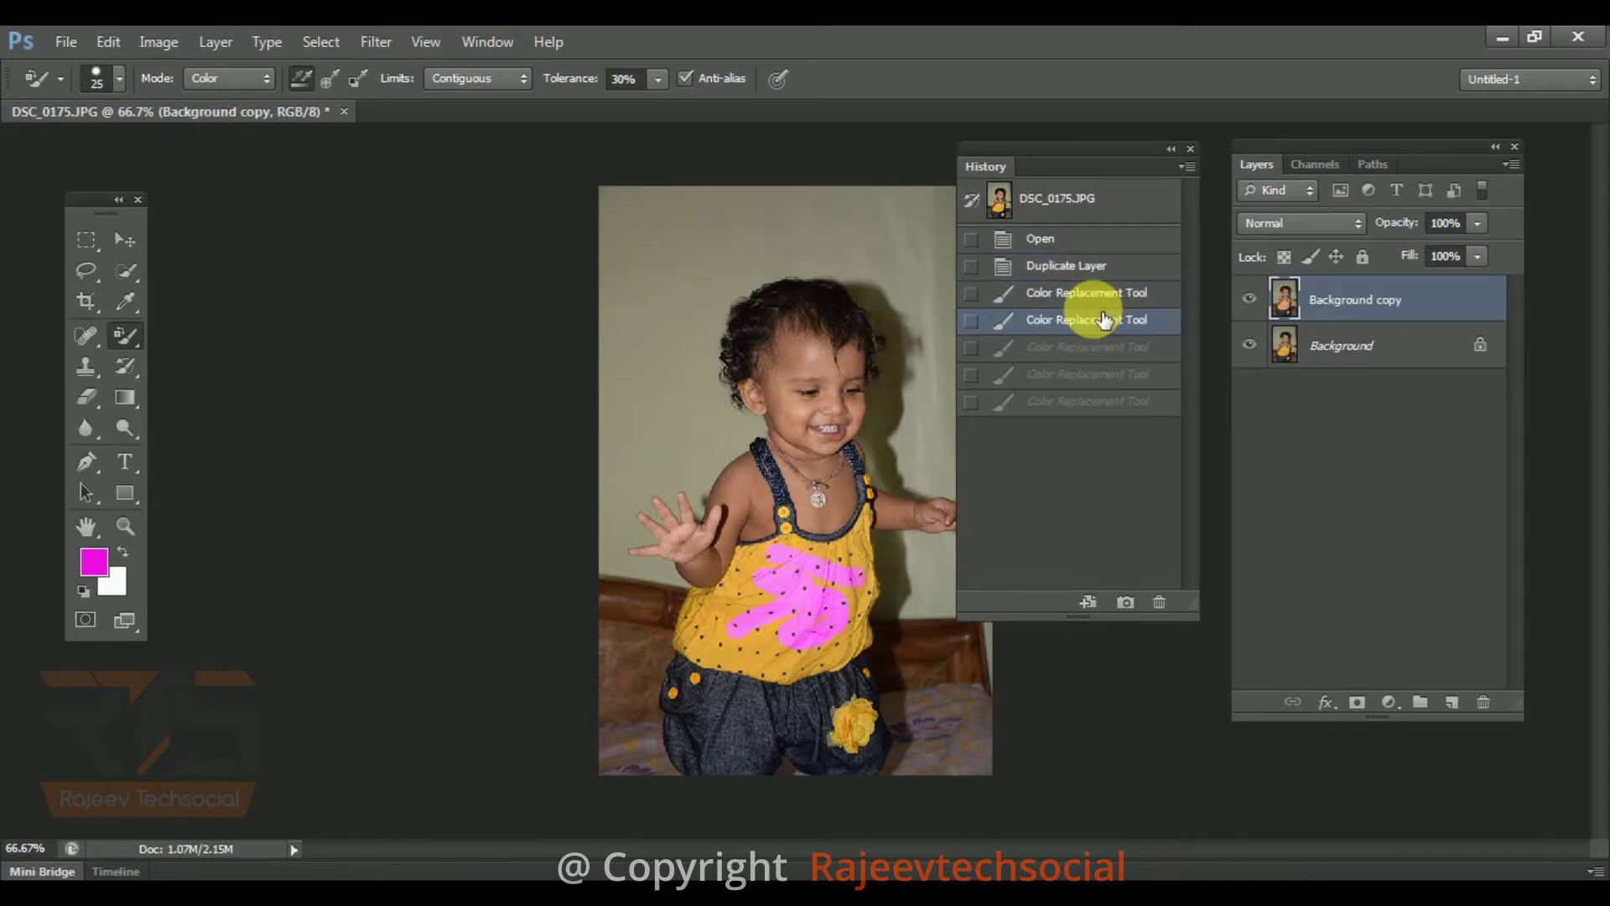
{"action": "left_click", "coordinate": [1124, 347]}
{"action": "left_click", "coordinate": [1103, 375]}
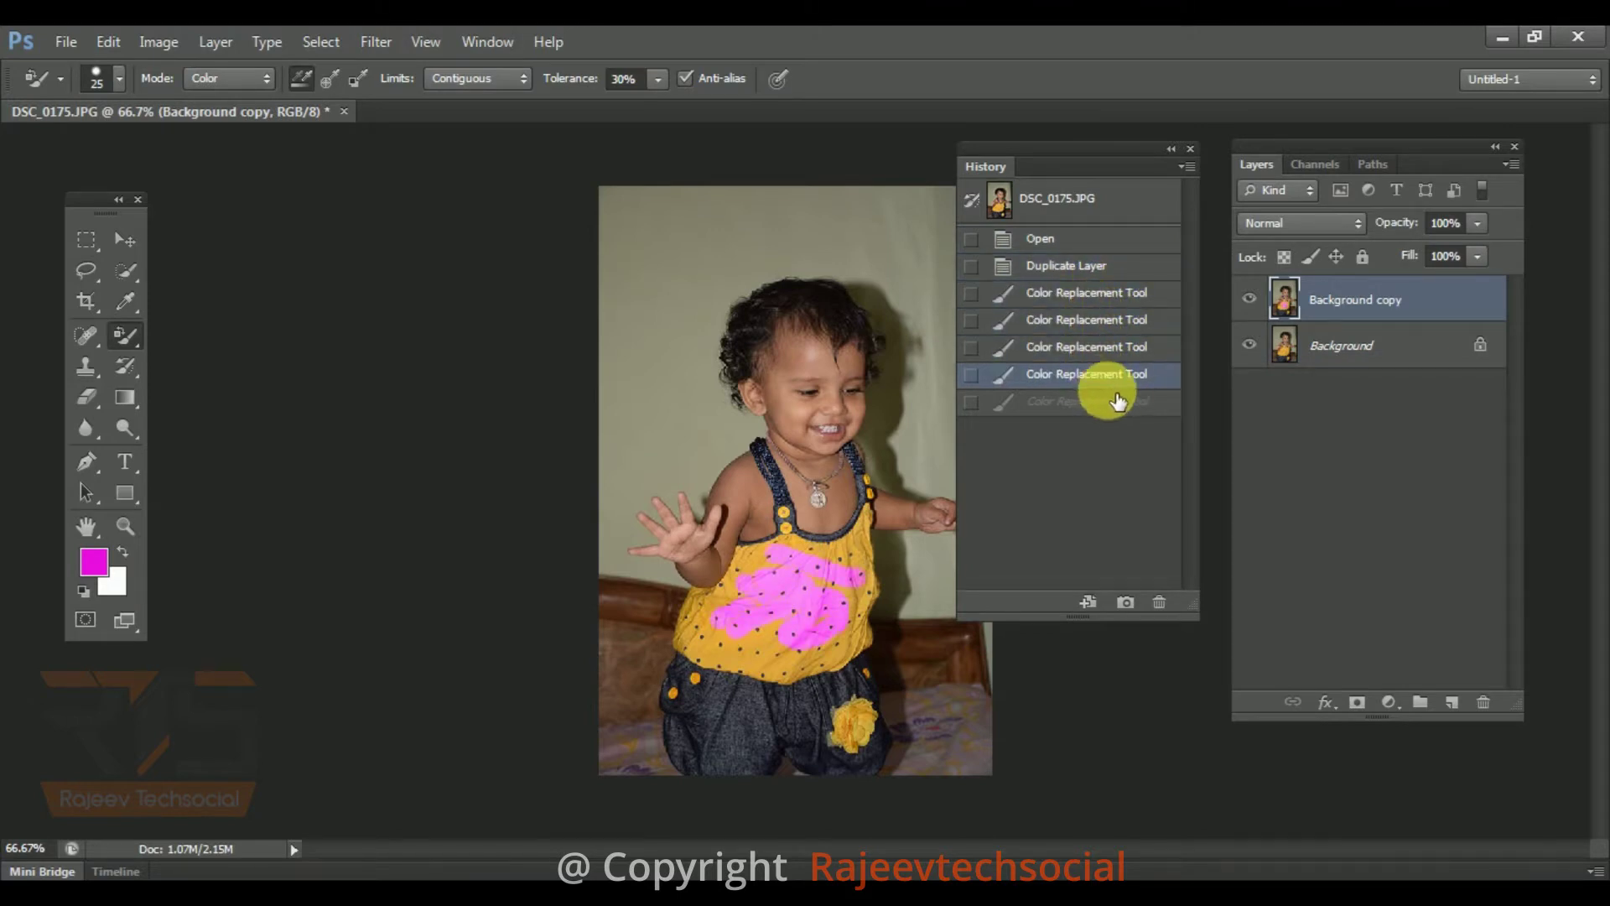
{"action": "left_click", "coordinate": [1124, 404]}
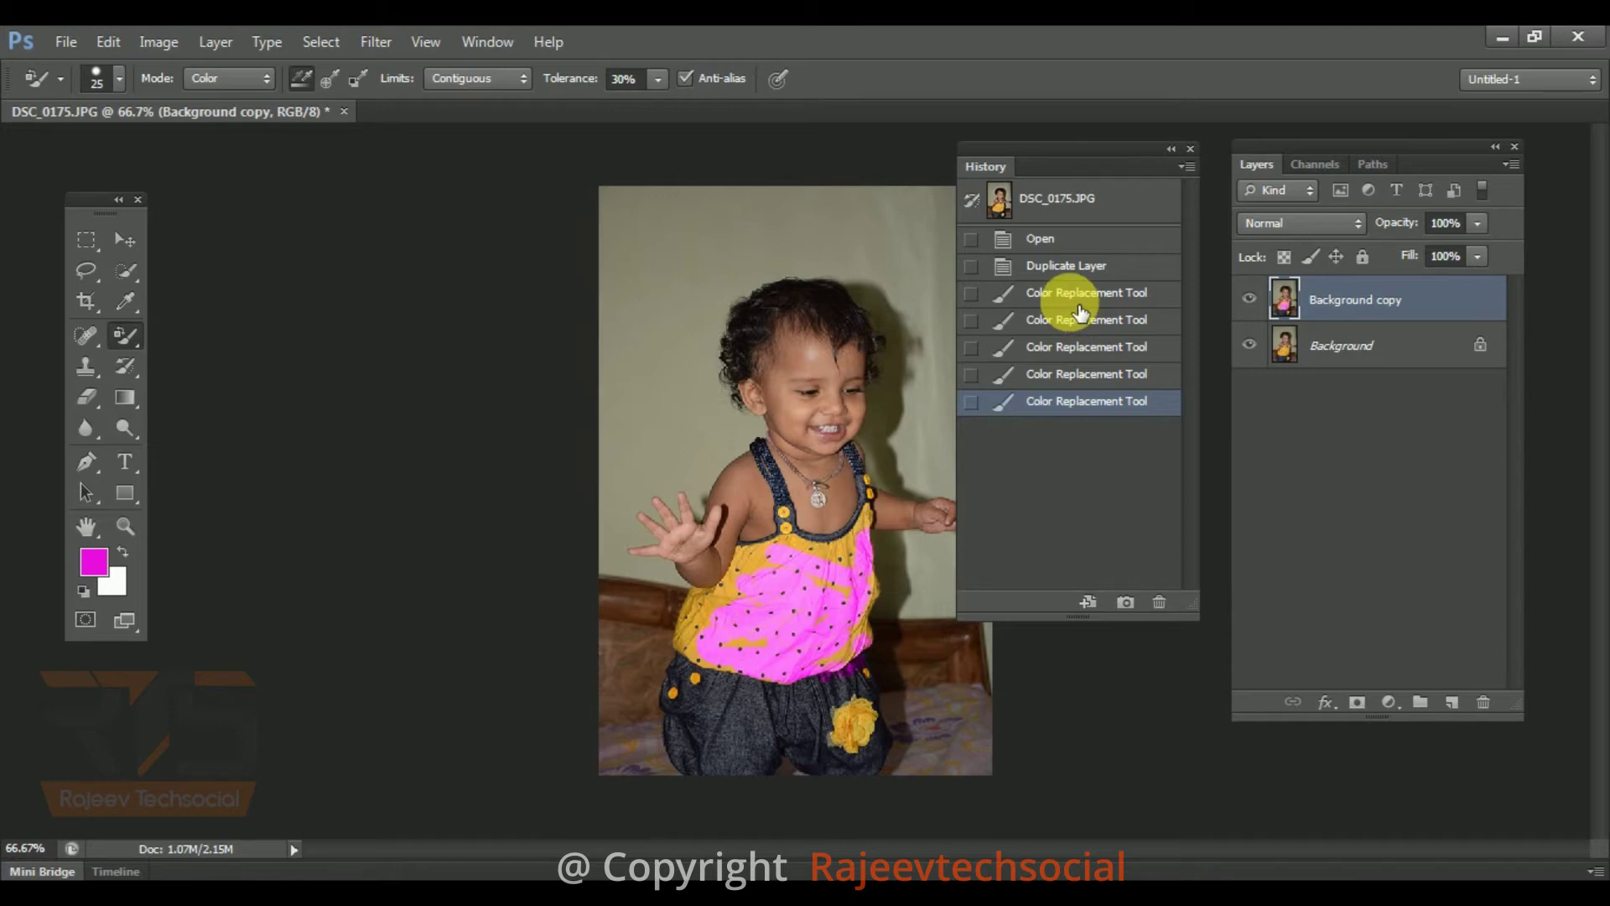
- Jump back to the first Color Replacement Tool state, then restore the image to the fourth one
{"action": "left_click", "coordinate": [1071, 302]}
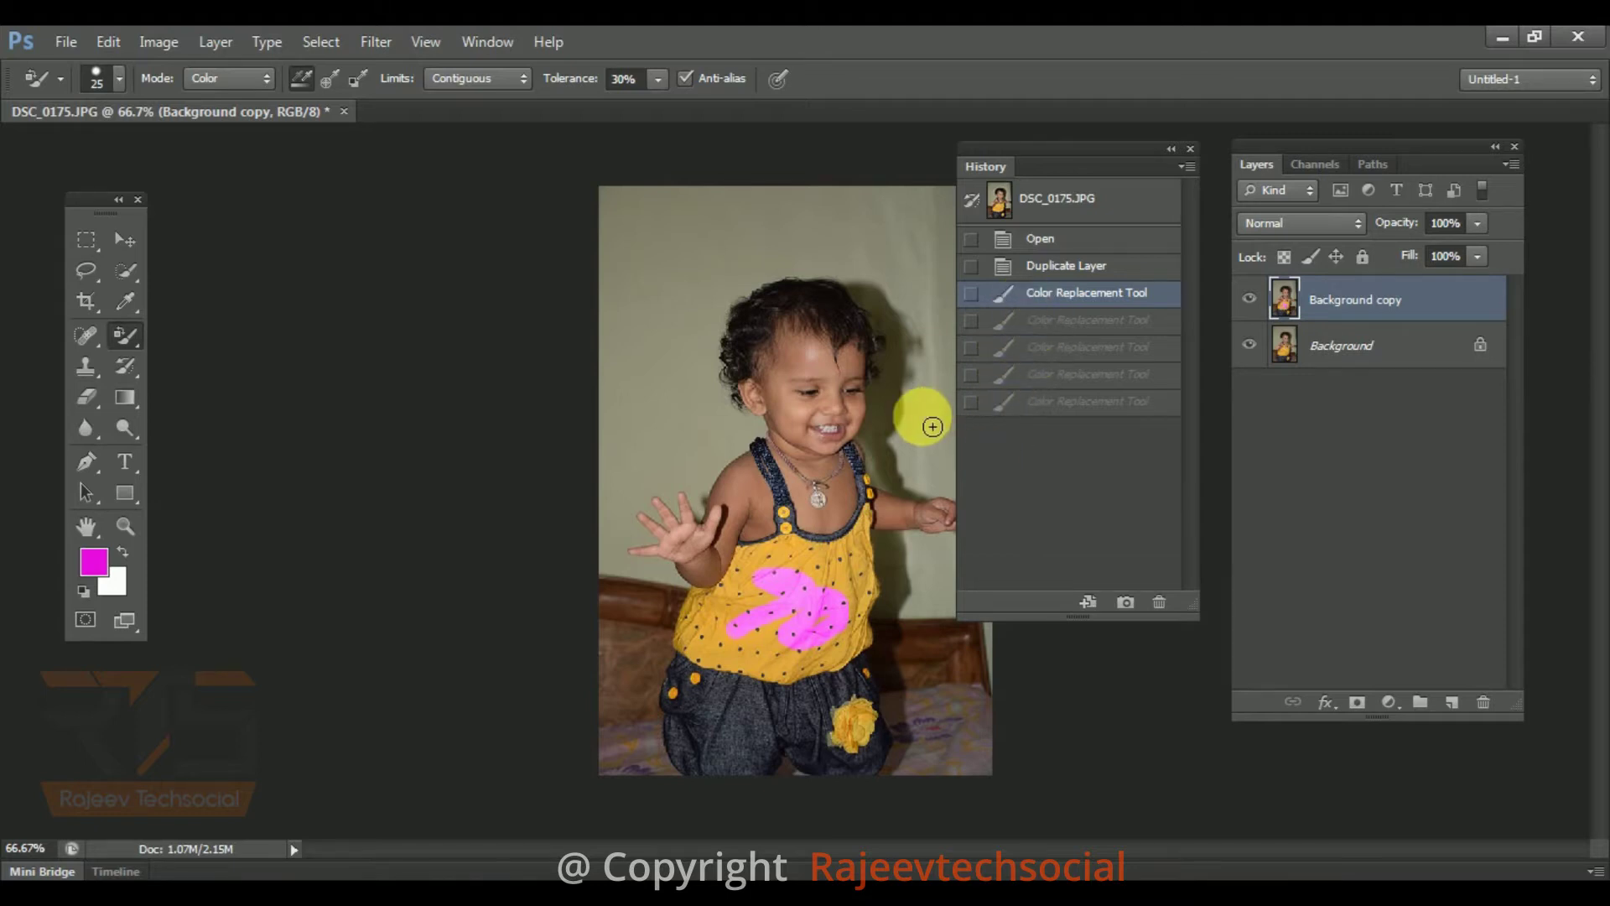
{"action": "left_click", "coordinate": [1065, 377]}
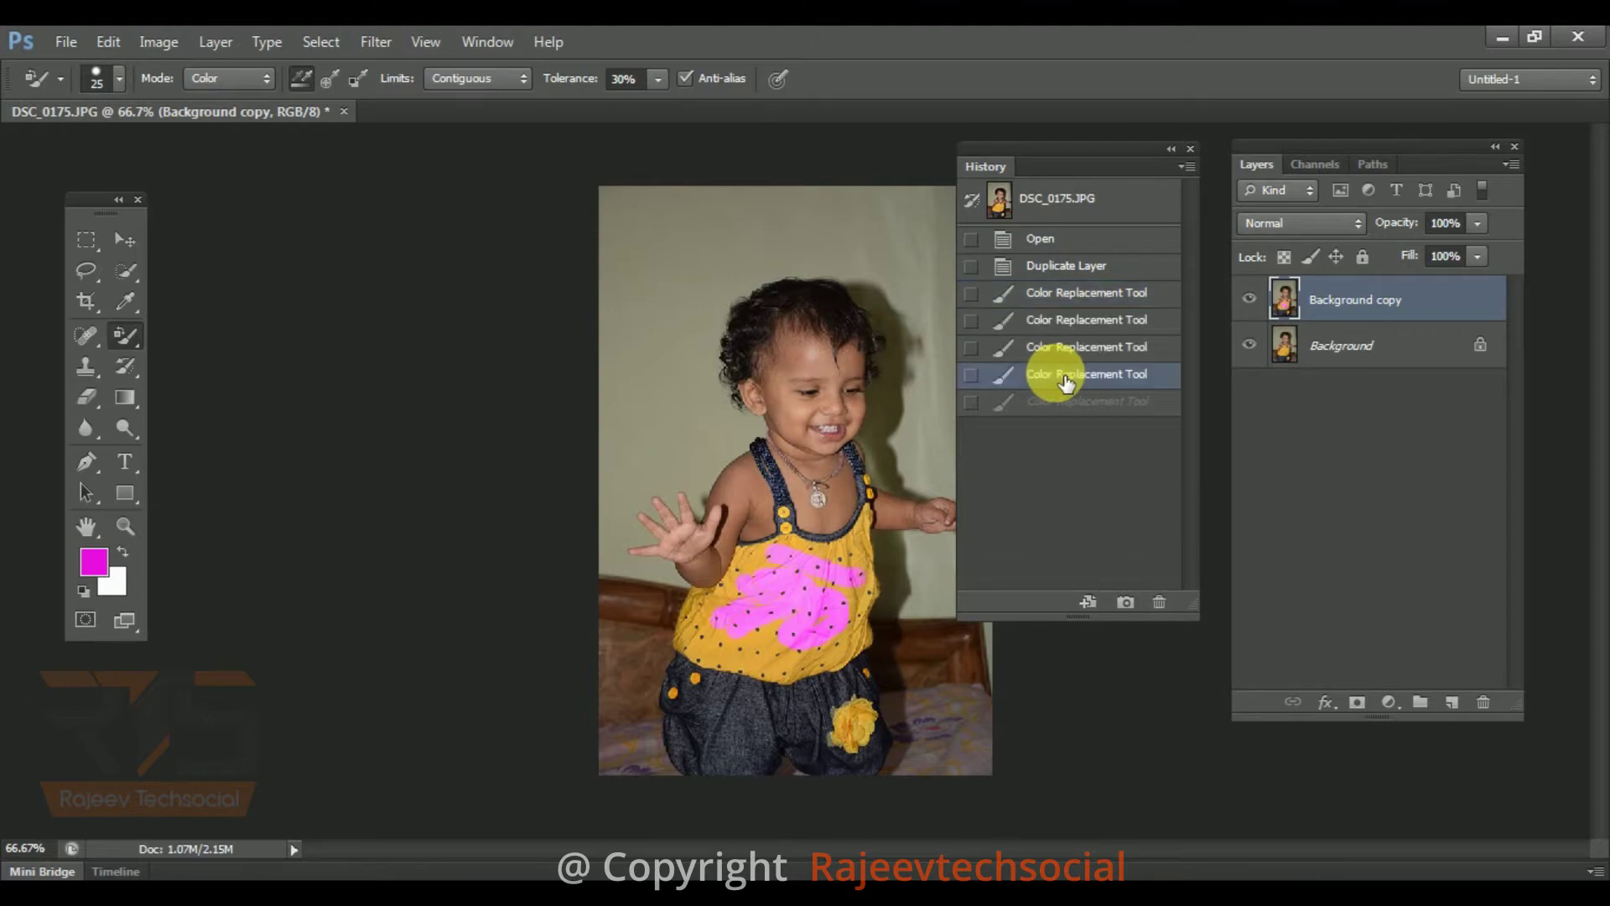
- Set the number of history states to 31 in the Performance preferences and apply the change
{"action": "left_click", "coordinate": [117, 42]}
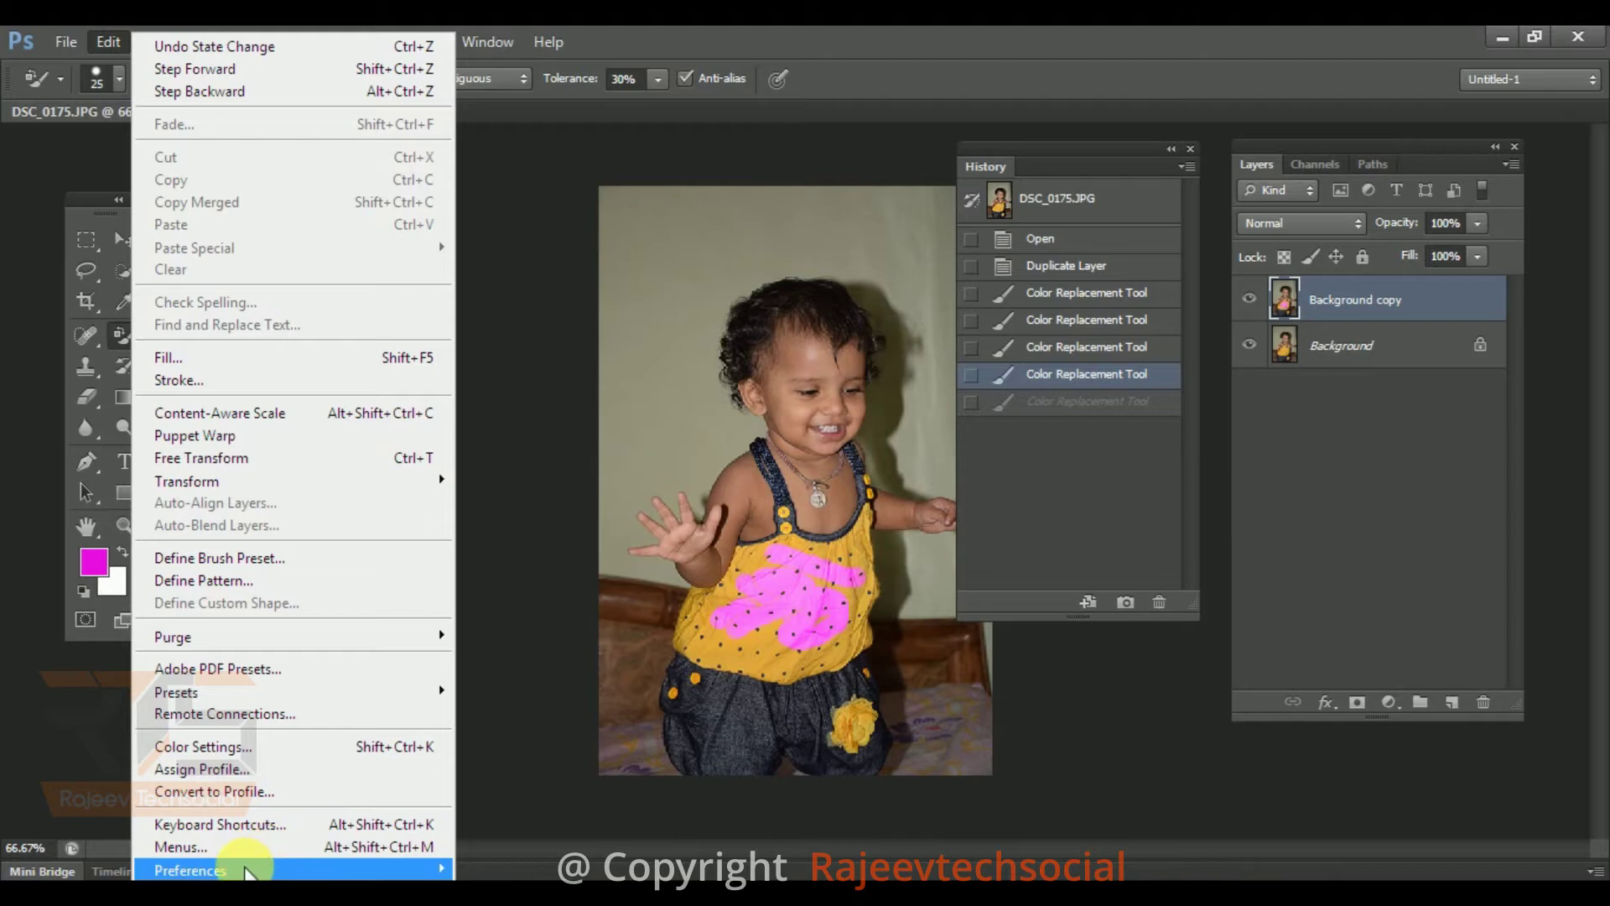
{"action": "mouse_move", "coordinate": [247, 873]}
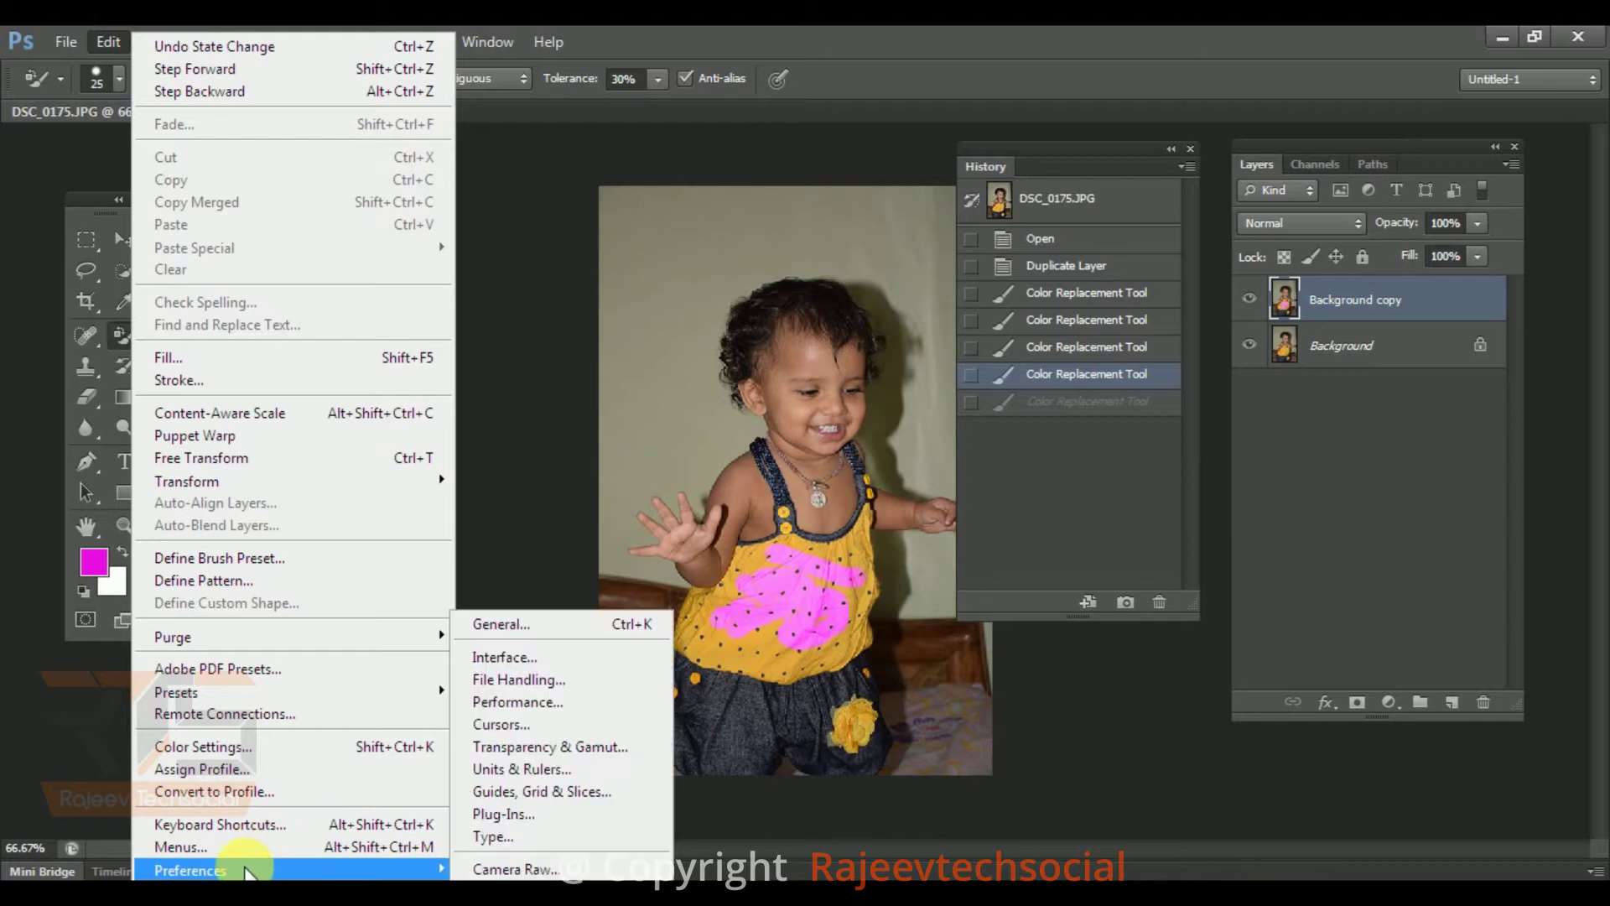
{"action": "left_click", "coordinate": [537, 704]}
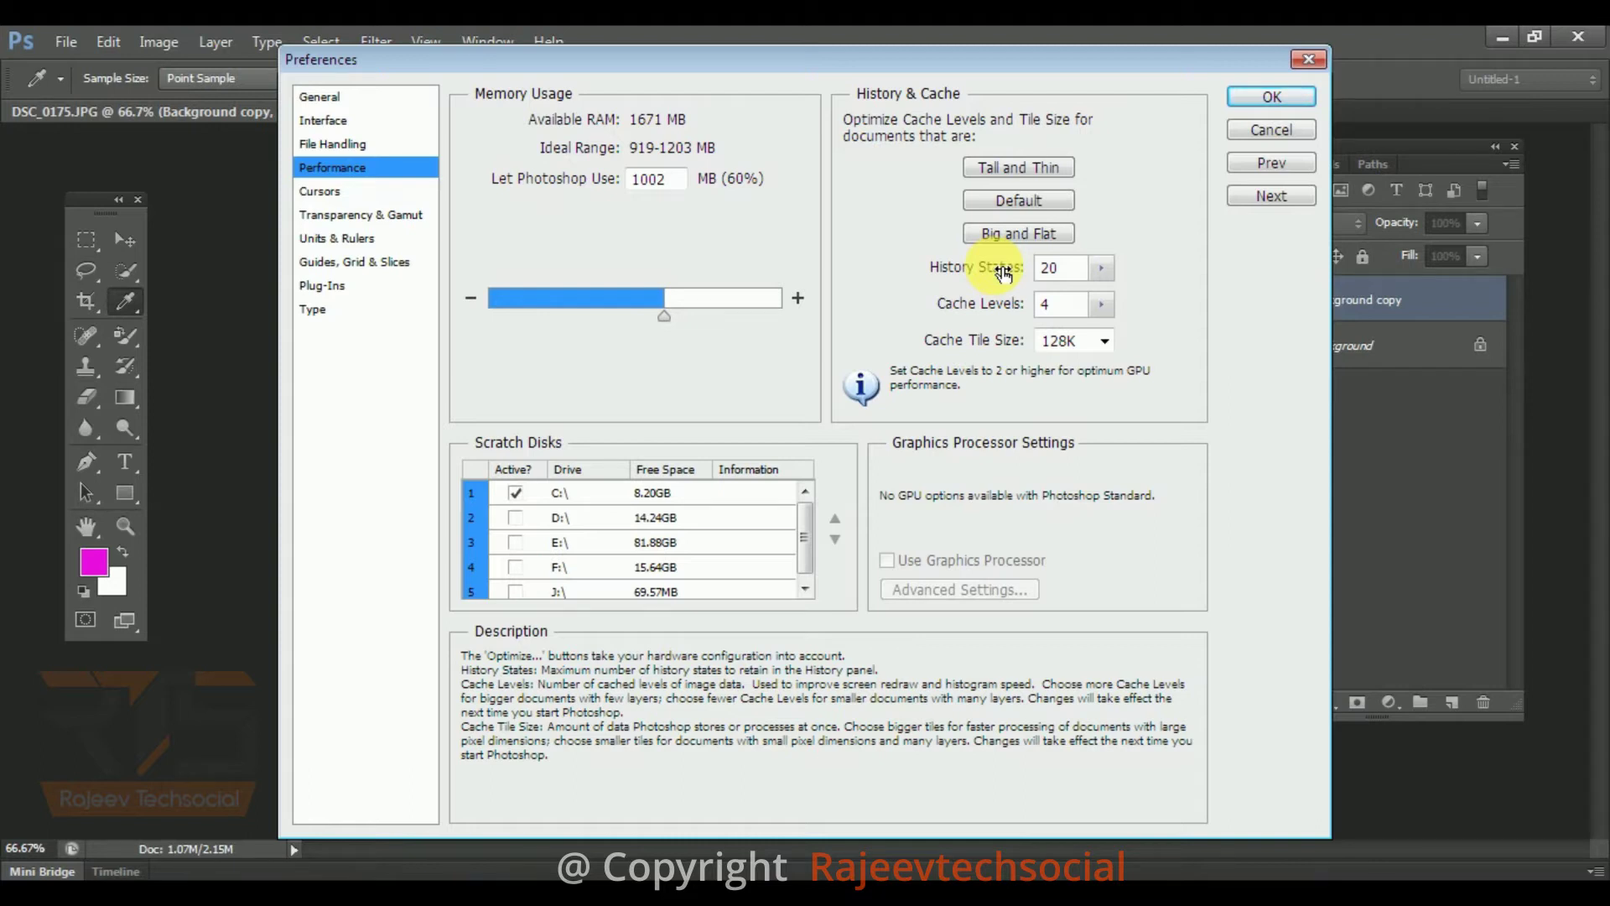
{"action": "left_click_drag", "start_coordinate": [1003, 273], "coordinate": [1025, 267]}
{"action": "left_click", "coordinate": [1102, 304]}
{"action": "left_click", "coordinate": [1102, 305]}
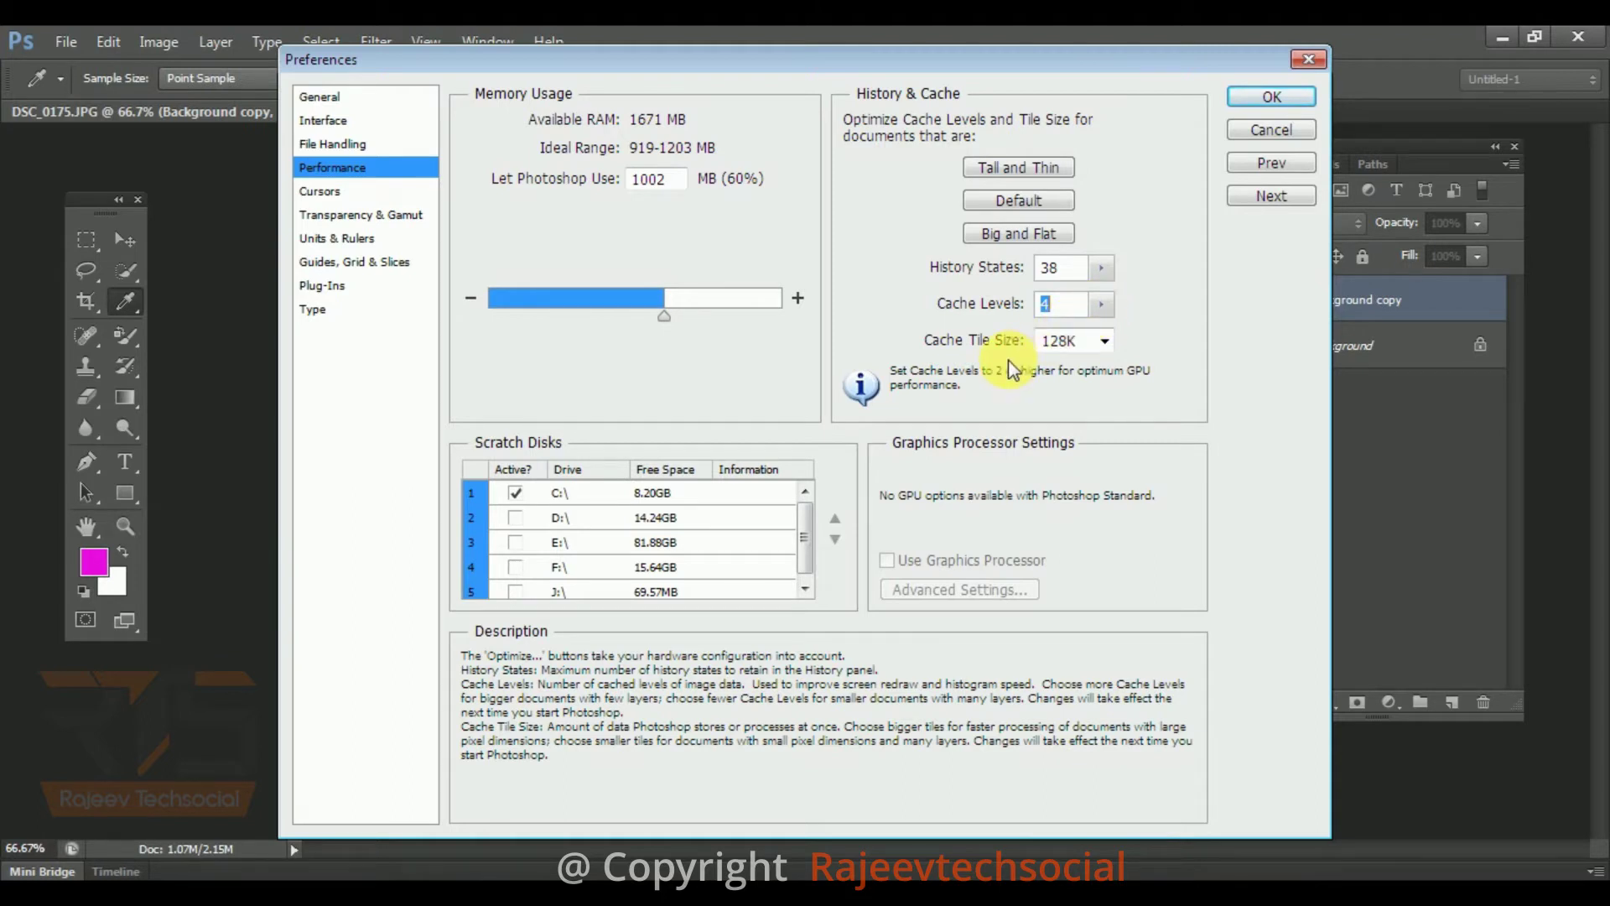
{"action": "left_click", "coordinate": [1103, 341]}
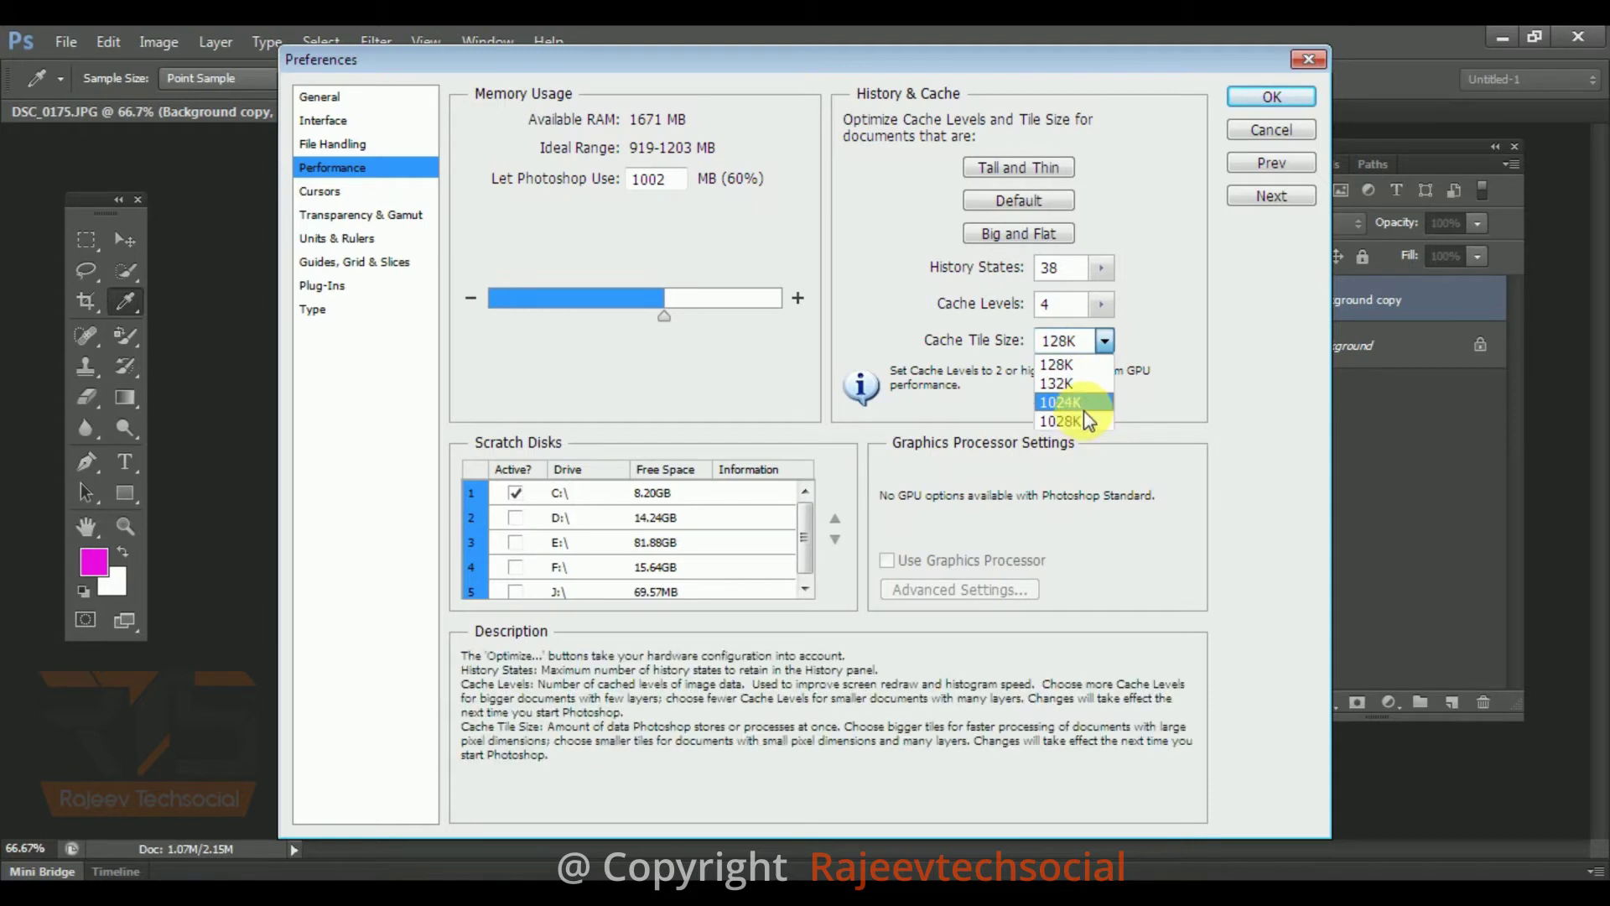
{"action": "left_click", "coordinate": [1186, 294]}
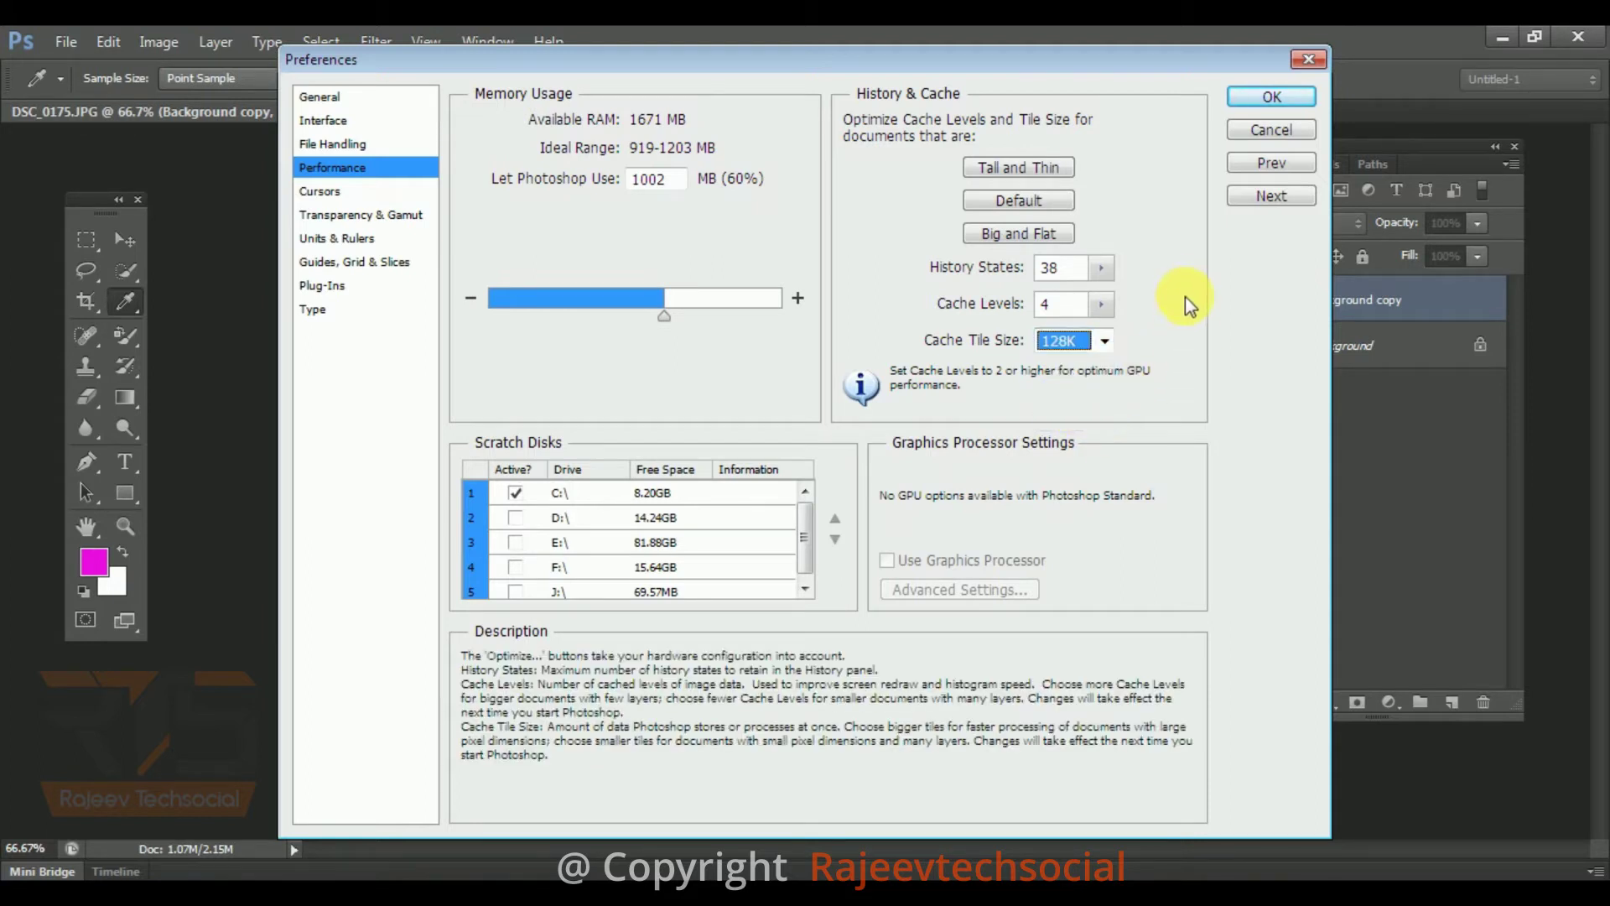
{"action": "left_click", "coordinate": [1101, 269]}
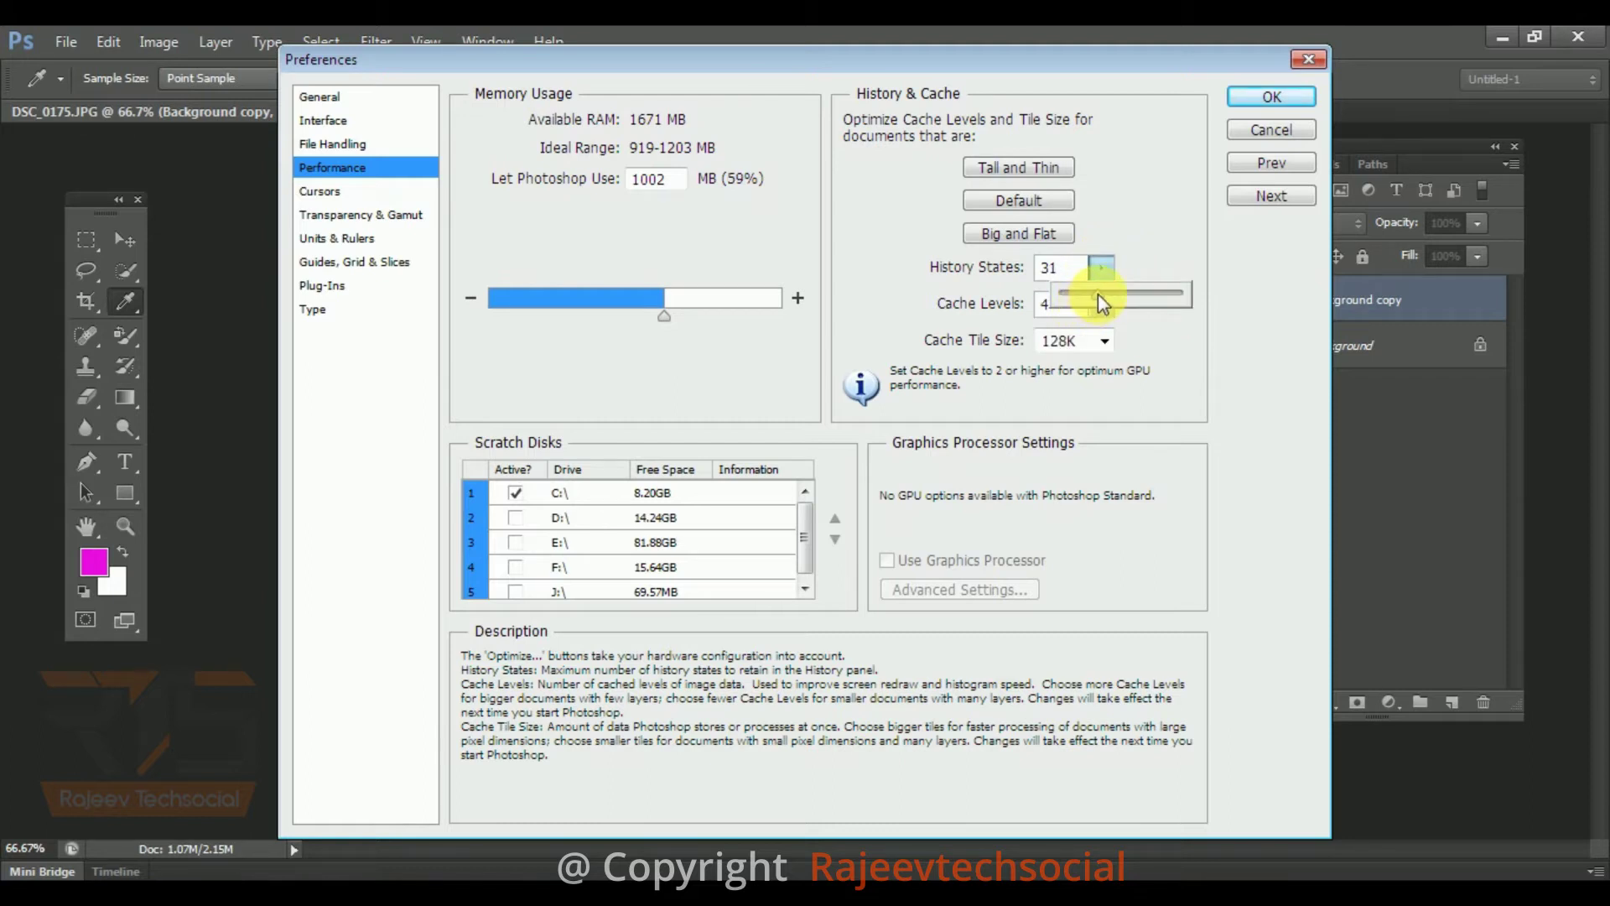
{"action": "left_click", "coordinate": [1266, 101]}
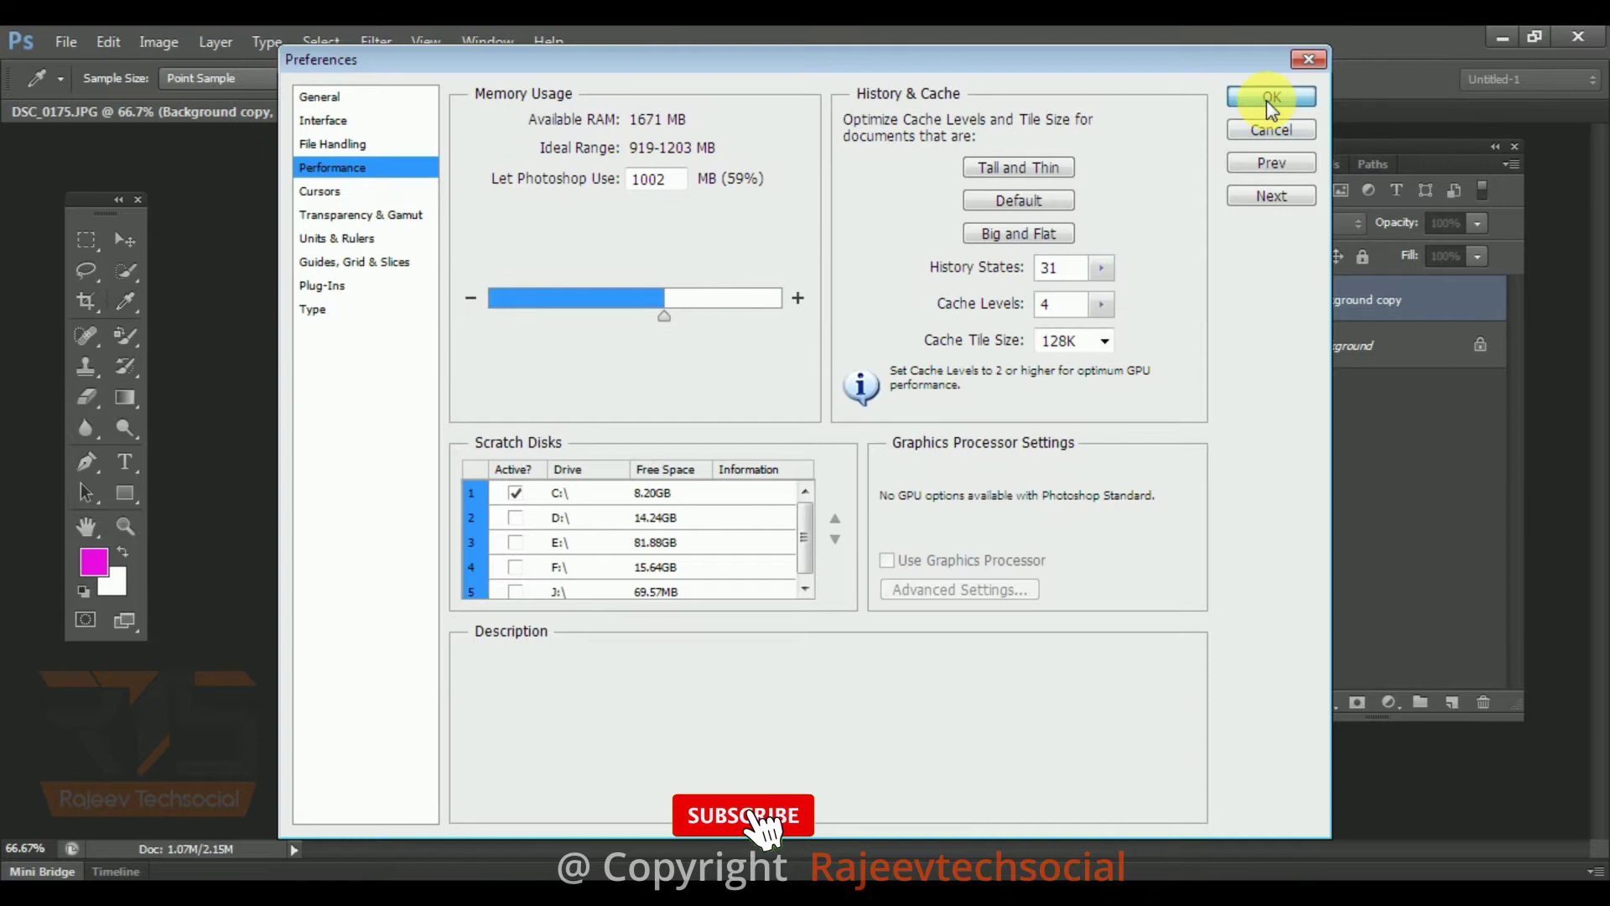
{"action": "left_click", "coordinate": [1266, 99]}
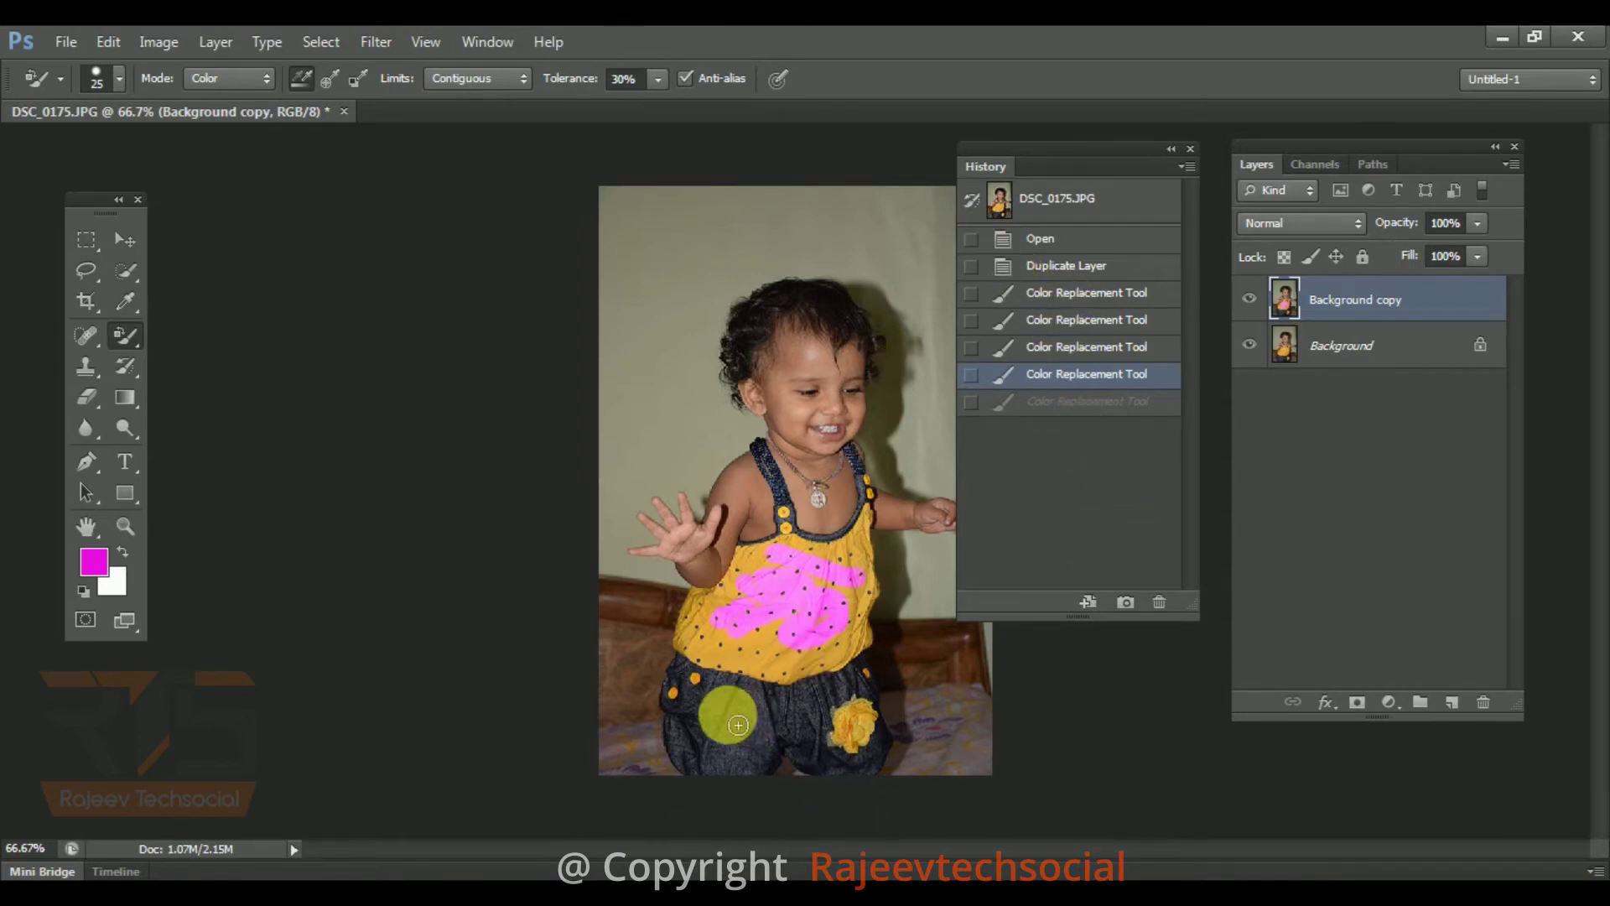
- Paint magenta over the lower part of the top and set the Color Replacement brush size to 46 px
{"action": "mouse_move", "coordinate": [770, 665]}
{"action": "left_mouse_down"}
{"action": "mouse_move", "coordinate": [793, 658]}
{"action": "mouse_move", "coordinate": [765, 625]}
{"action": "left_mouse_up"}
{"action": "right_click", "coordinate": [755, 572]}
{"action": "left_click", "coordinate": [826, 564]}
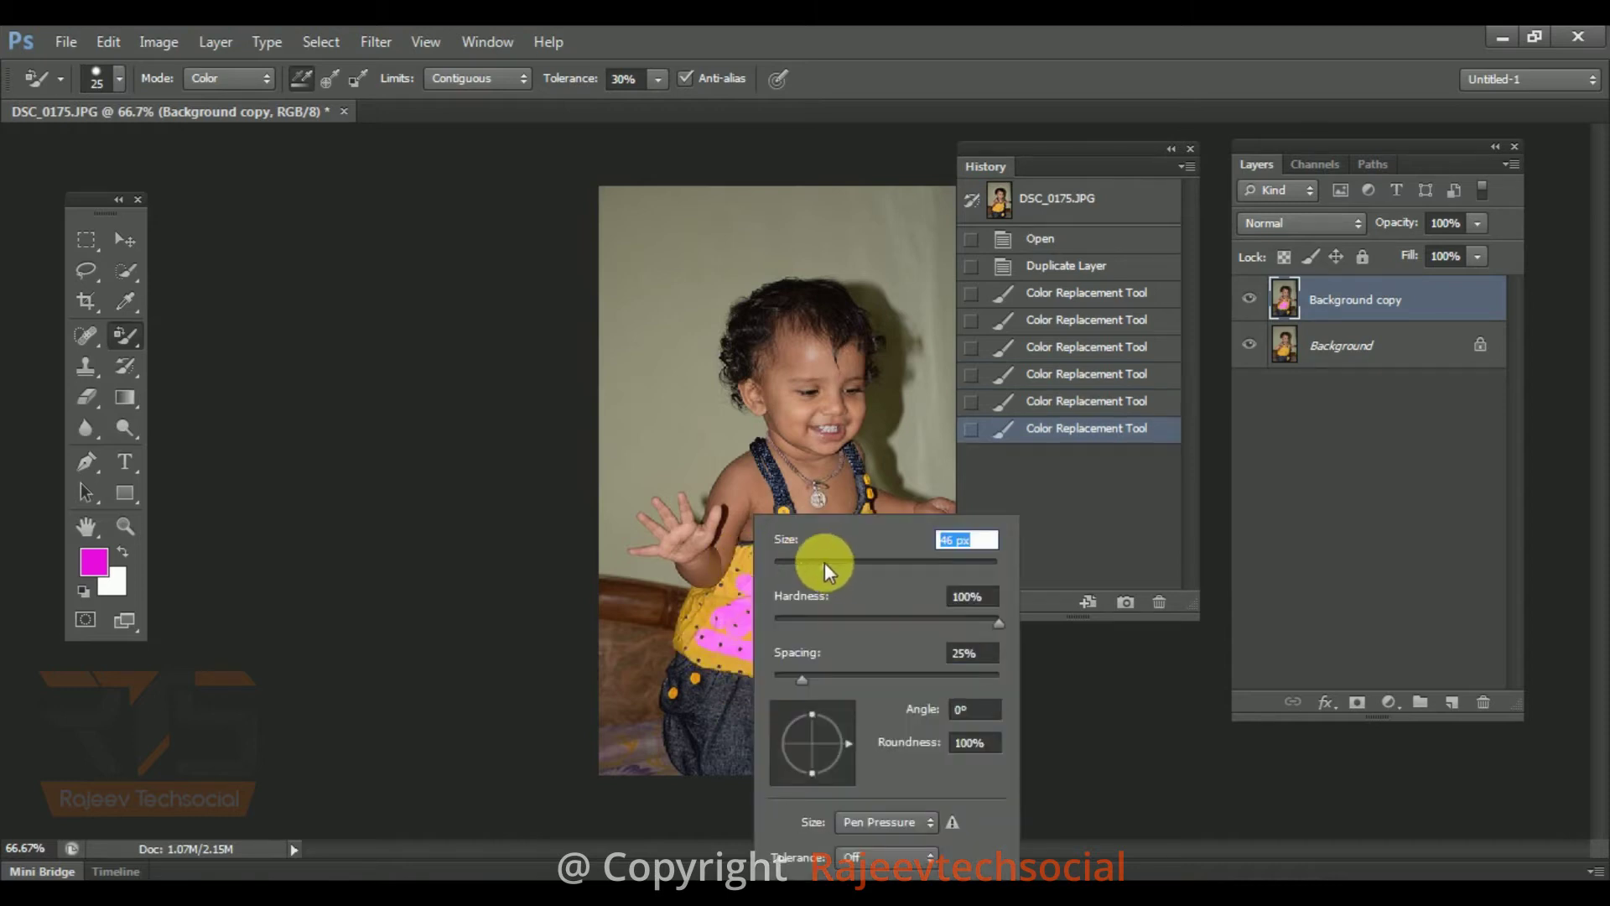
{"action": "left_click", "coordinate": [913, 29]}
- Paint magenta color-replacement strokes over the remaining yellow areas at the middle, hem and side of the top
{"action": "mouse_move", "coordinate": [762, 639]}
{"action": "left_mouse_down"}
{"action": "mouse_move", "coordinate": [751, 572]}
{"action": "mouse_move", "coordinate": [767, 578]}
{"action": "mouse_move", "coordinate": [722, 599]}
{"action": "mouse_move", "coordinate": [716, 646]}
{"action": "mouse_move", "coordinate": [797, 663]}
{"action": "mouse_move", "coordinate": [852, 641]}
{"action": "mouse_move", "coordinate": [872, 579]}
{"action": "mouse_move", "coordinate": [881, 604]}
{"action": "mouse_move", "coordinate": [872, 583]}
{"action": "left_mouse_up"}
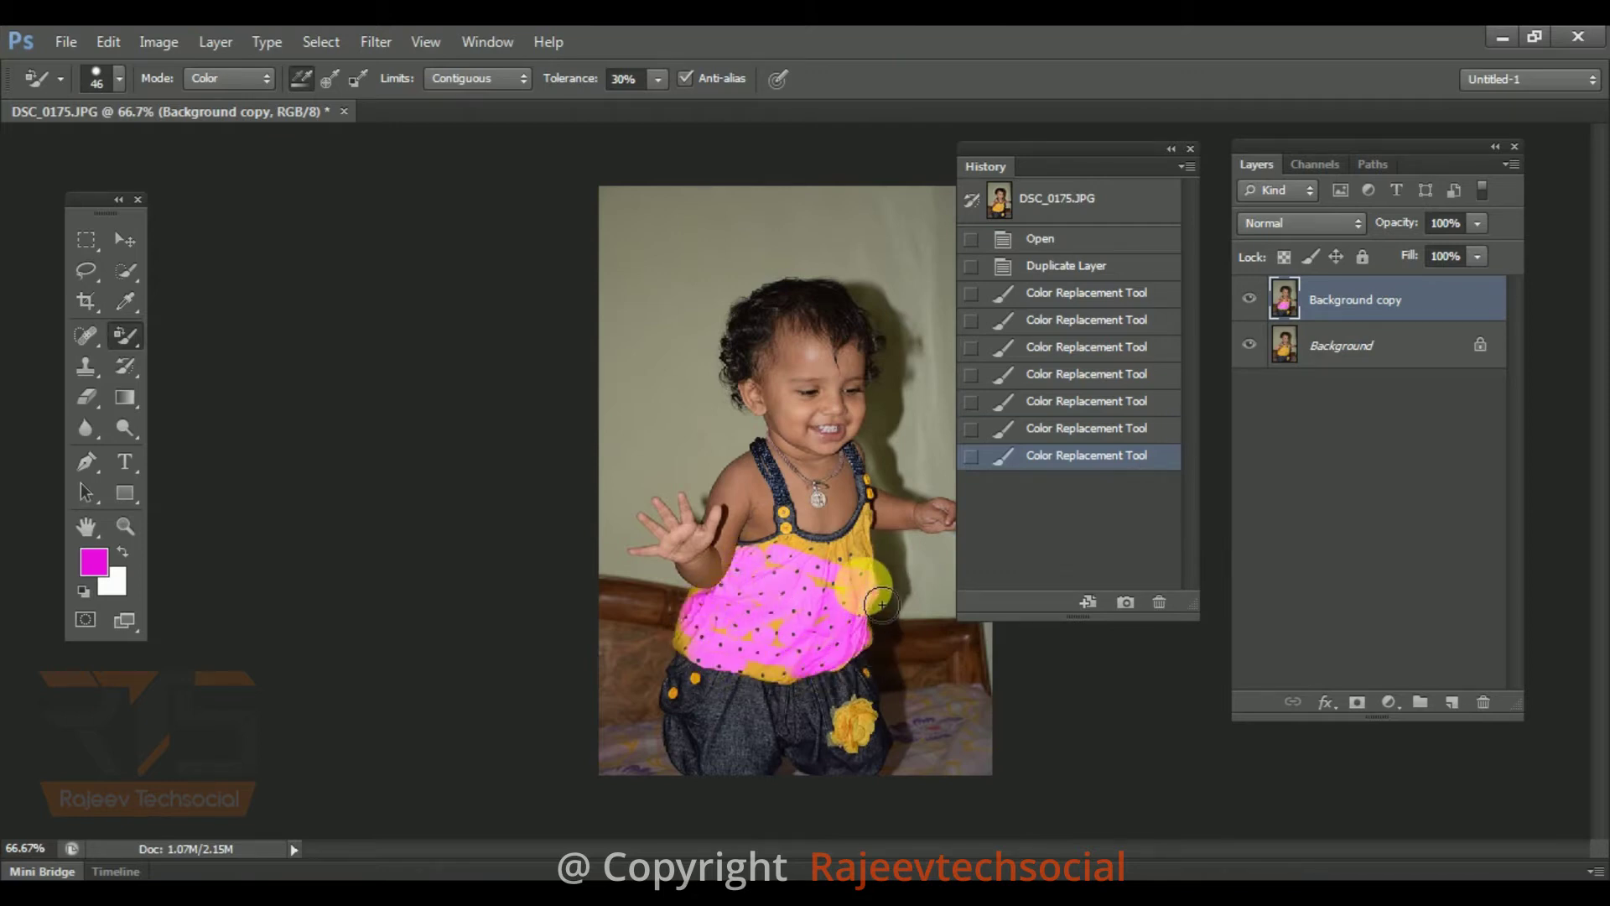
{"action": "mouse_move", "coordinate": [790, 687]}
{"action": "left_mouse_down"}
{"action": "mouse_move", "coordinate": [817, 639]}
{"action": "mouse_move", "coordinate": [755, 654]}
{"action": "left_mouse_up"}
{"action": "mouse_move", "coordinate": [823, 601]}
{"action": "left_mouse_down"}
{"action": "mouse_move", "coordinate": [895, 588]}
{"action": "mouse_move", "coordinate": [886, 562]}
{"action": "mouse_move", "coordinate": [870, 594]}
{"action": "left_mouse_up"}
{"action": "key", "text": "ctrl+z"}
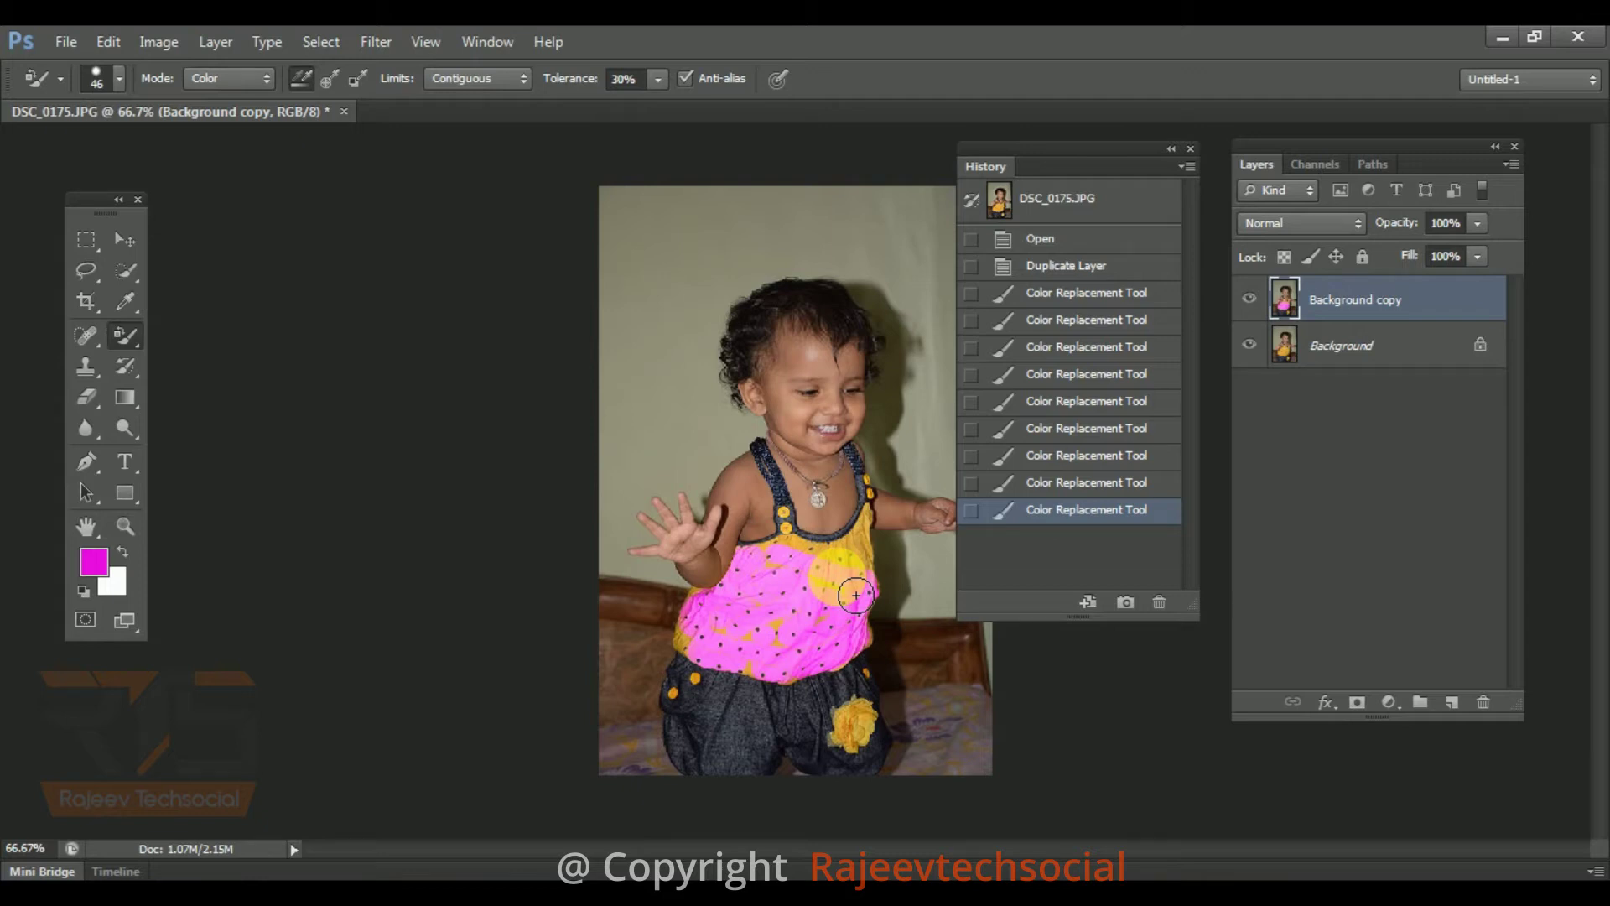
{"action": "mouse_move", "coordinate": [854, 594]}
{"action": "left_mouse_down"}
{"action": "mouse_move", "coordinate": [834, 570]}
{"action": "mouse_move", "coordinate": [876, 562]}
{"action": "left_mouse_up"}
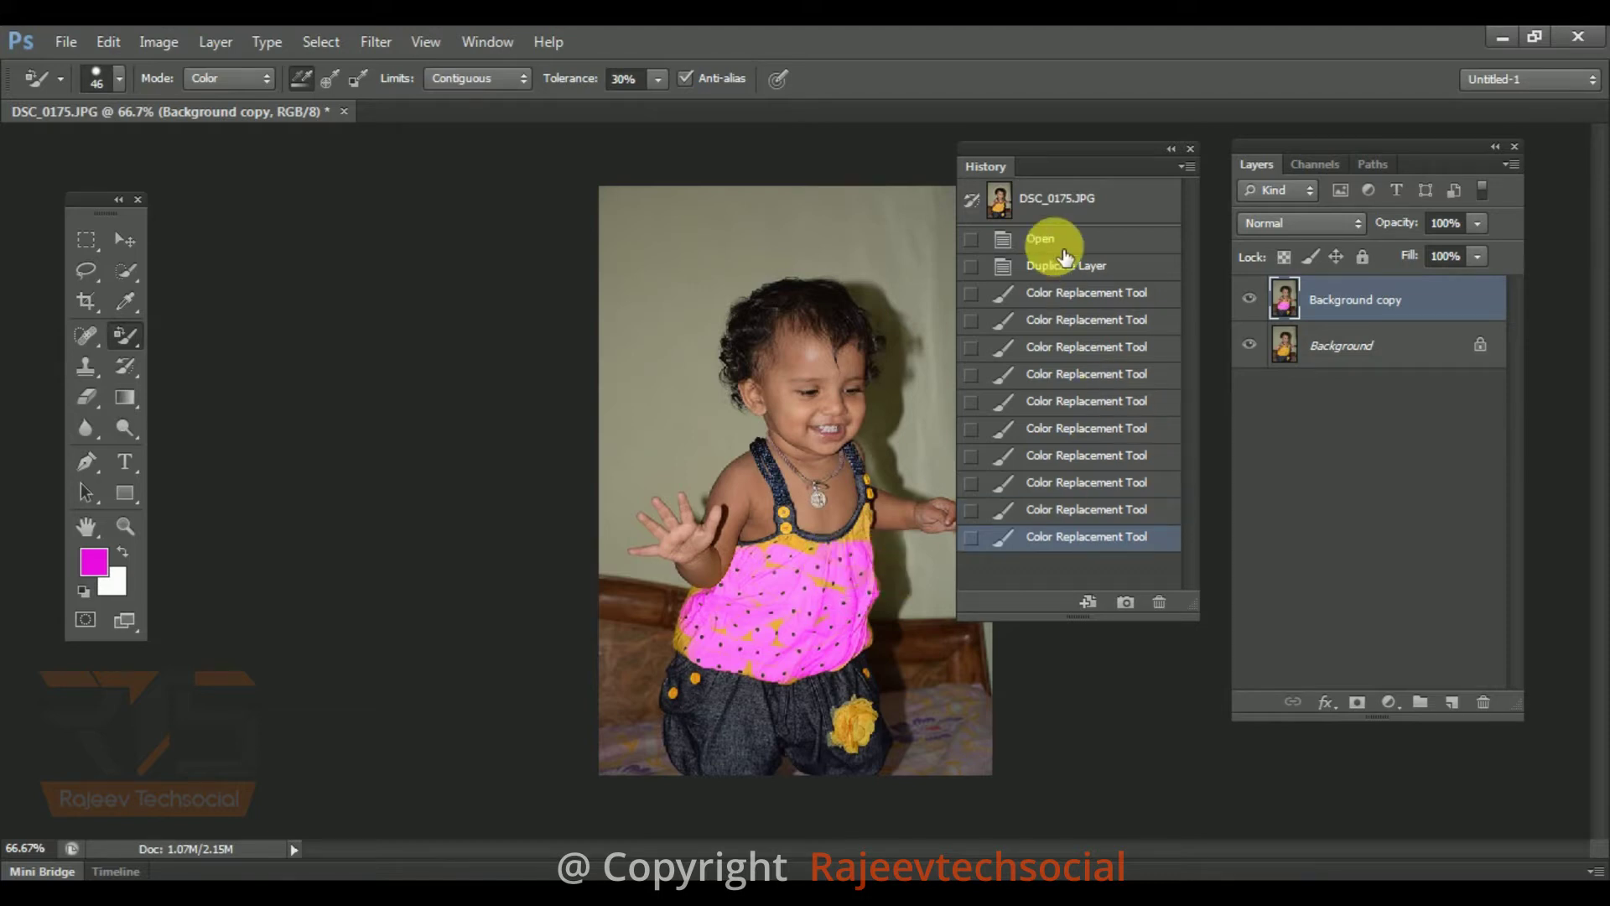
- Delete the last two Color Replacement Tool states from the history
{"action": "left_click", "coordinate": [1160, 604]}
{"action": "left_click", "coordinate": [758, 372]}
{"action": "left_click", "coordinate": [1162, 602]}
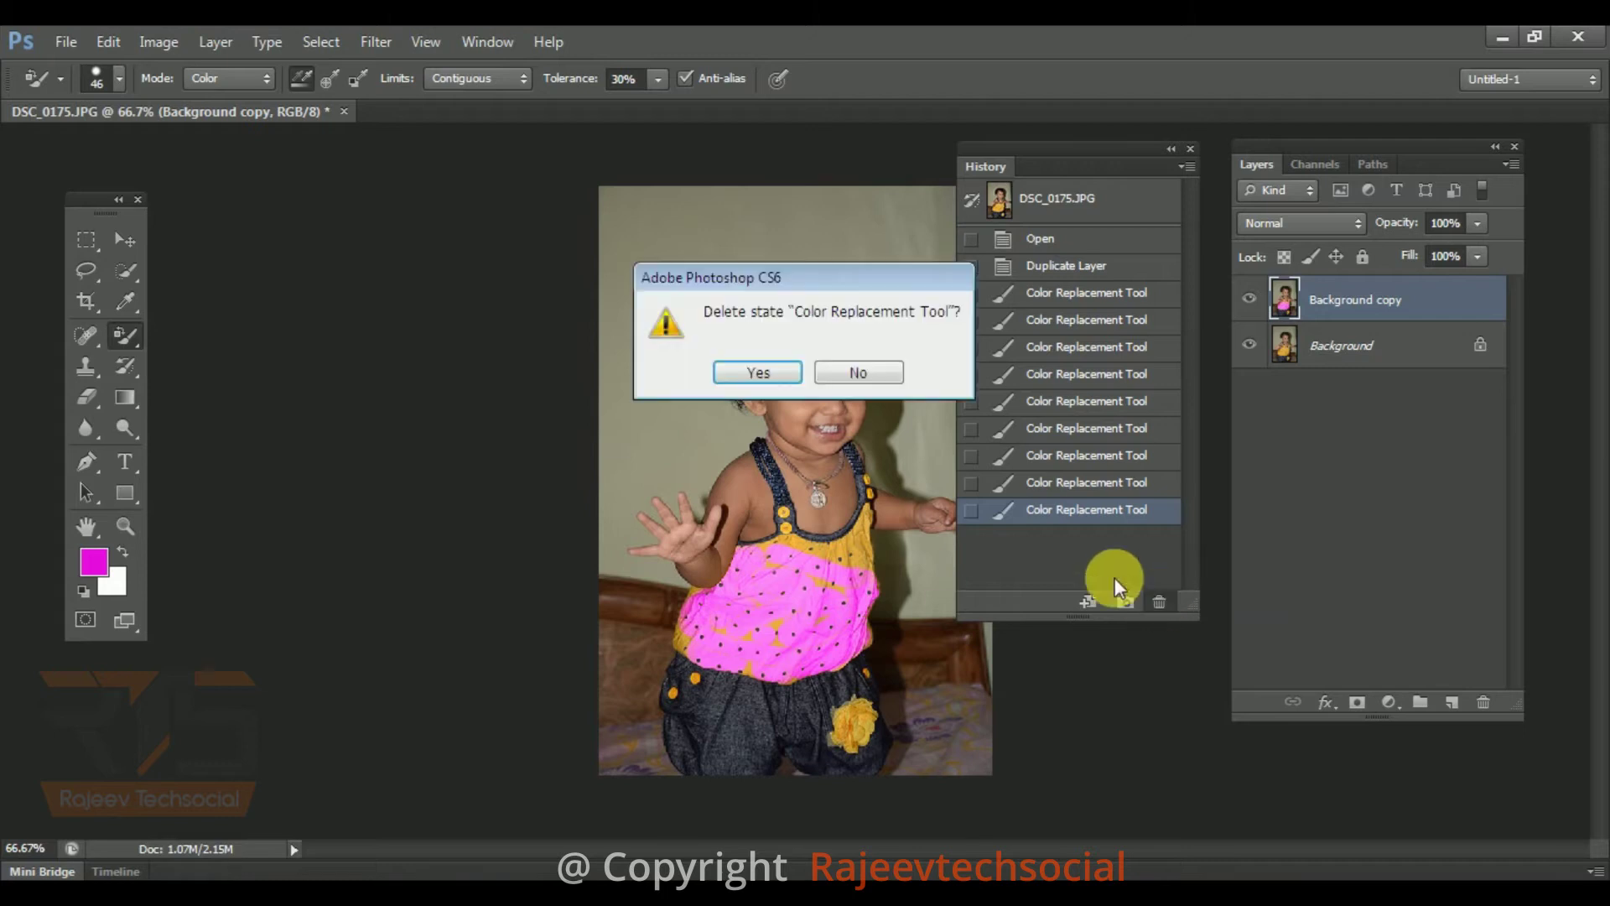
{"action": "left_click", "coordinate": [757, 372]}
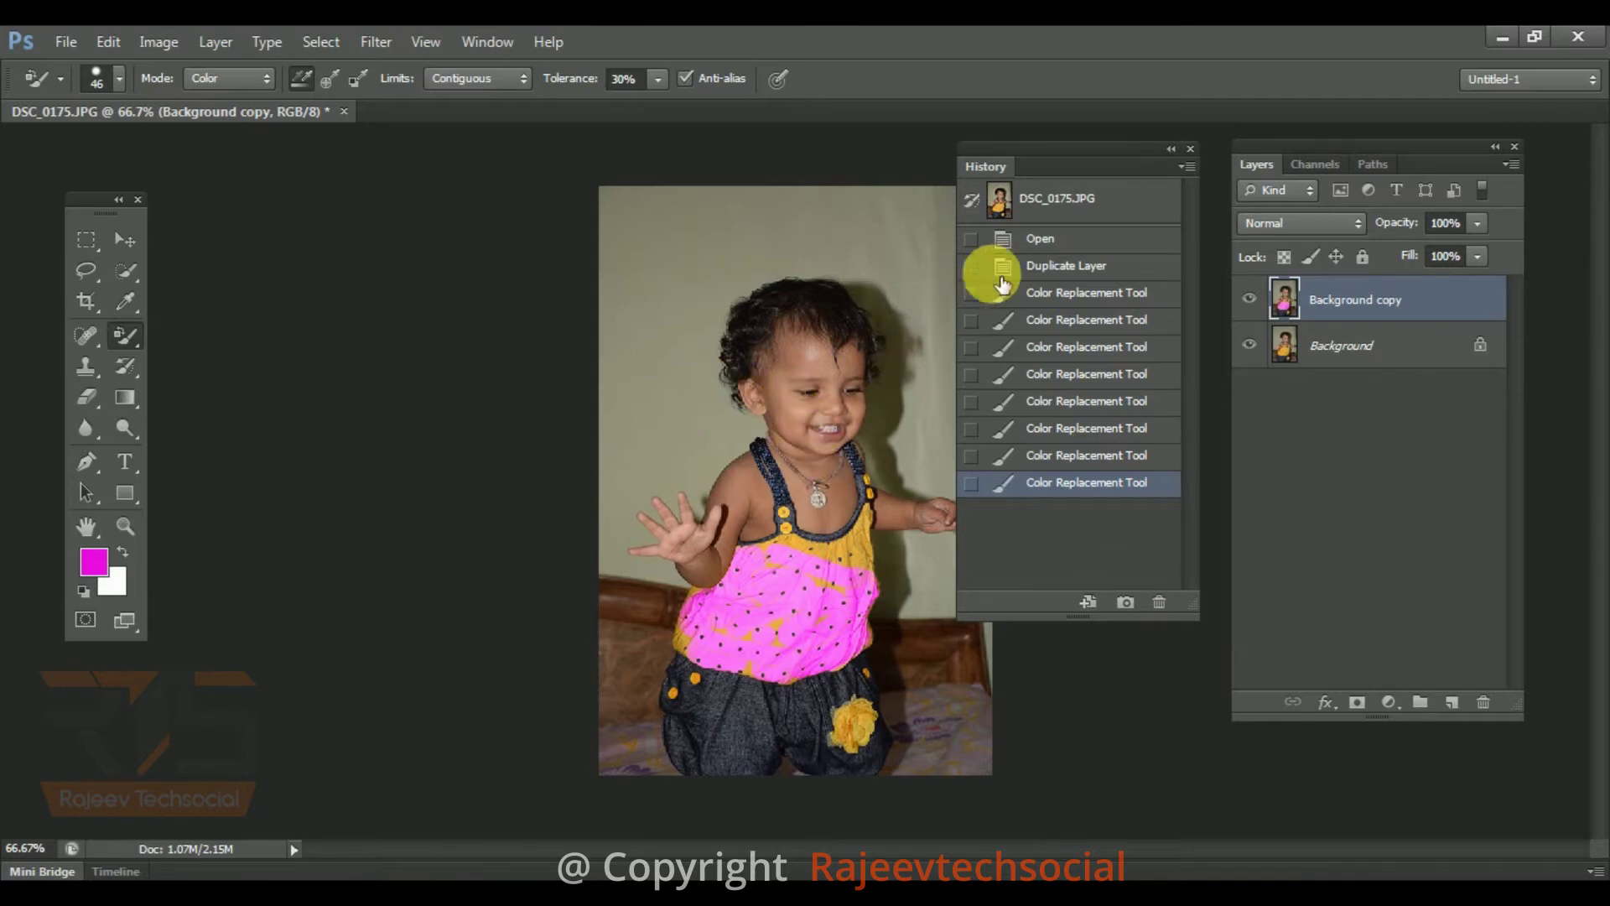
- Switch back and forth between the Open and Duplicate Layer history states
{"action": "left_click", "coordinate": [1013, 241]}
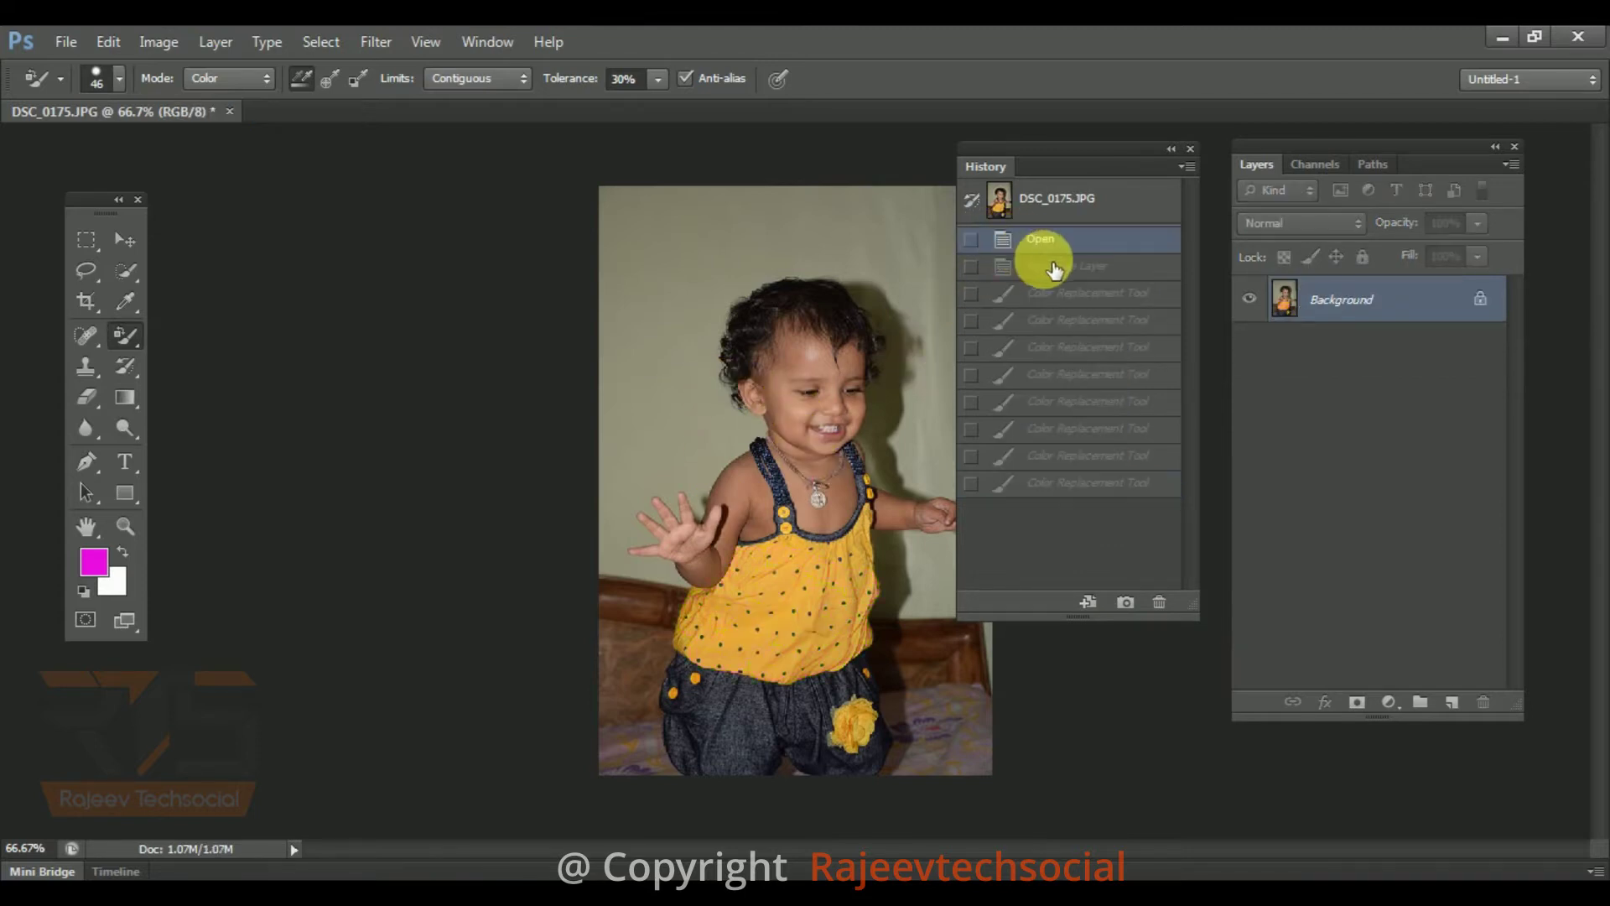
{"action": "left_click", "coordinate": [1037, 265]}
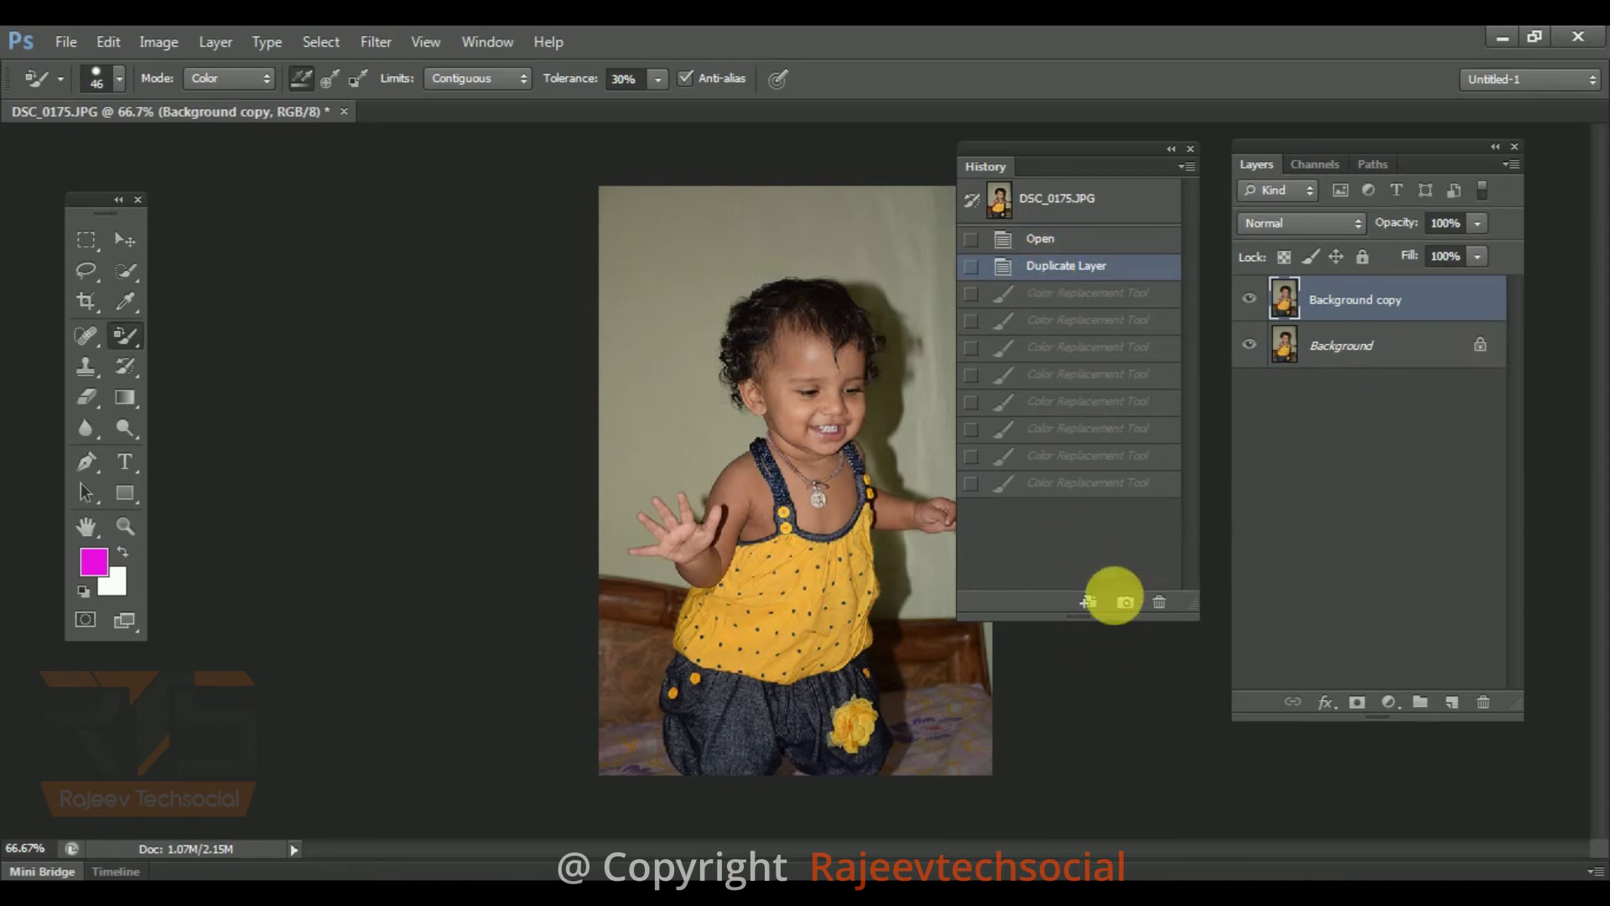
{"action": "left_click", "coordinate": [1030, 242]}
{"action": "left_click", "coordinate": [1044, 265]}
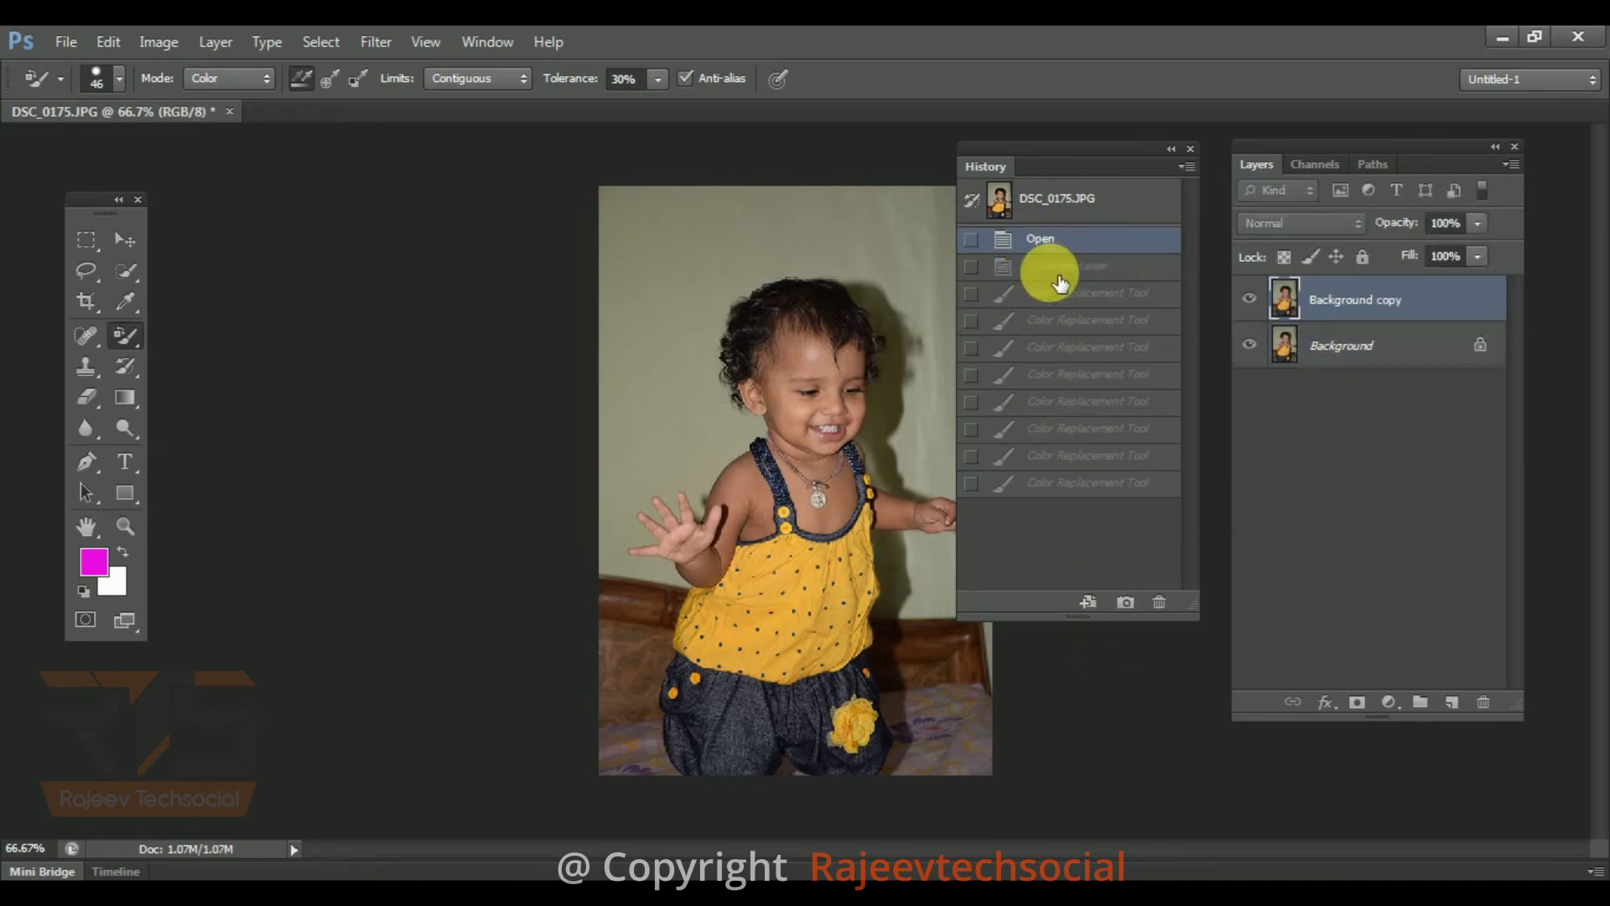
- Take a snapshot of the first Color Replacement Tool state, select it and make it the History Brush source
{"action": "left_click", "coordinate": [1049, 292]}
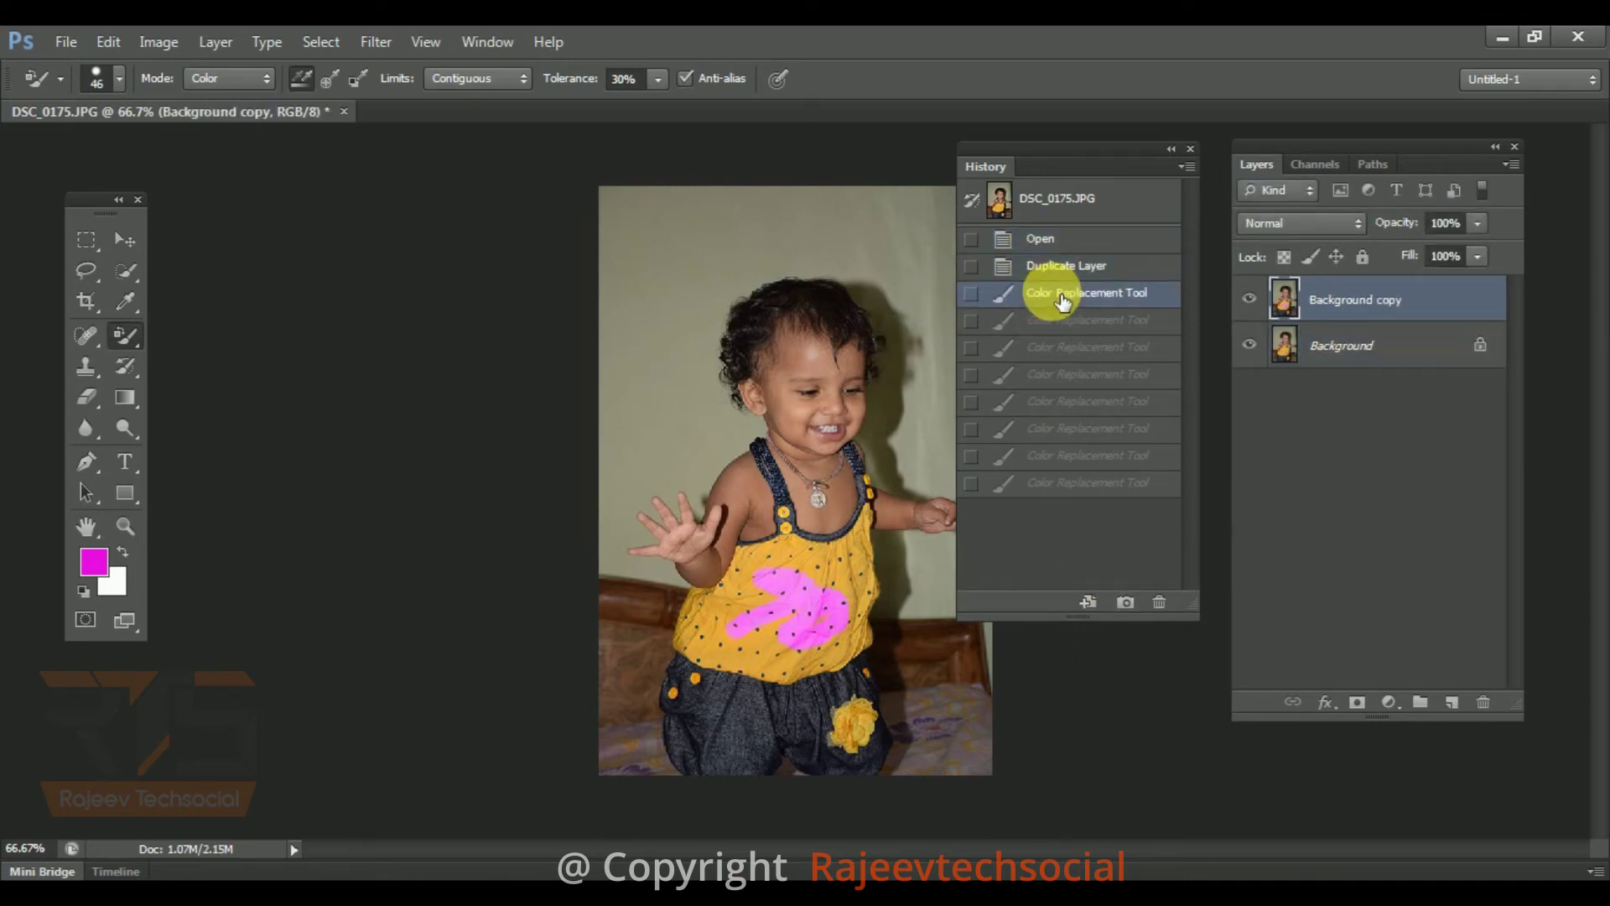
{"action": "left_click", "coordinate": [1126, 602]}
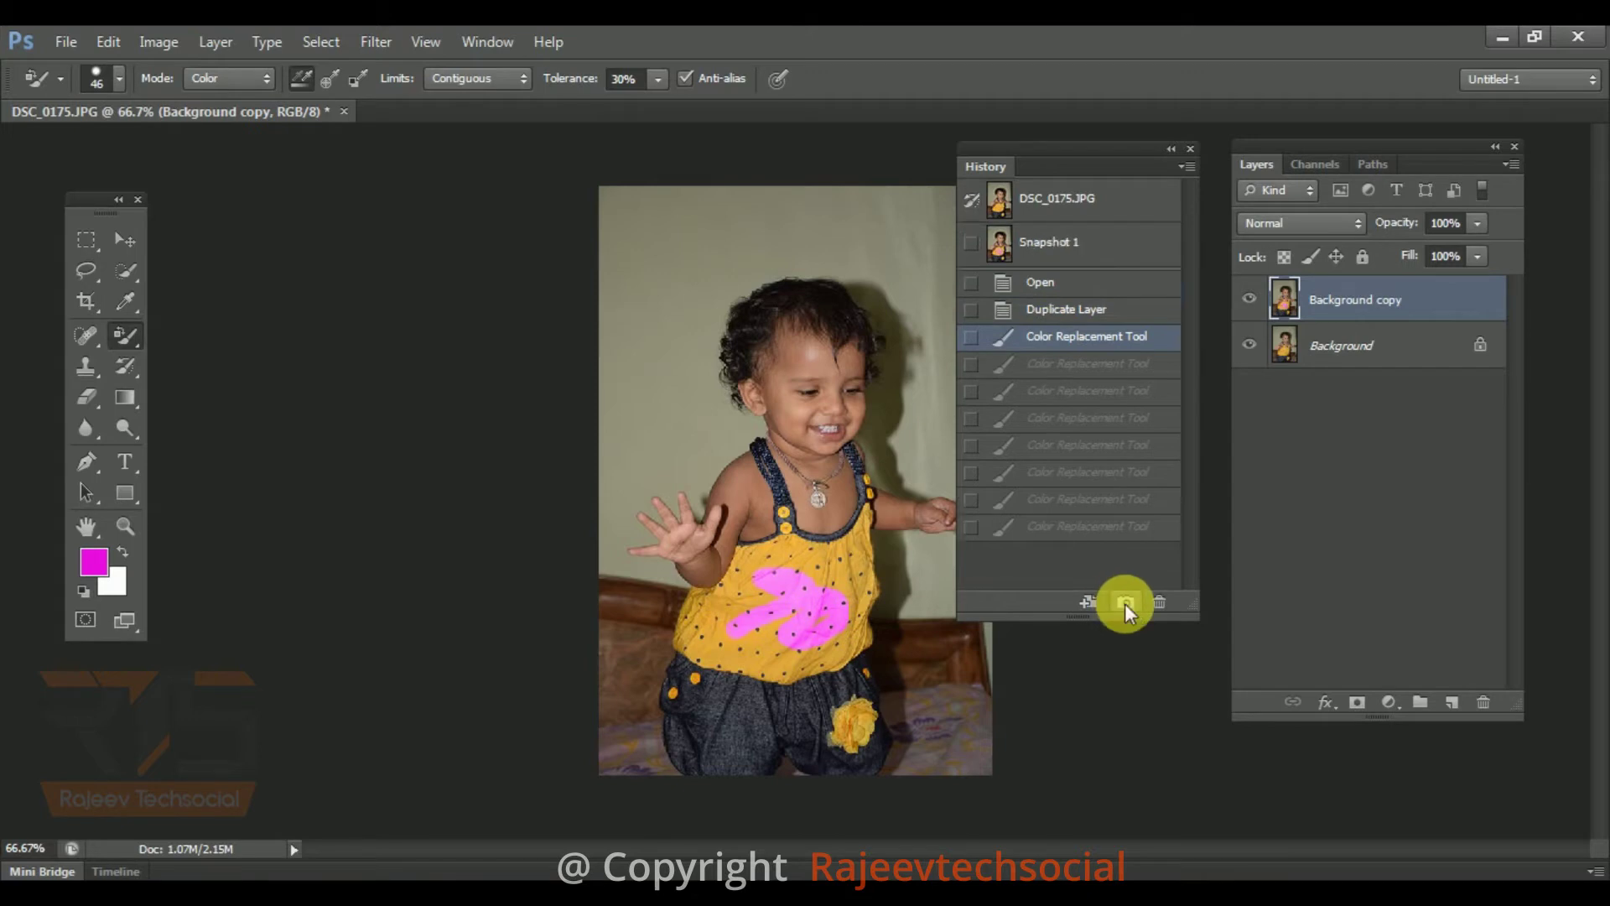
{"action": "left_click", "coordinate": [1047, 244]}
{"action": "left_click", "coordinate": [973, 243]}
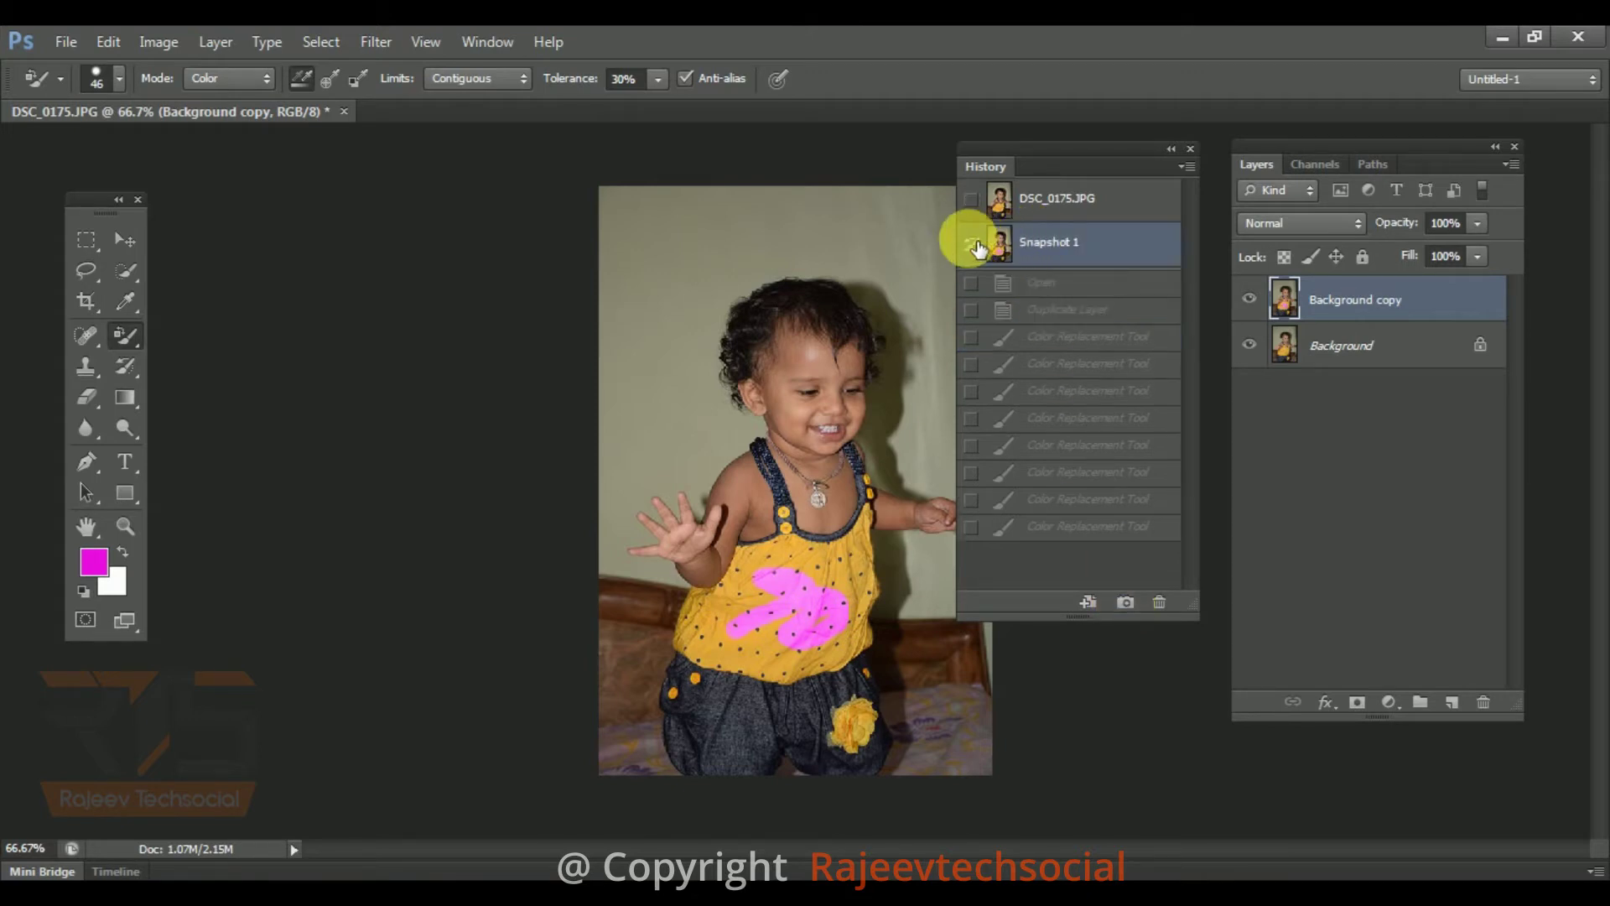
- Paint more magenta over the top, return to Snapshot 1 and compare it with the original DSC_0175.JPG snapshot
{"action": "mouse_move", "coordinate": [892, 531]}
{"action": "left_mouse_down"}
{"action": "mouse_move", "coordinate": [838, 637]}
{"action": "mouse_move", "coordinate": [797, 601]}
{"action": "mouse_move", "coordinate": [799, 578]}
{"action": "mouse_move", "coordinate": [874, 586]}
{"action": "mouse_move", "coordinate": [869, 531]}
{"action": "mouse_move", "coordinate": [888, 559]}
{"action": "mouse_move", "coordinate": [860, 648]}
{"action": "mouse_move", "coordinate": [844, 629]}
{"action": "mouse_move", "coordinate": [859, 612]}
{"action": "mouse_move", "coordinate": [813, 662]}
{"action": "mouse_move", "coordinate": [723, 647]}
{"action": "left_mouse_up"}
{"action": "left_click", "coordinate": [1059, 245]}
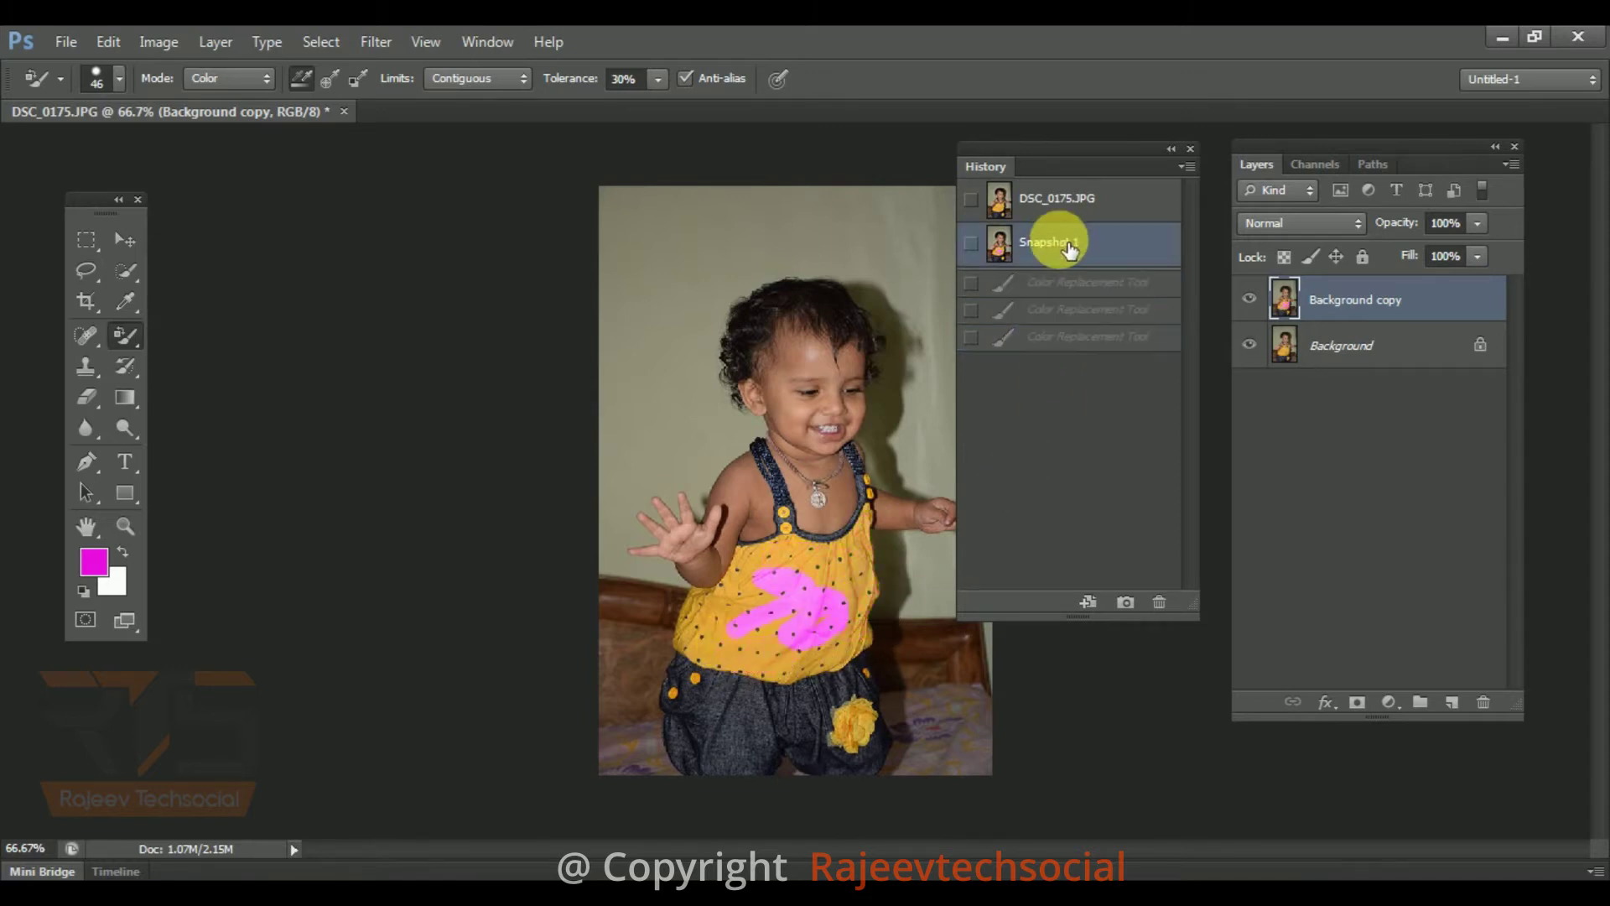
{"action": "left_click", "coordinate": [1052, 204]}
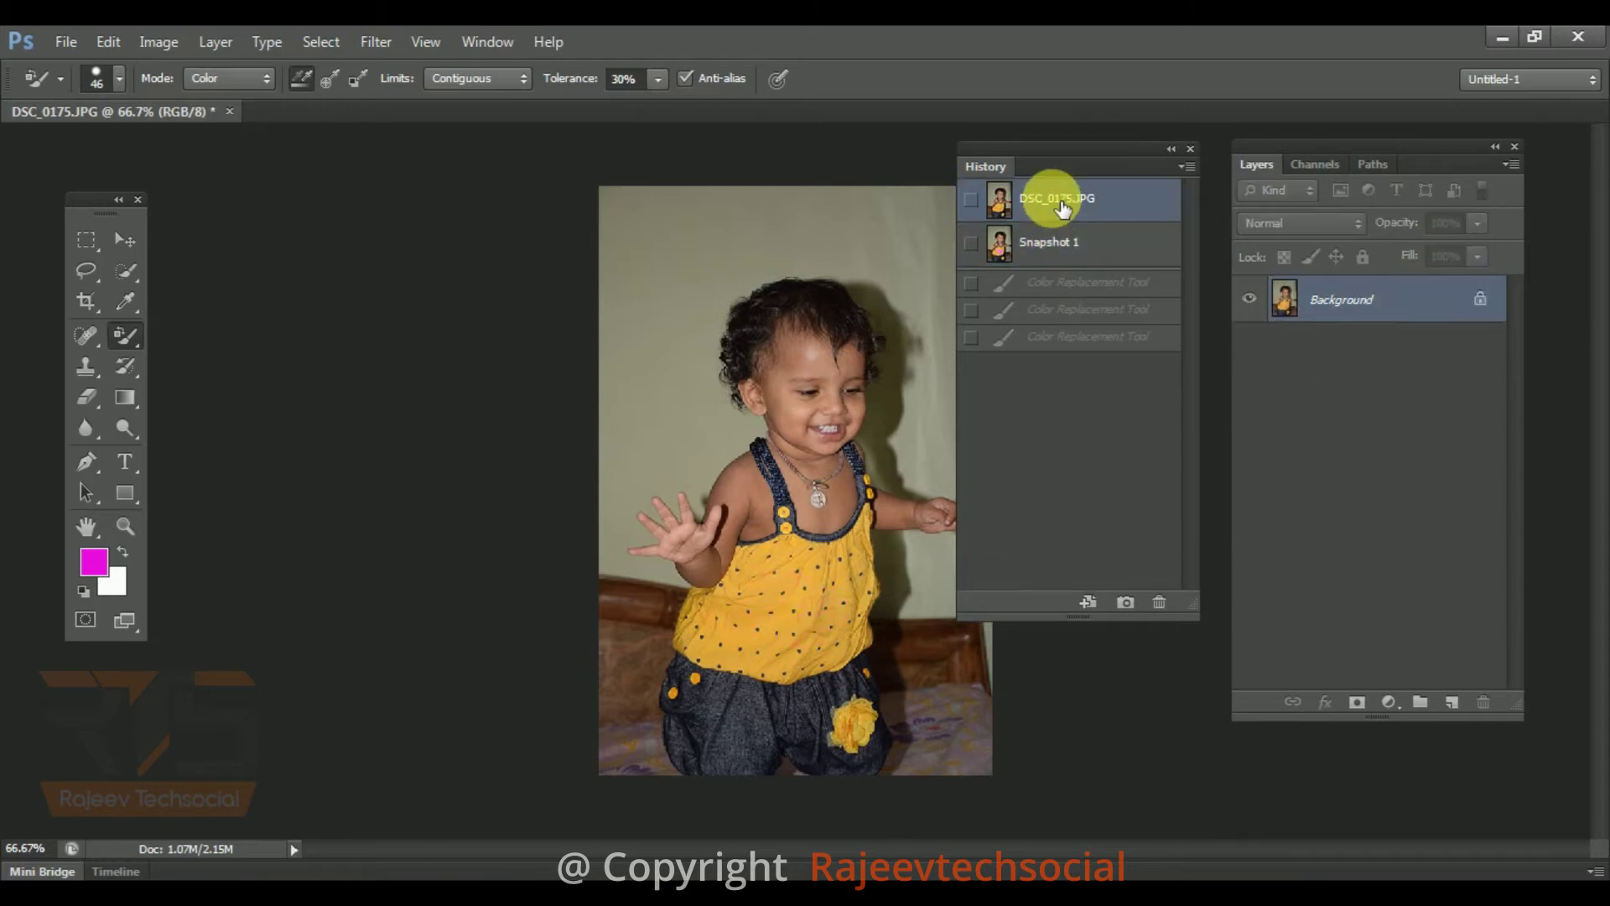
{"action": "left_click", "coordinate": [1058, 245]}
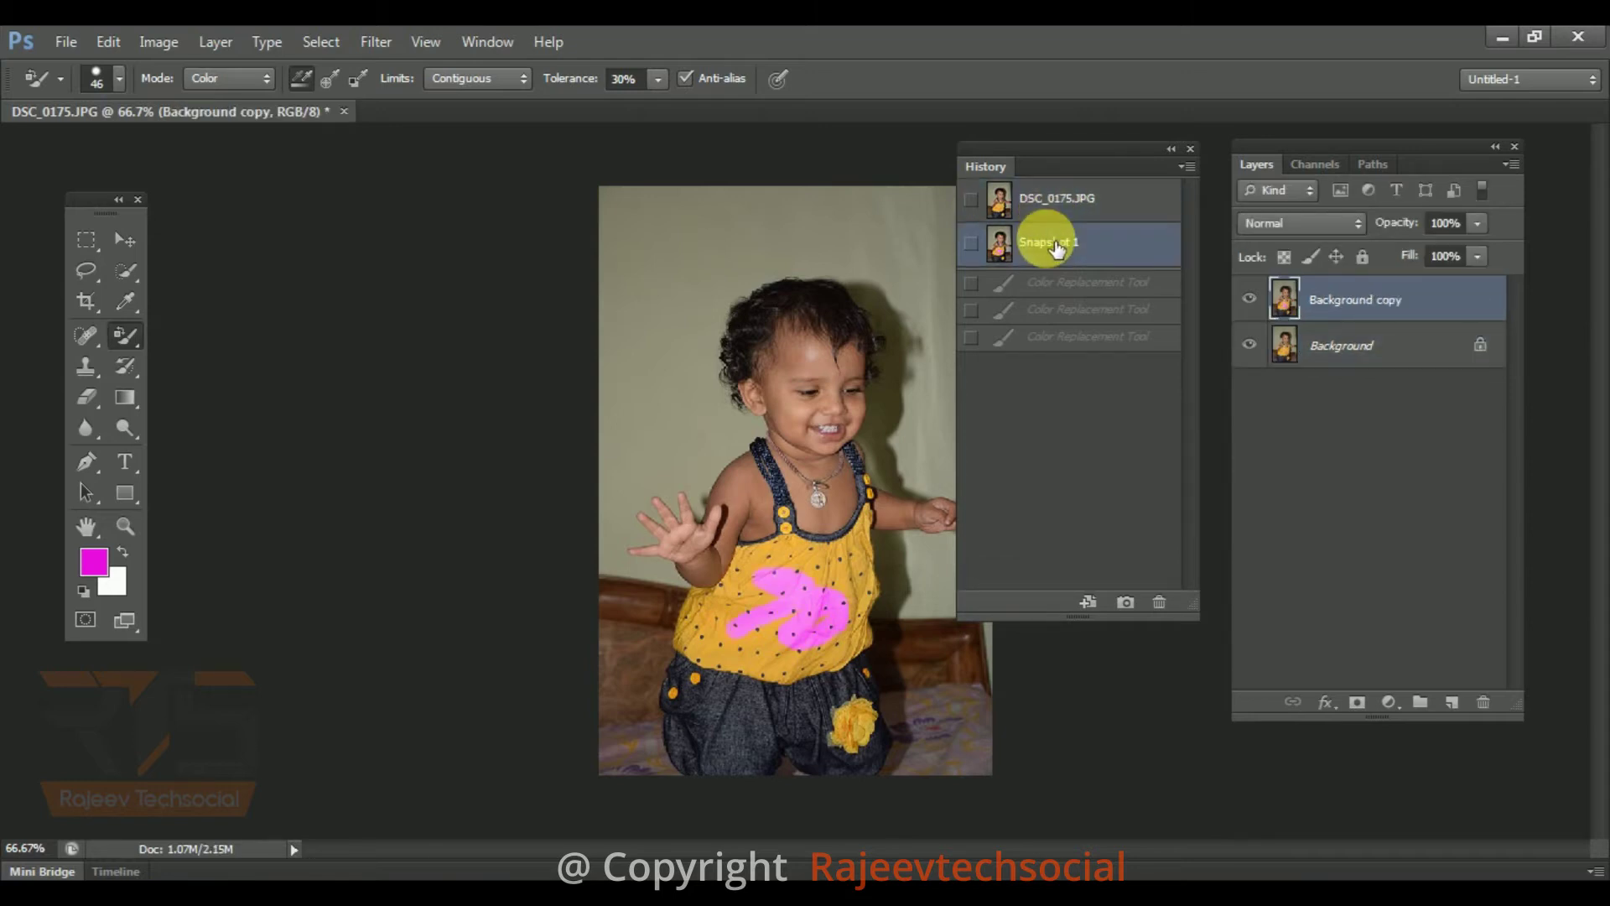
- Create a second snapshot from Snapshot 1 and paint the rest of the yellow top magenta
{"action": "left_click", "coordinate": [1126, 604]}
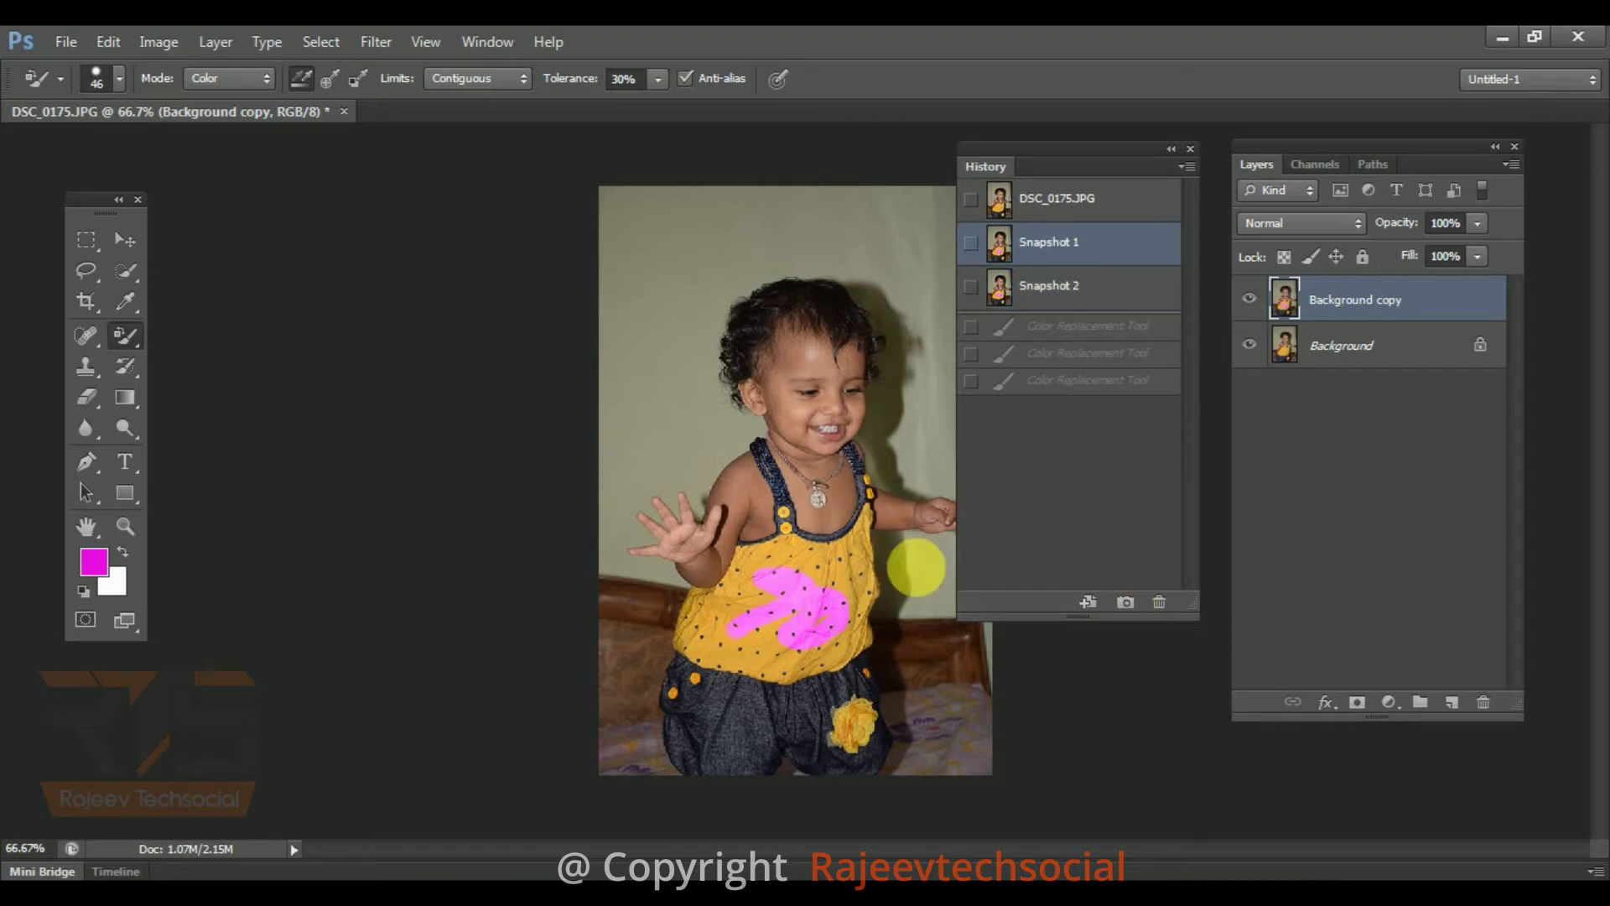
{"action": "mouse_move", "coordinate": [765, 591]}
{"action": "left_mouse_down"}
{"action": "mouse_move", "coordinate": [751, 651]}
{"action": "mouse_move", "coordinate": [727, 624]}
{"action": "mouse_move", "coordinate": [724, 642]}
{"action": "mouse_move", "coordinate": [830, 678]}
{"action": "mouse_move", "coordinate": [872, 657]}
{"action": "mouse_move", "coordinate": [889, 577]}
{"action": "mouse_move", "coordinate": [876, 566]}
{"action": "mouse_move", "coordinate": [804, 602]}
{"action": "mouse_move", "coordinate": [790, 581]}
{"action": "mouse_move", "coordinate": [827, 554]}
{"action": "mouse_move", "coordinate": [834, 580]}
{"action": "mouse_move", "coordinate": [881, 572]}
{"action": "mouse_move", "coordinate": [887, 550]}
{"action": "mouse_move", "coordinate": [818, 677]}
{"action": "mouse_move", "coordinate": [772, 689]}
{"action": "mouse_move", "coordinate": [699, 669]}
{"action": "mouse_move", "coordinate": [699, 631]}
{"action": "mouse_move", "coordinate": [744, 620]}
{"action": "mouse_move", "coordinate": [809, 639]}
{"action": "mouse_move", "coordinate": [776, 640]}
{"action": "left_mouse_up"}
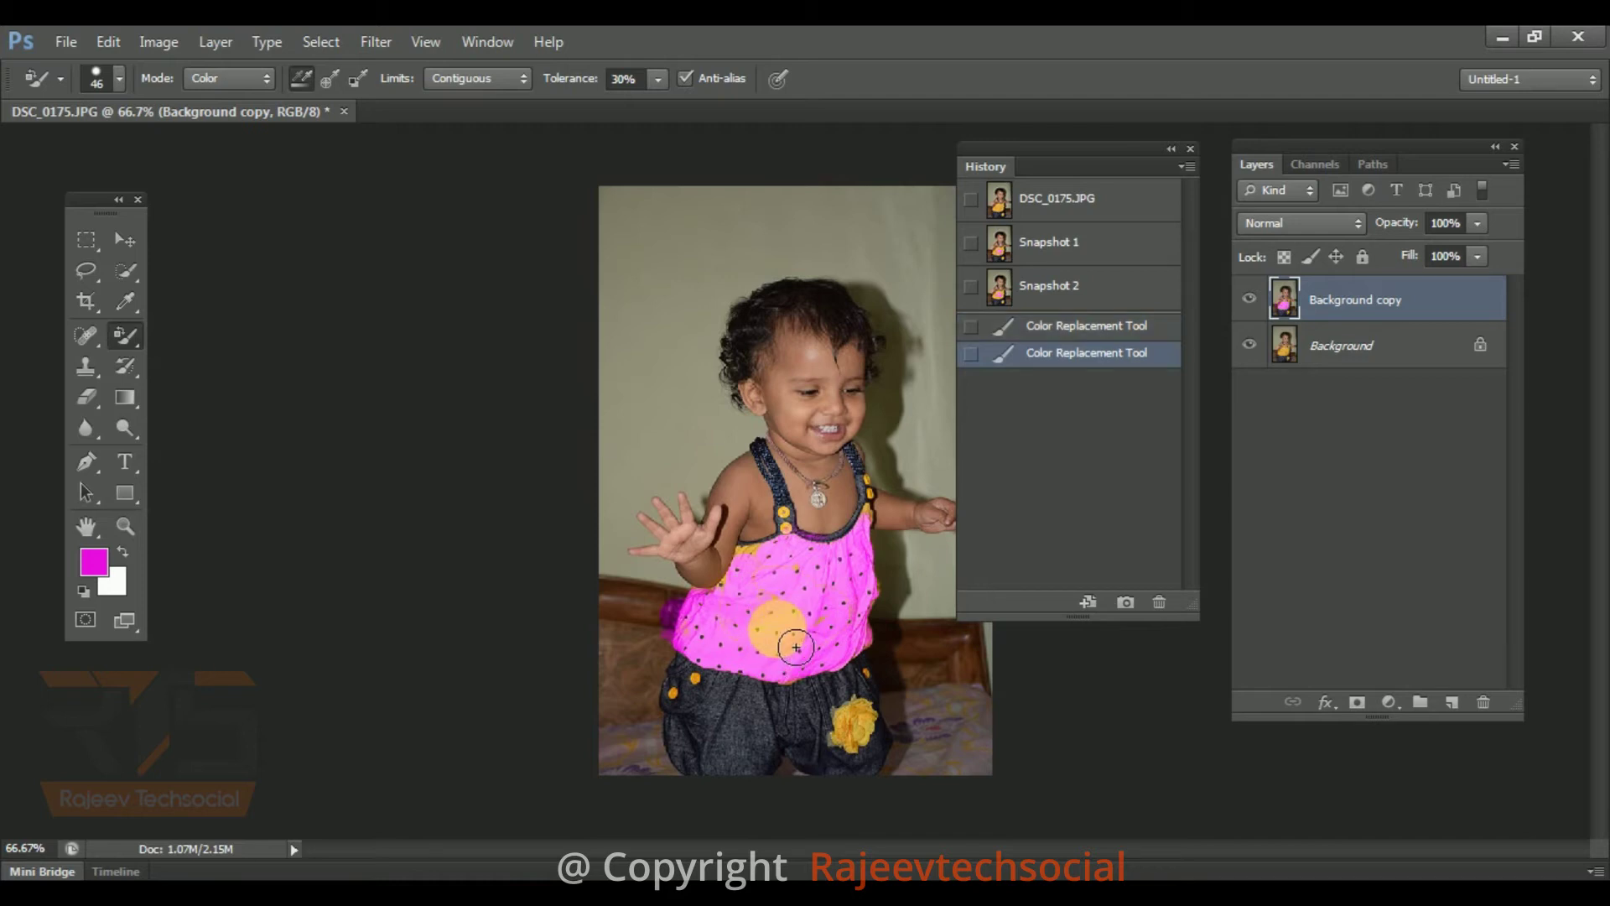
- Compare Snapshot 1, Snapshot 2 and the two Color Replacement Tool states, finishing on the last stroke
{"action": "left_click", "coordinate": [1050, 280]}
{"action": "left_click", "coordinate": [1059, 249]}
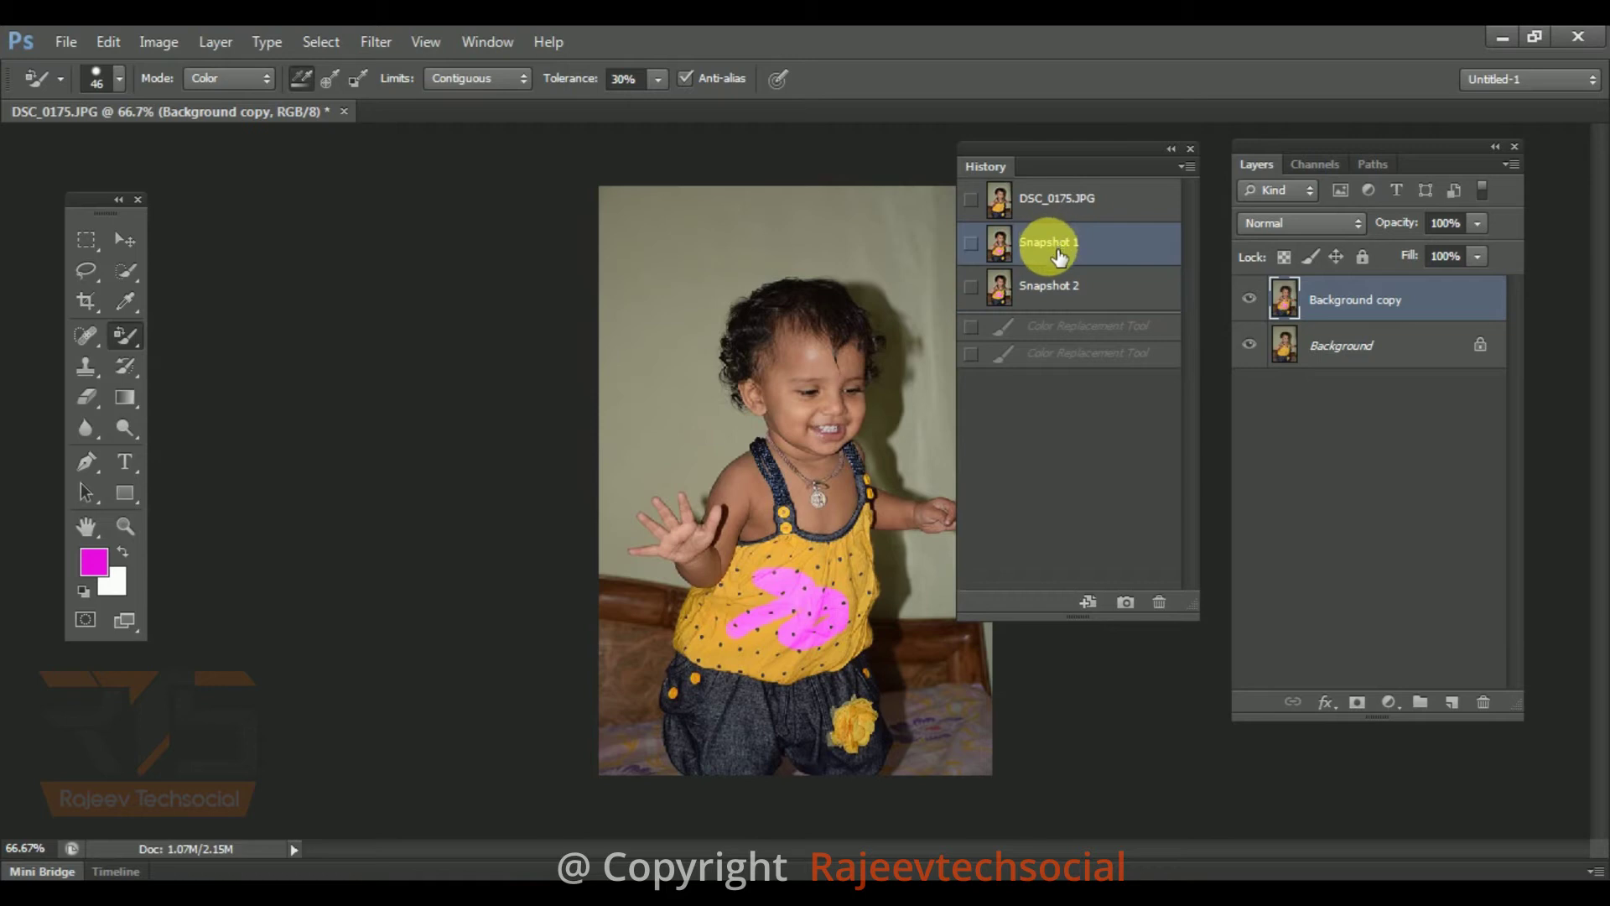
{"action": "left_click", "coordinate": [1060, 289]}
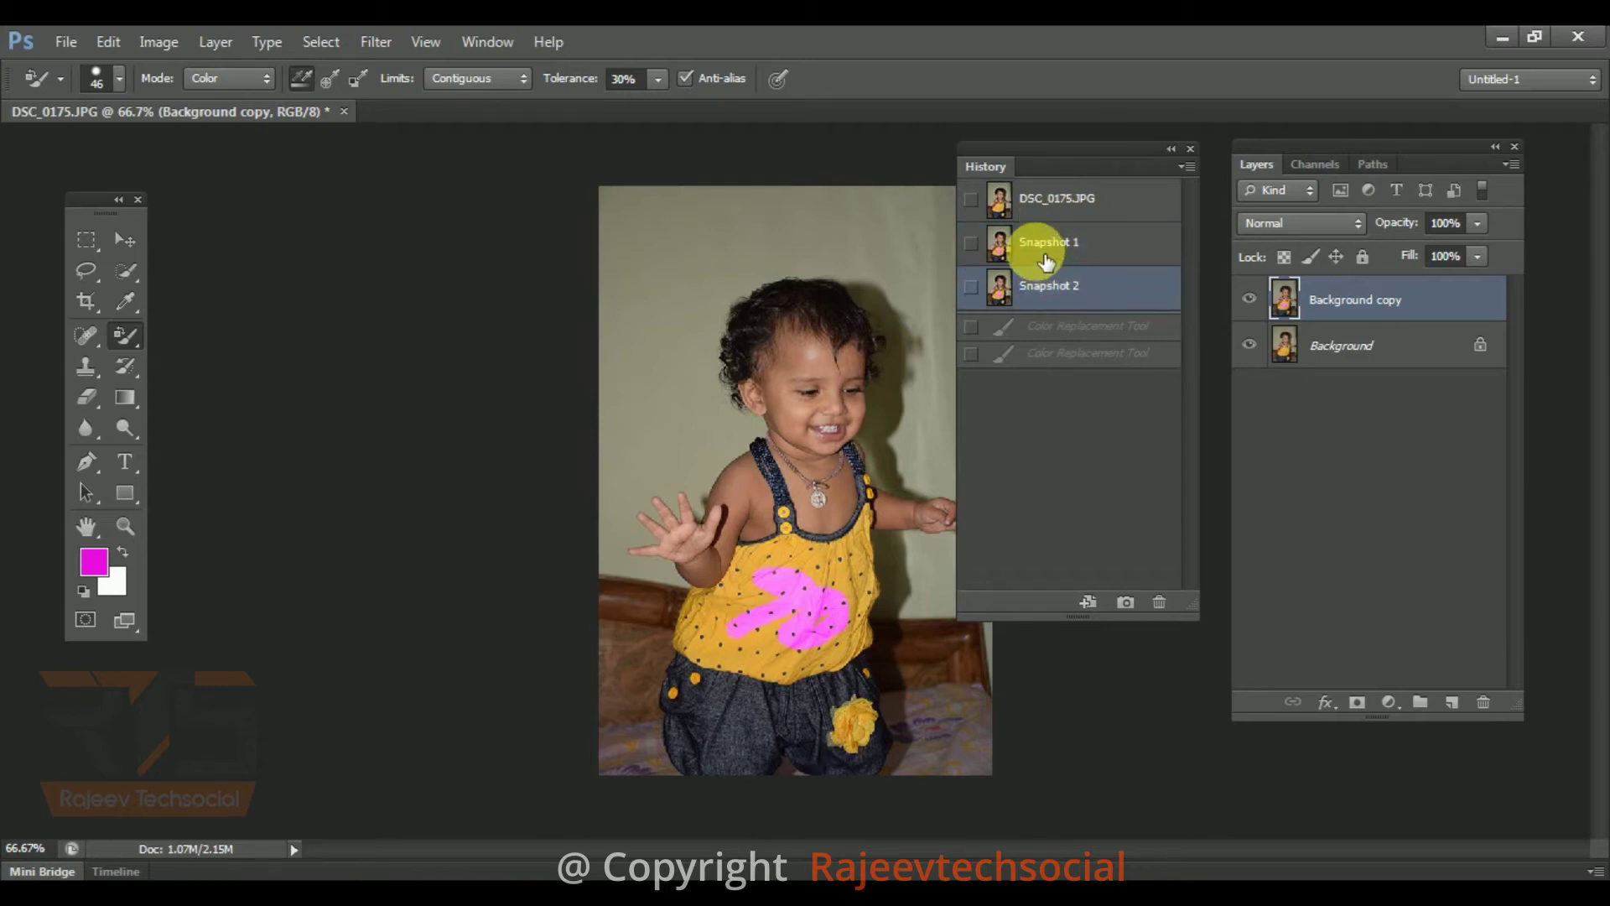
{"action": "left_click", "coordinate": [1040, 245]}
{"action": "left_click", "coordinate": [1055, 326]}
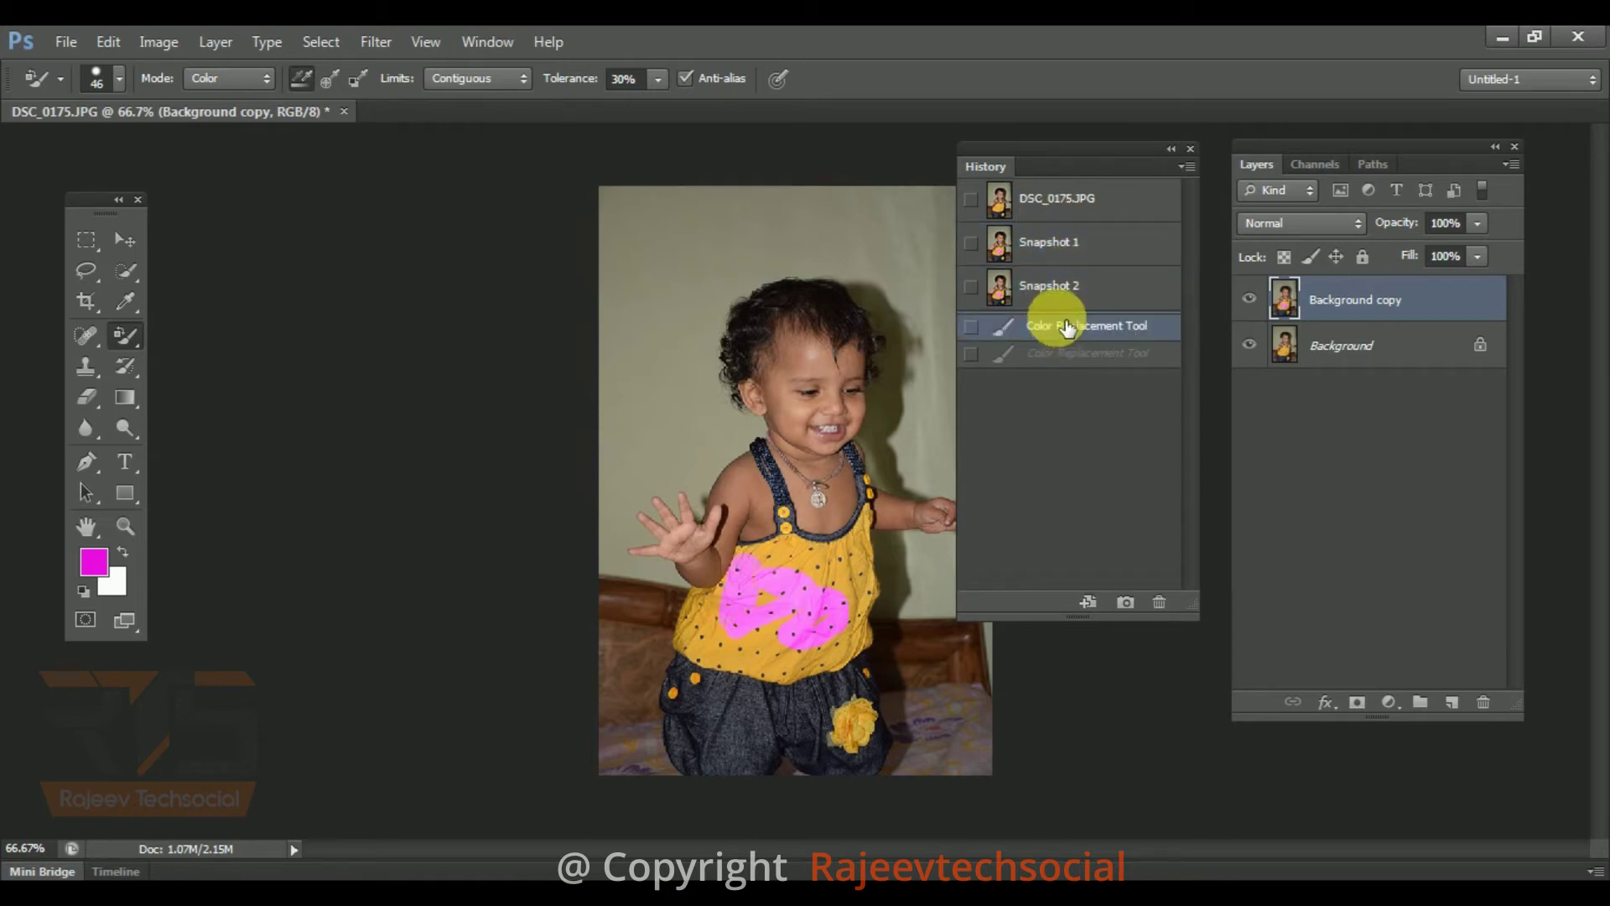
{"action": "left_click", "coordinate": [1077, 353]}
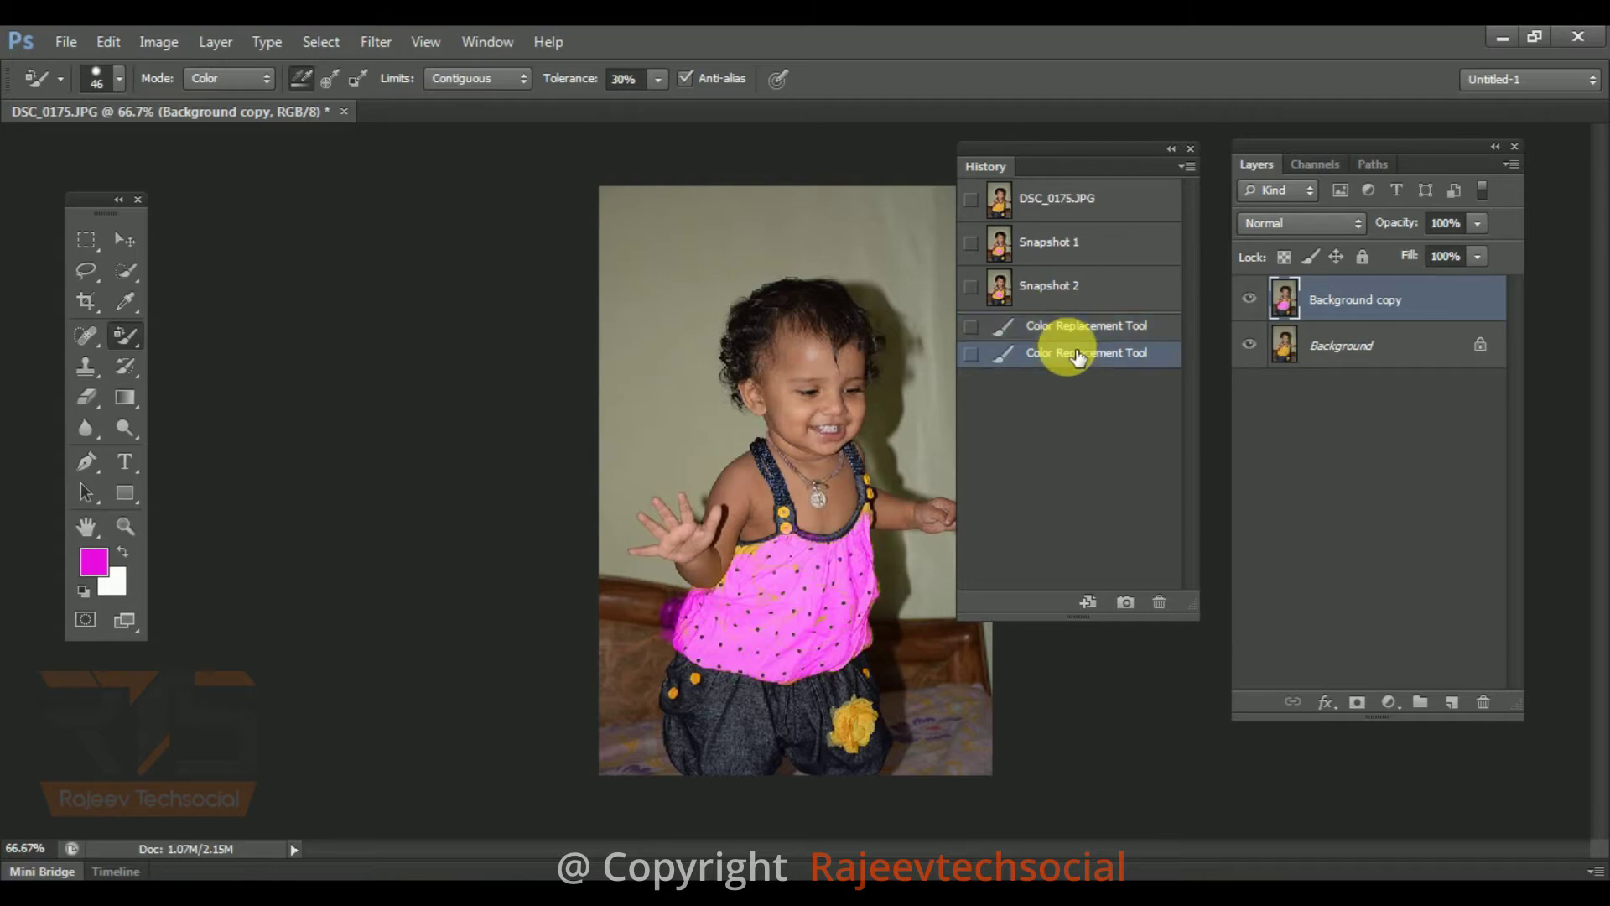
{"action": "left_click", "coordinate": [1051, 282]}
{"action": "left_click", "coordinate": [1046, 251]}
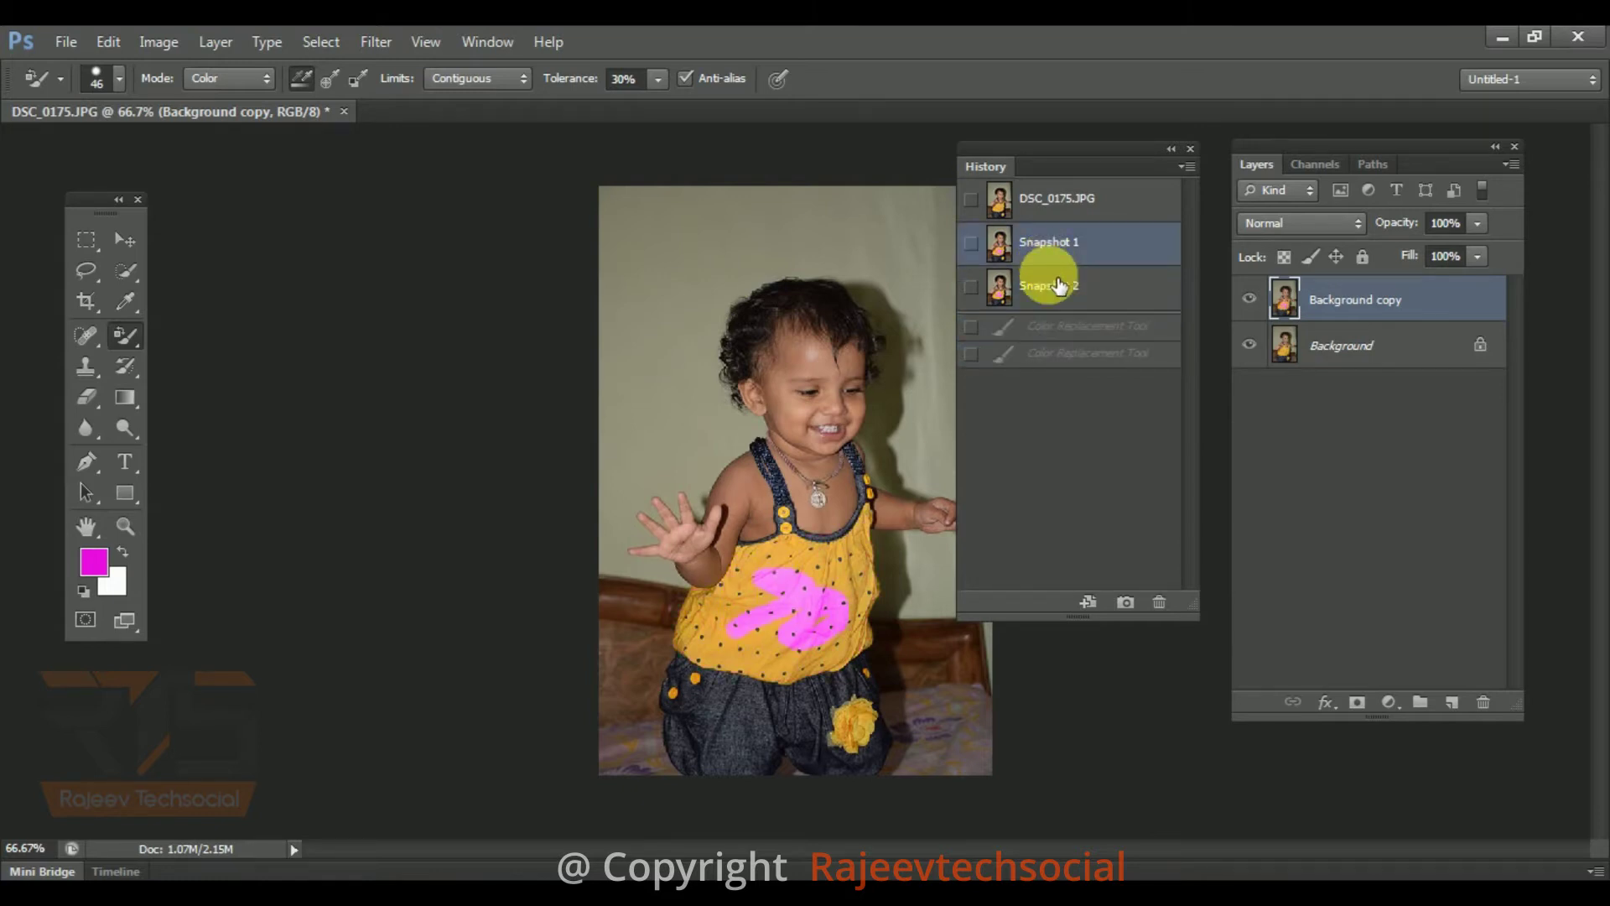
{"action": "left_click", "coordinate": [1047, 284]}
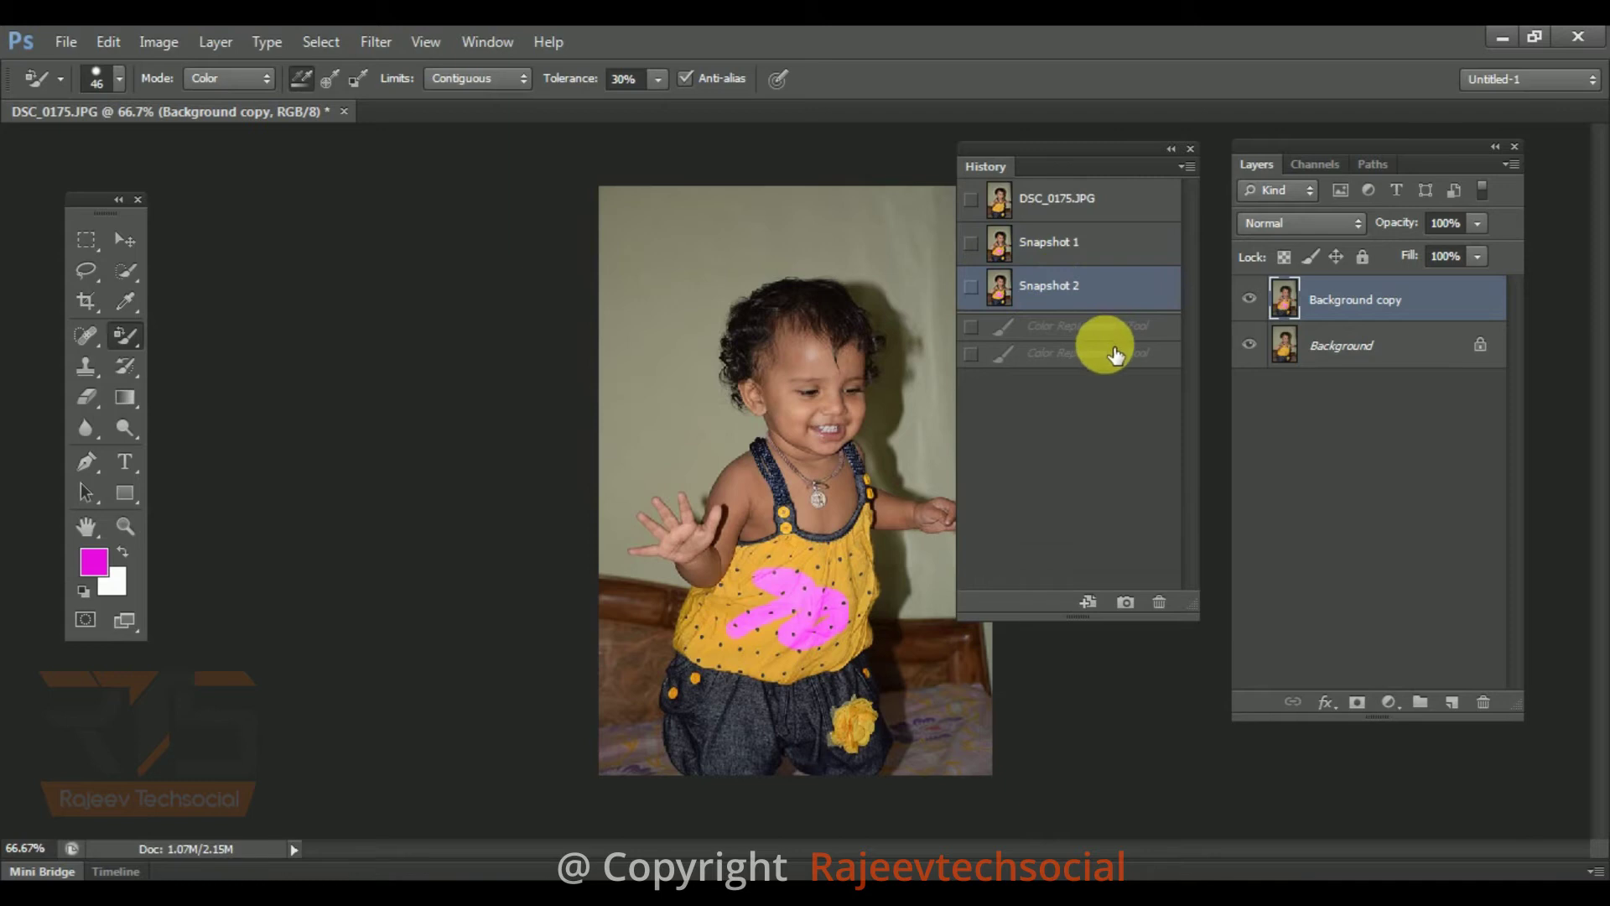
{"action": "left_click", "coordinate": [1080, 329]}
{"action": "left_click", "coordinate": [1084, 356]}
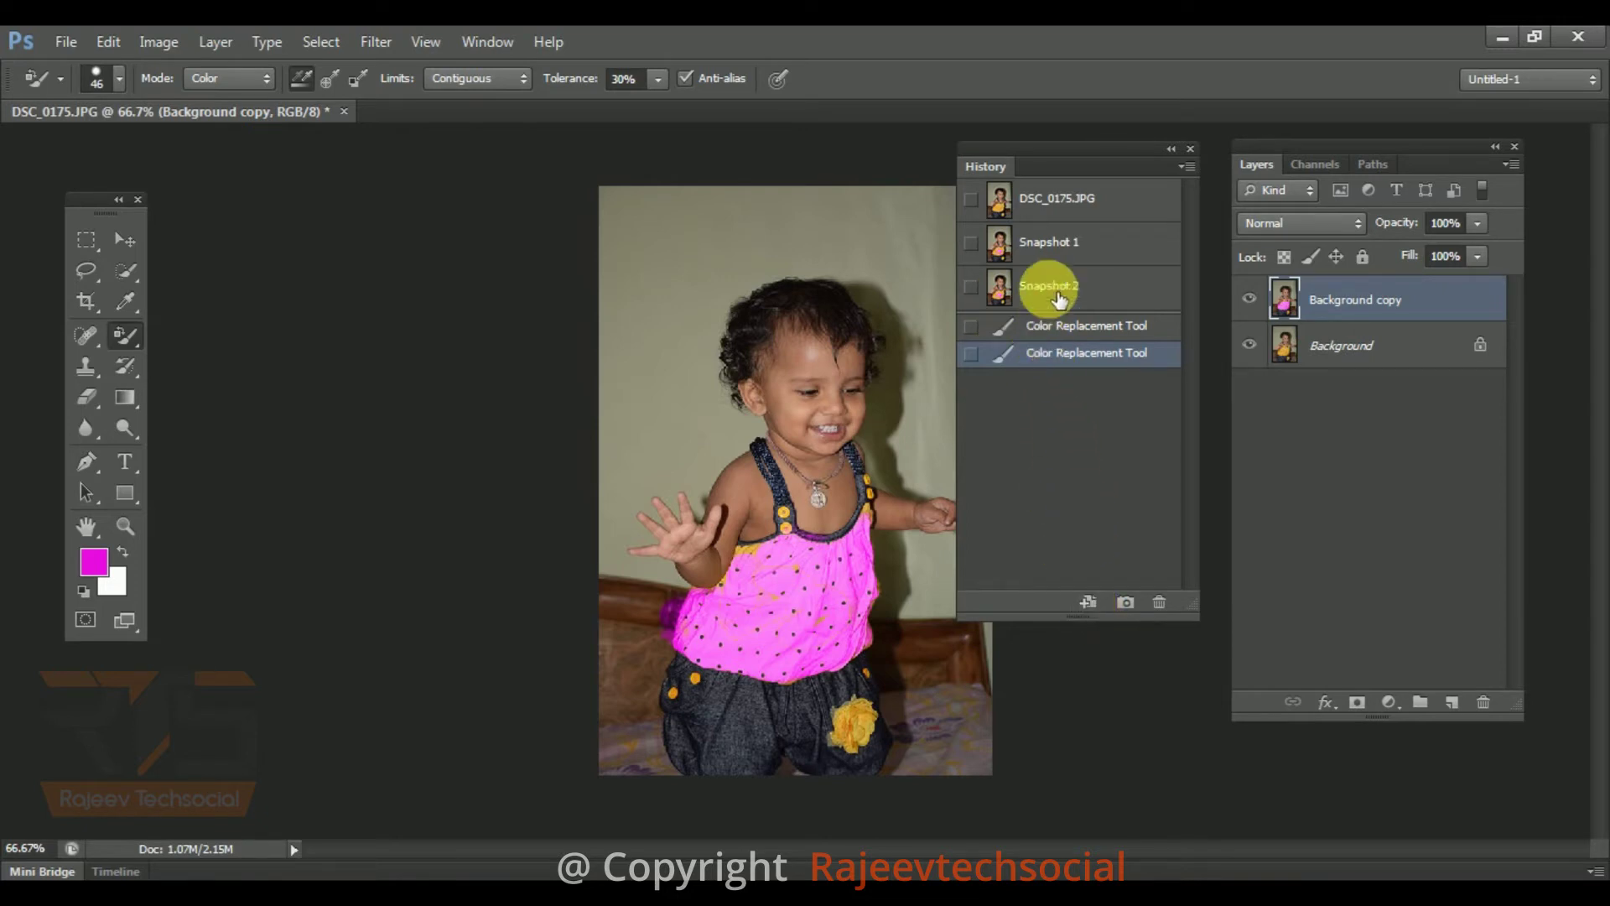
- Create a new document from the current history state and compare it with the original DSC_0175.JPG document
{"action": "left_click", "coordinate": [1089, 602]}
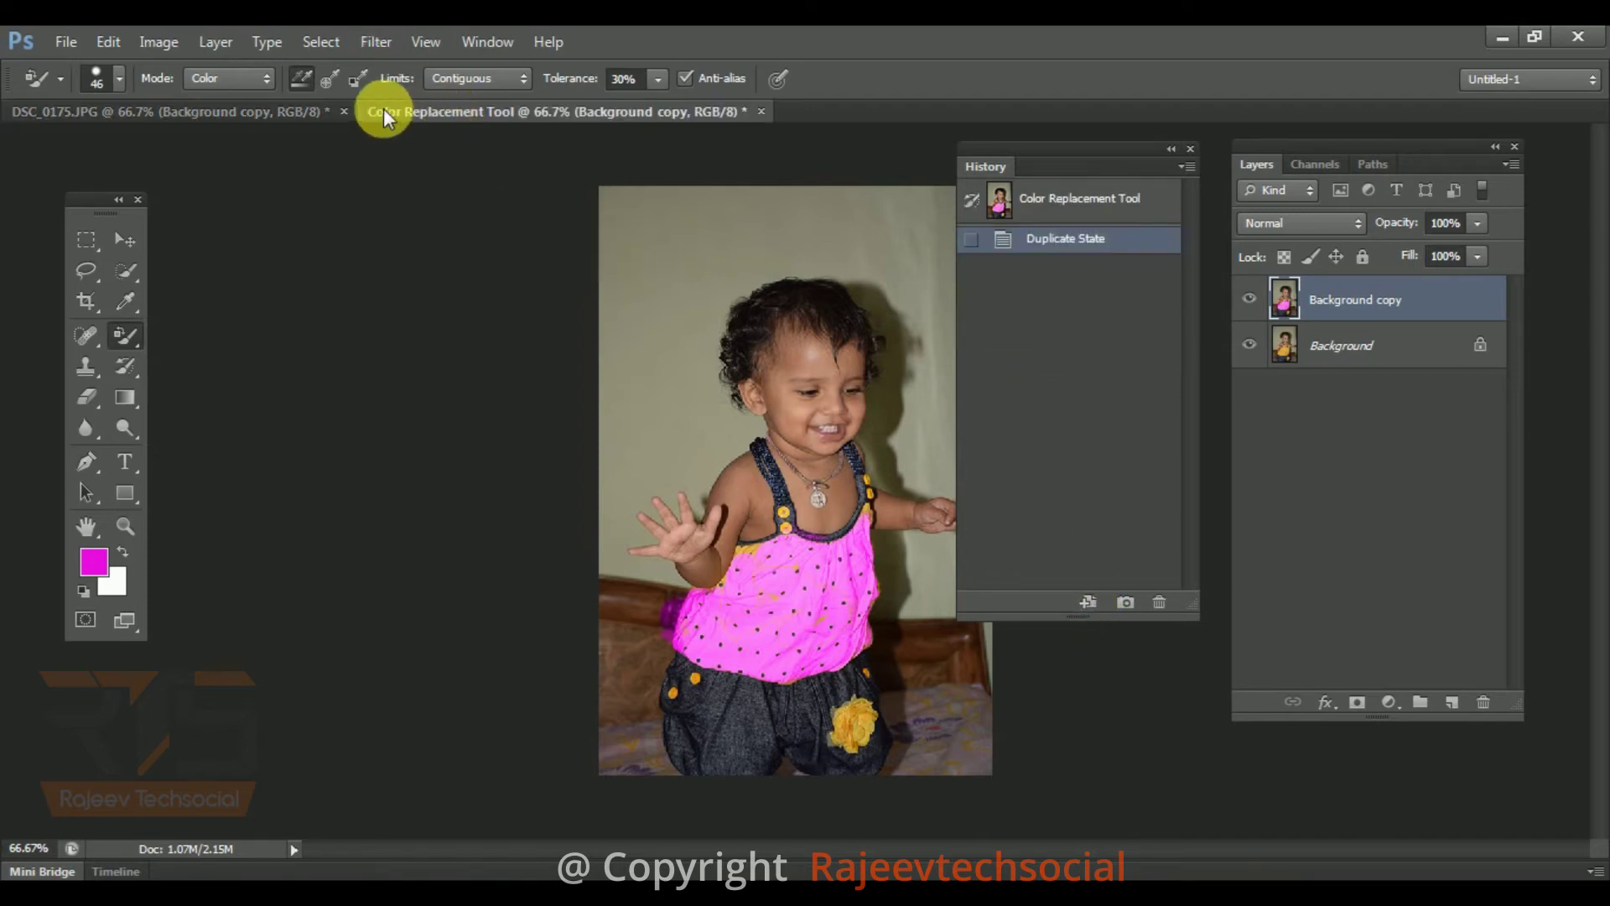
{"action": "left_click", "coordinate": [307, 113]}
{"action": "left_click", "coordinate": [411, 109]}
{"action": "left_click", "coordinate": [285, 120]}
{"action": "left_click", "coordinate": [660, 114]}
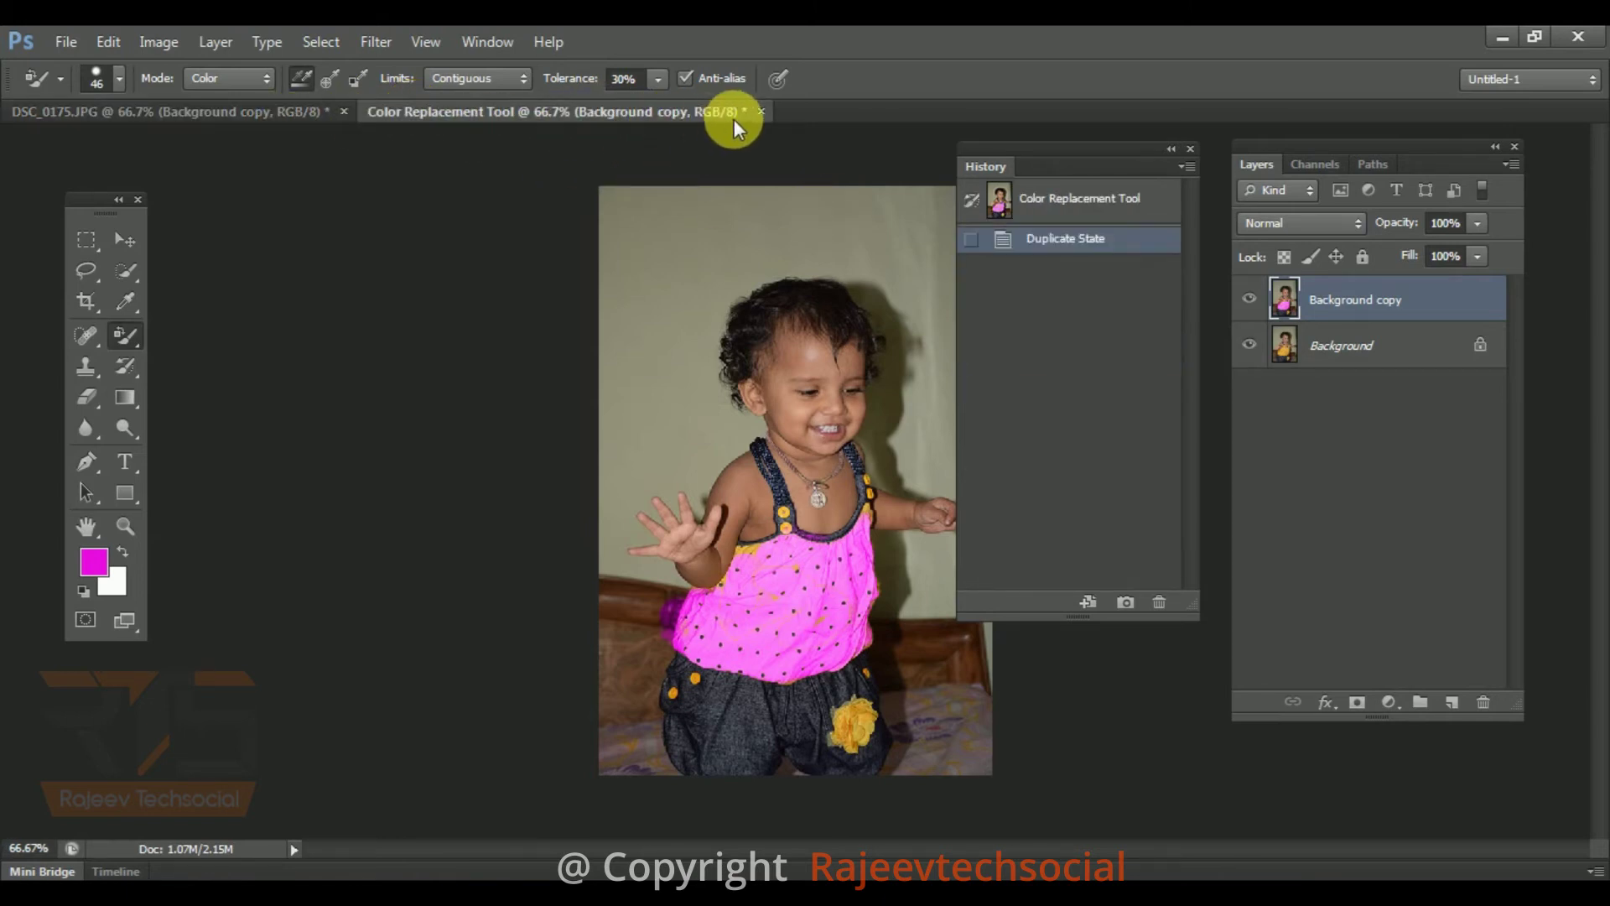
- Close the duplicate Color Replacement Tool document without saving, and paint extra magenta strokes on the top in DSC_0175.JPG, undoing the last one
{"action": "left_click", "coordinate": [759, 112]}
{"action": "left_click", "coordinate": [853, 376]}
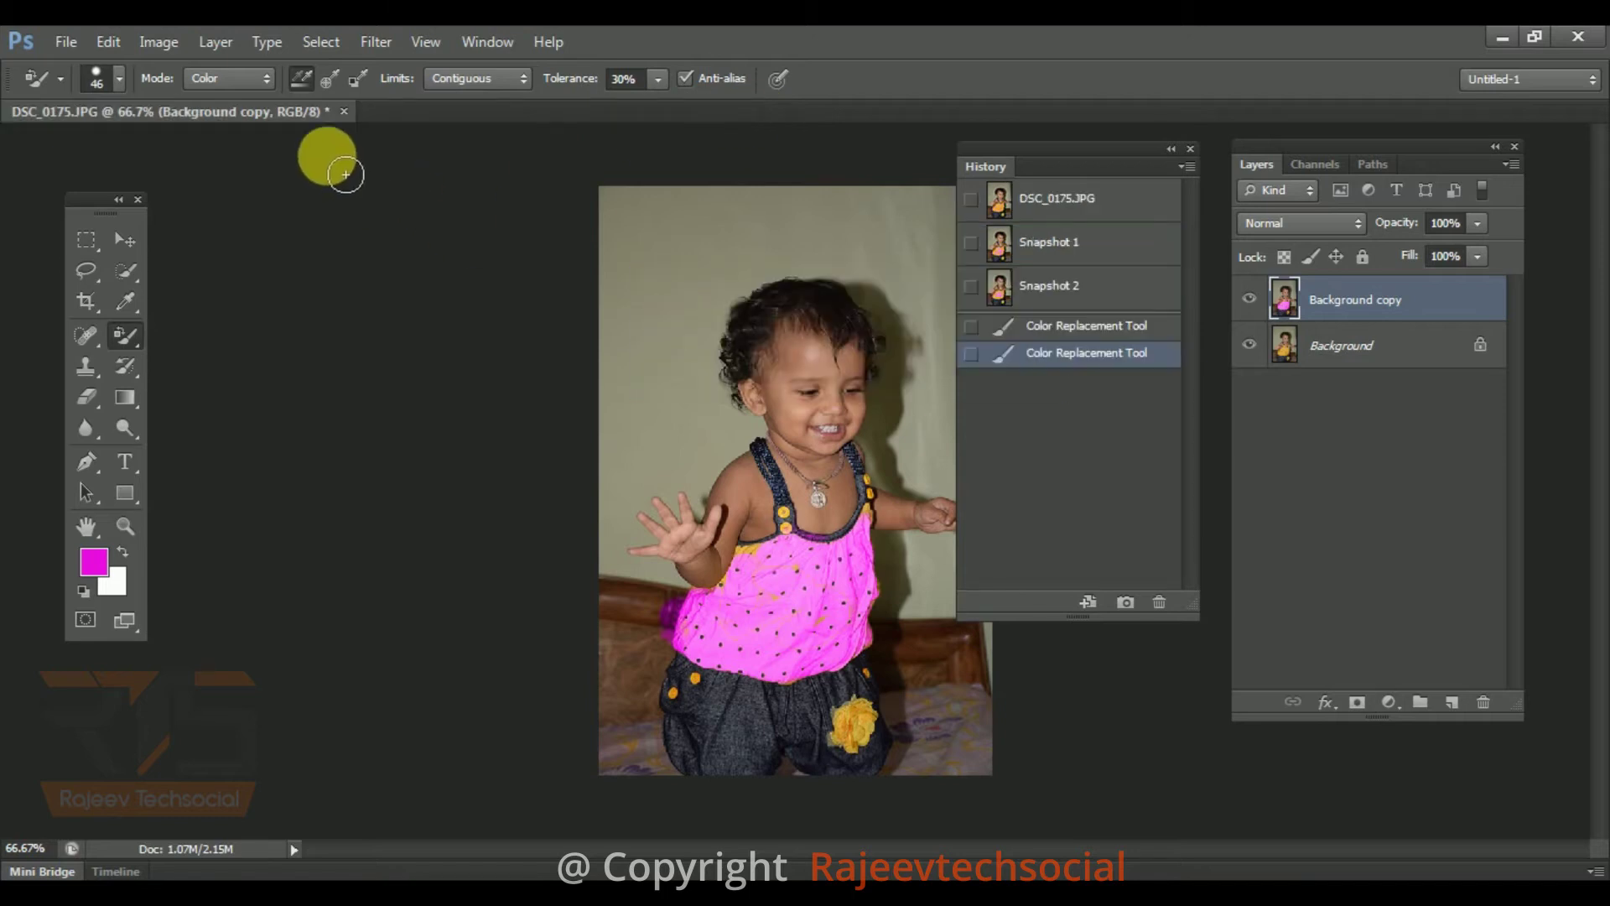
{"action": "mouse_move", "coordinate": [810, 641]}
{"action": "left_mouse_down"}
{"action": "mouse_move", "coordinate": [765, 614]}
{"action": "mouse_move", "coordinate": [748, 550]}
{"action": "mouse_move", "coordinate": [787, 586]}
{"action": "left_mouse_up"}
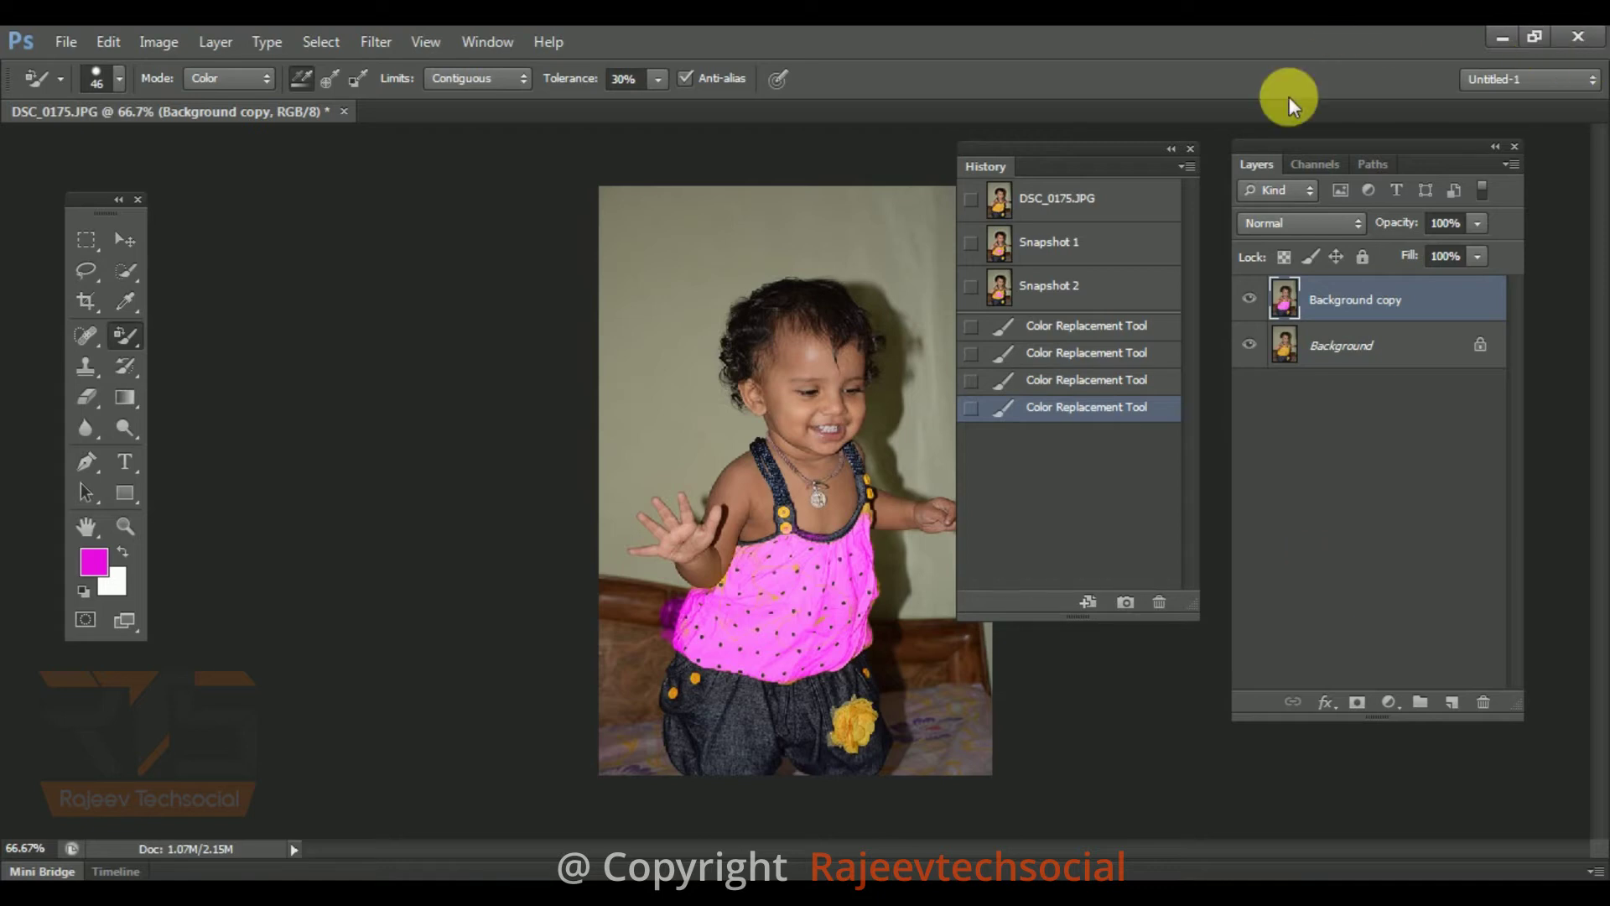
{"action": "key", "text": "ctrl+z"}
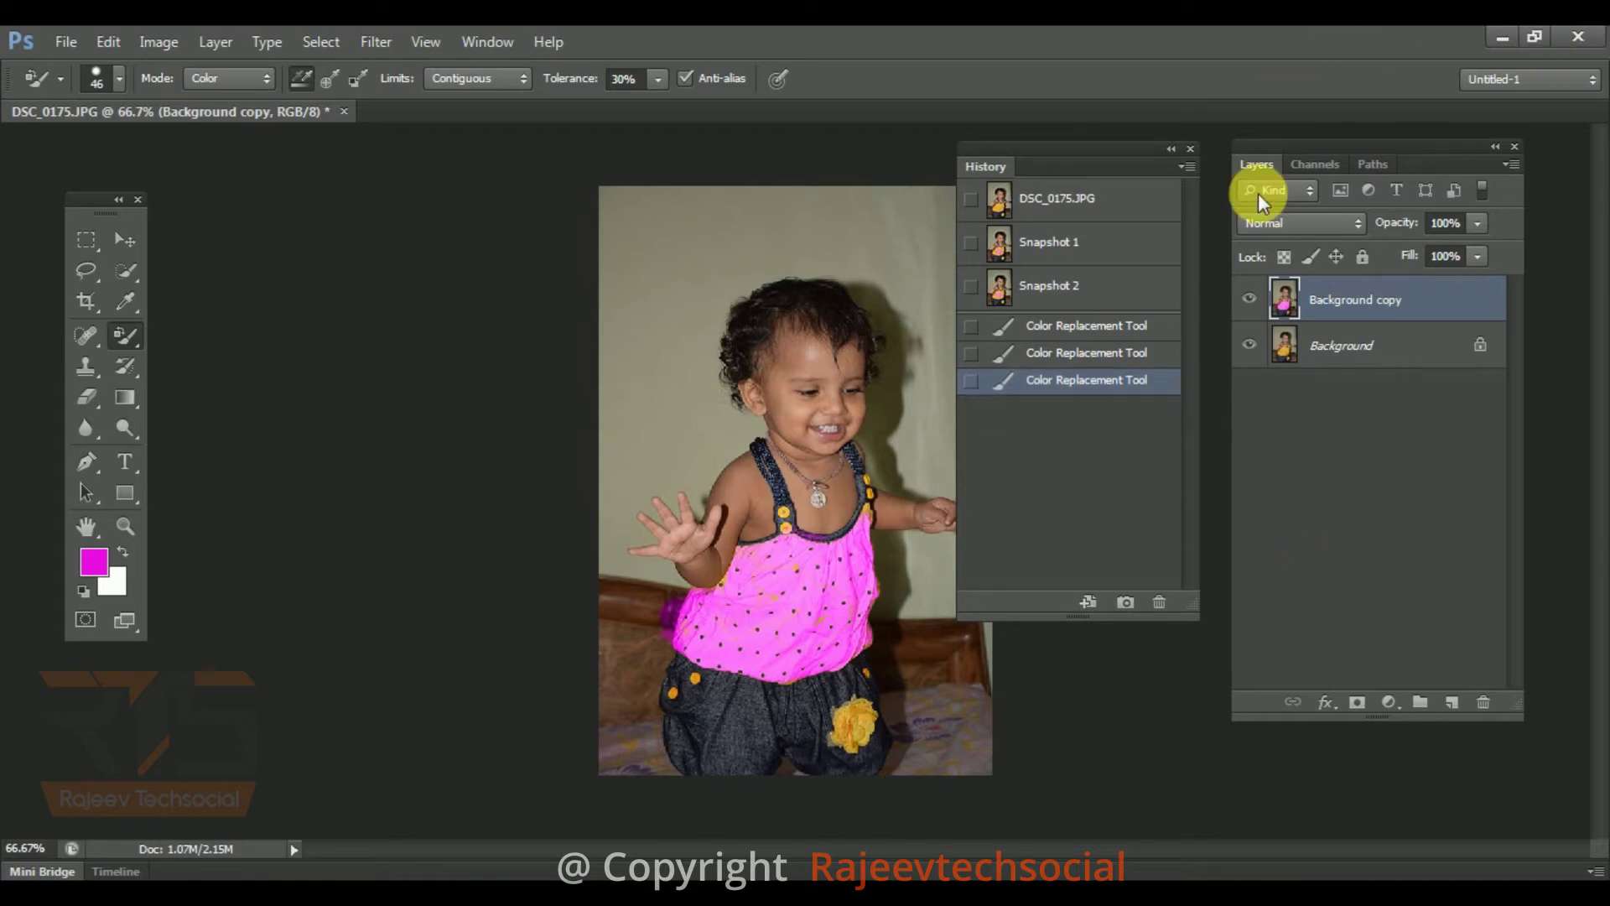
- Delete Snapshot 2 and Snapshot 1 from the document's history
{"action": "left_click", "coordinate": [1055, 288]}
{"action": "left_click", "coordinate": [1158, 601]}
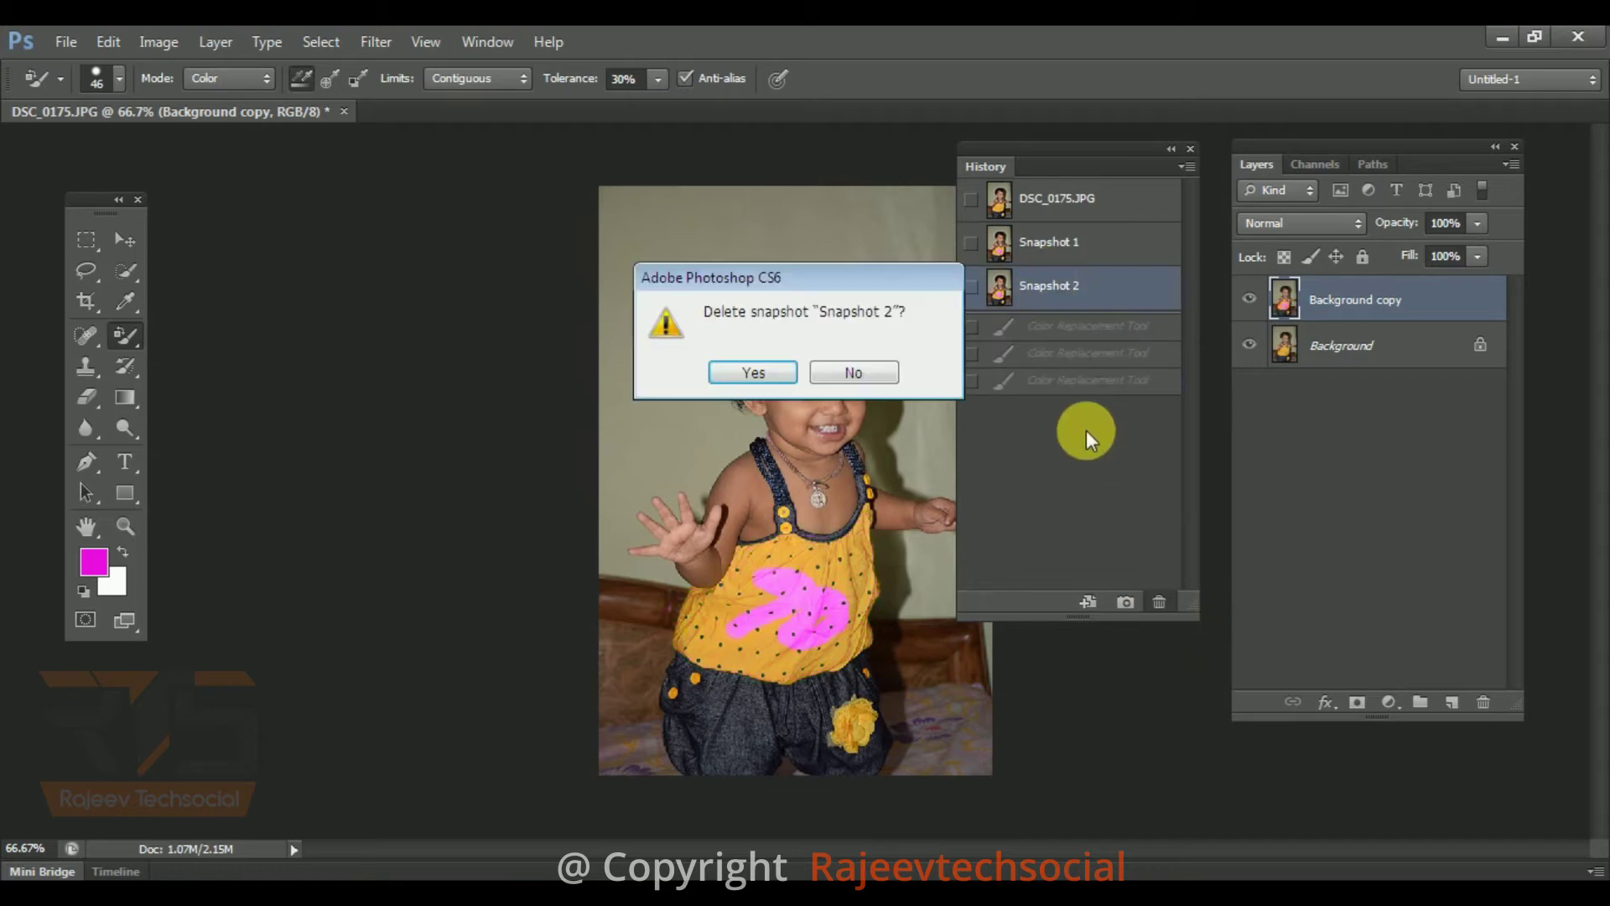
{"action": "left_click", "coordinate": [765, 369]}
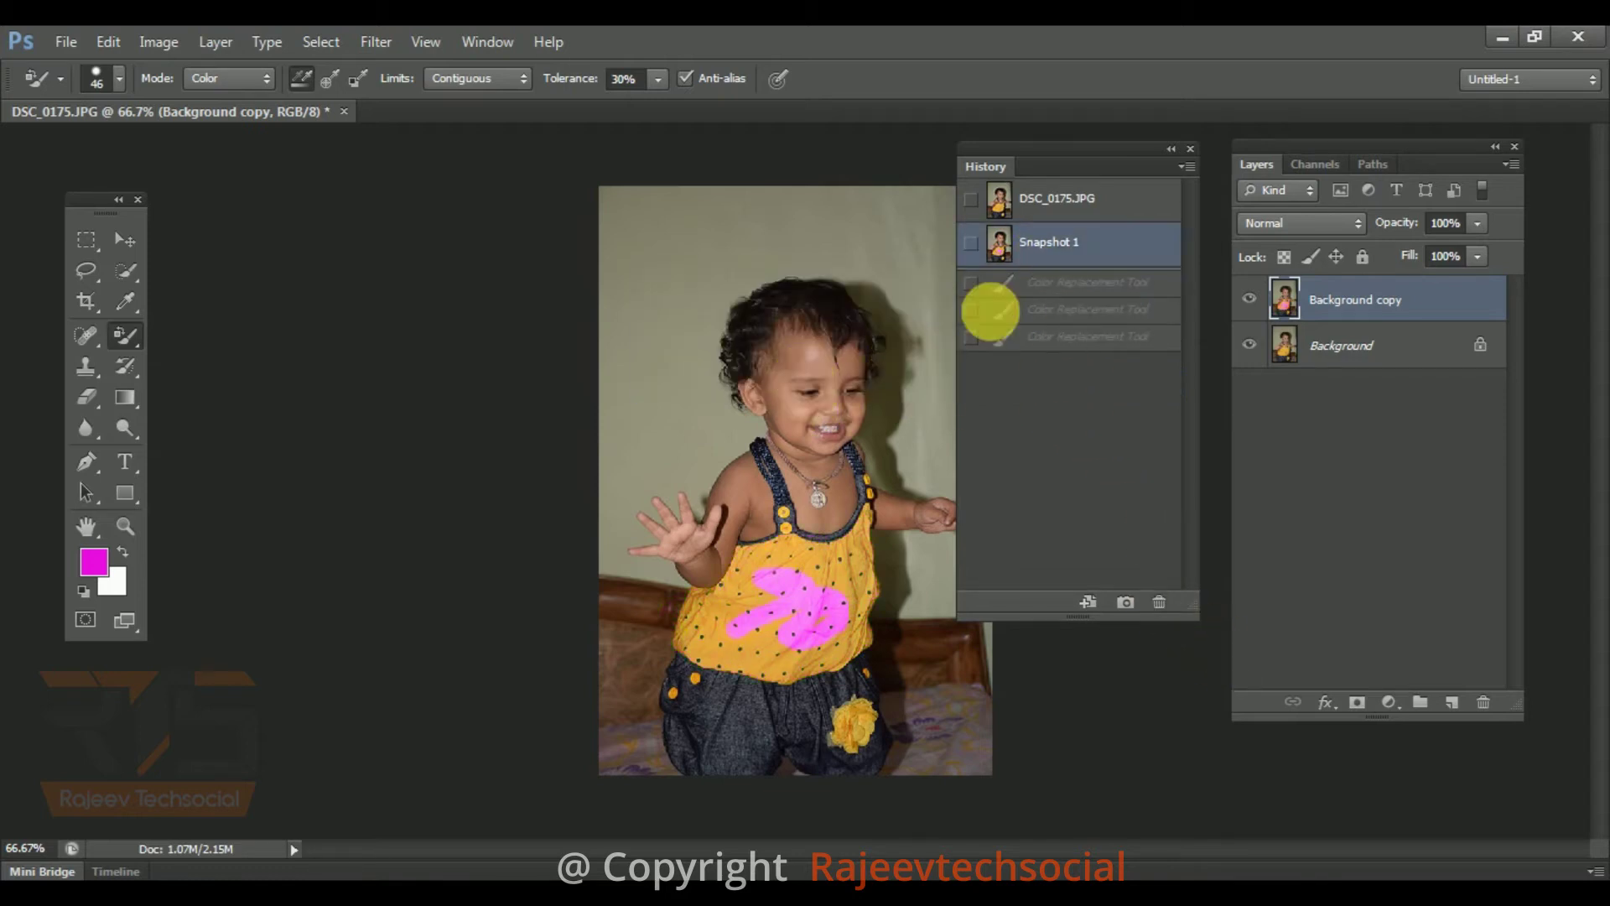
{"action": "left_click", "coordinate": [1166, 607]}
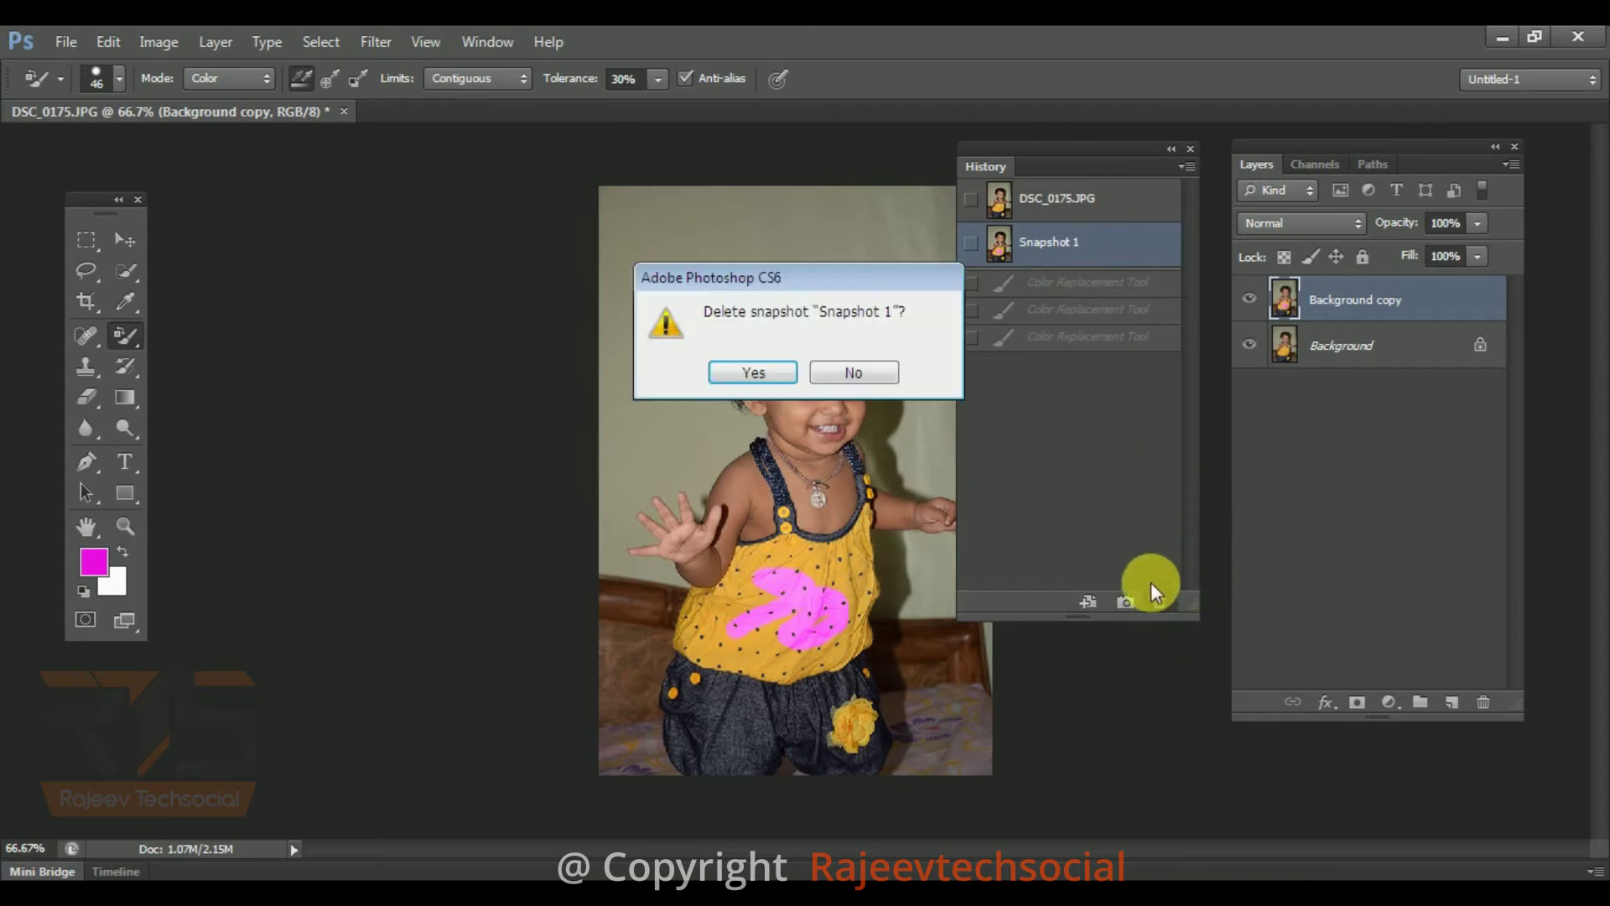
{"action": "left_click", "coordinate": [750, 369]}
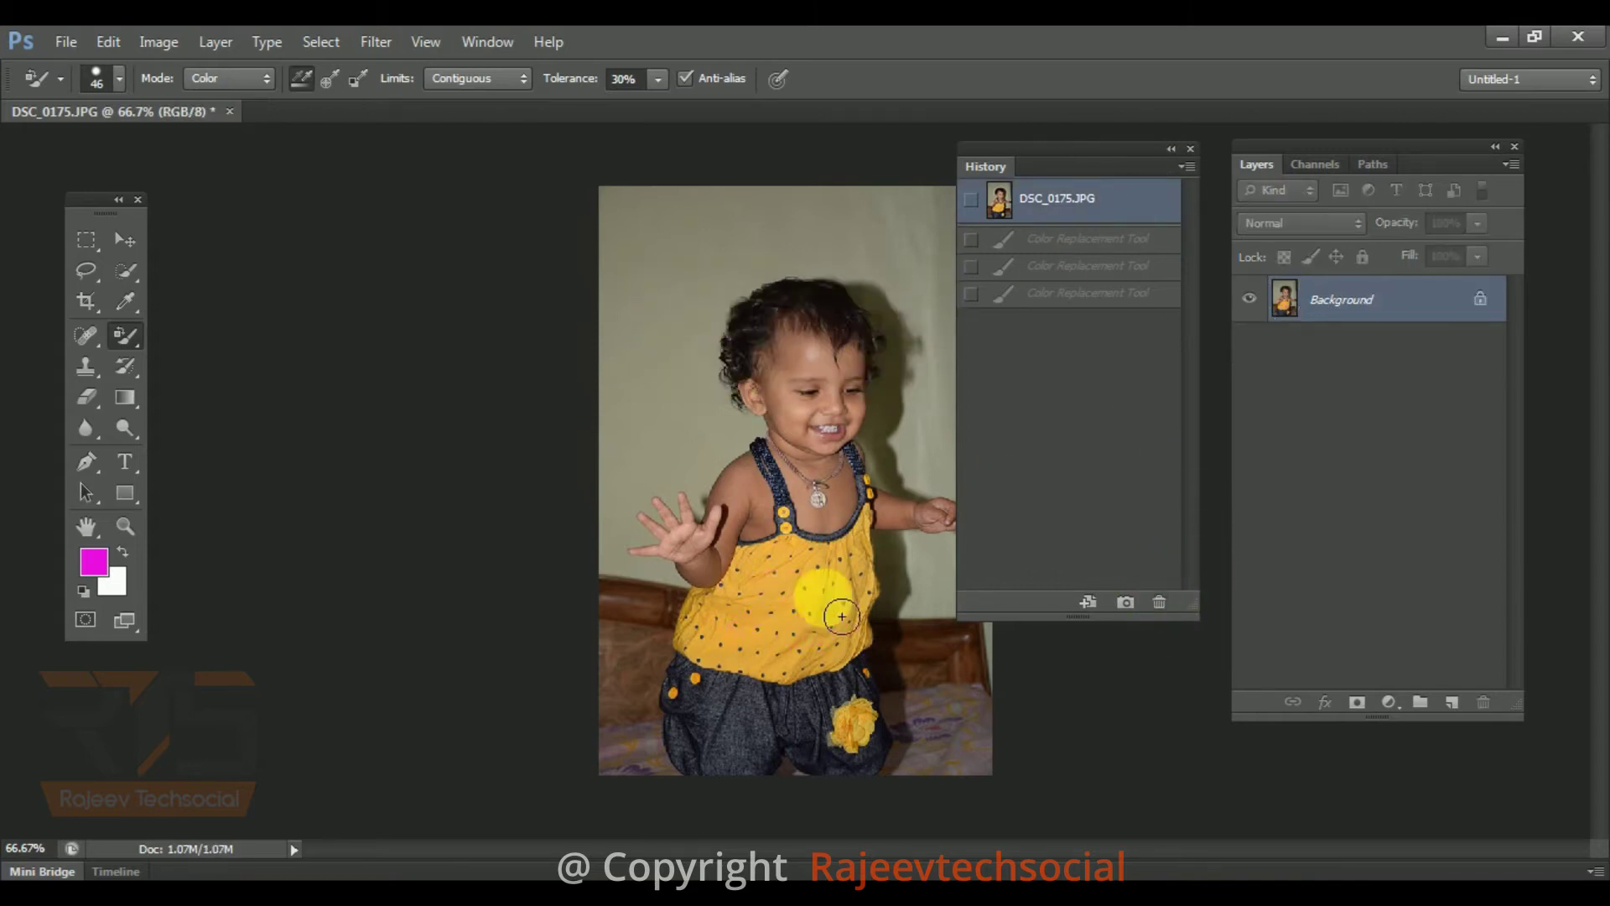
- Paint most of the yellow top magenta in several strokes, and step the history backward twice and forward once
{"action": "mouse_move", "coordinate": [738, 602]}
{"action": "left_mouse_down"}
{"action": "mouse_move", "coordinate": [875, 637]}
{"action": "mouse_move", "coordinate": [810, 597]}
{"action": "mouse_move", "coordinate": [869, 568]}
{"action": "mouse_move", "coordinate": [880, 606]}
{"action": "mouse_move", "coordinate": [827, 629]}
{"action": "mouse_move", "coordinate": [771, 588]}
{"action": "mouse_move", "coordinate": [788, 626]}
{"action": "mouse_move", "coordinate": [778, 647]}
{"action": "mouse_move", "coordinate": [760, 642]}
{"action": "mouse_move", "coordinate": [835, 668]}
{"action": "mouse_move", "coordinate": [811, 674]}
{"action": "mouse_move", "coordinate": [867, 672]}
{"action": "mouse_move", "coordinate": [878, 664]}
{"action": "mouse_move", "coordinate": [765, 681]}
{"action": "mouse_move", "coordinate": [726, 653]}
{"action": "mouse_move", "coordinate": [719, 672]}
{"action": "mouse_move", "coordinate": [715, 637]}
{"action": "mouse_move", "coordinate": [773, 578]}
{"action": "mouse_move", "coordinate": [838, 588]}
{"action": "left_mouse_up"}
{"action": "left_click", "coordinate": [1190, 166]}
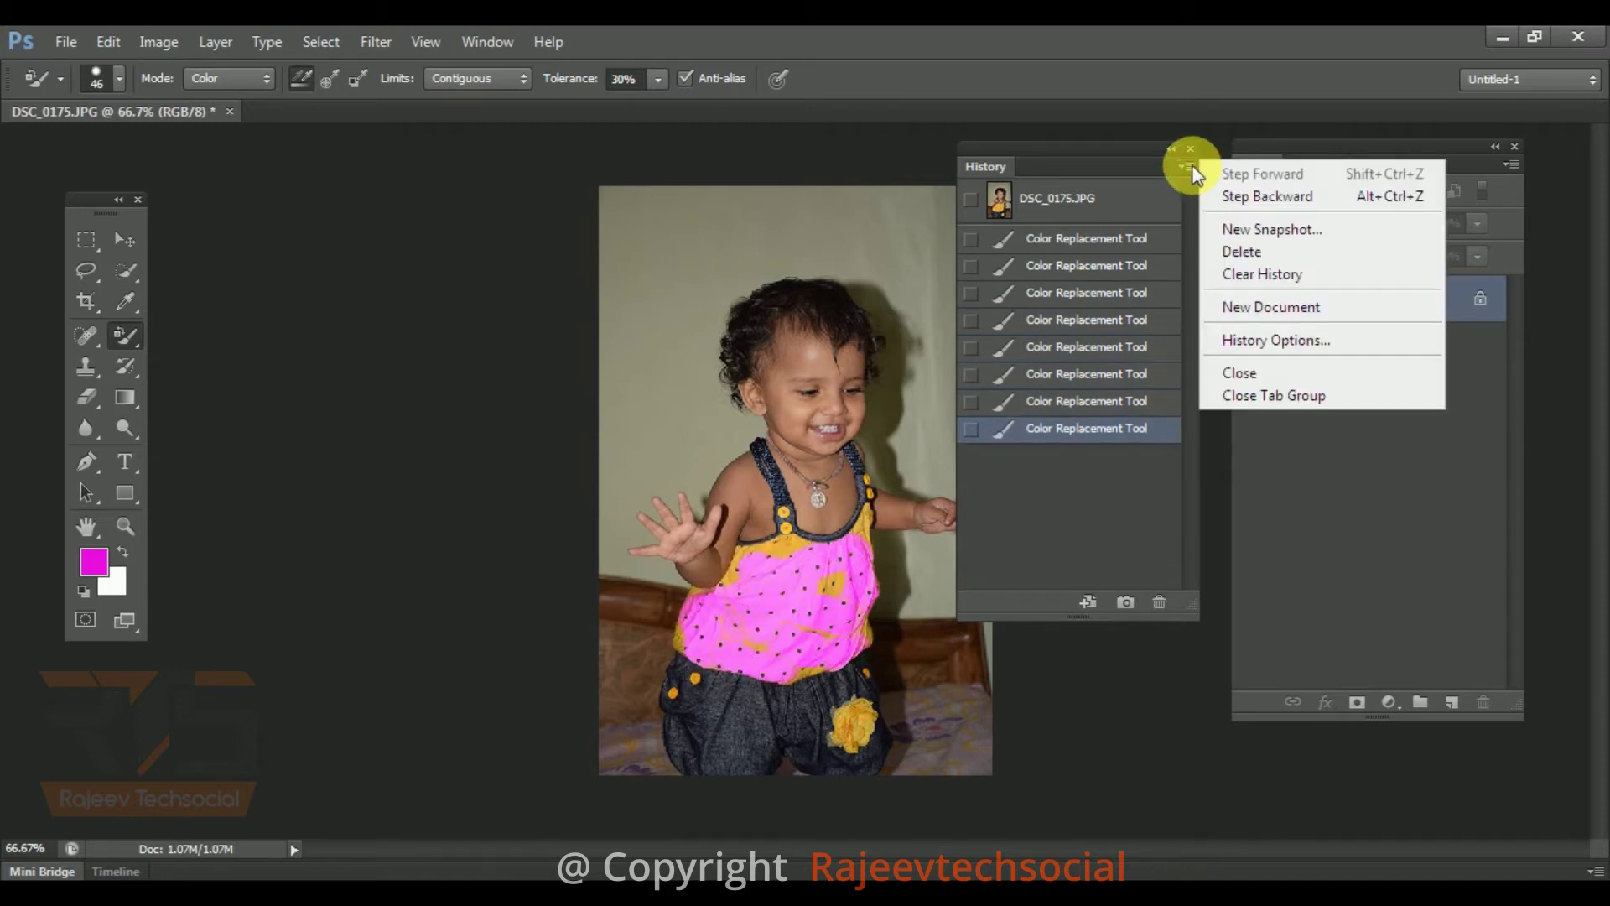
{"action": "left_click", "coordinate": [1260, 202]}
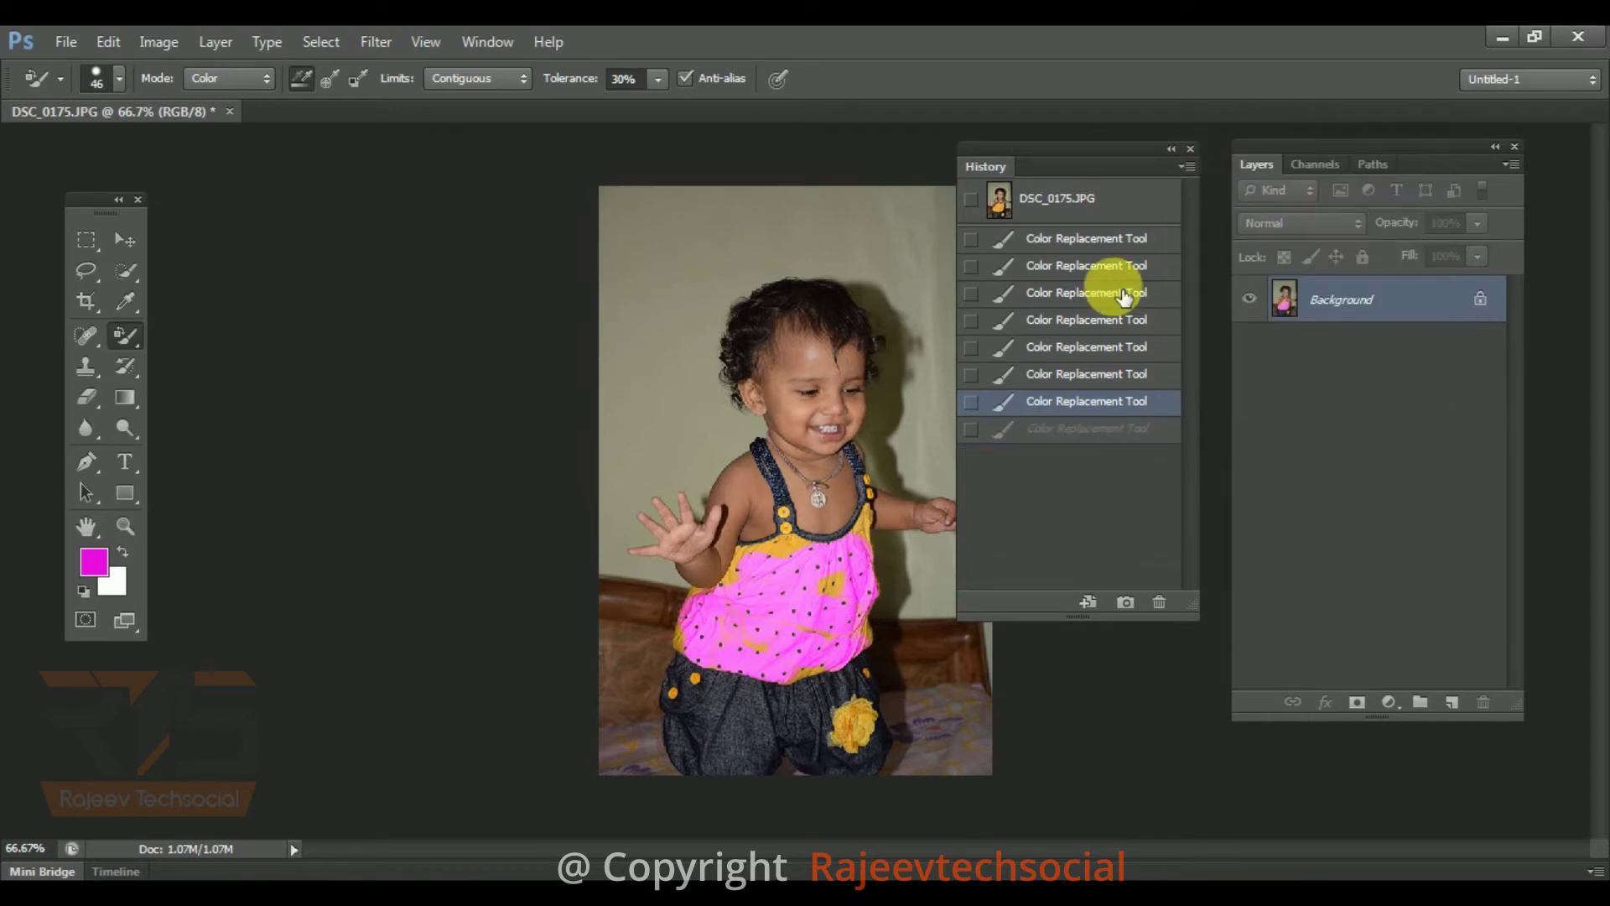
{"action": "left_click", "coordinate": [1188, 166]}
{"action": "left_click", "coordinate": [1258, 202]}
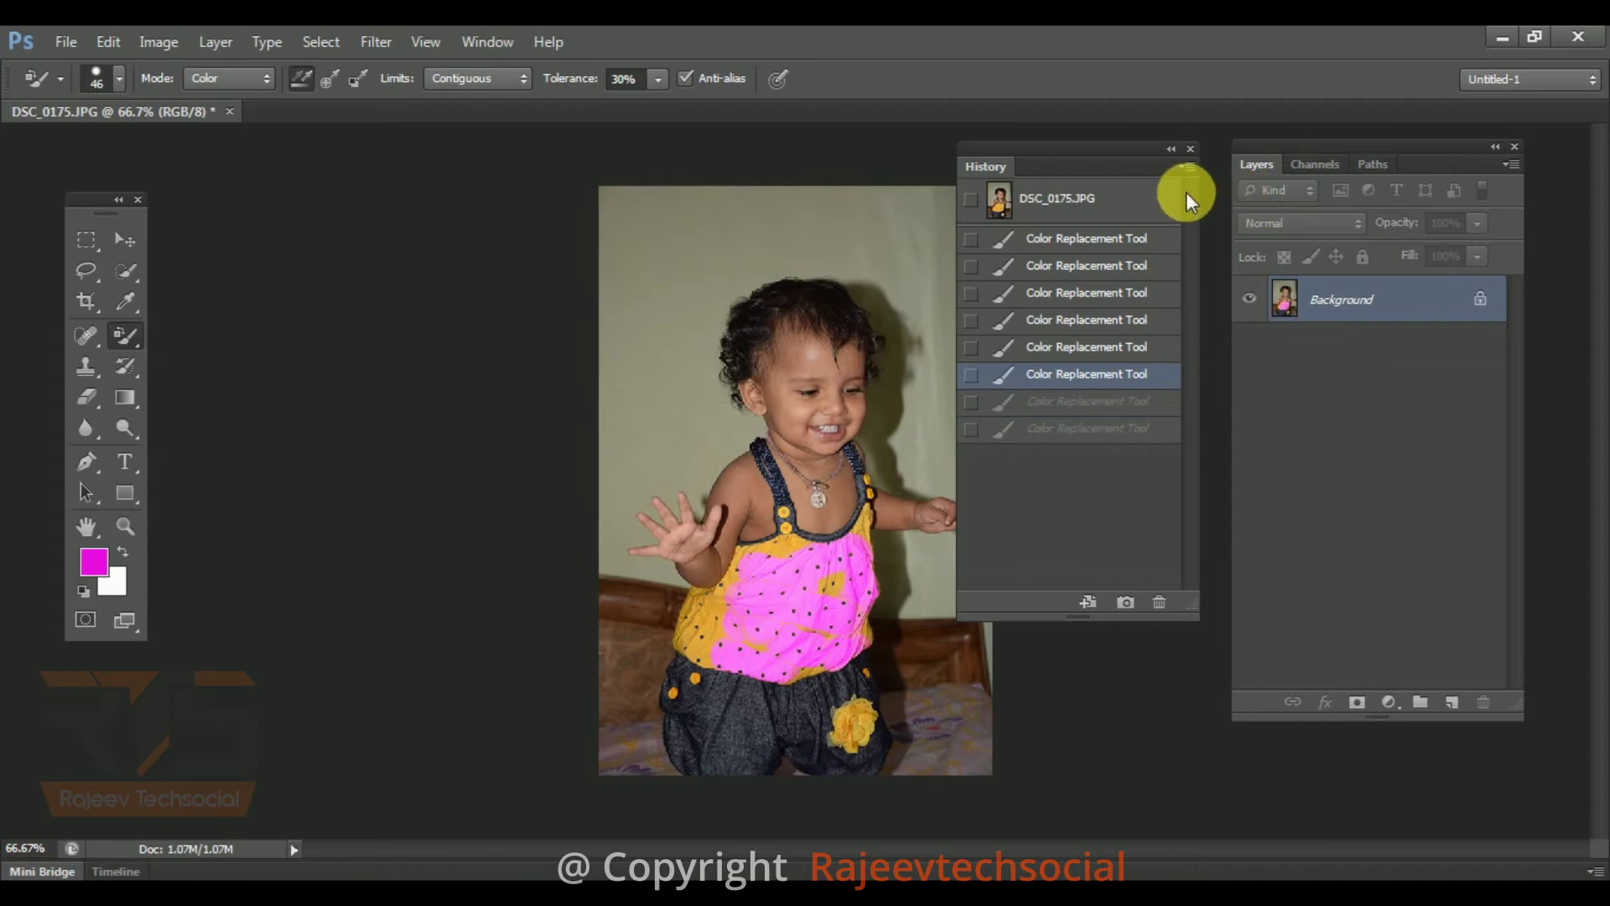
{"action": "left_click", "coordinate": [1187, 166]}
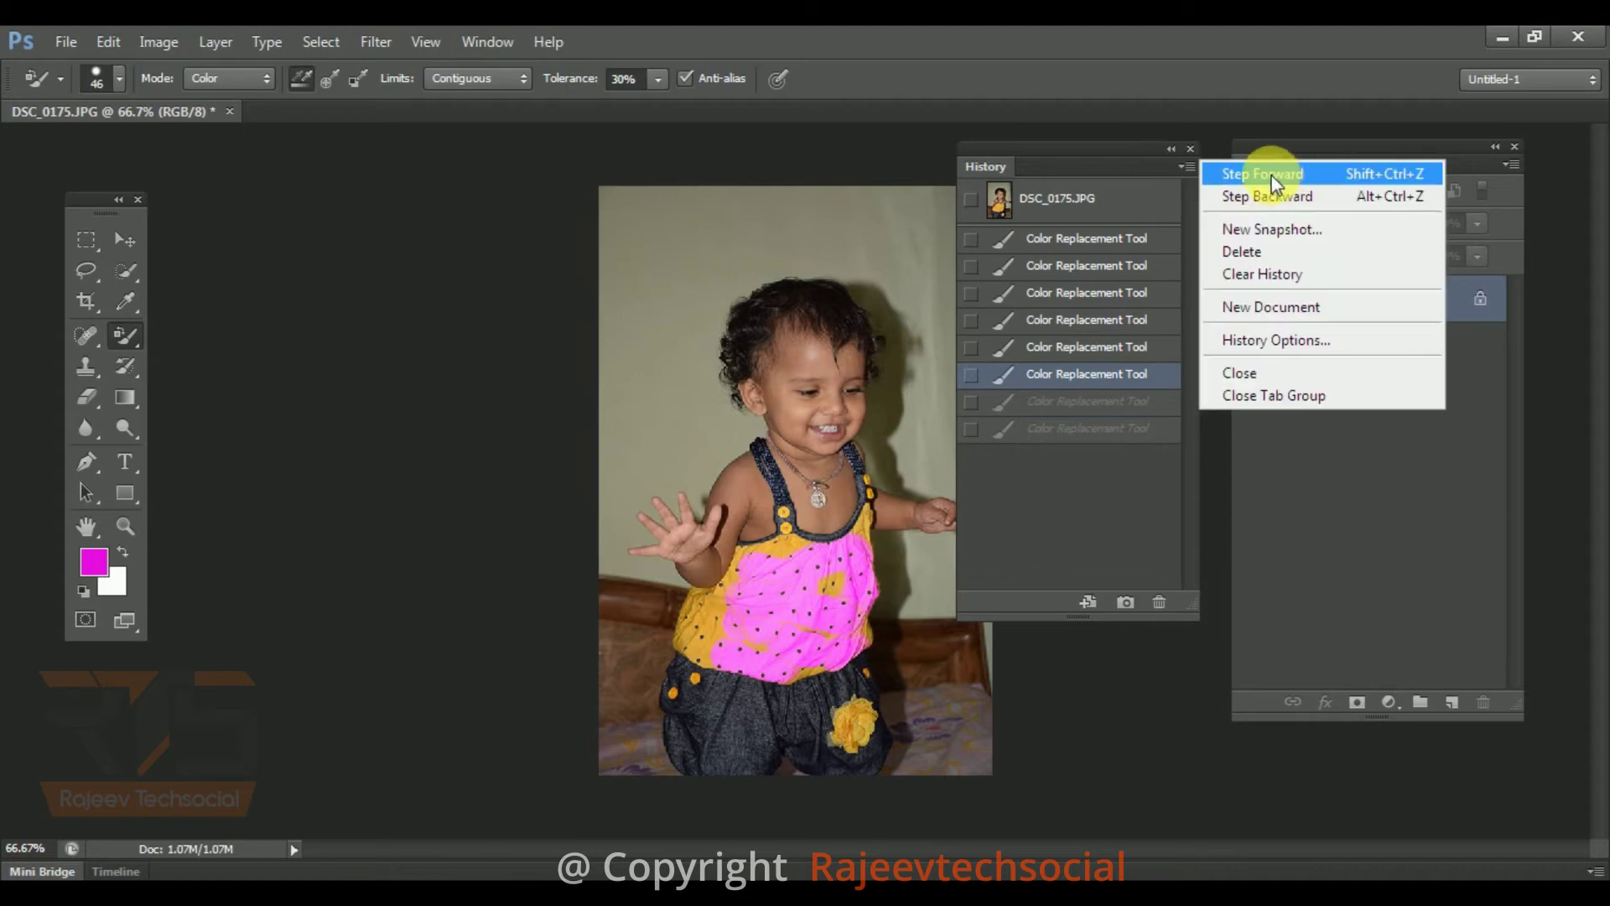
{"action": "left_click", "coordinate": [1275, 176]}
- Open the New Snapshot and History Options dialogs and close each without making changes
{"action": "left_click", "coordinate": [1188, 168]}
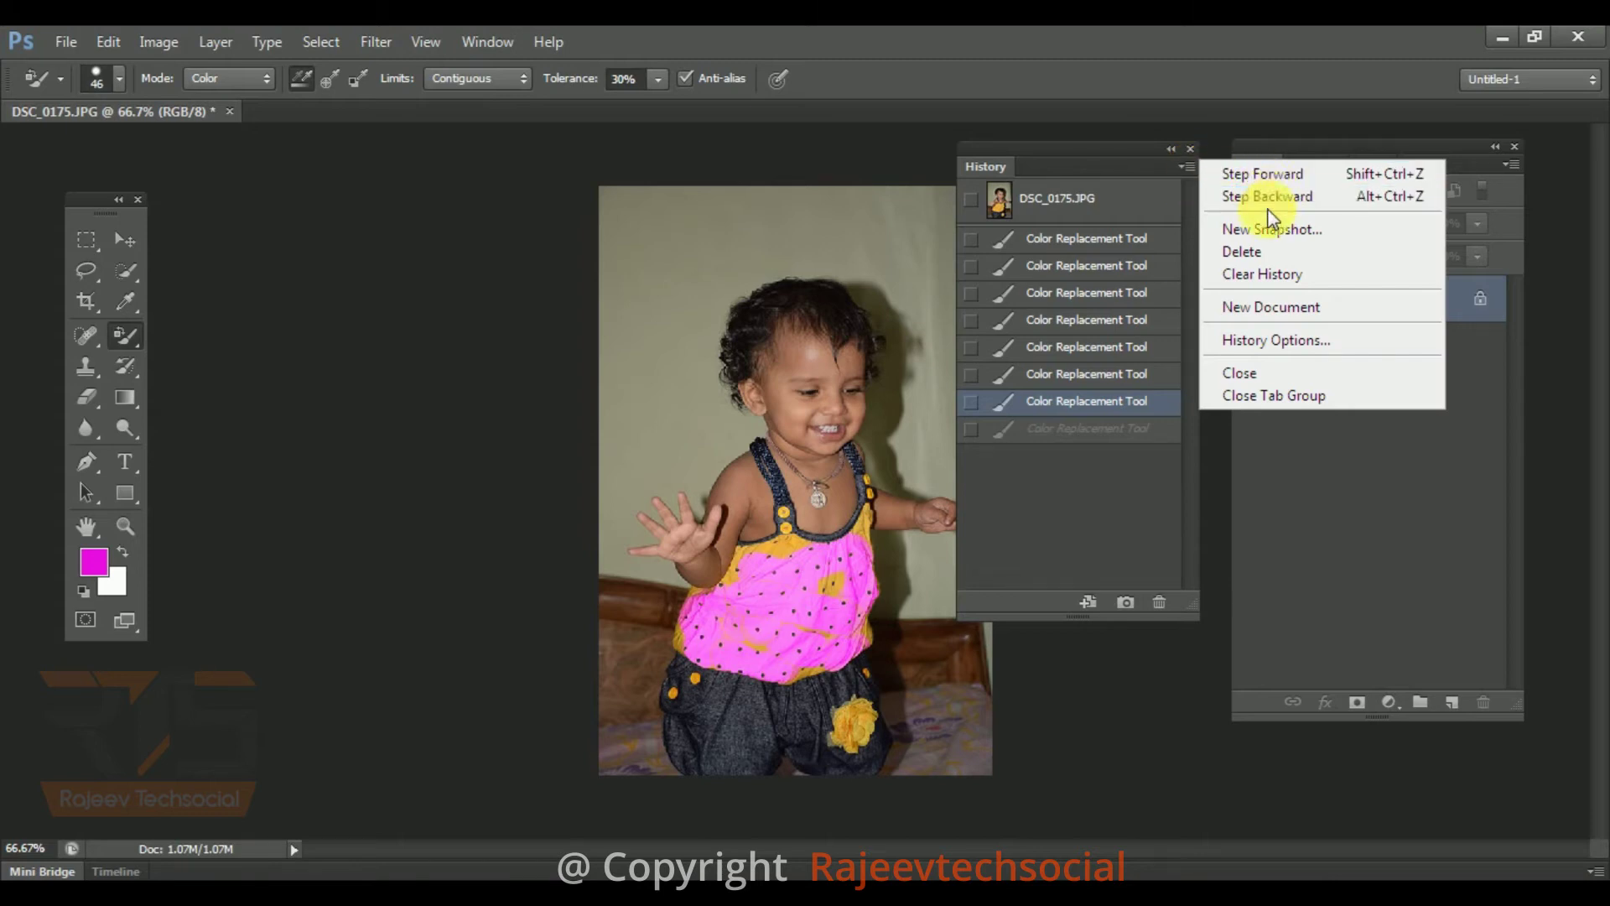
{"action": "left_click", "coordinate": [1274, 231]}
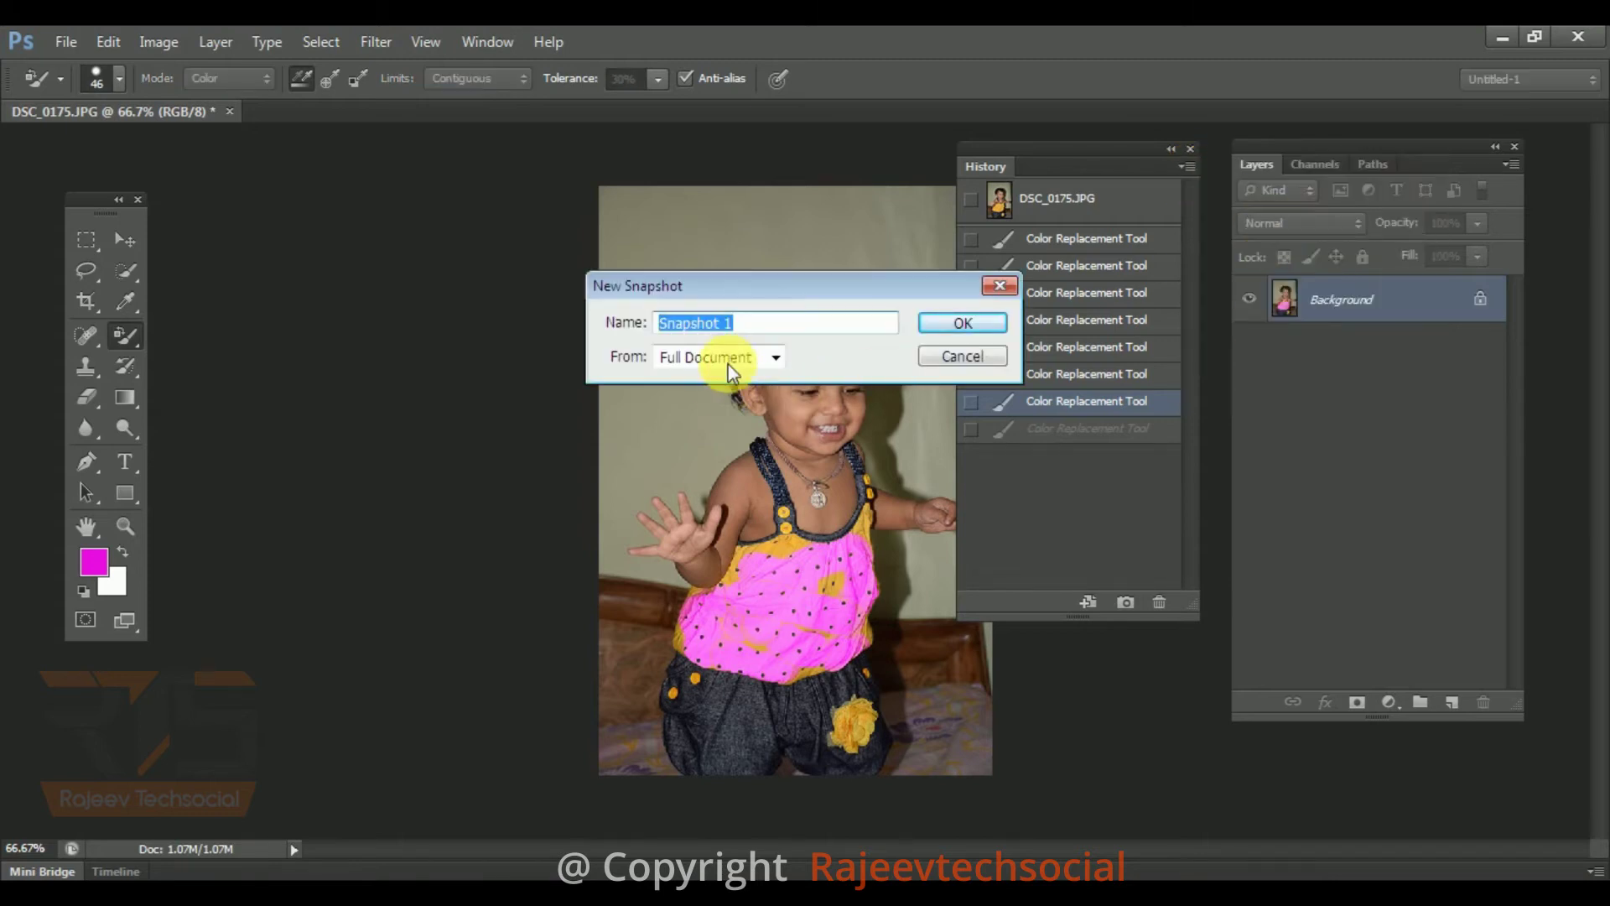
{"action": "left_click", "coordinate": [963, 323]}
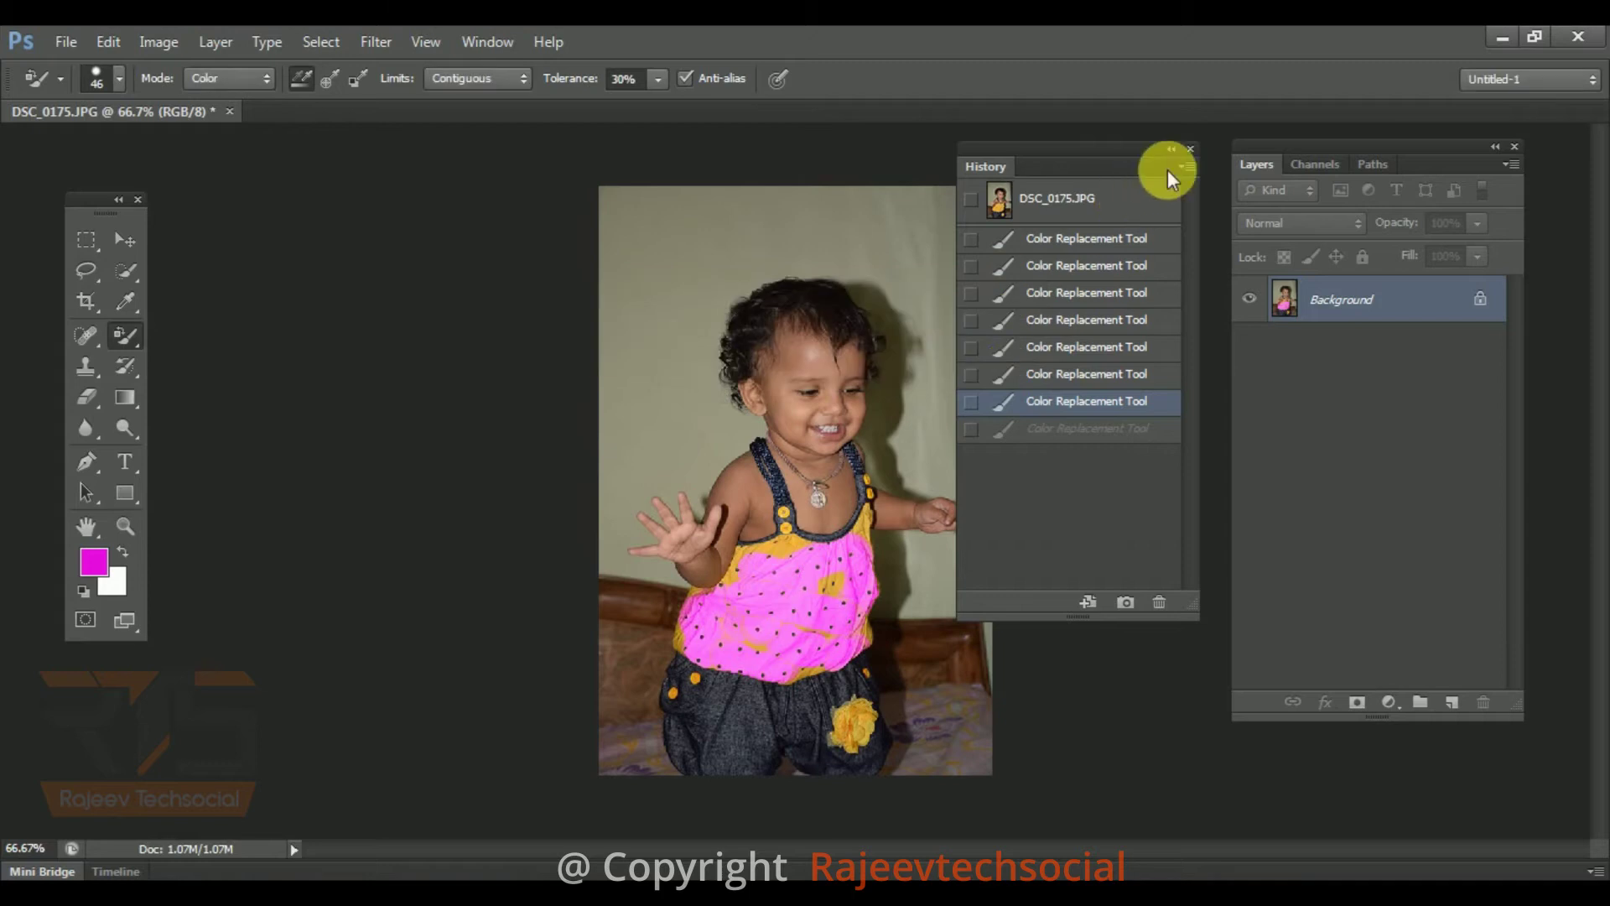
{"action": "left_click", "coordinate": [1188, 173]}
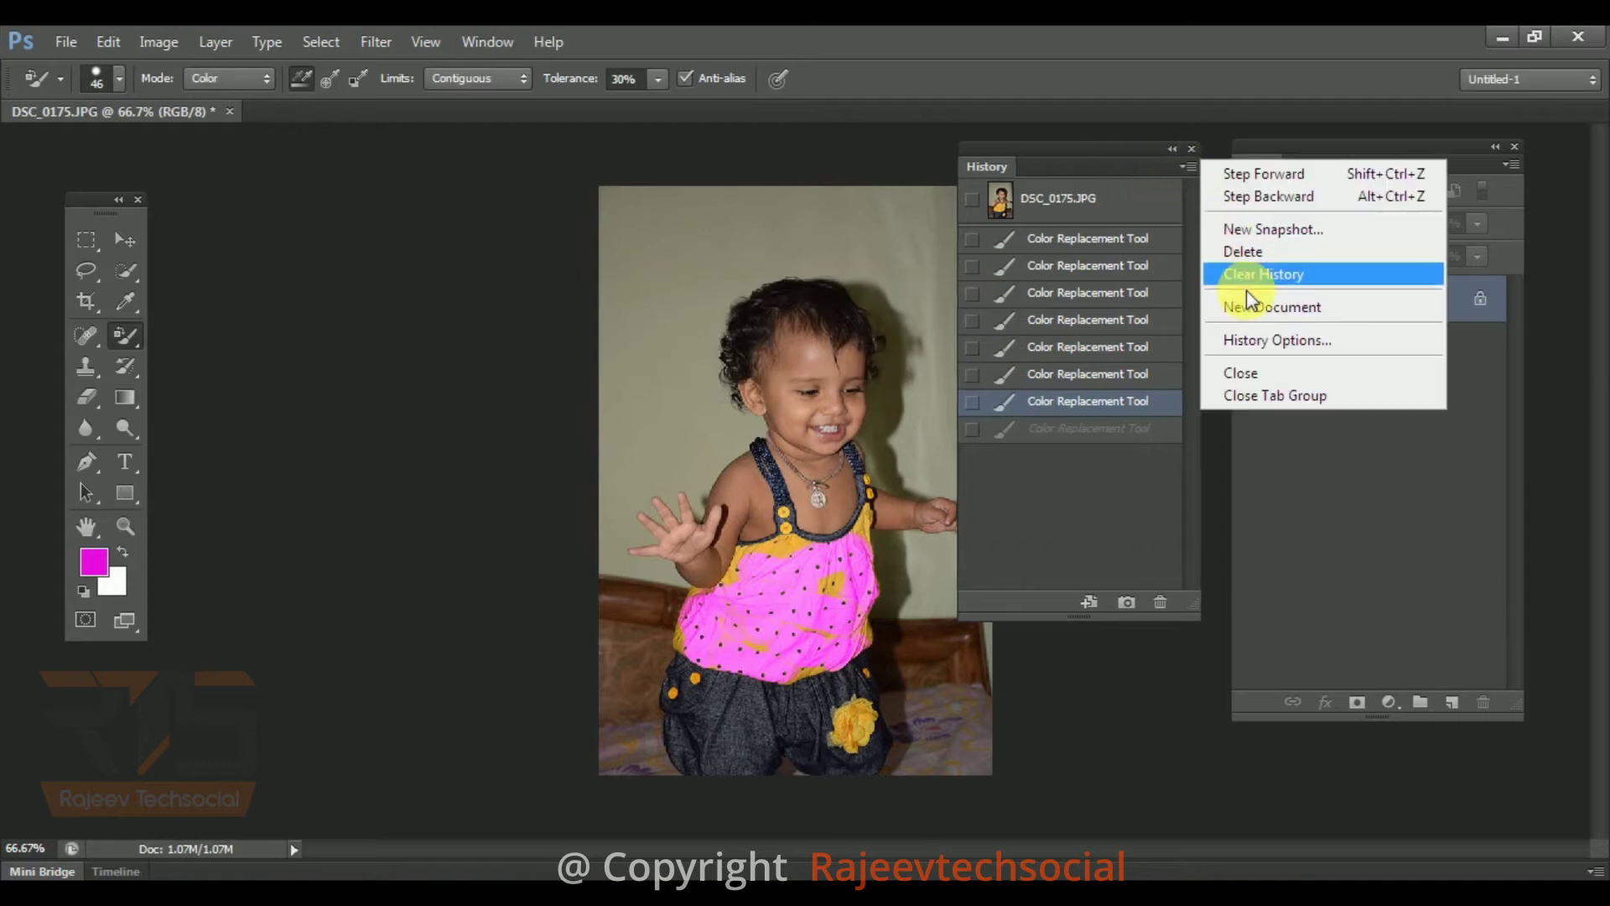
{"action": "left_click", "coordinate": [1254, 344]}
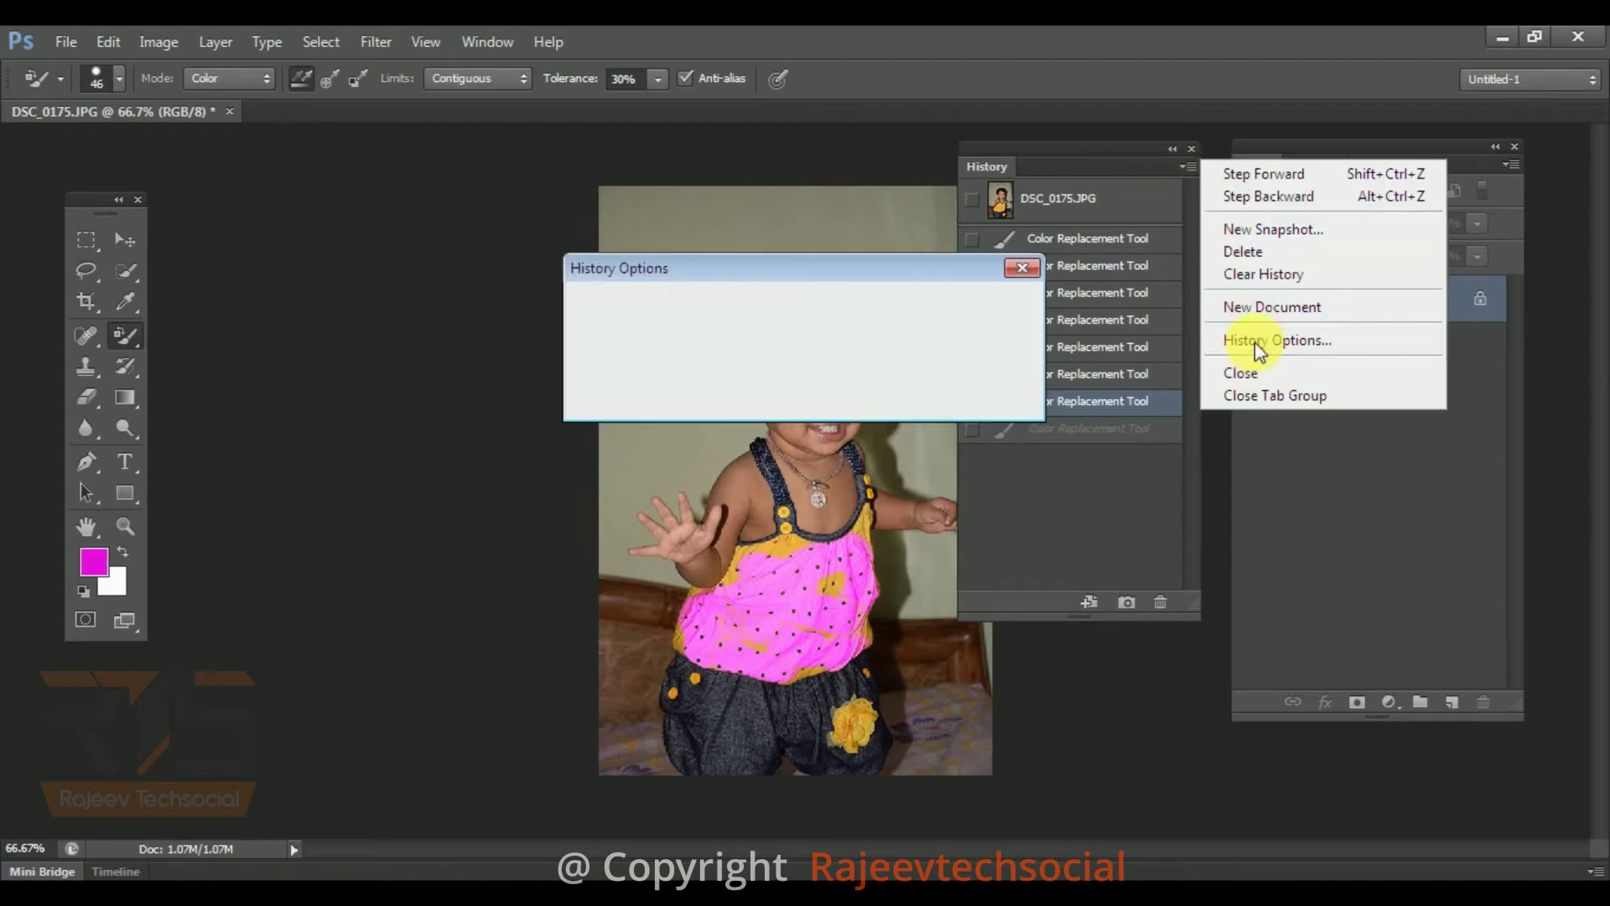
{"action": "left_click", "coordinate": [1023, 268]}
- Delete the currently selected Color Replacement Tool state from the history
{"action": "left_click", "coordinate": [1186, 166]}
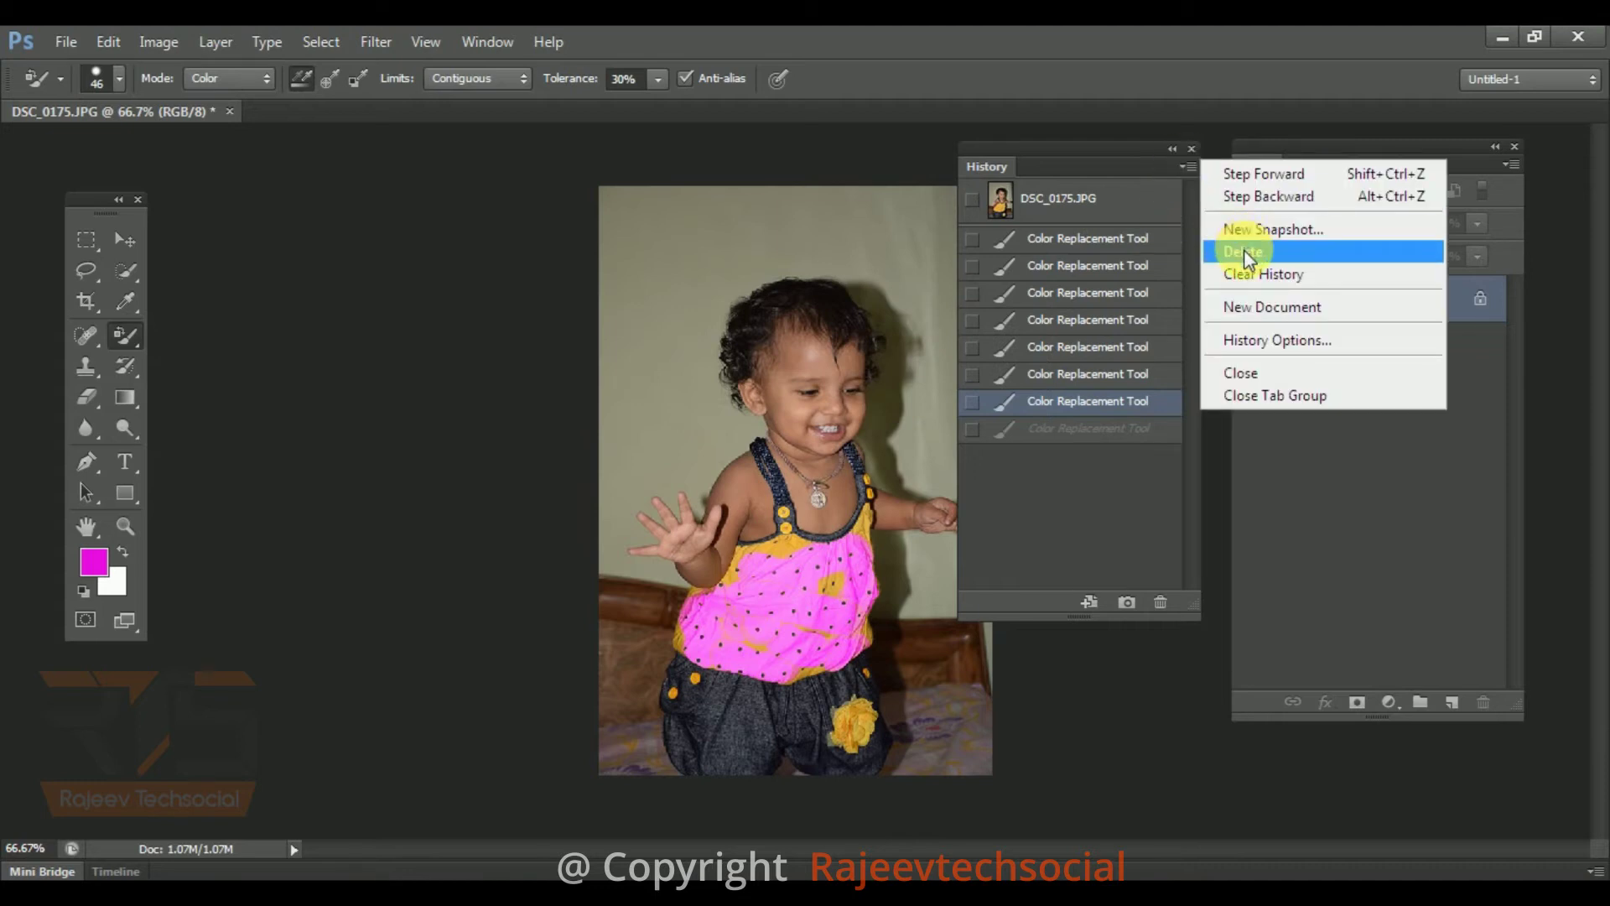
{"action": "left_click", "coordinate": [1245, 250]}
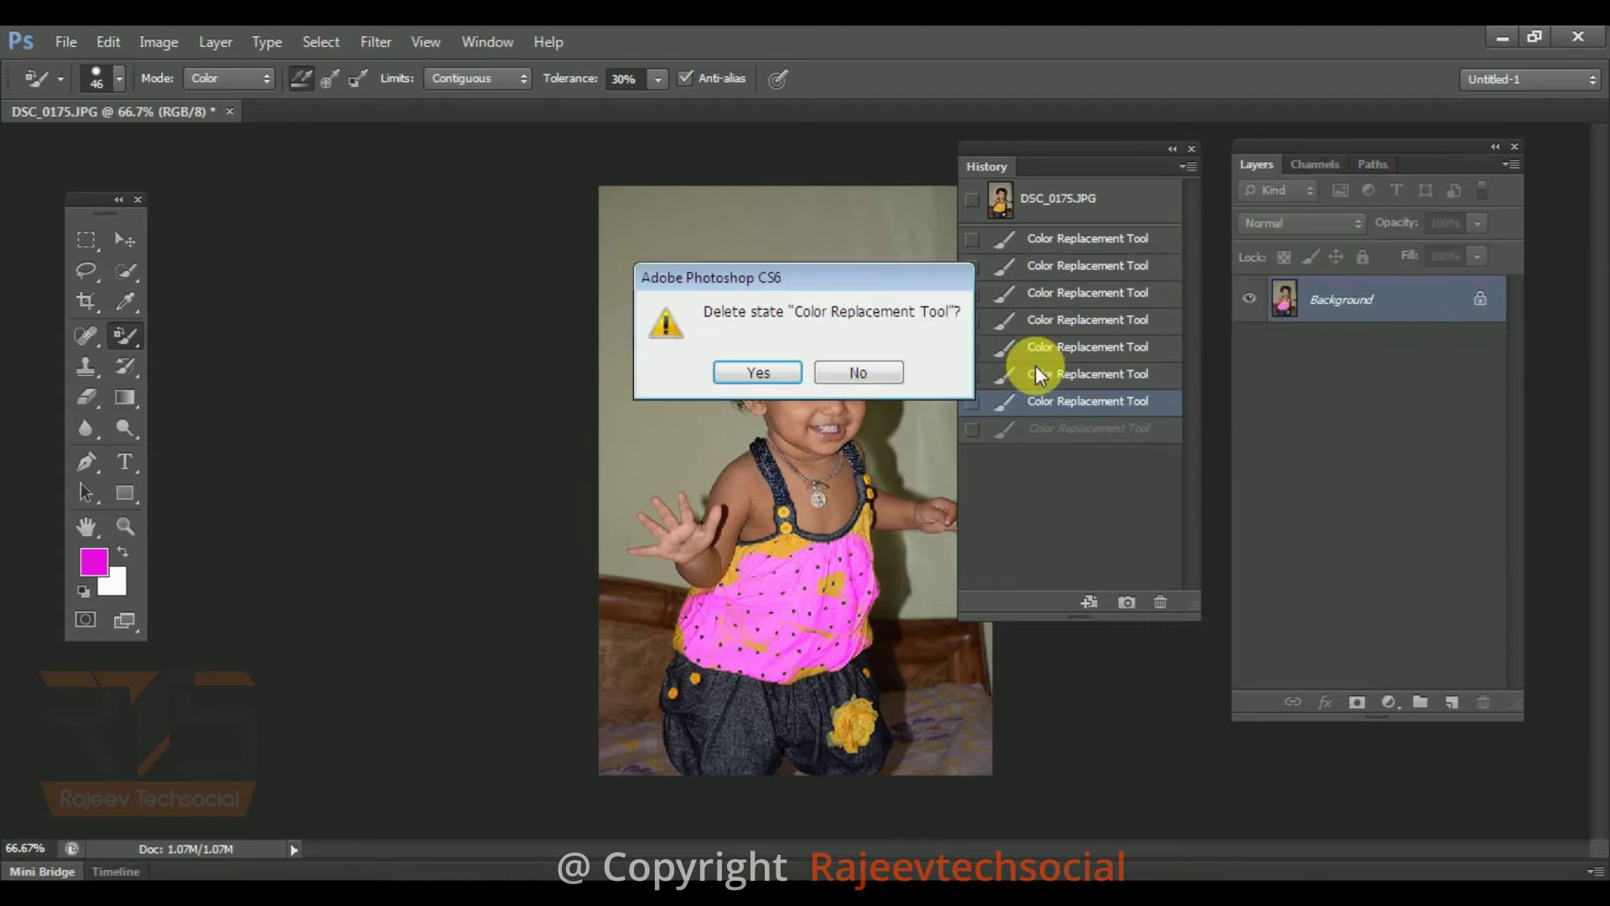
{"action": "left_click", "coordinate": [759, 374]}
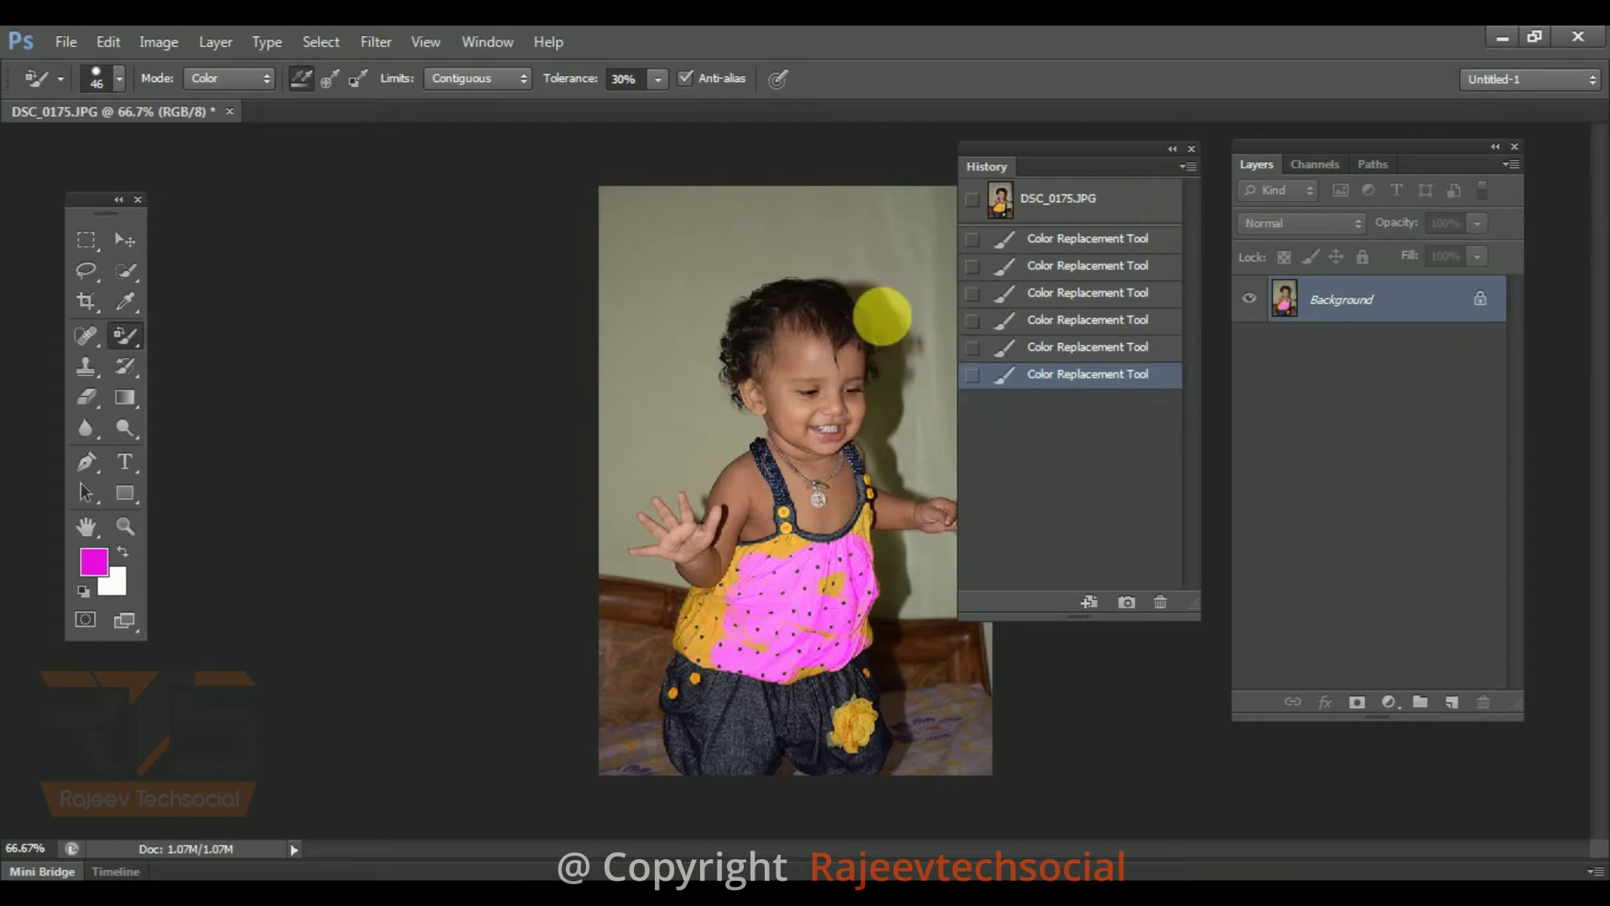
- Compare several earlier Color Replacement Tool states, finishing on the last one
{"action": "left_click", "coordinate": [1049, 323]}
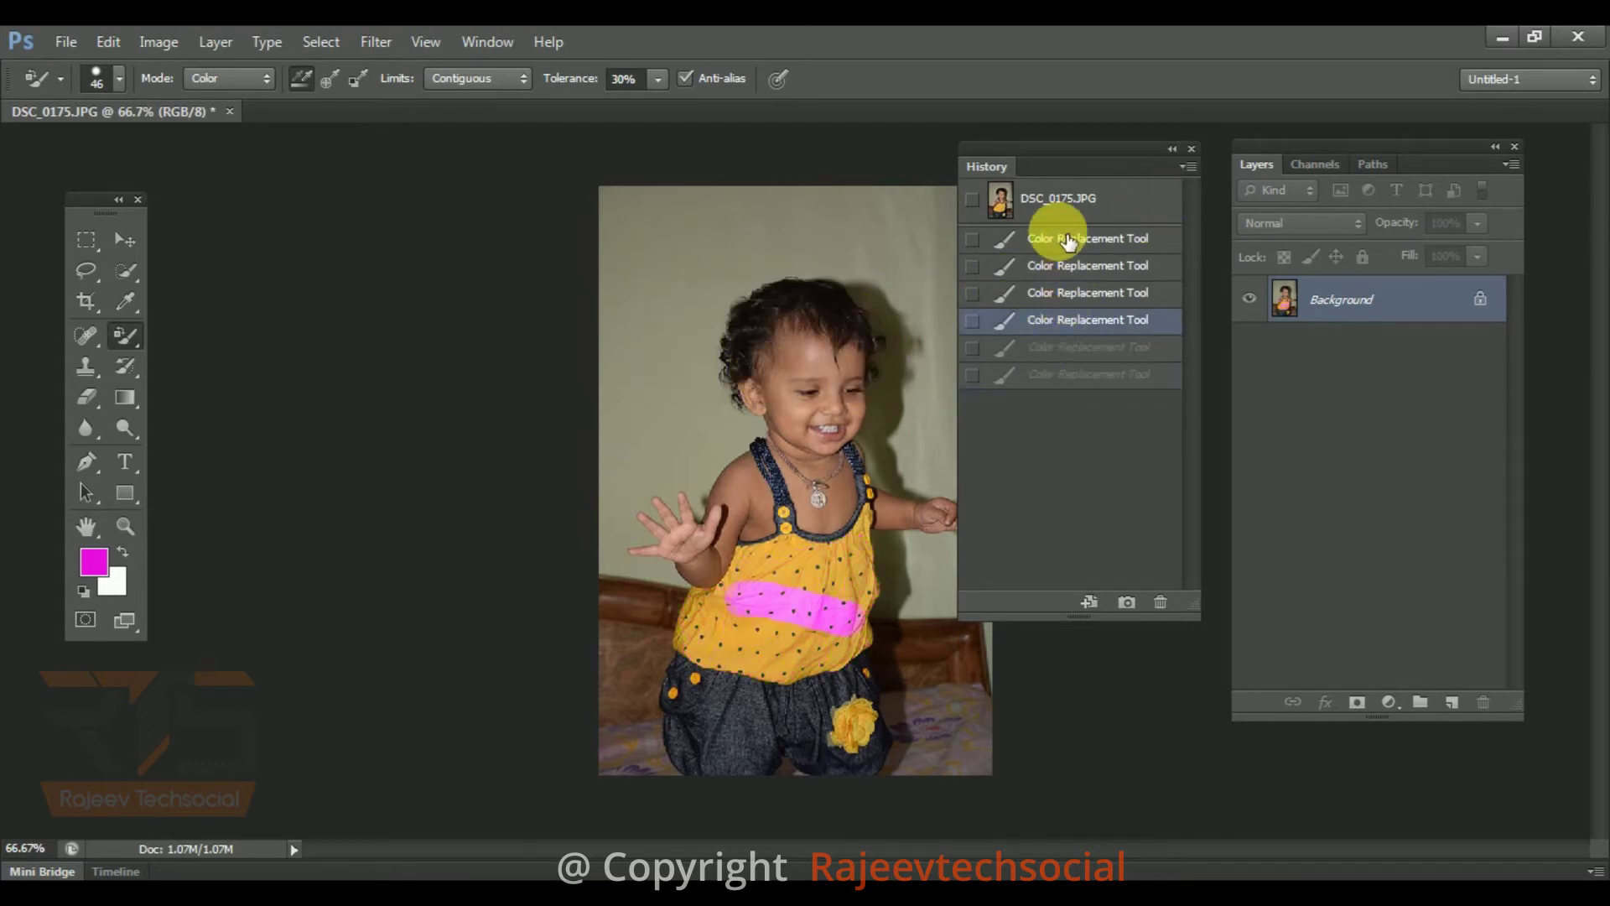
{"action": "left_click", "coordinate": [1068, 240]}
{"action": "left_click", "coordinate": [1040, 294]}
{"action": "left_click", "coordinate": [1059, 349]}
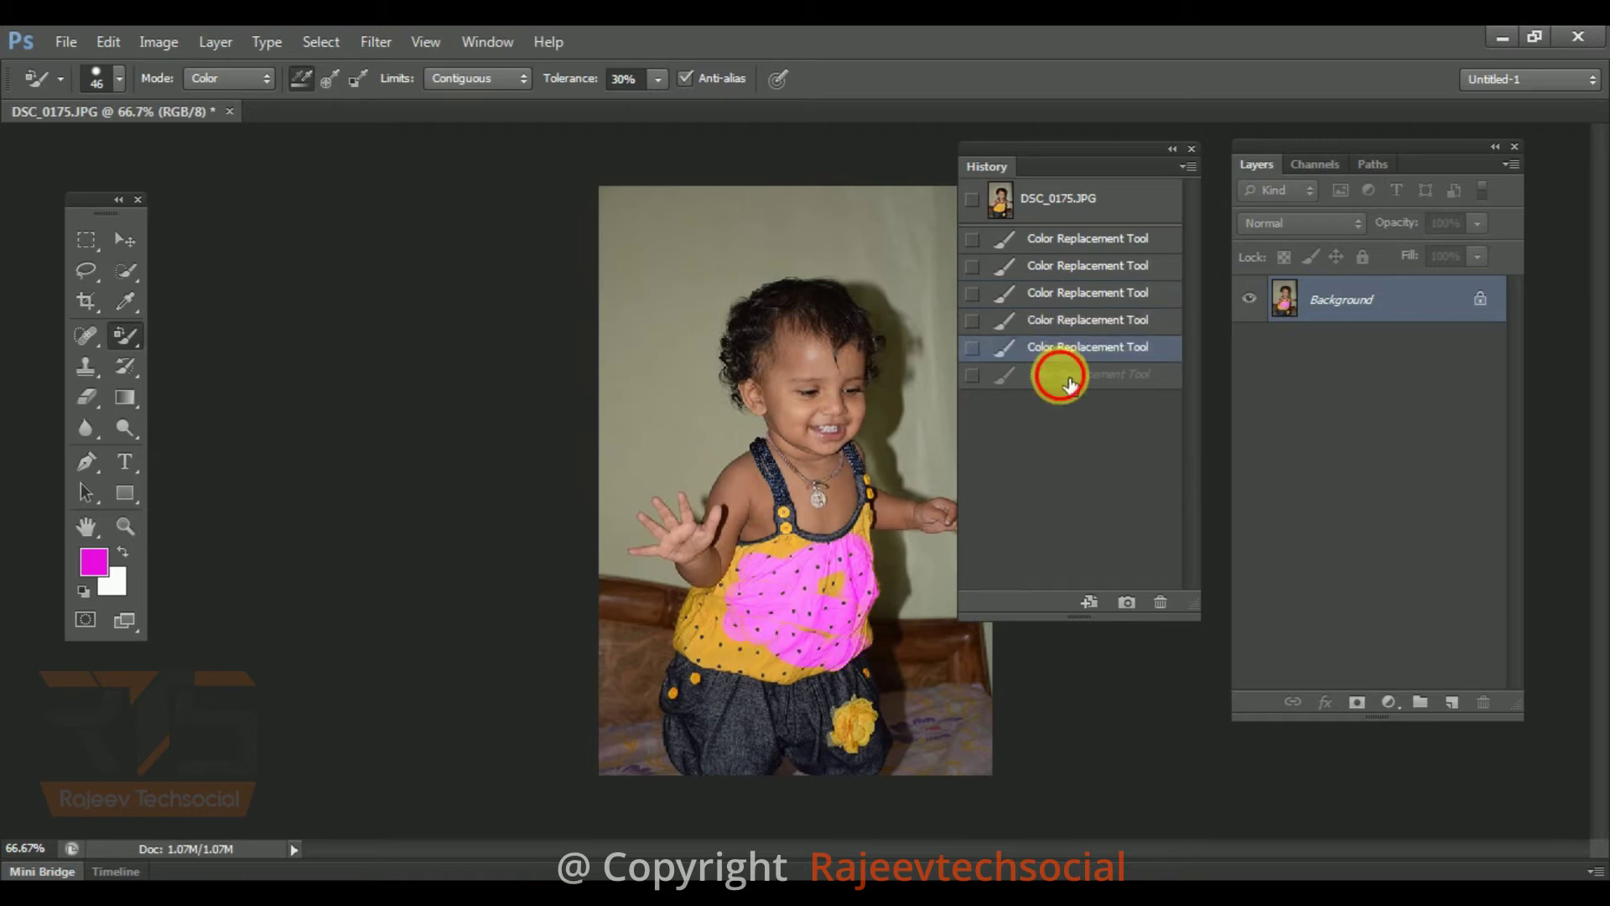
{"action": "left_click", "coordinate": [1070, 382]}
- Clear the document's history states and undo the clearing
{"action": "left_click", "coordinate": [1188, 166]}
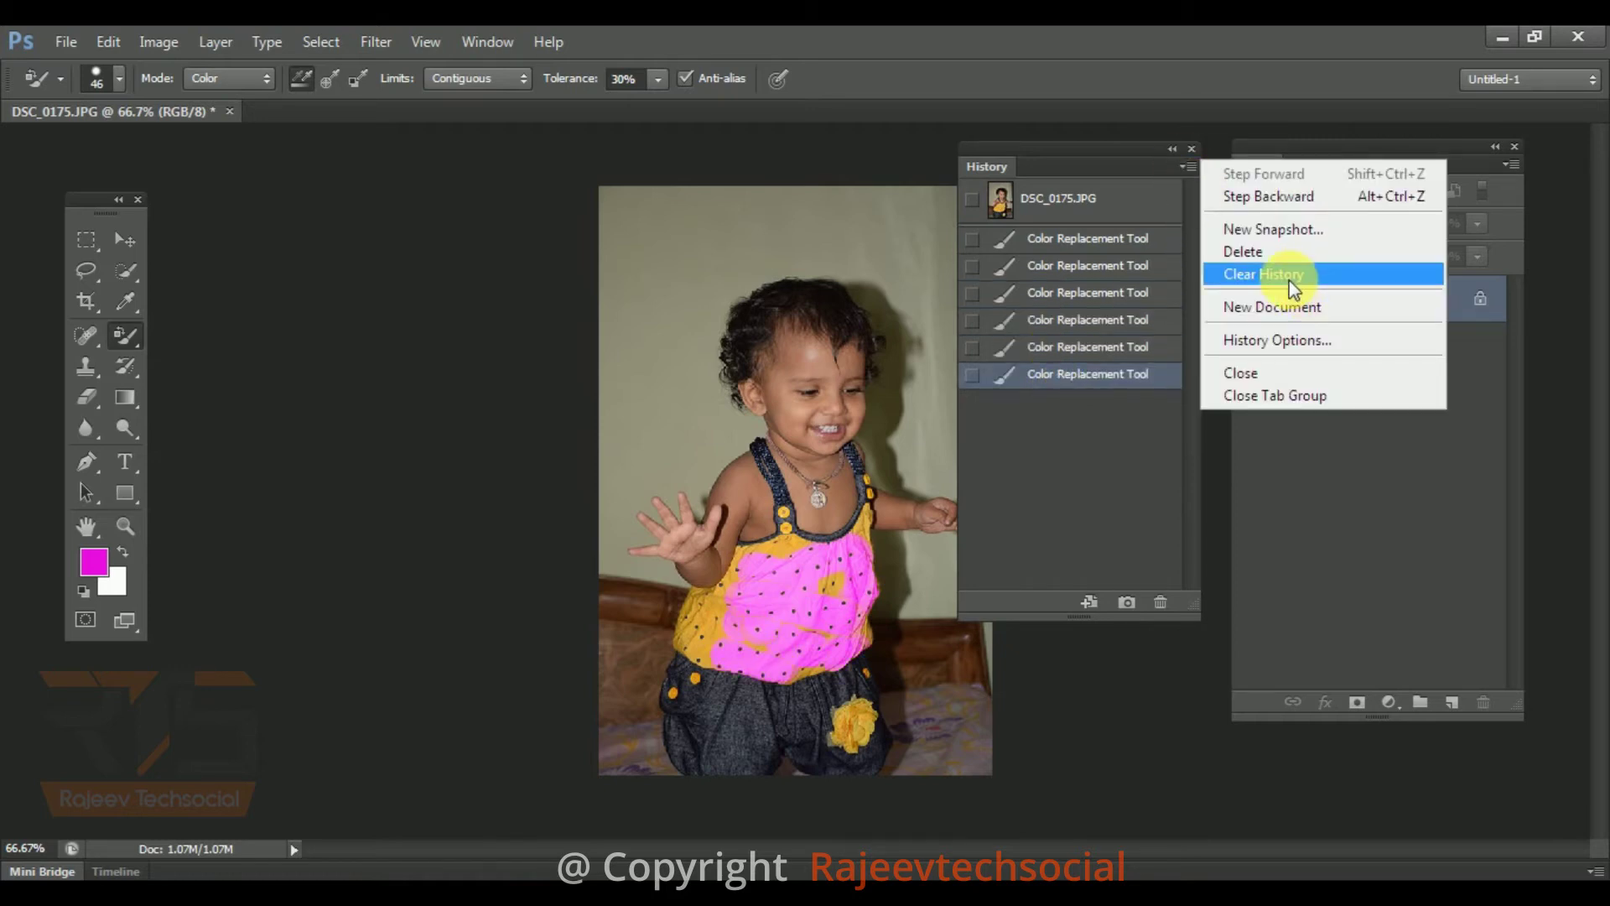
{"action": "left_click", "coordinate": [1290, 280]}
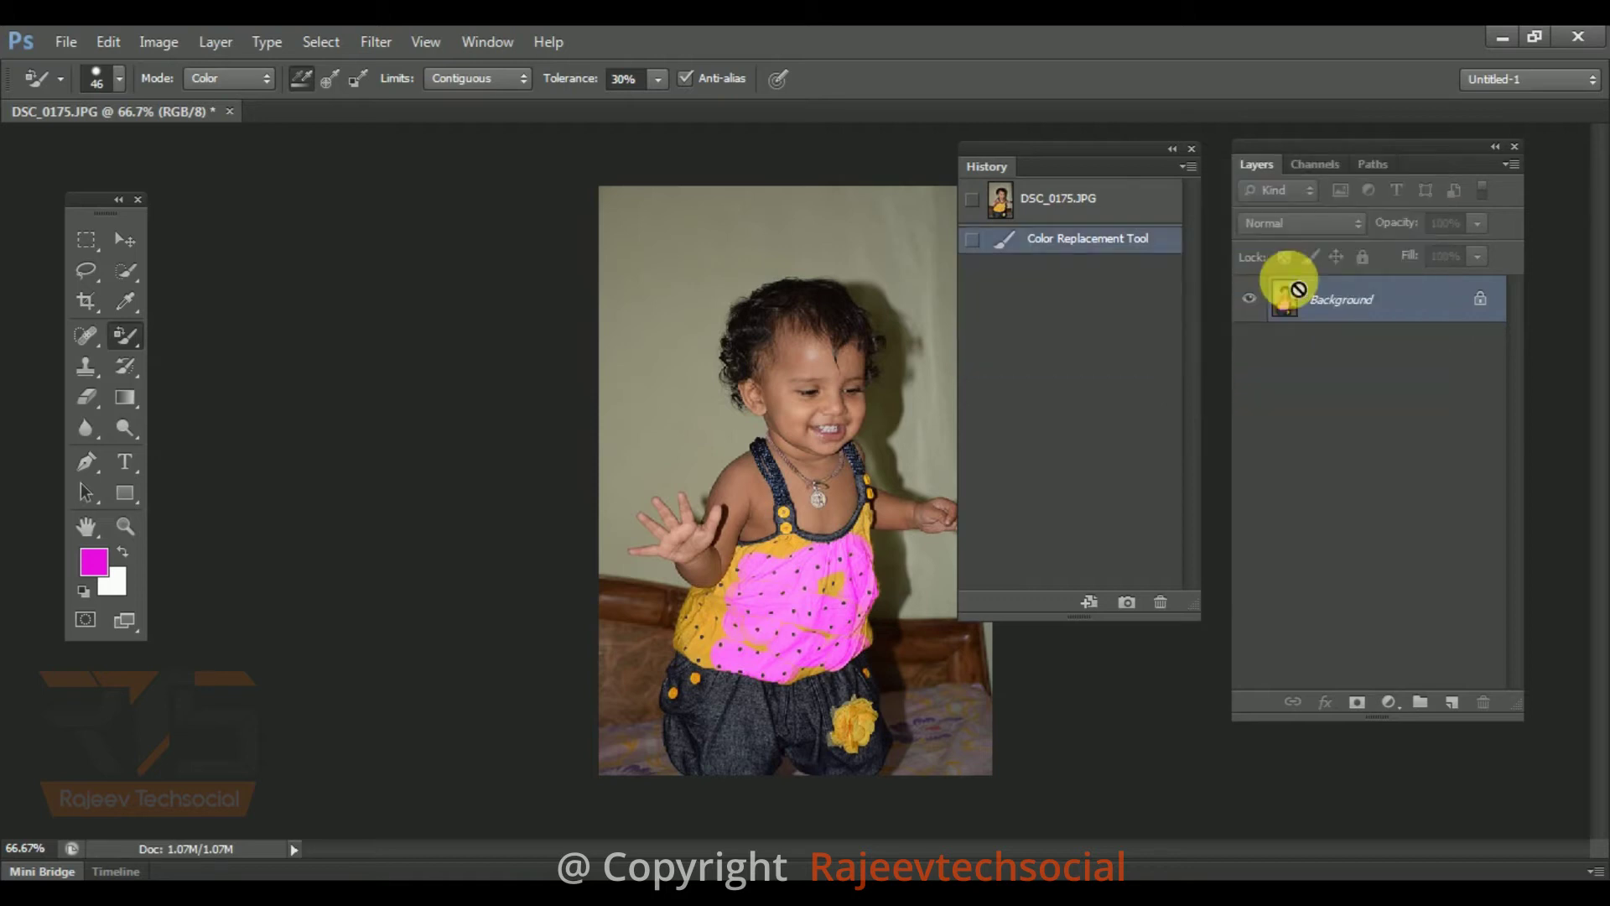
{"action": "key", "text": "ctrl+z"}
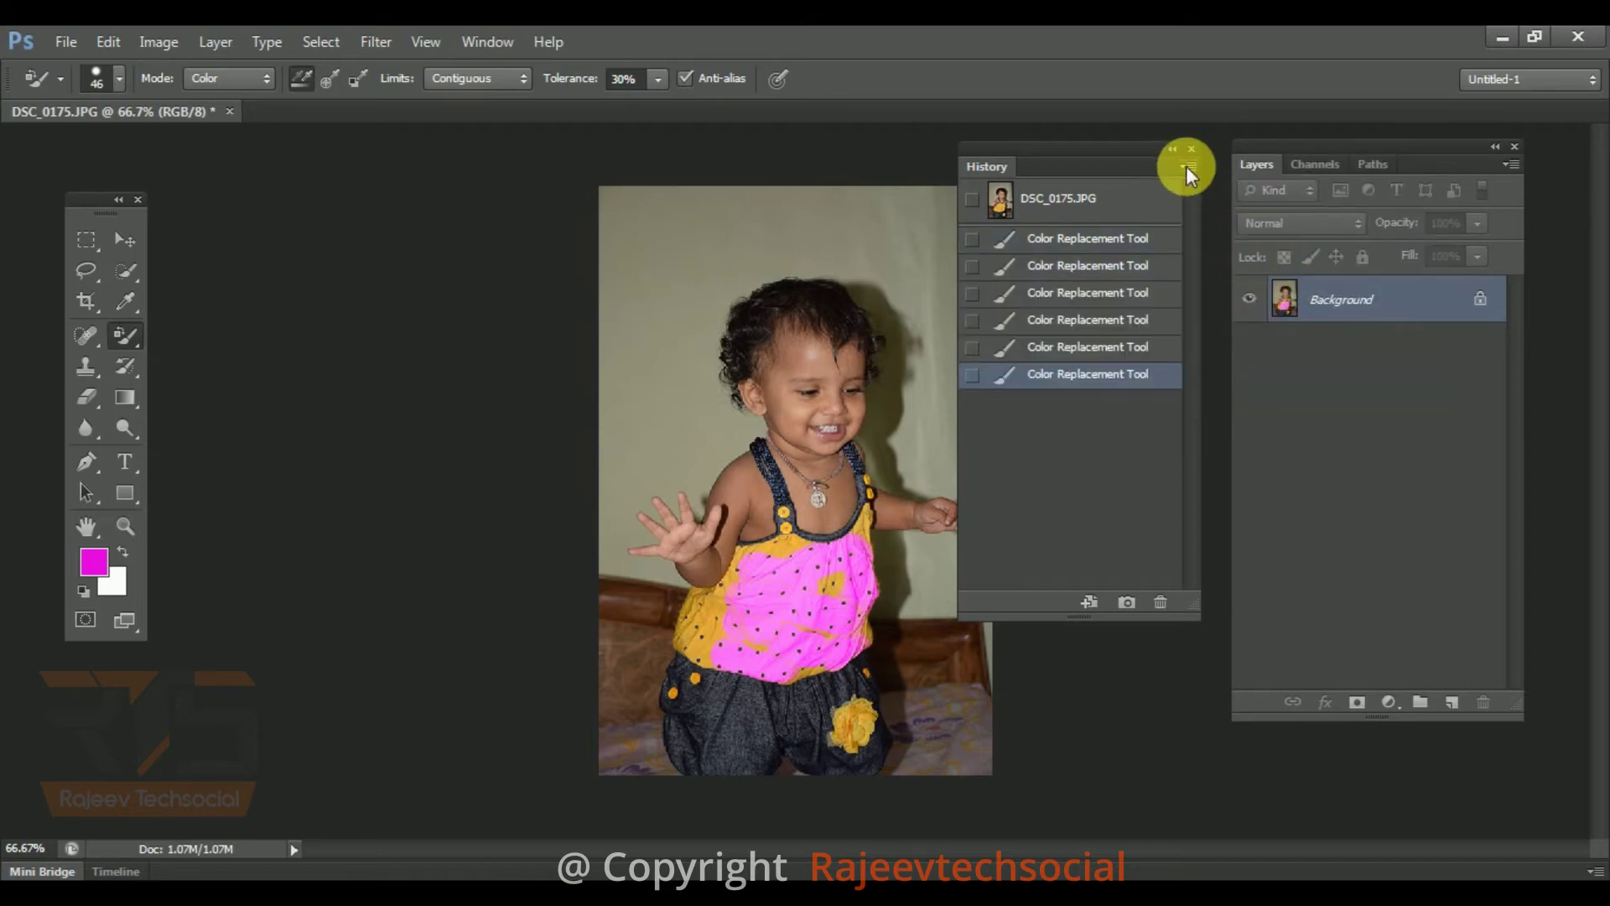
- Create a new document from the current history state for comparison with DSC_0175.JPG, and close it without saving
{"action": "left_click", "coordinate": [1187, 166]}
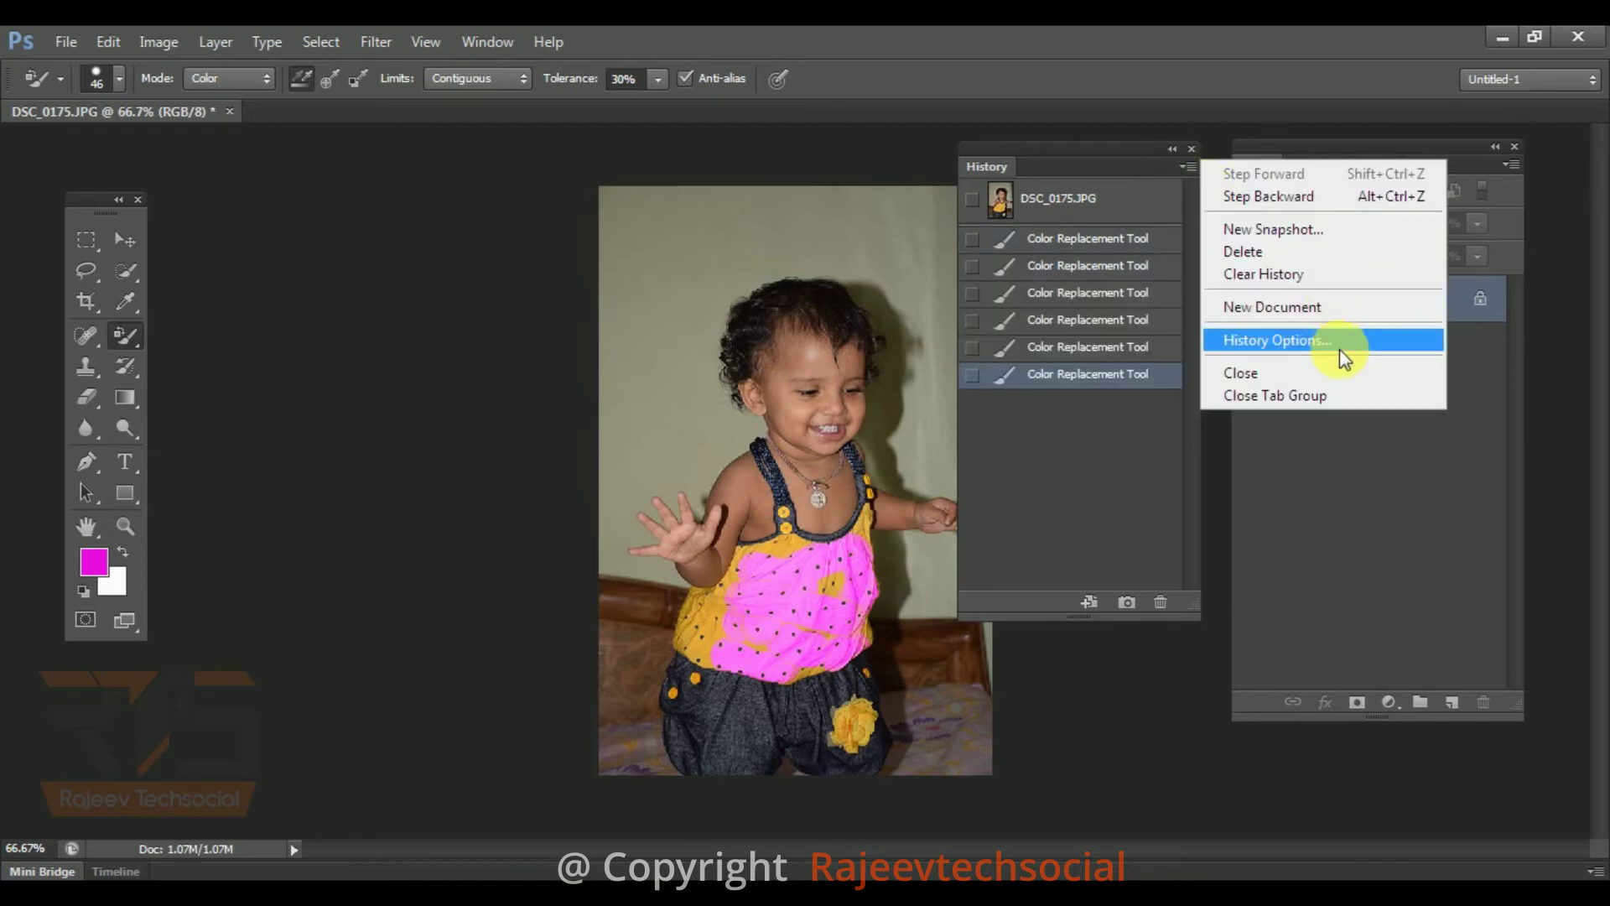
{"action": "left_click", "coordinate": [1313, 313]}
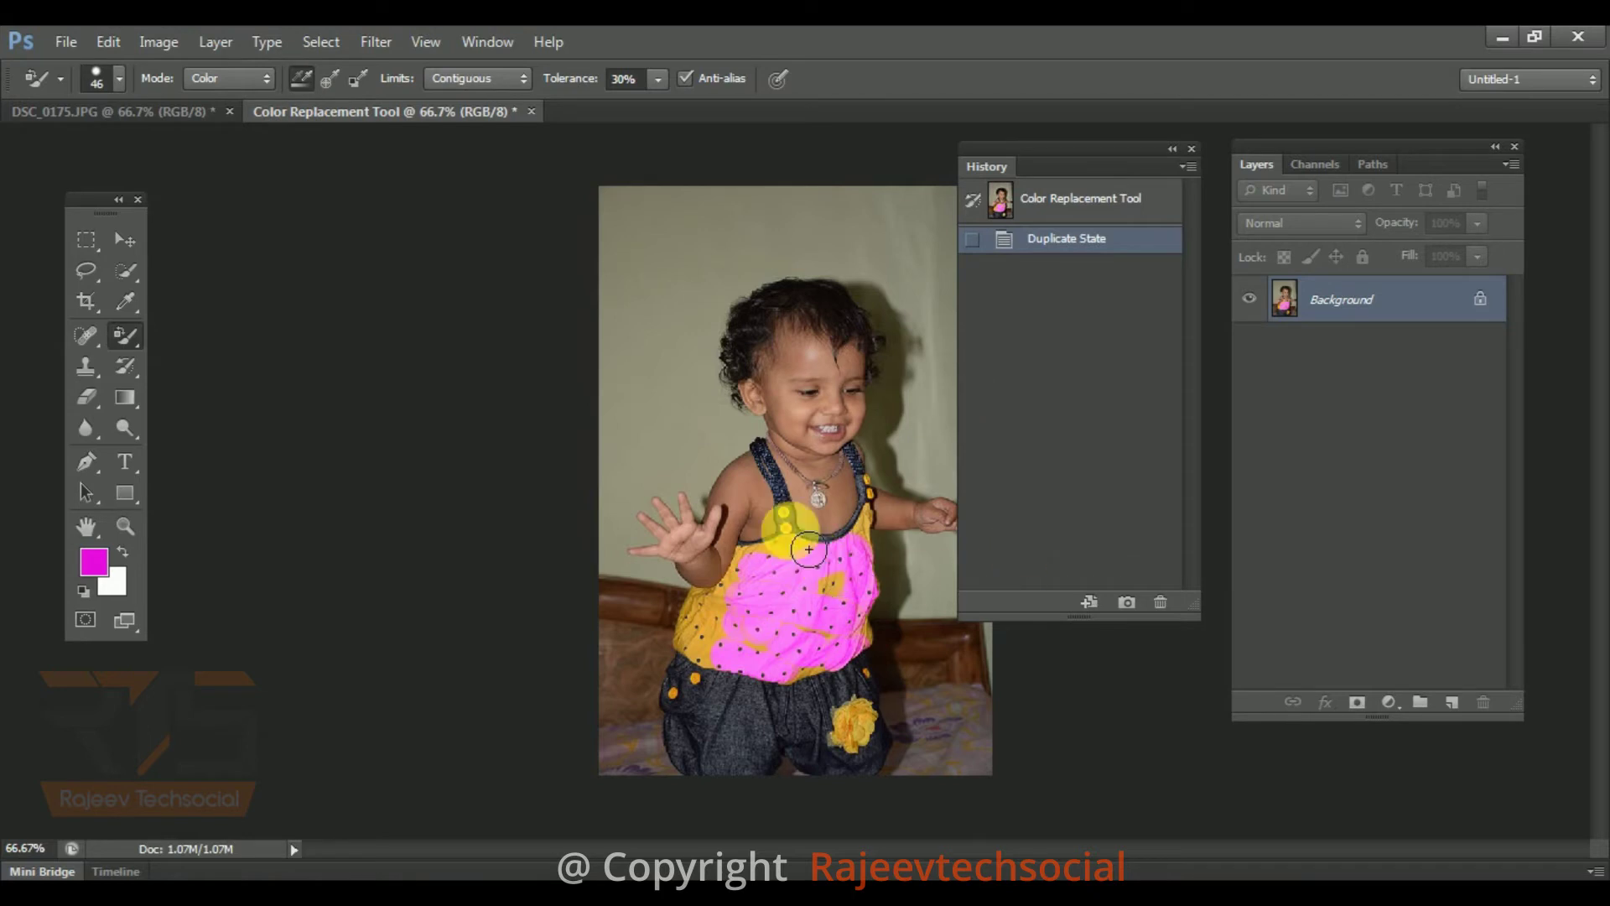
{"action": "left_click", "coordinate": [150, 112]}
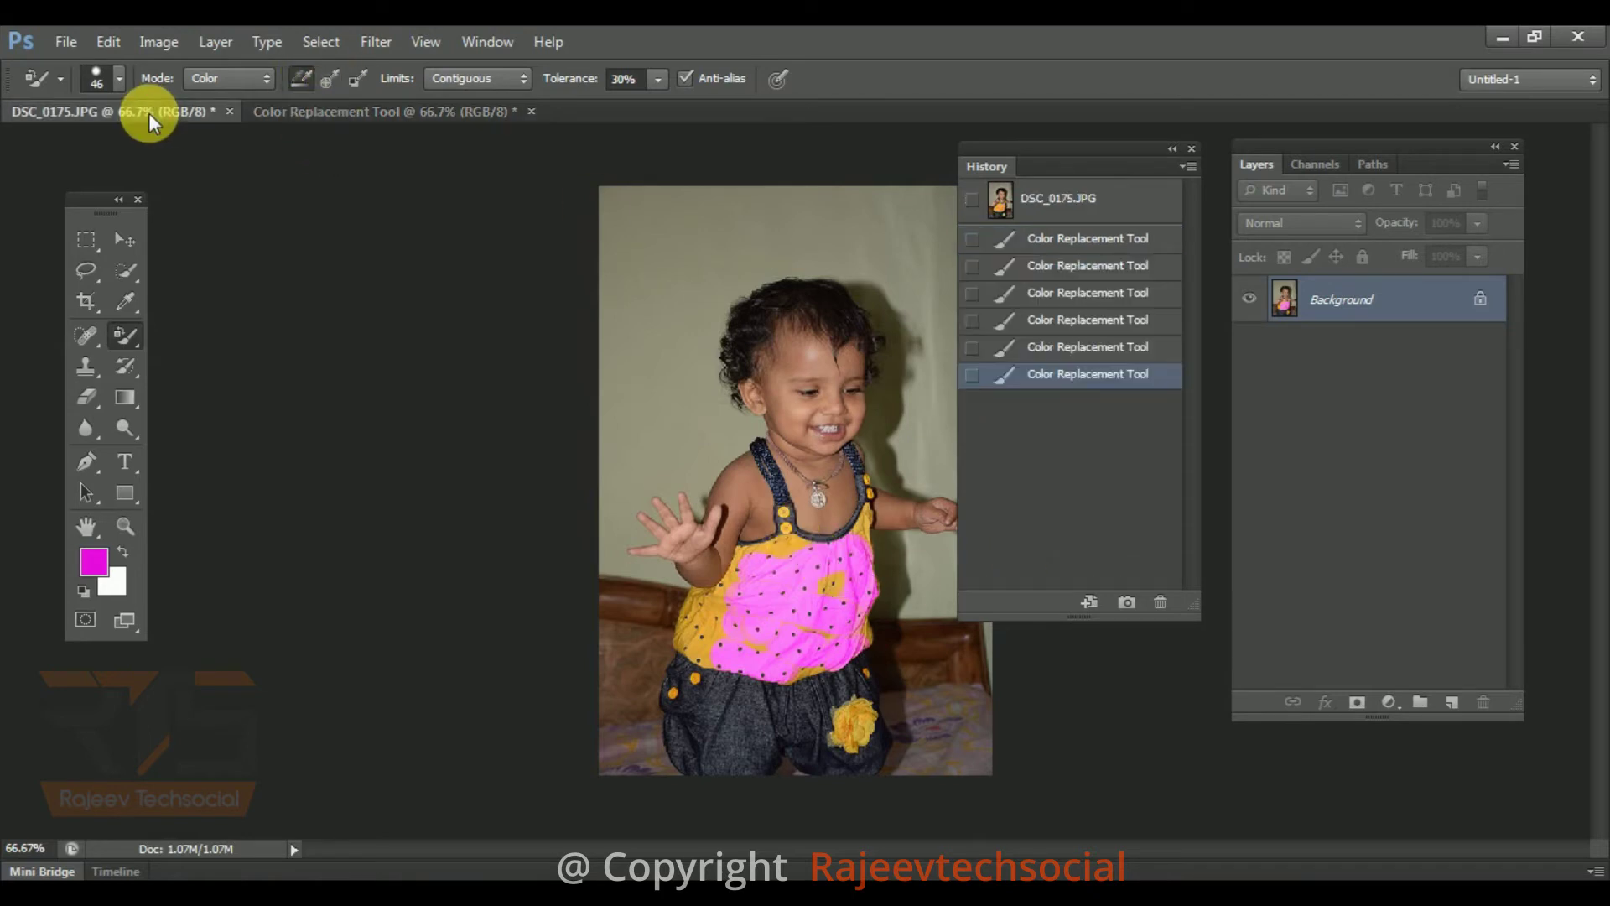
{"action": "left_click", "coordinate": [284, 111]}
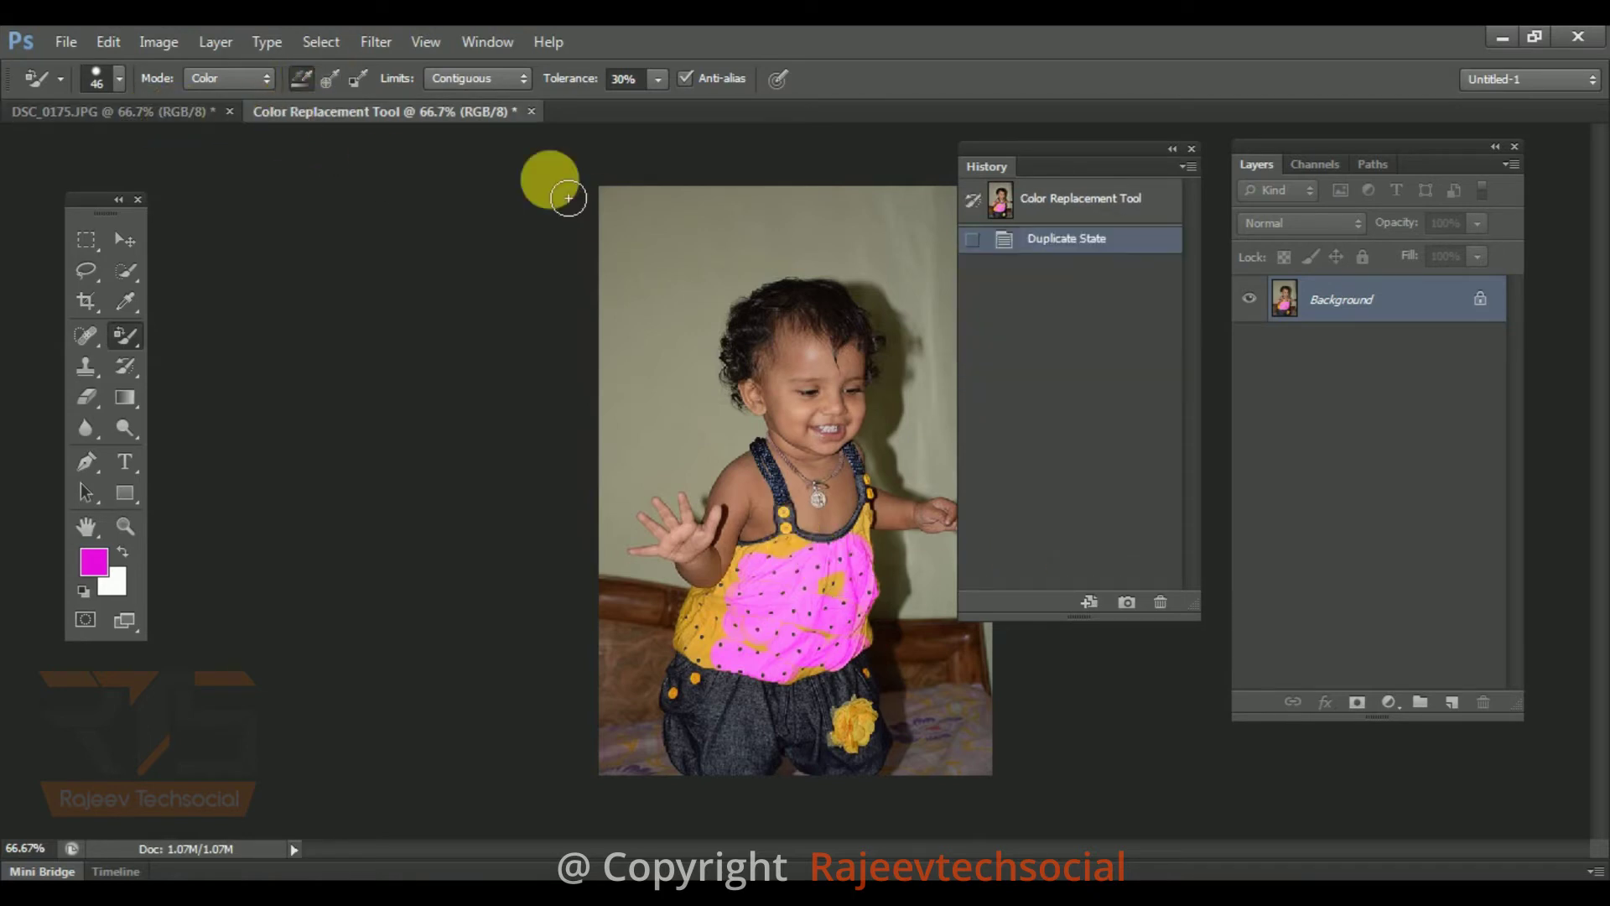
{"action": "left_click", "coordinate": [185, 112]}
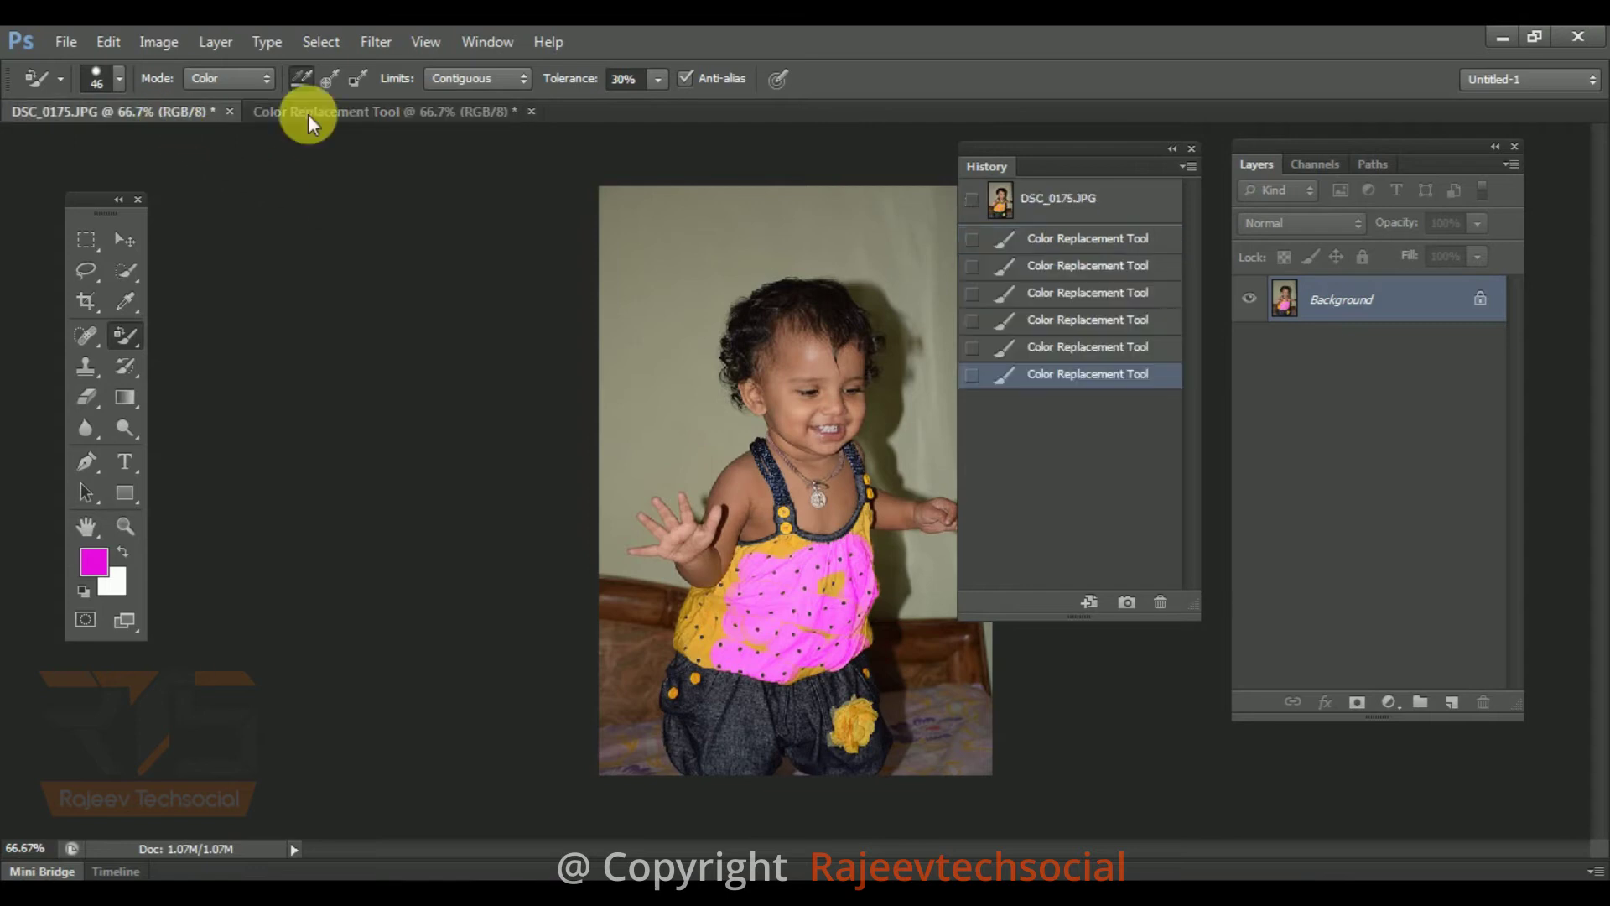
{"action": "left_click", "coordinate": [531, 111]}
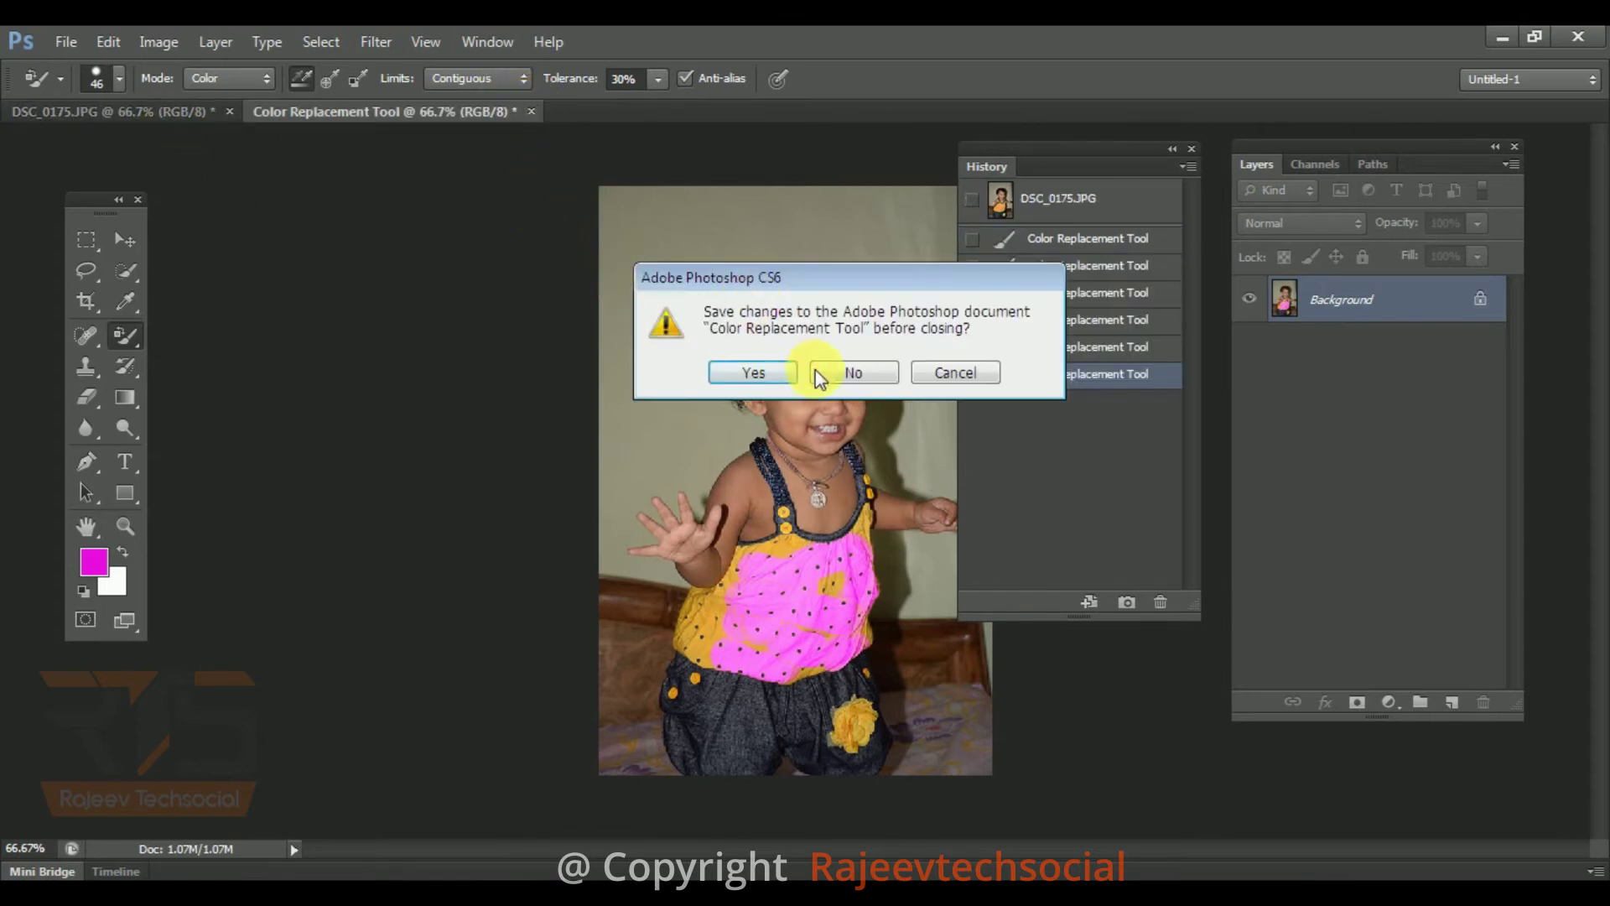
{"action": "left_click", "coordinate": [823, 371]}
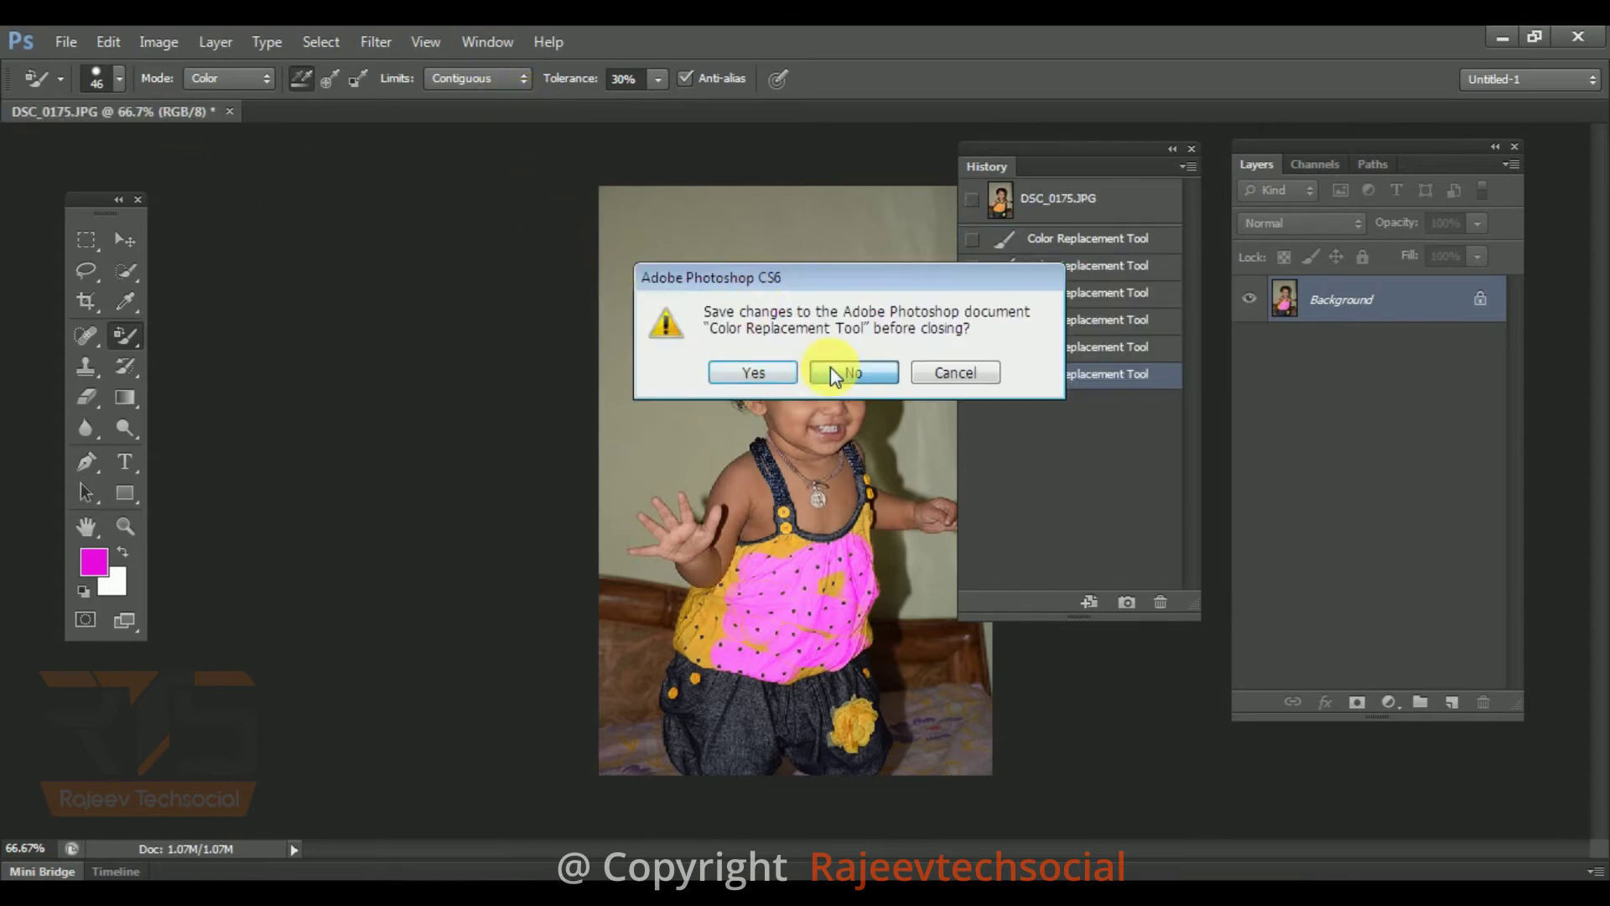
- Enable Automatically Create New Snapshot When Saving in the History Options
{"action": "left_click", "coordinate": [1187, 166]}
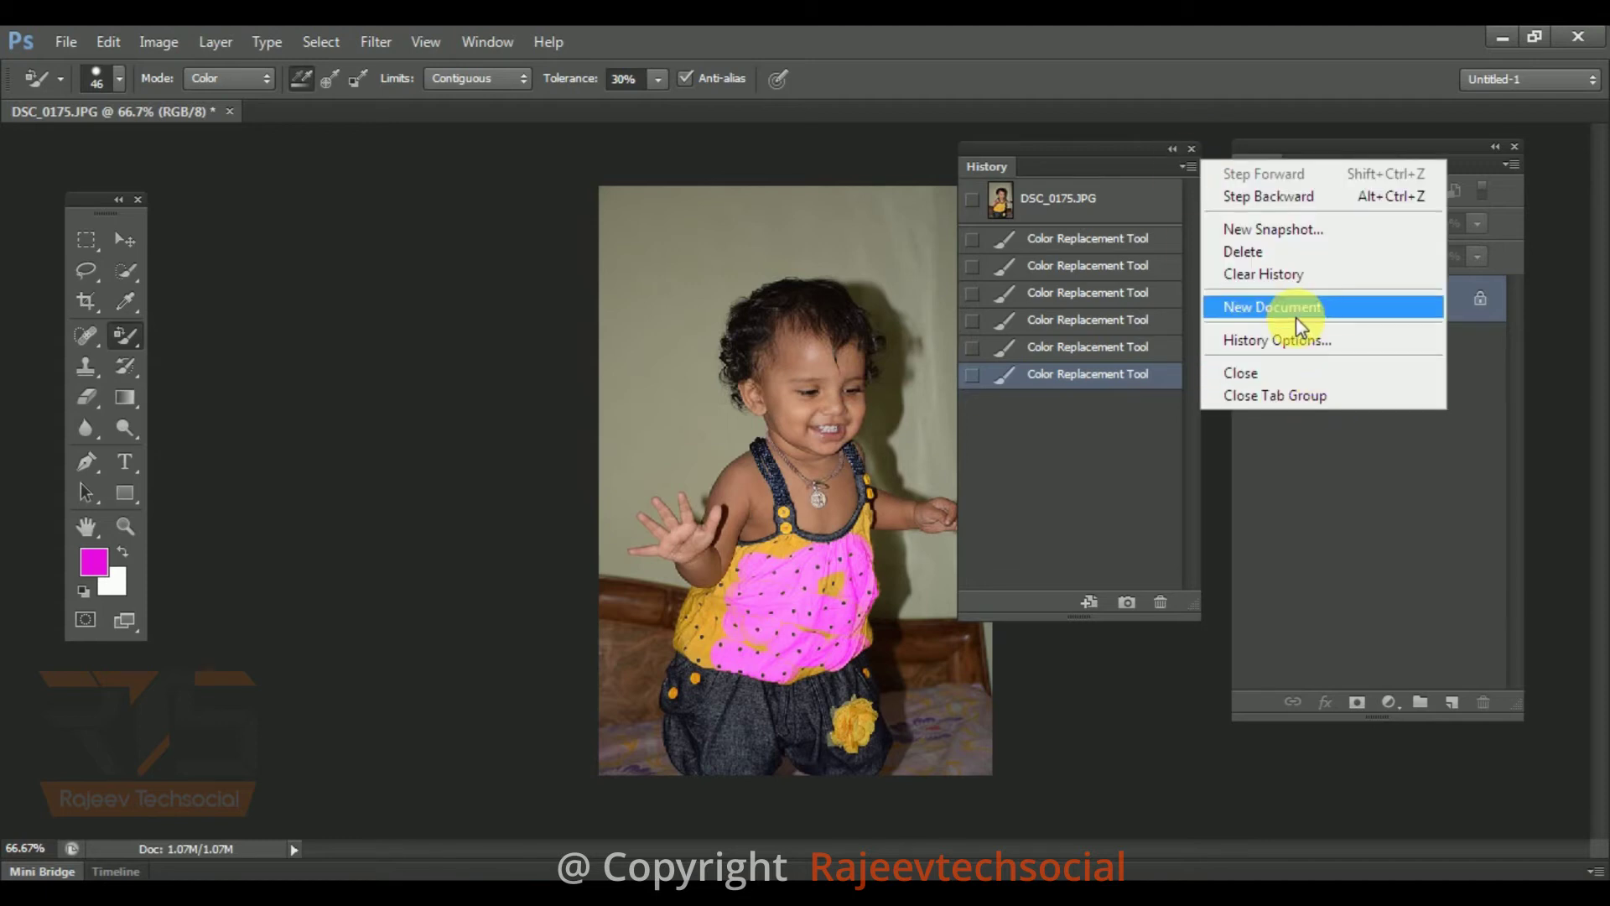
{"action": "left_click", "coordinate": [1296, 344]}
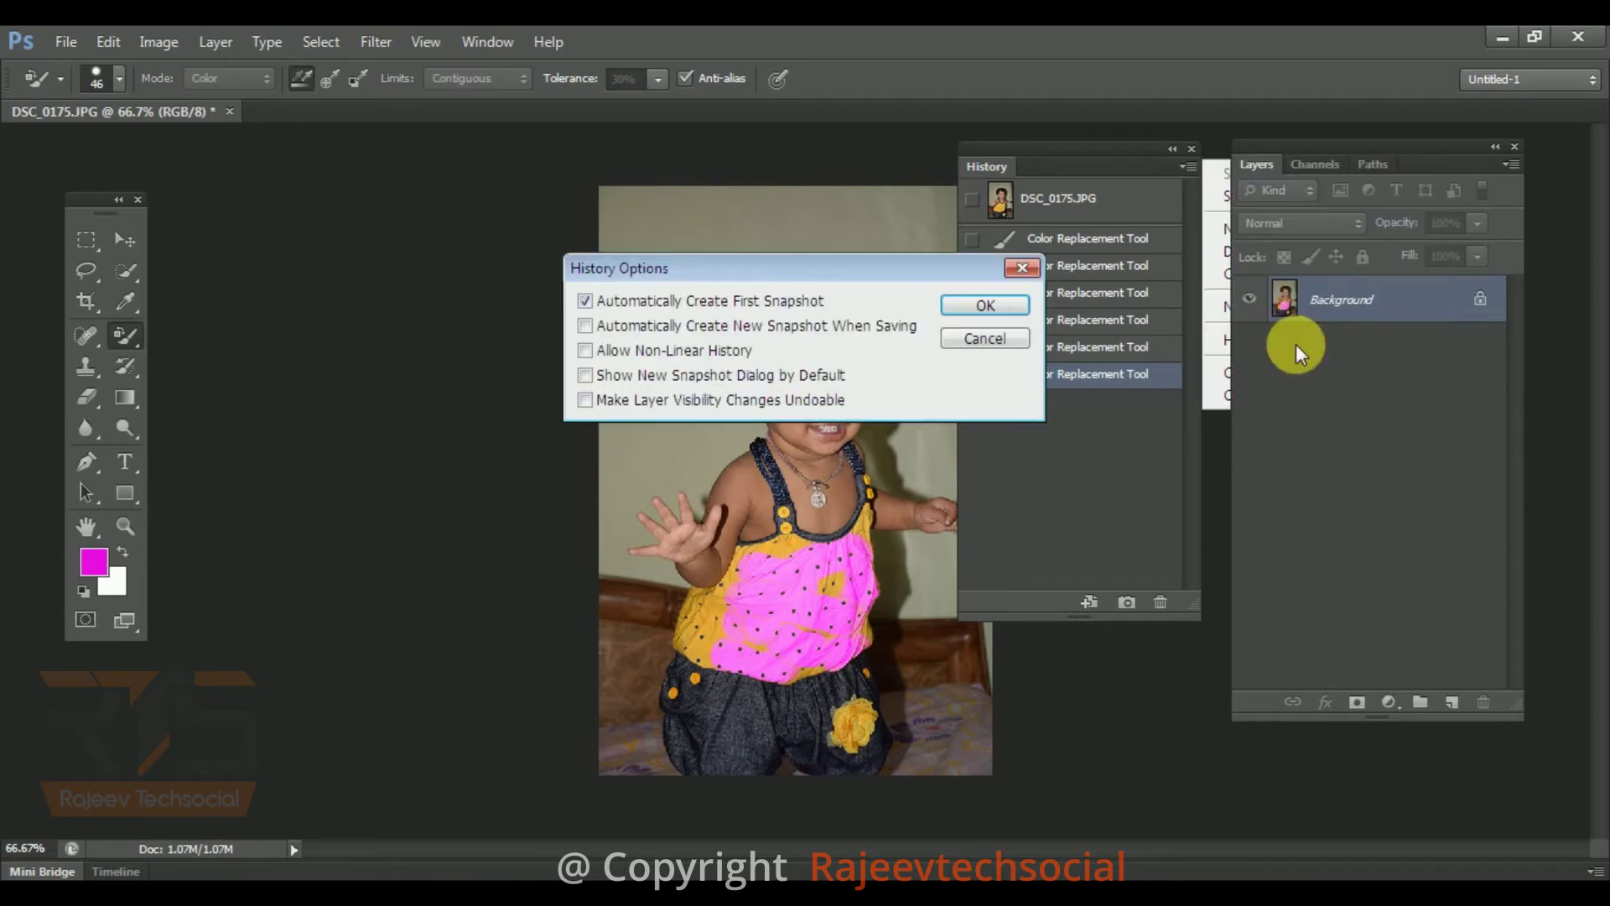
{"action": "left_click_drag", "start_coordinate": [798, 283], "coordinate": [499, 244]}
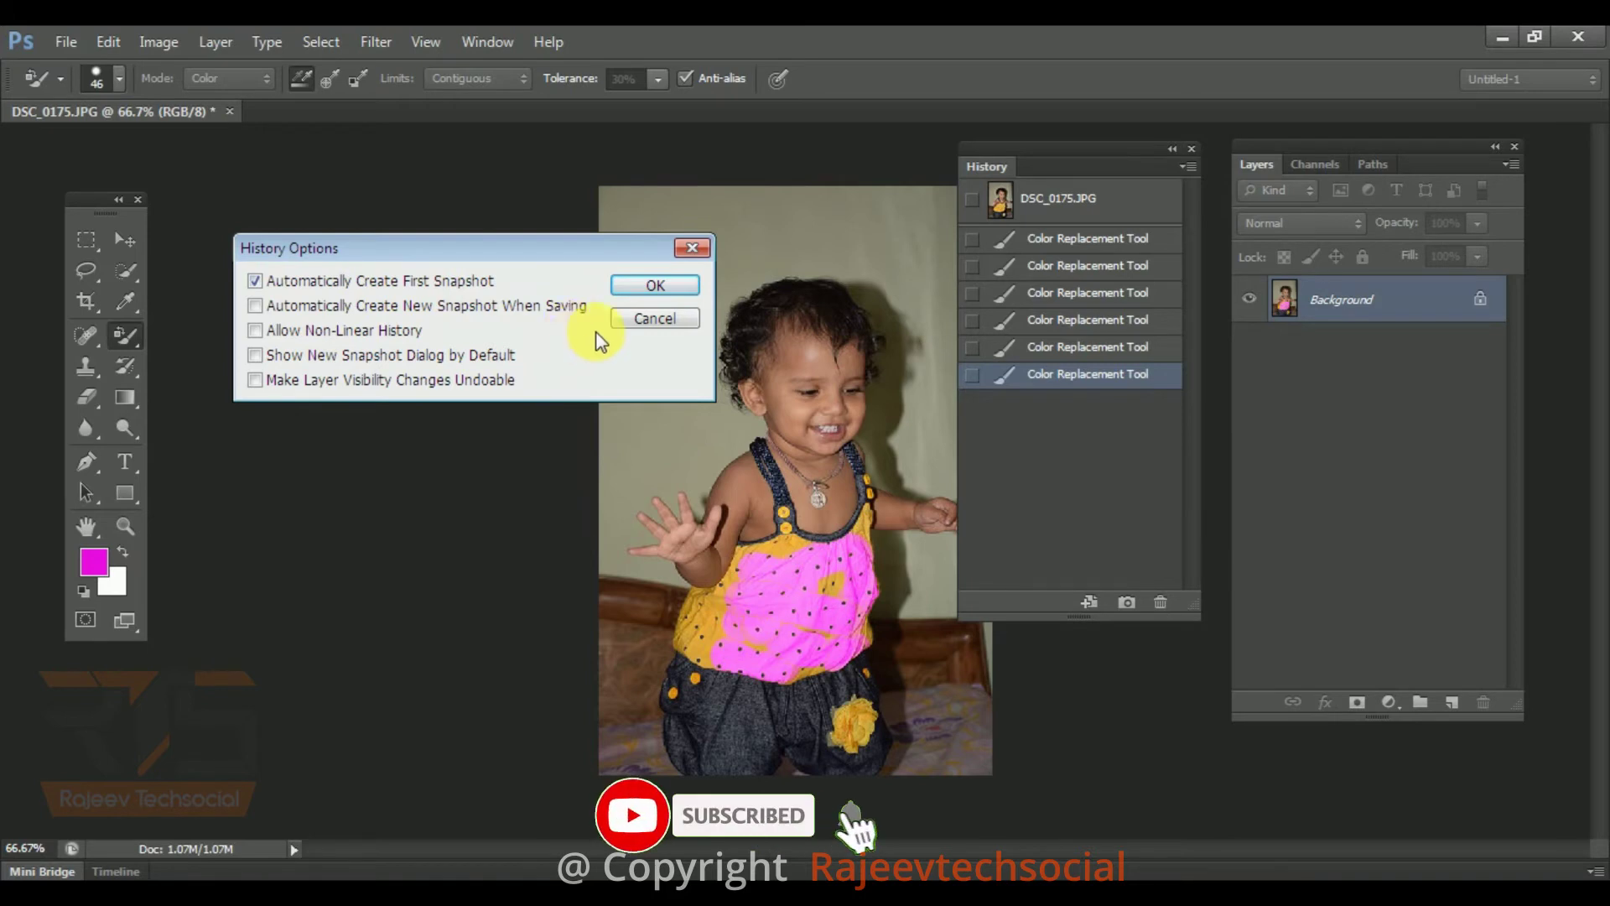
{"action": "left_click", "coordinate": [257, 311]}
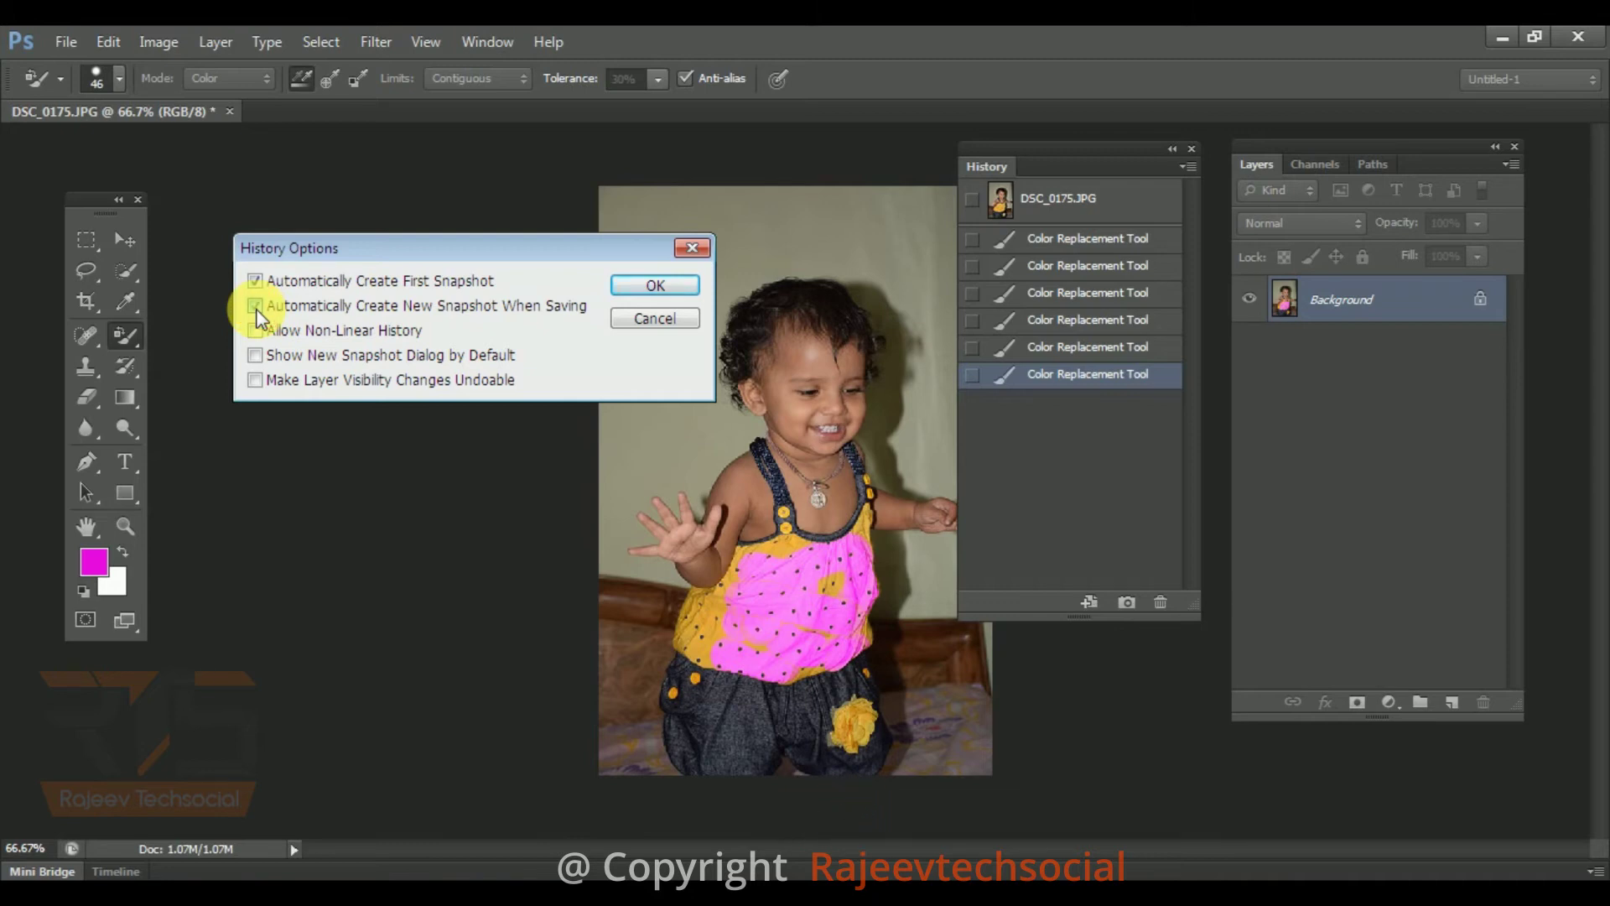
{"action": "left_click", "coordinate": [659, 286]}
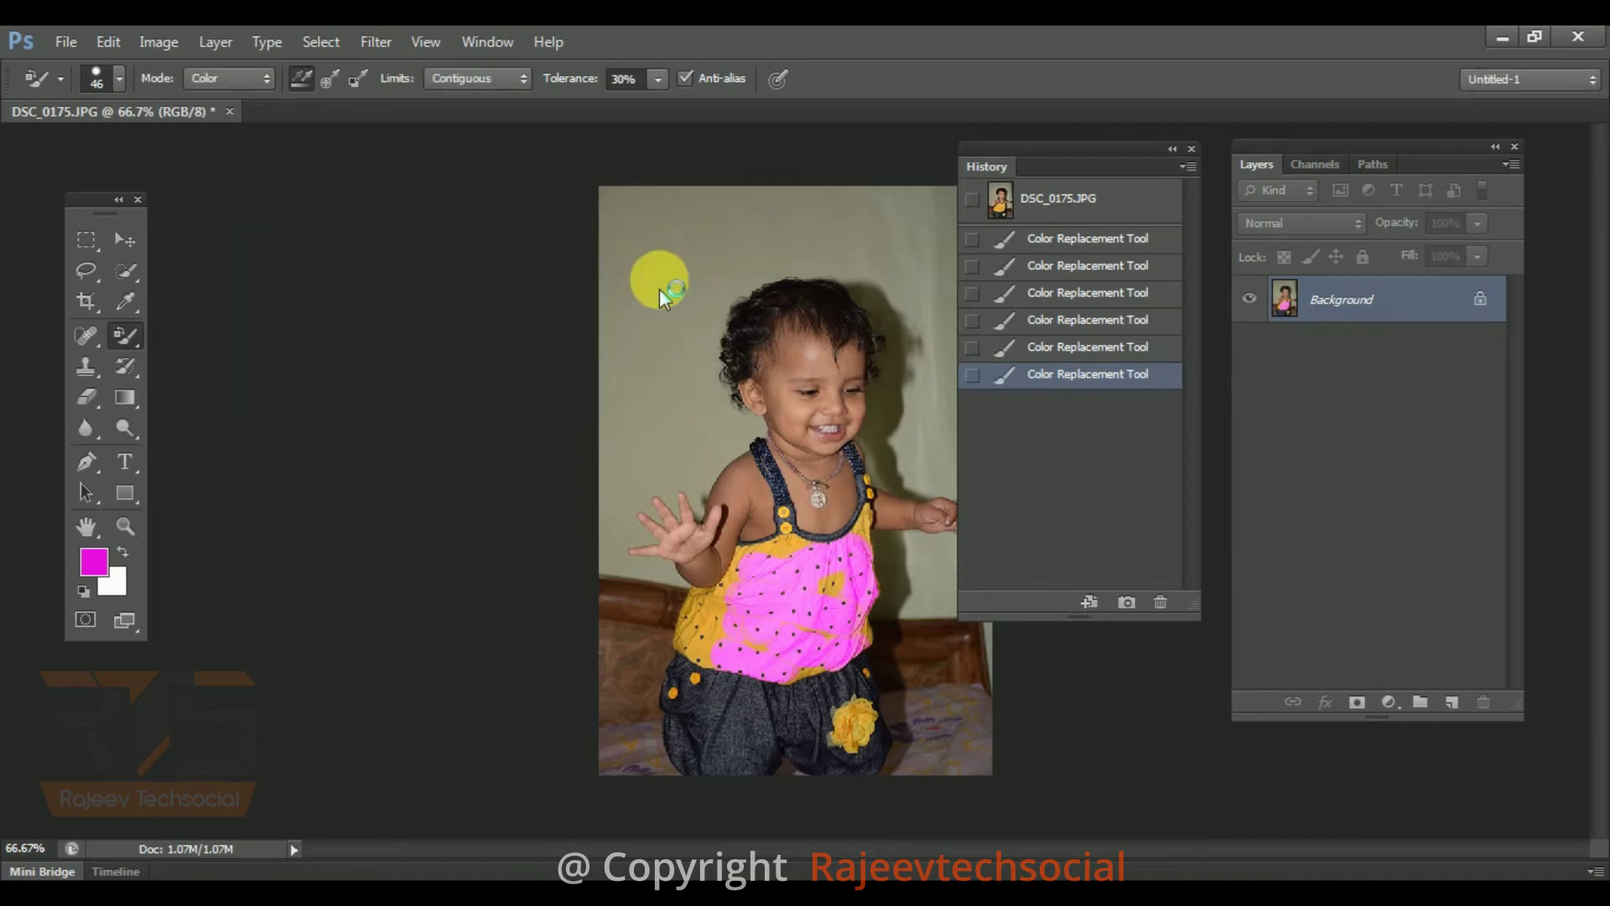
- Start saving the image under a new name and choose the Desktop as the destination folder
{"action": "key", "text": "ctrl+shift+s"}
{"action": "type", "text": "\\\\\\\\\\\\\\\\\\\\\\\\\\\\\\\\\\\\\\\\\\\\\\\\\\\\\\\\\\\\\\\\\\\\\\\\\\\\\\"}
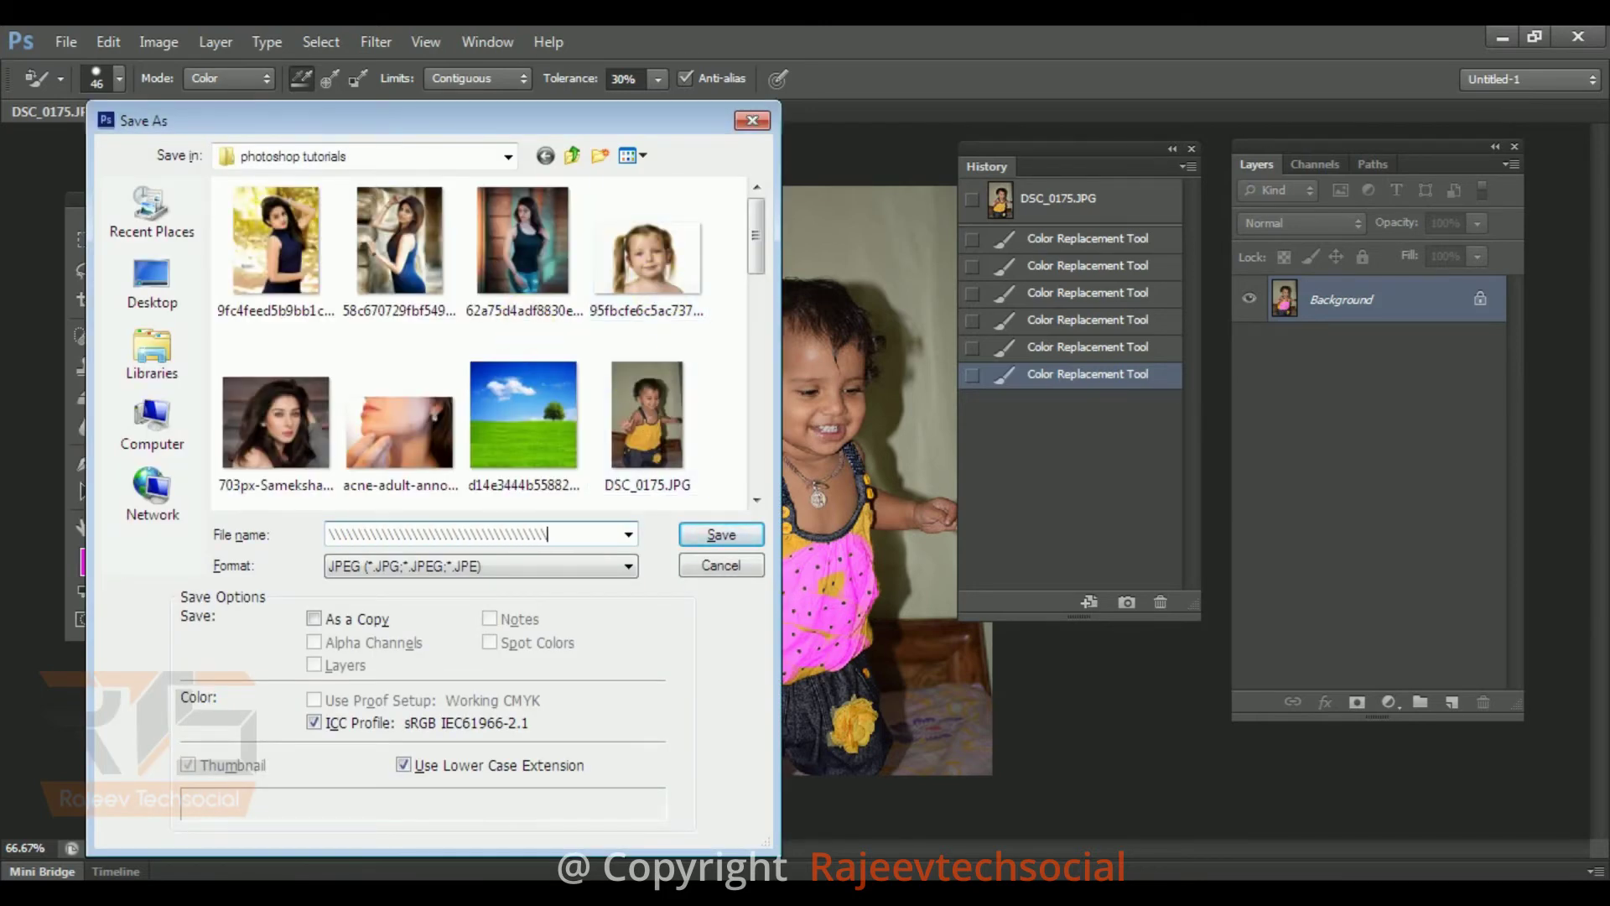
{"action": "type", "text": "\\\\\\\\\\\\\\\\"}
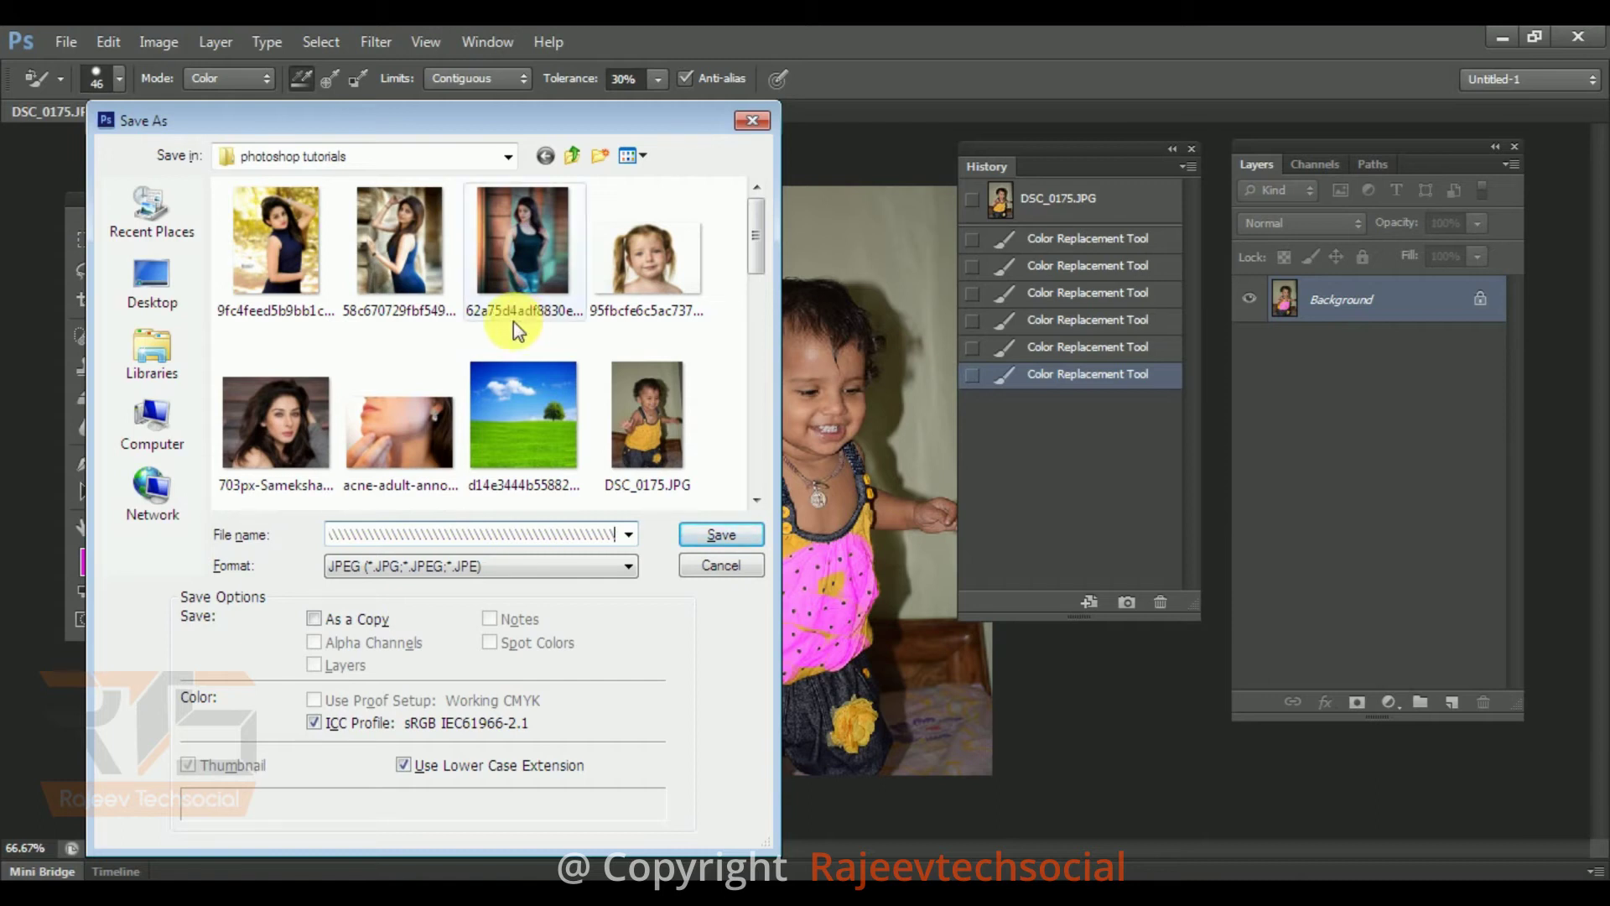
{"action": "left_click", "coordinate": [168, 275]}
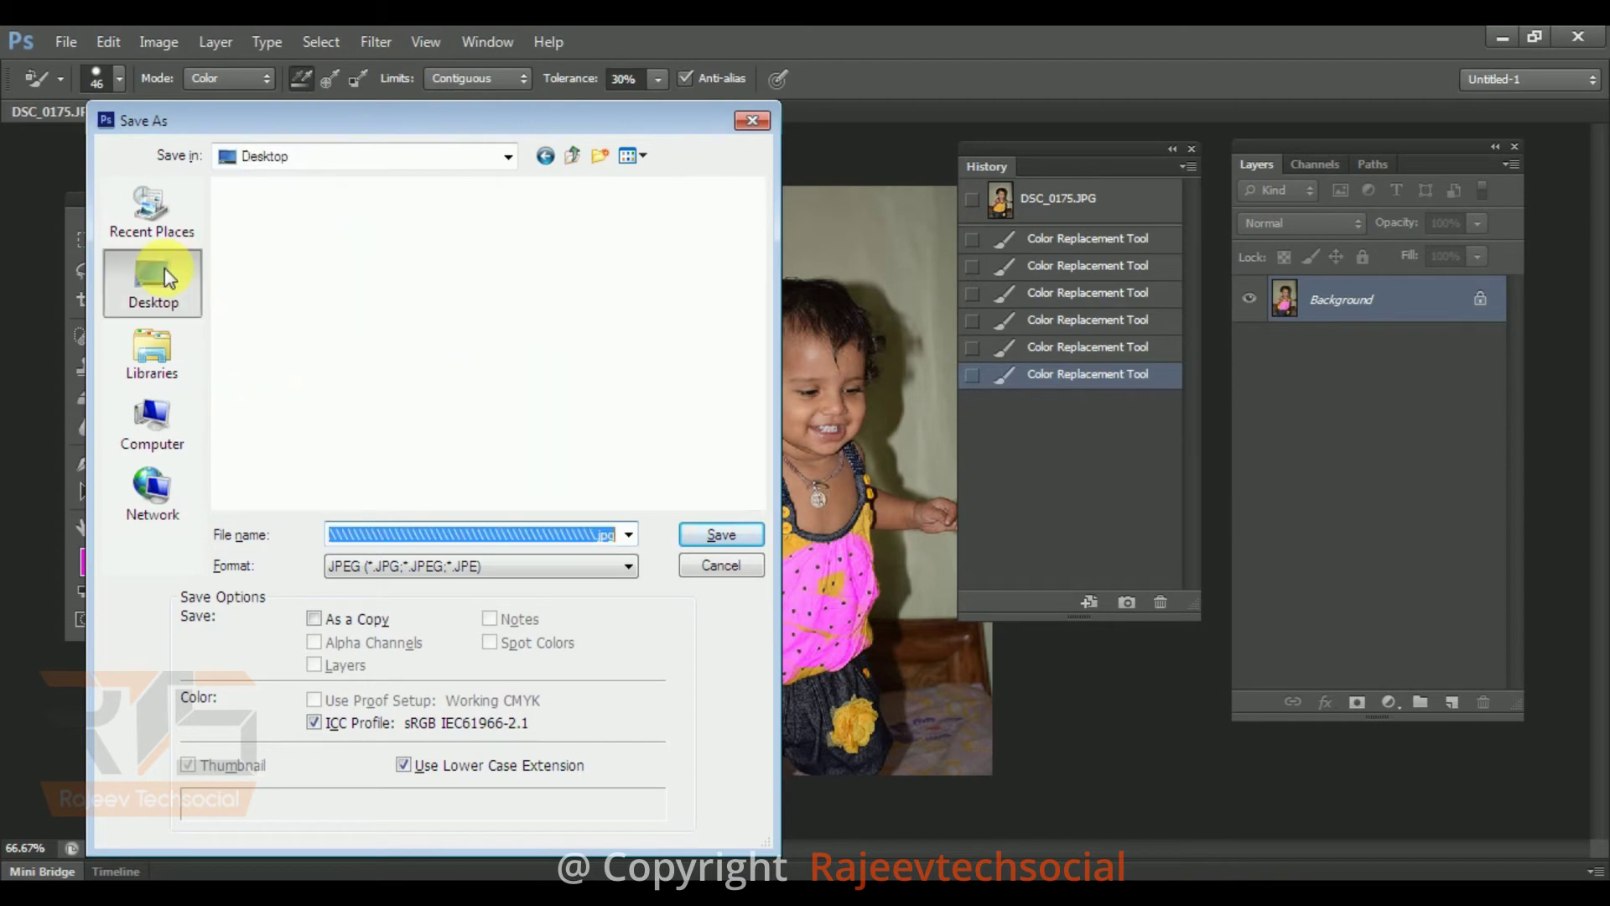
- Try to save the image to the Desktop under the file name "d\"
{"action": "type", "text": "\\\\\\\\\\"}
{"action": "left_click_drag", "start_coordinate": [381, 533], "coordinate": [168, 514]}
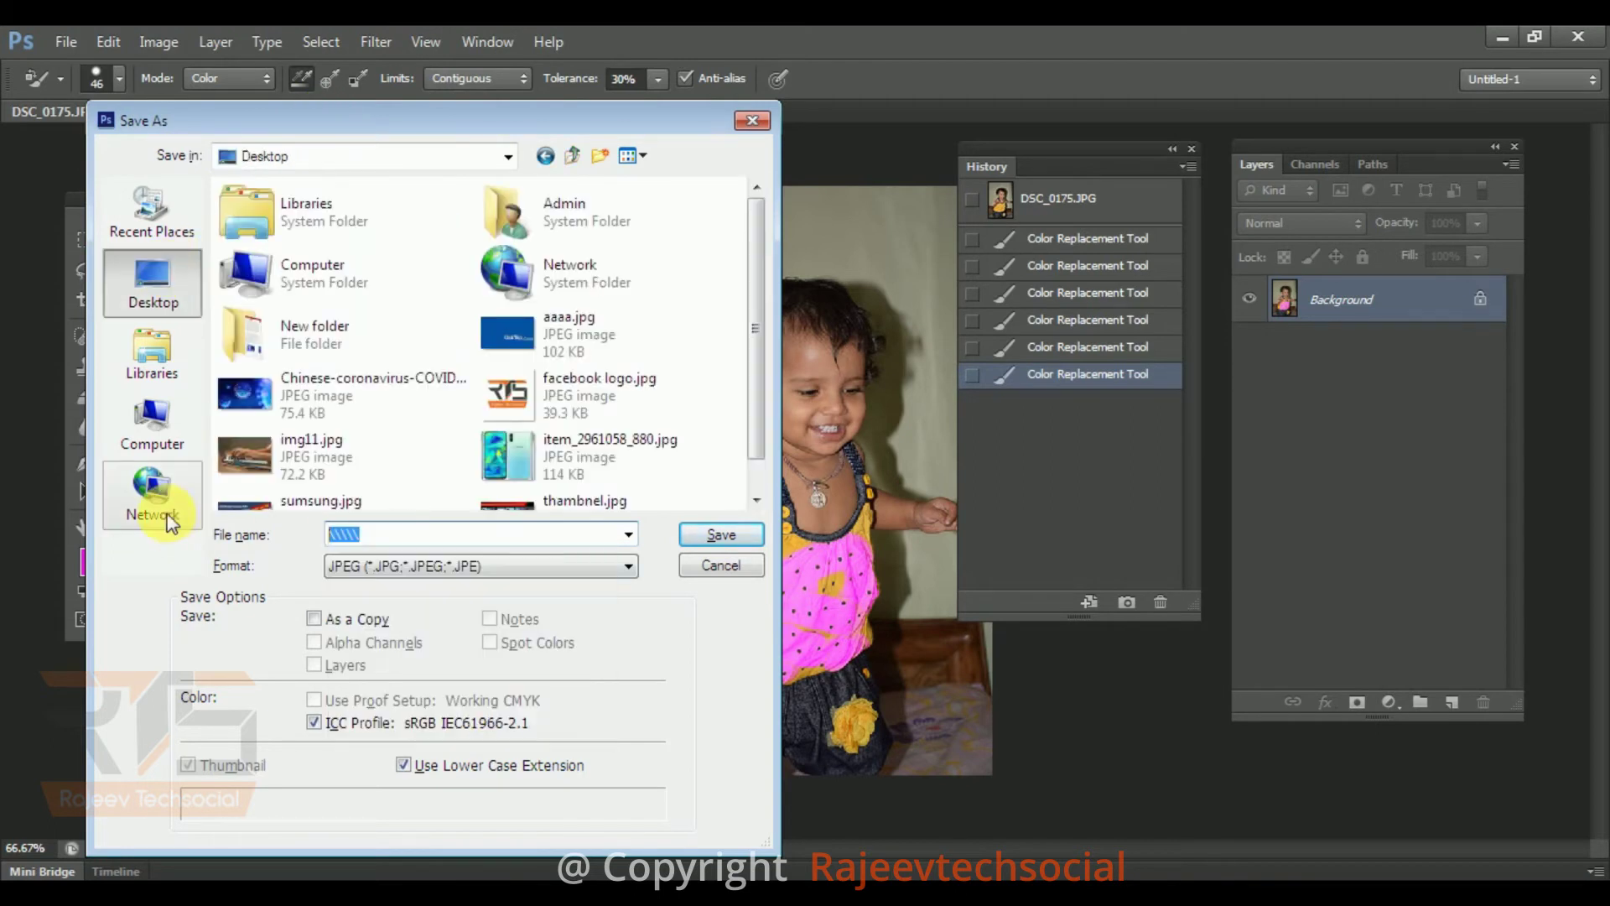
{"action": "type", "text": "\\"}
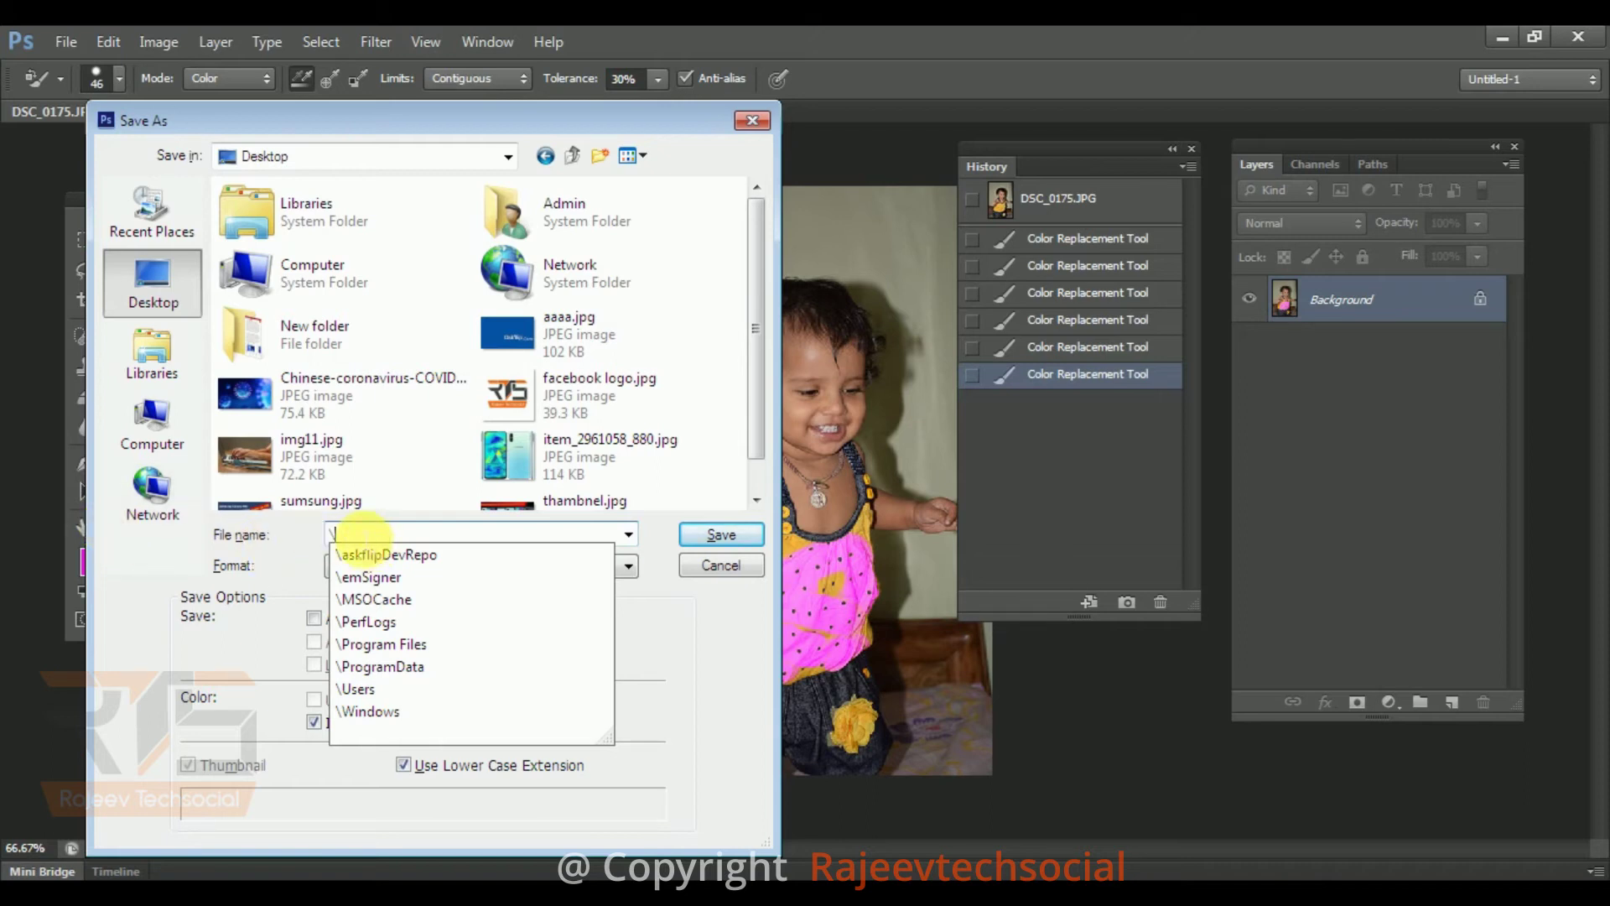
{"action": "key", "text": "BackSpace"}
{"action": "type", "text": "s"}
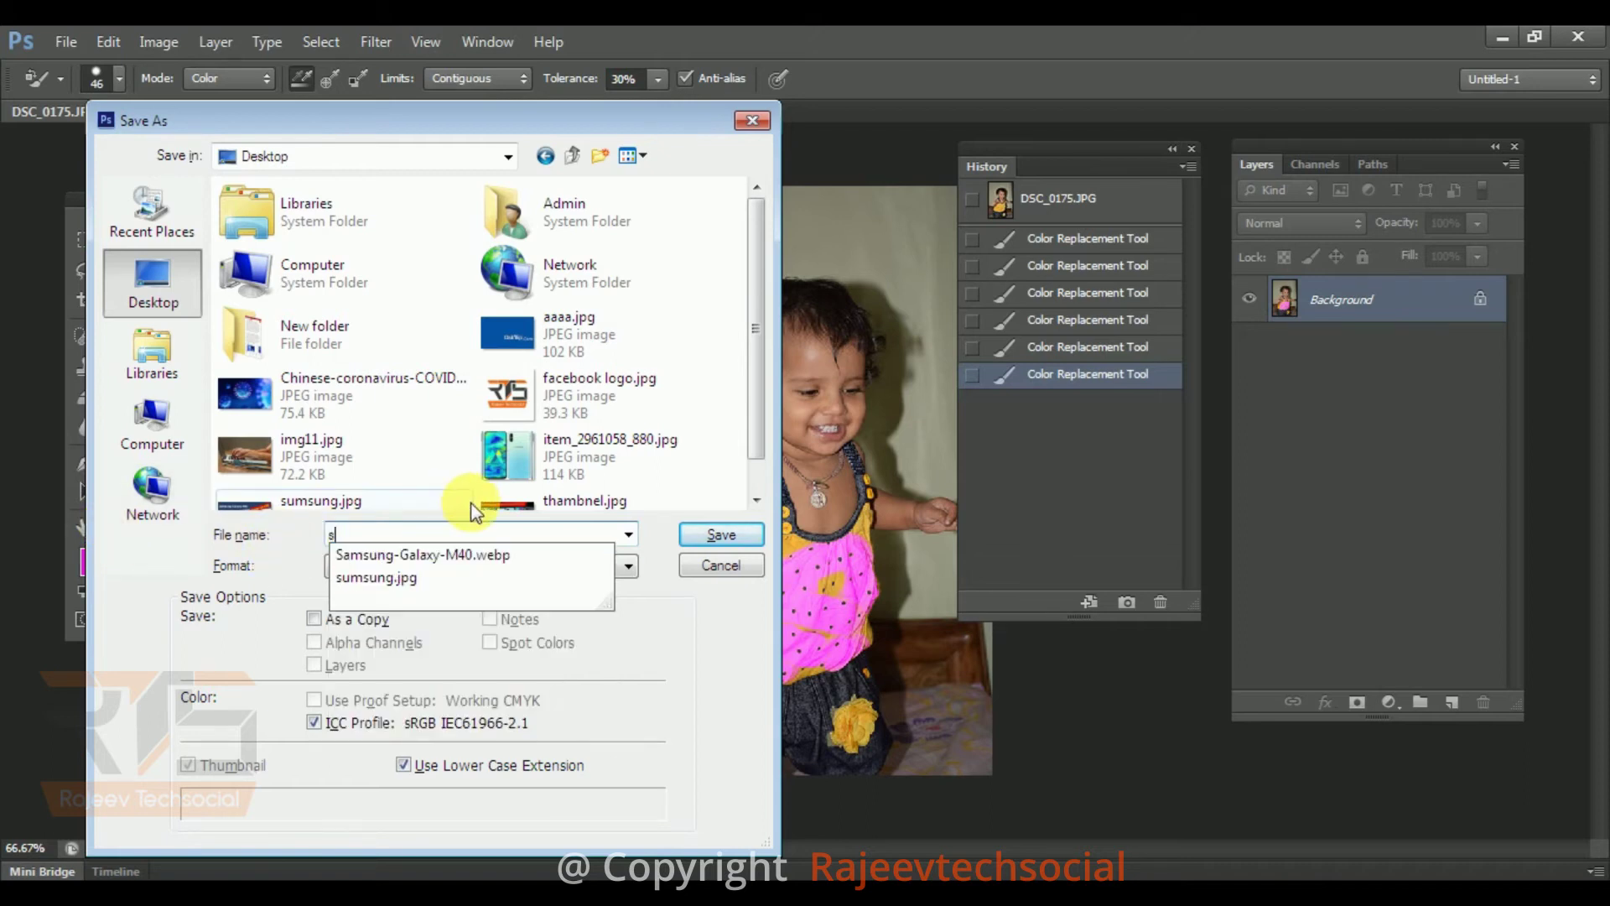
{"action": "left_click_drag", "start_coordinate": [385, 538], "coordinate": [190, 544]}
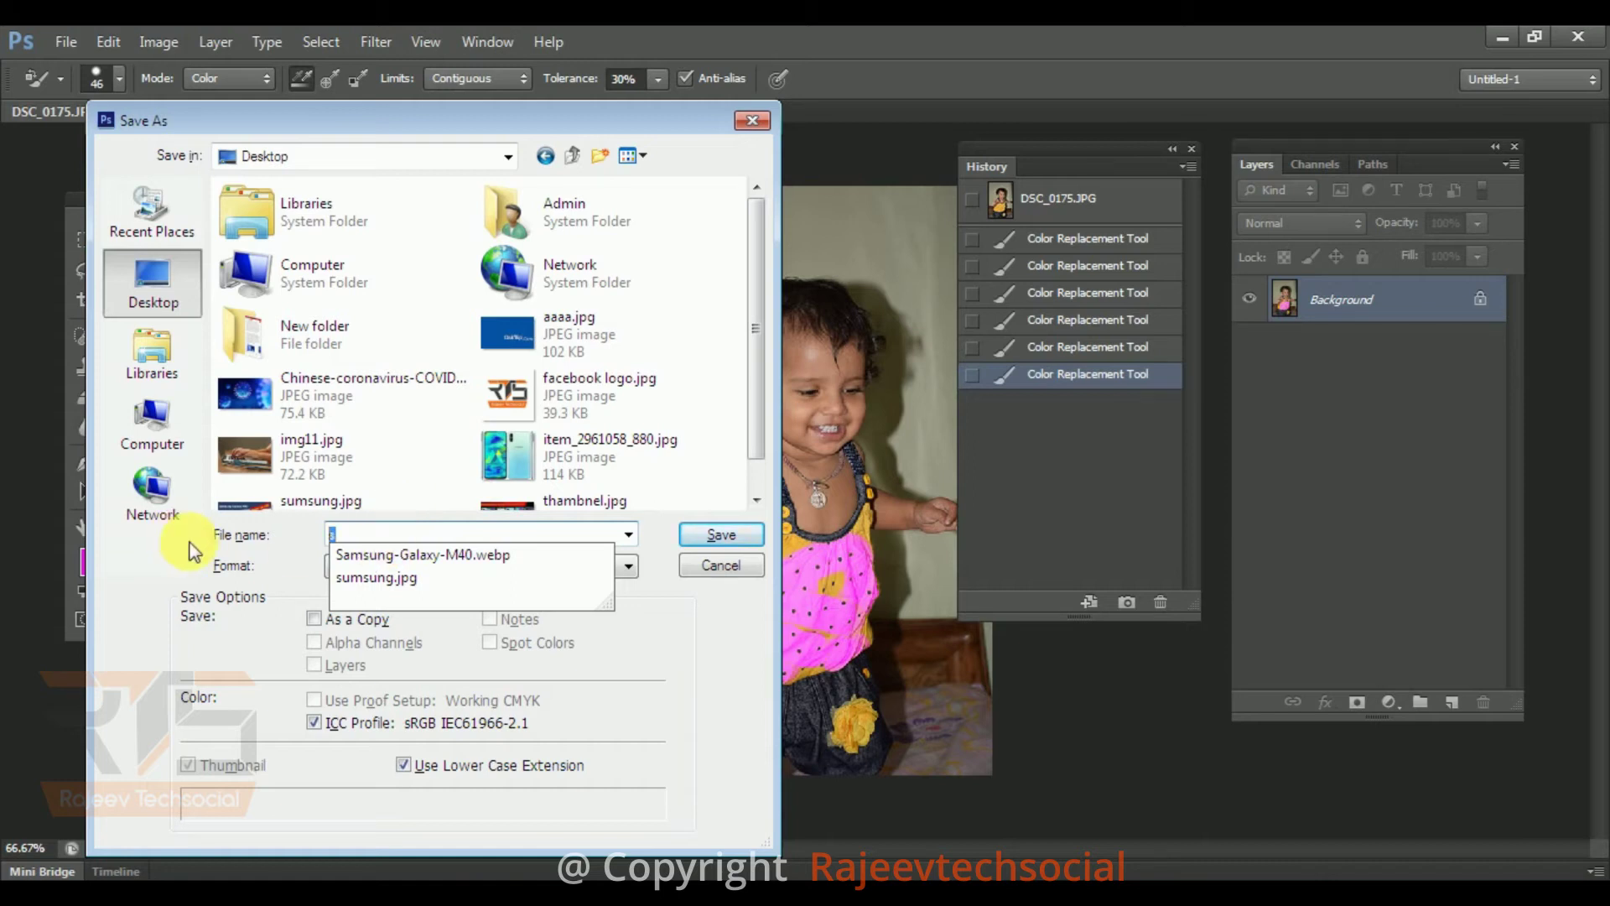
{"action": "type", "text": "f"}
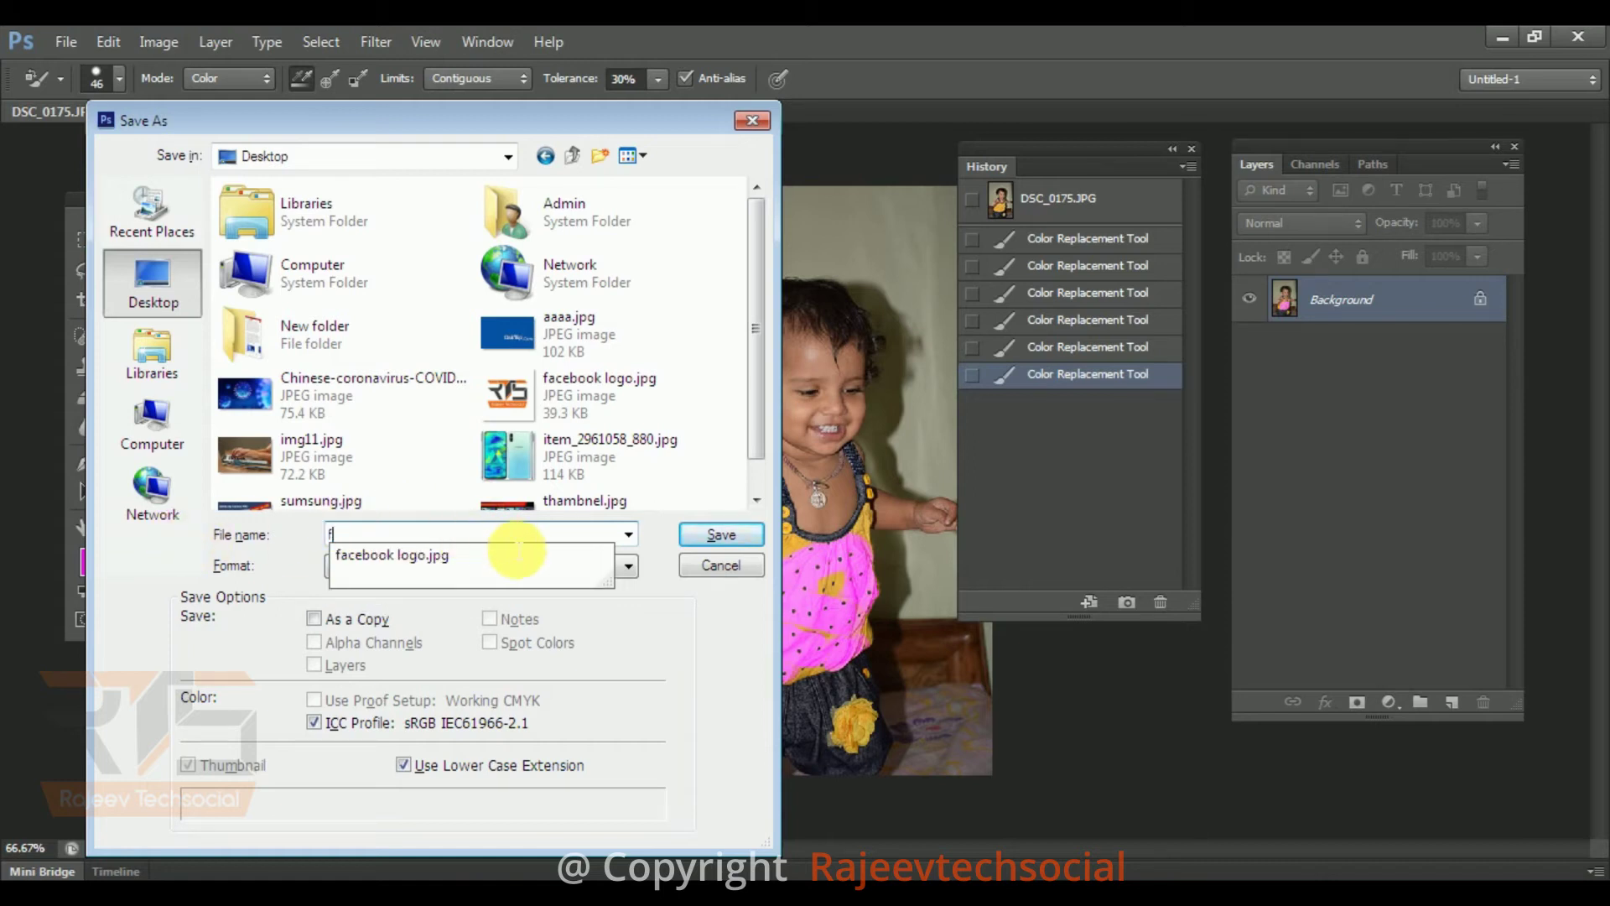
{"action": "left_click_drag", "start_coordinate": [403, 542], "coordinate": [178, 547]}
{"action": "type", "text": "\\s"}
{"action": "left_click_drag", "start_coordinate": [397, 545], "coordinate": [144, 517]}
{"action": "type", "text": "\\\\ss"}
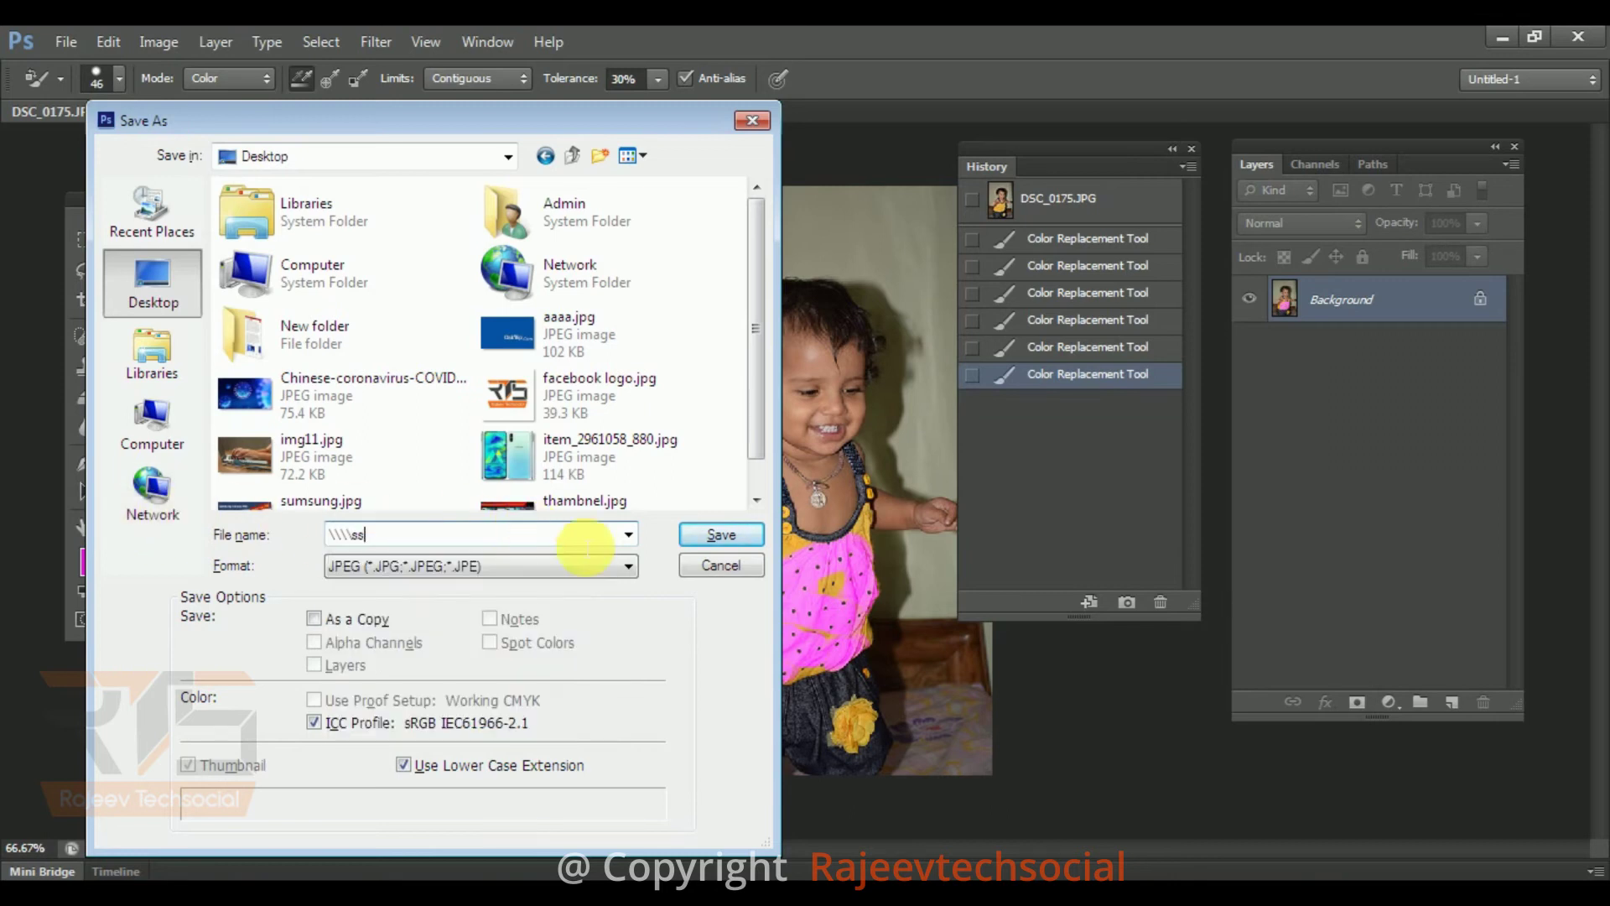
{"action": "left_click_drag", "start_coordinate": [585, 542], "coordinate": [36, 532]}
{"action": "type", "text": "\\d\\z\\\\s"}
{"action": "left_click_drag", "start_coordinate": [442, 534], "coordinate": [352, 534]}
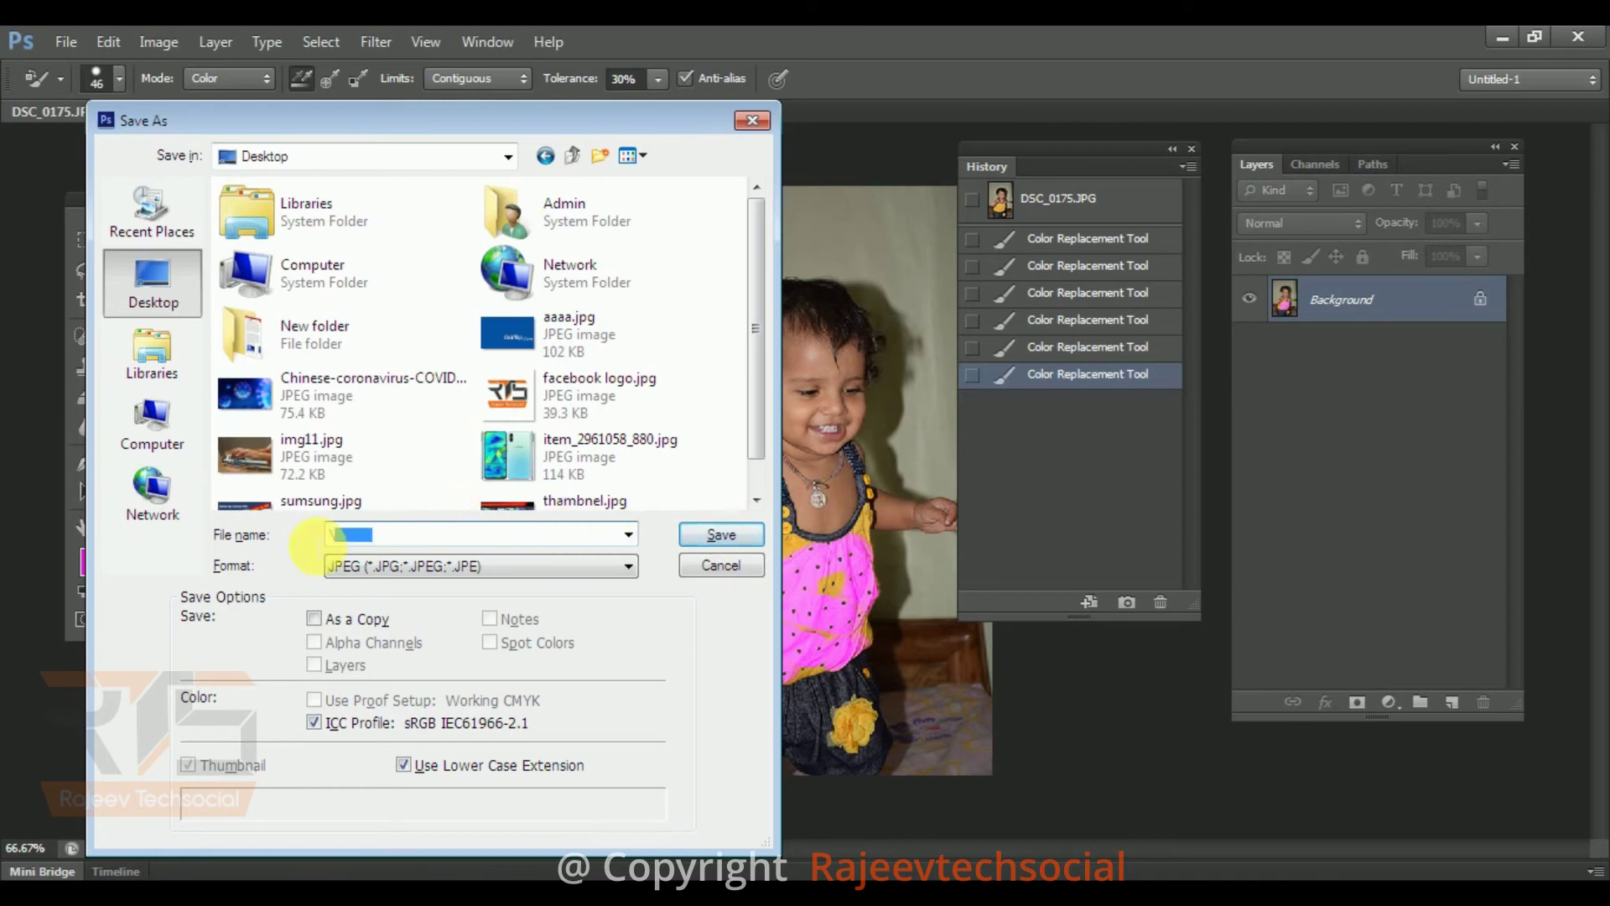
{"action": "type", "text": "d\\"}
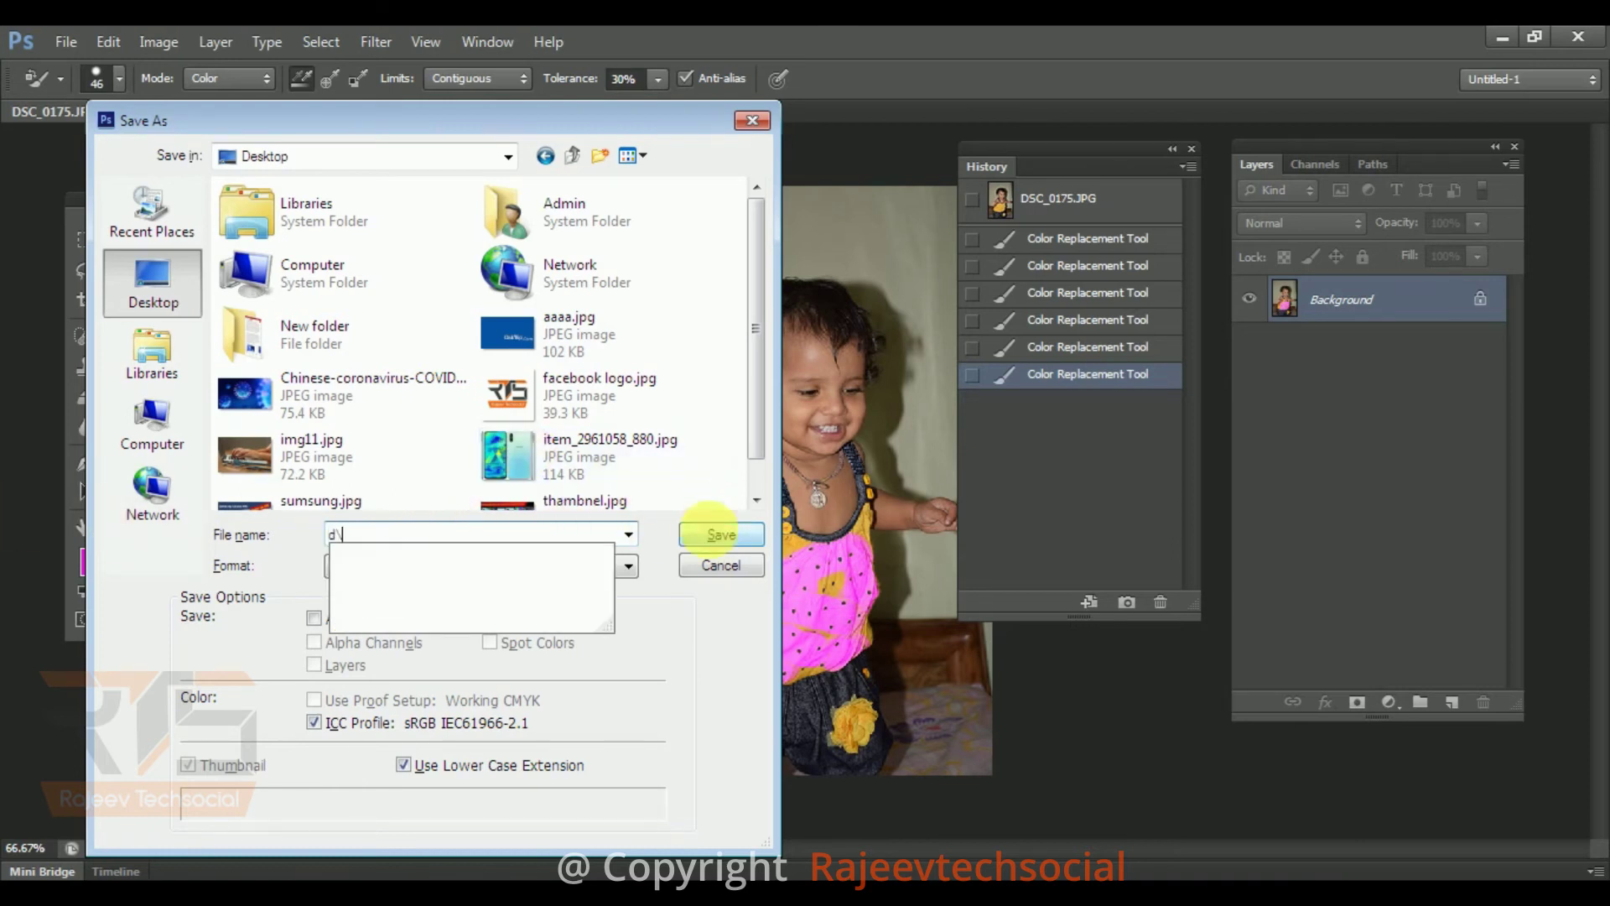
{"action": "left_click", "coordinate": [714, 536]}
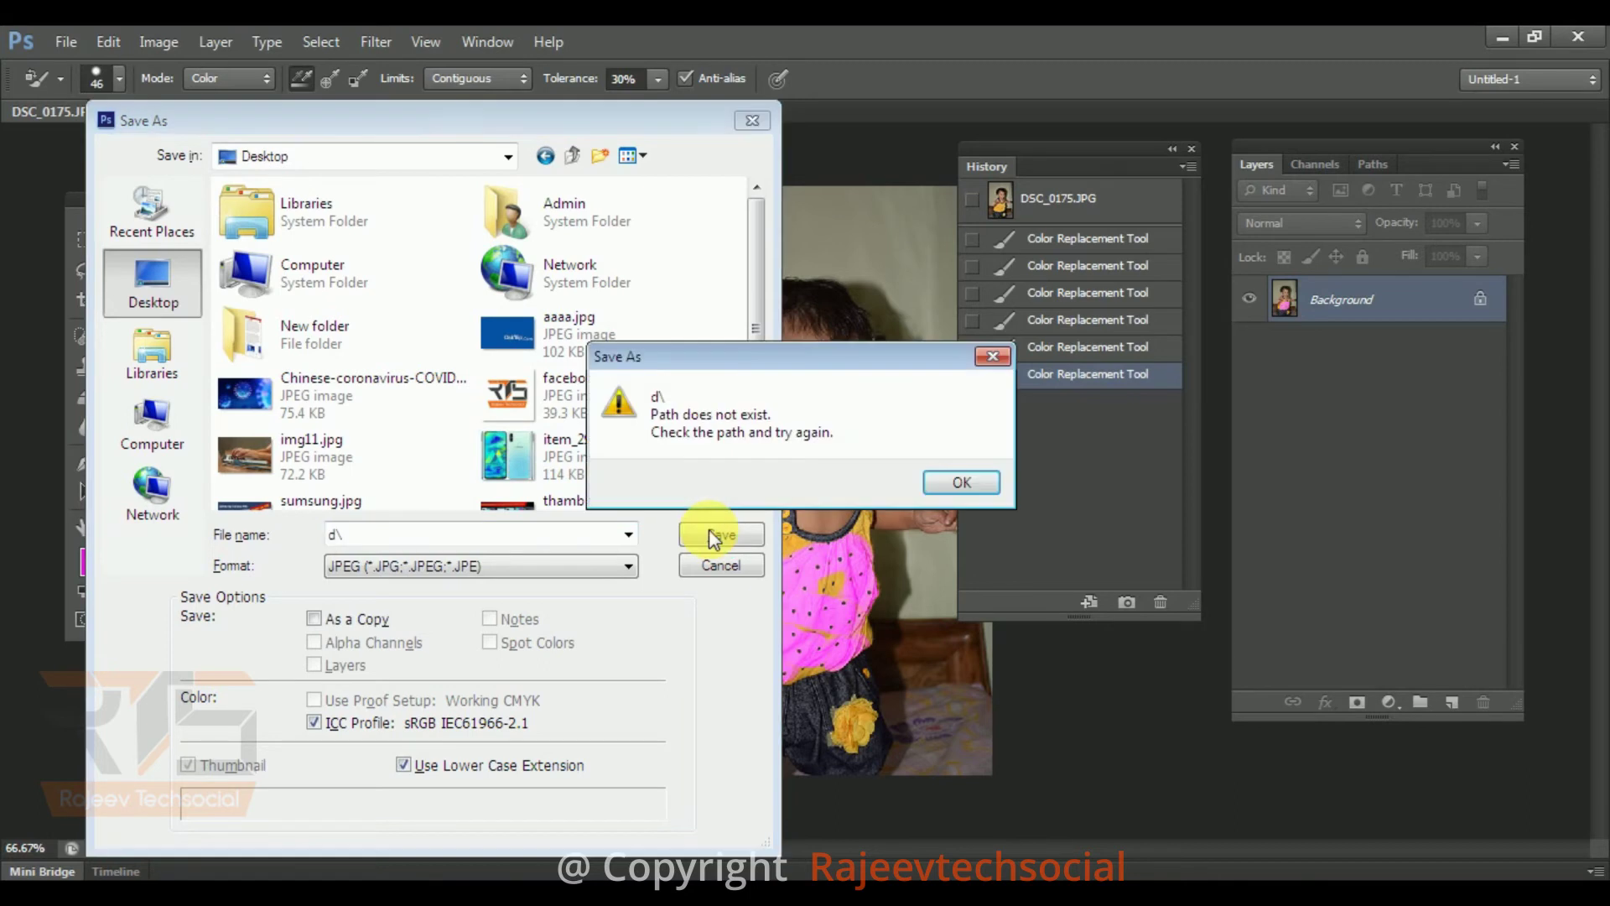
{"action": "left_click", "coordinate": [941, 478]}
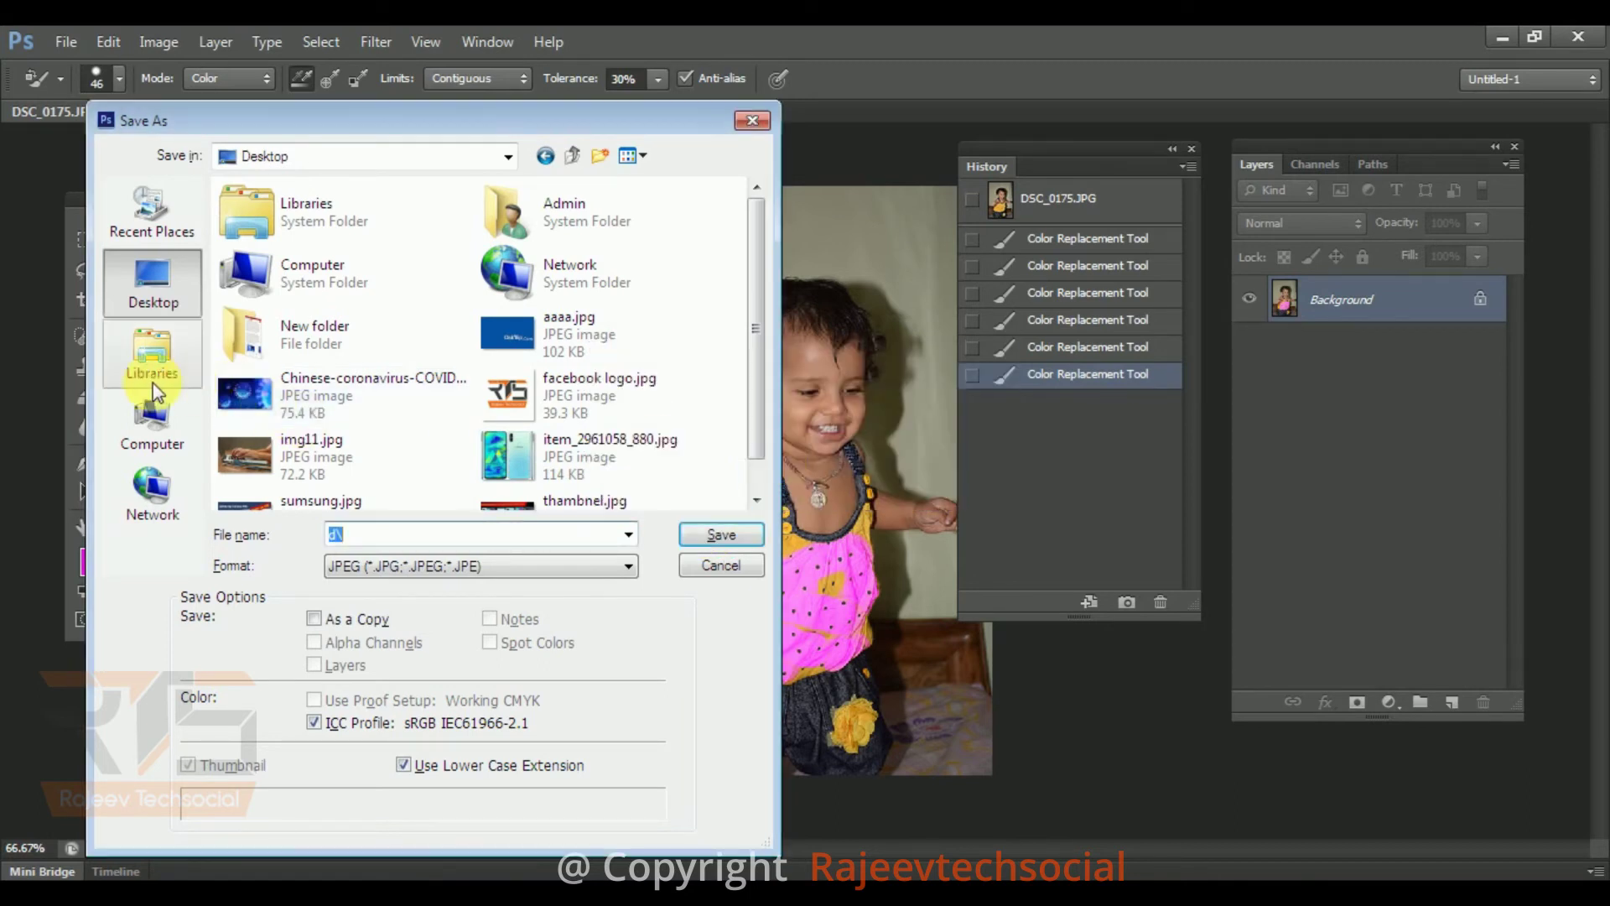
{"action": "type", "text": "\\"}
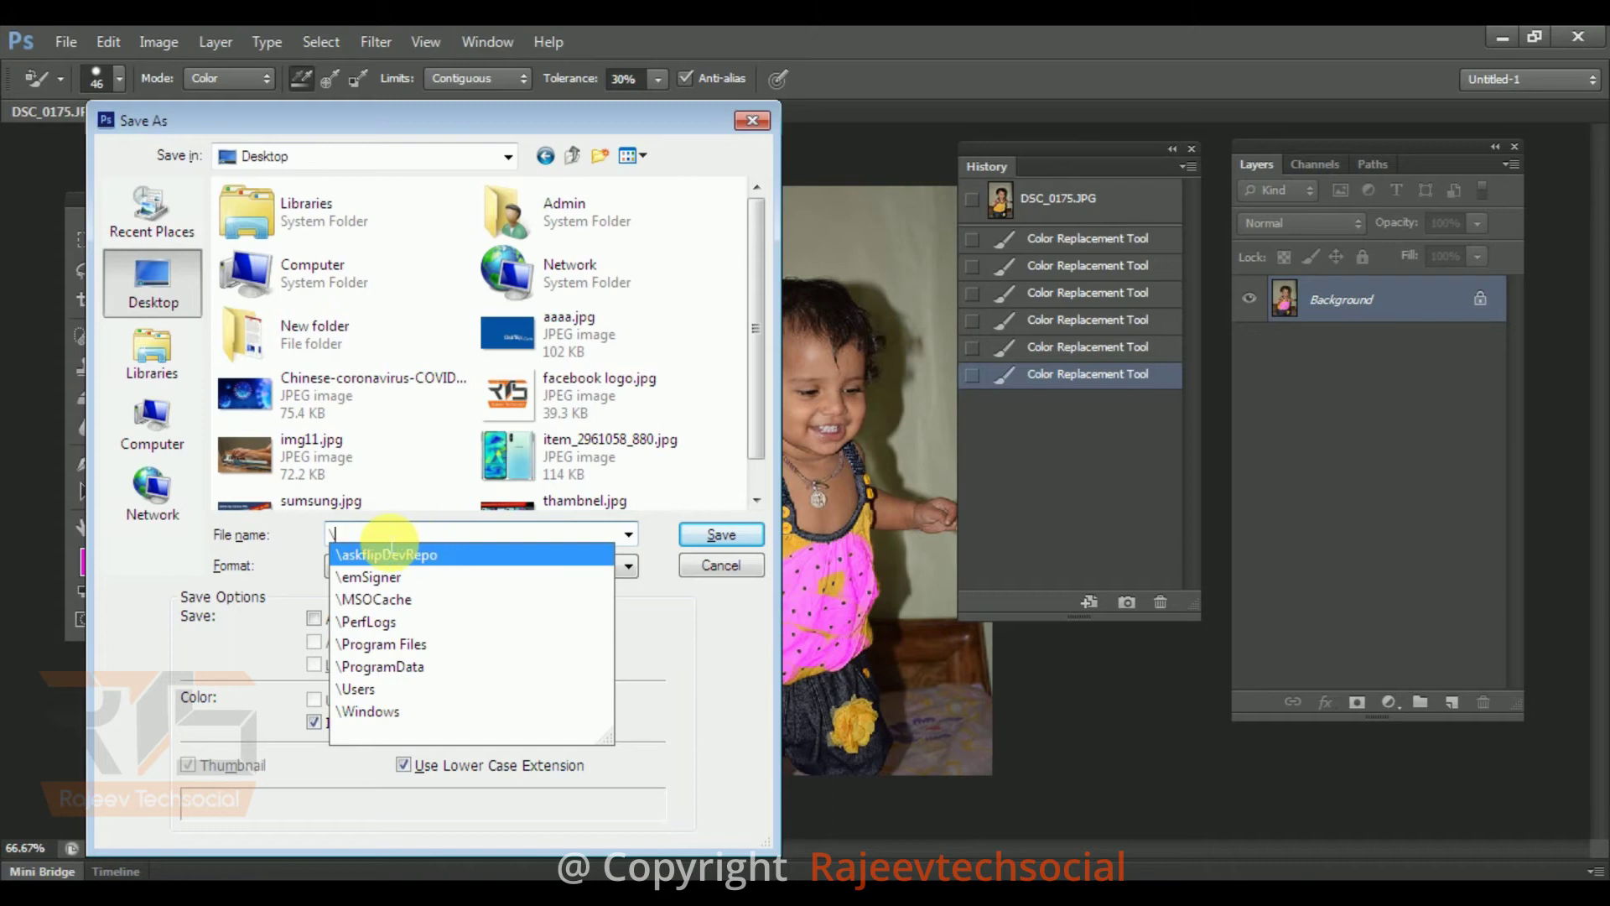
{"action": "type", "text": "\\"}
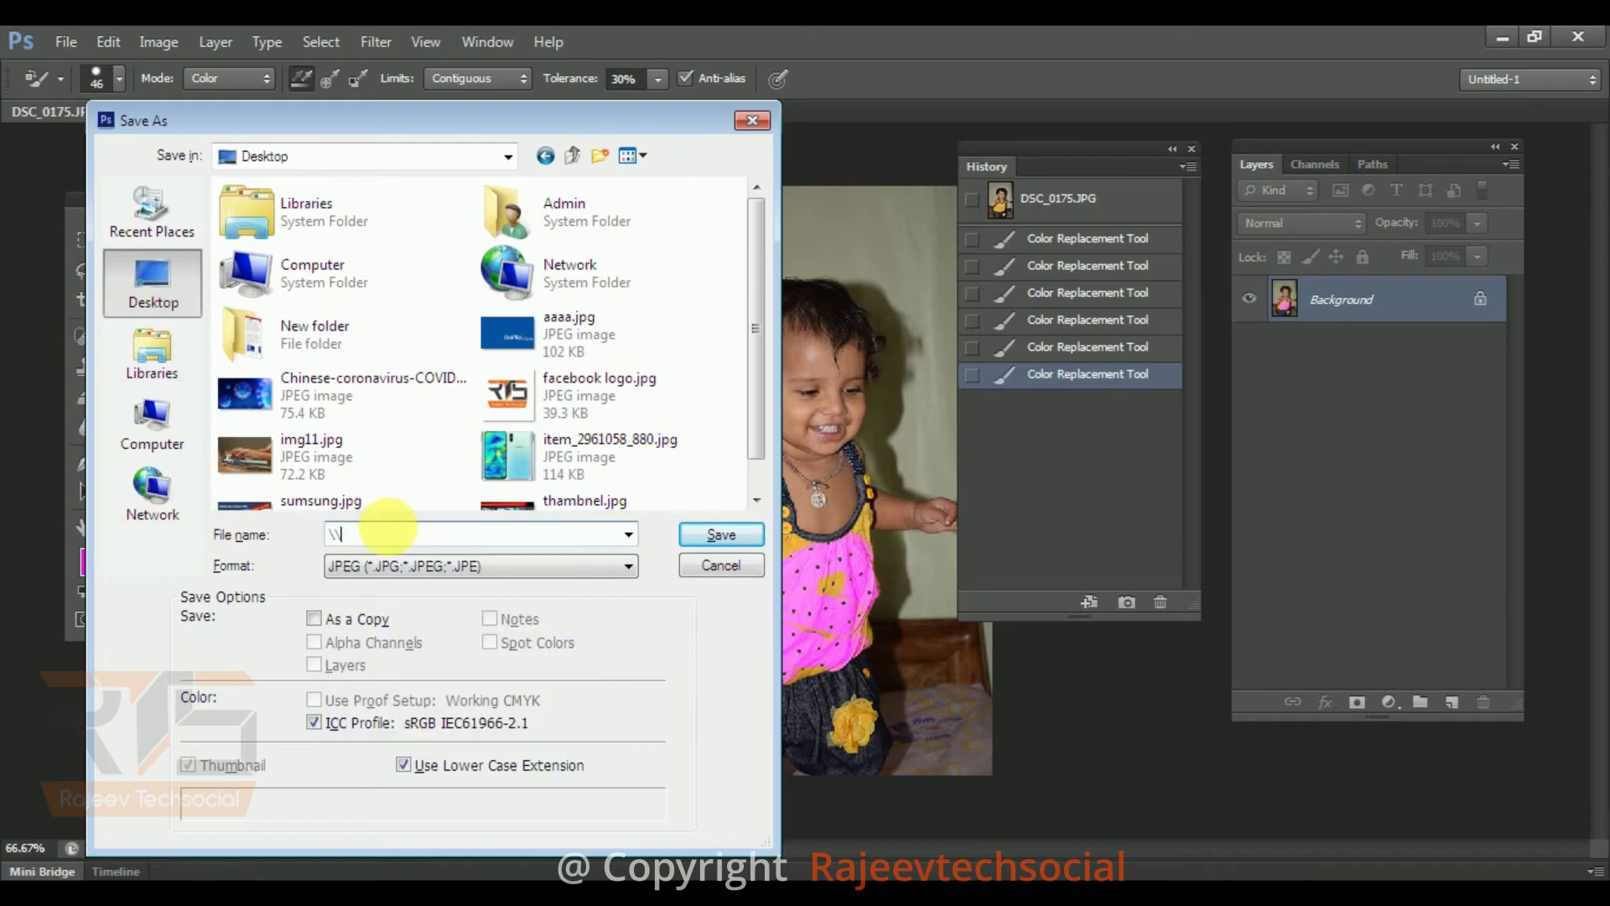
{"action": "key", "text": "BackSpace"}
{"action": "key", "text": "BackSpace"}
{"action": "type", "text": "d\\\\\\\\\\\\xc"}
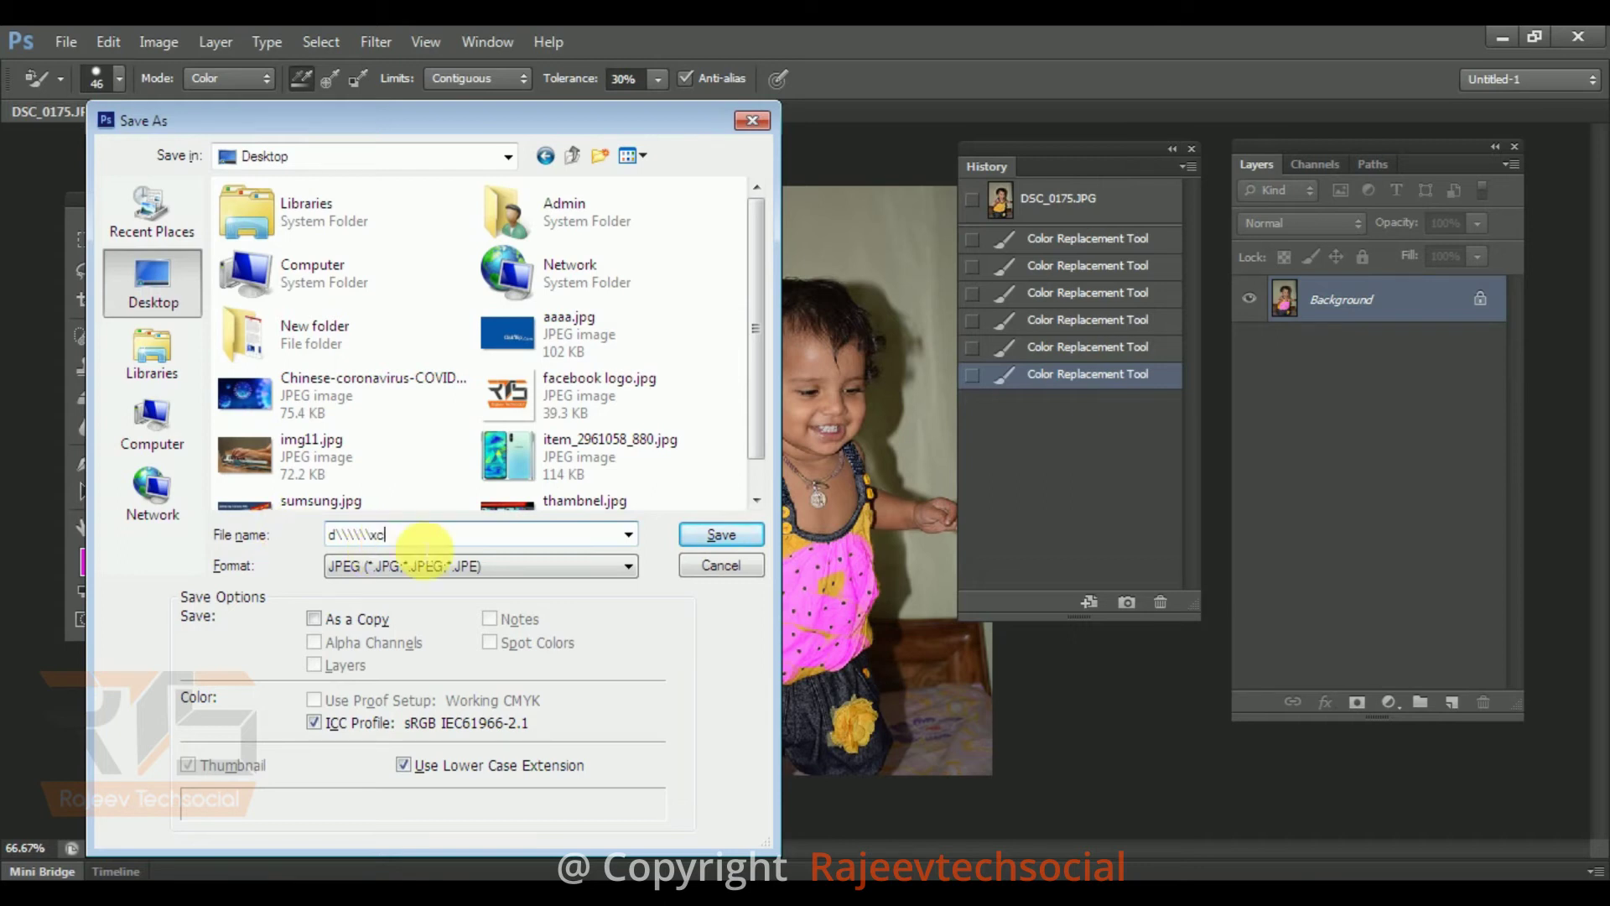
- Name the file DDDD and save it as a JPEG, accepting quality 8 (High) and the Baseline ("Standard") format
{"action": "key", "text": "ctrl+a"}
{"action": "type", "text": "DDDD"}
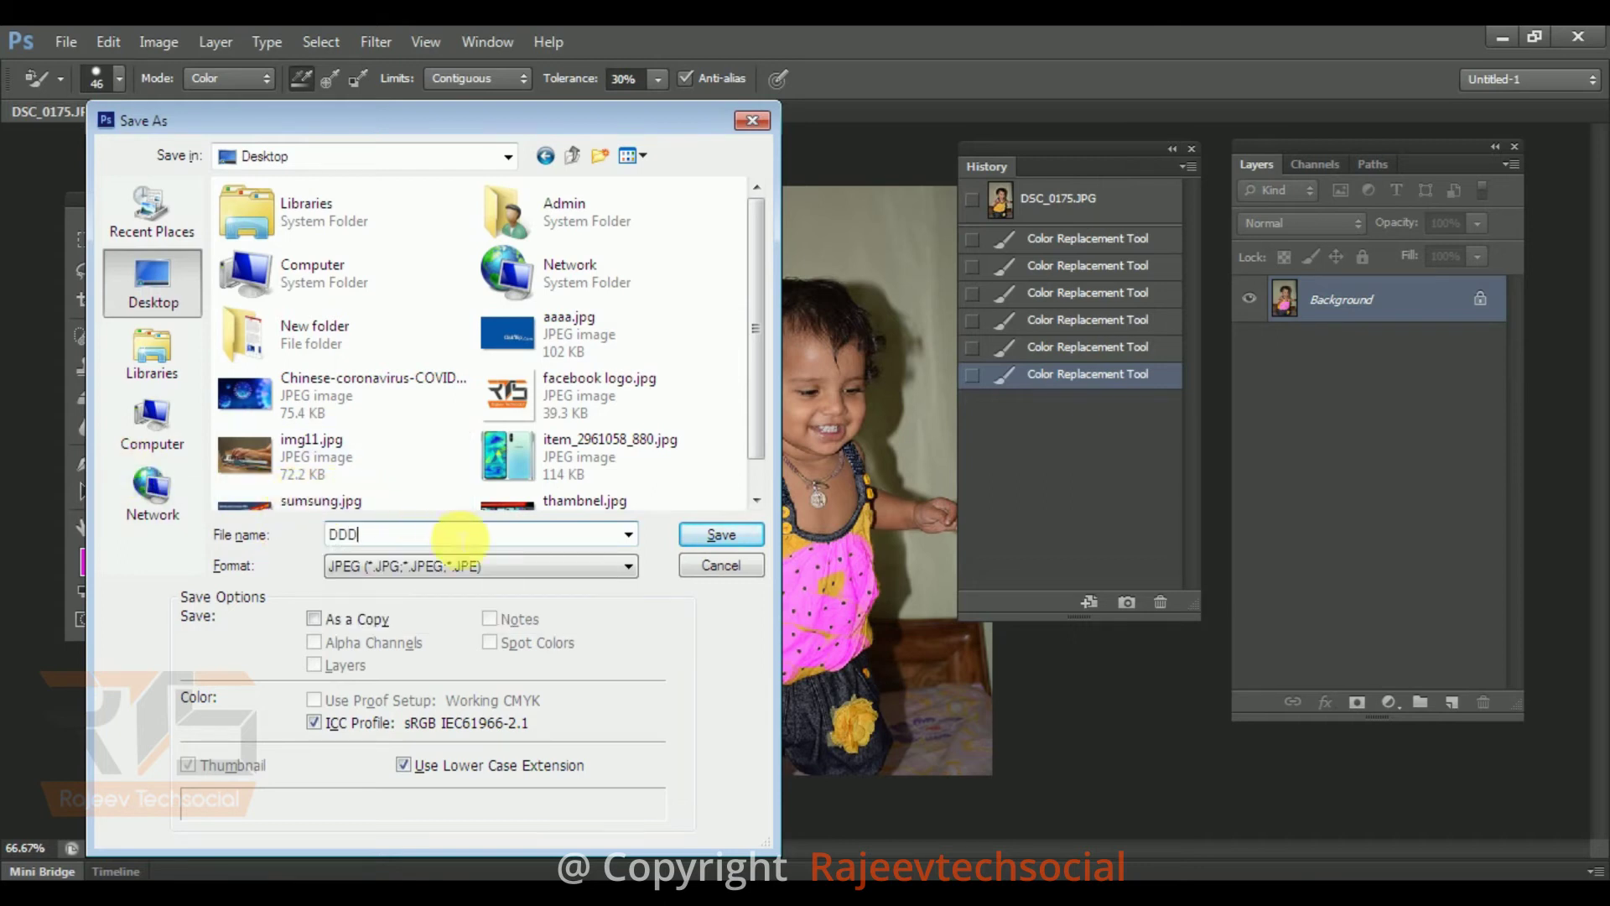
{"action": "left_click", "coordinate": [720, 535]}
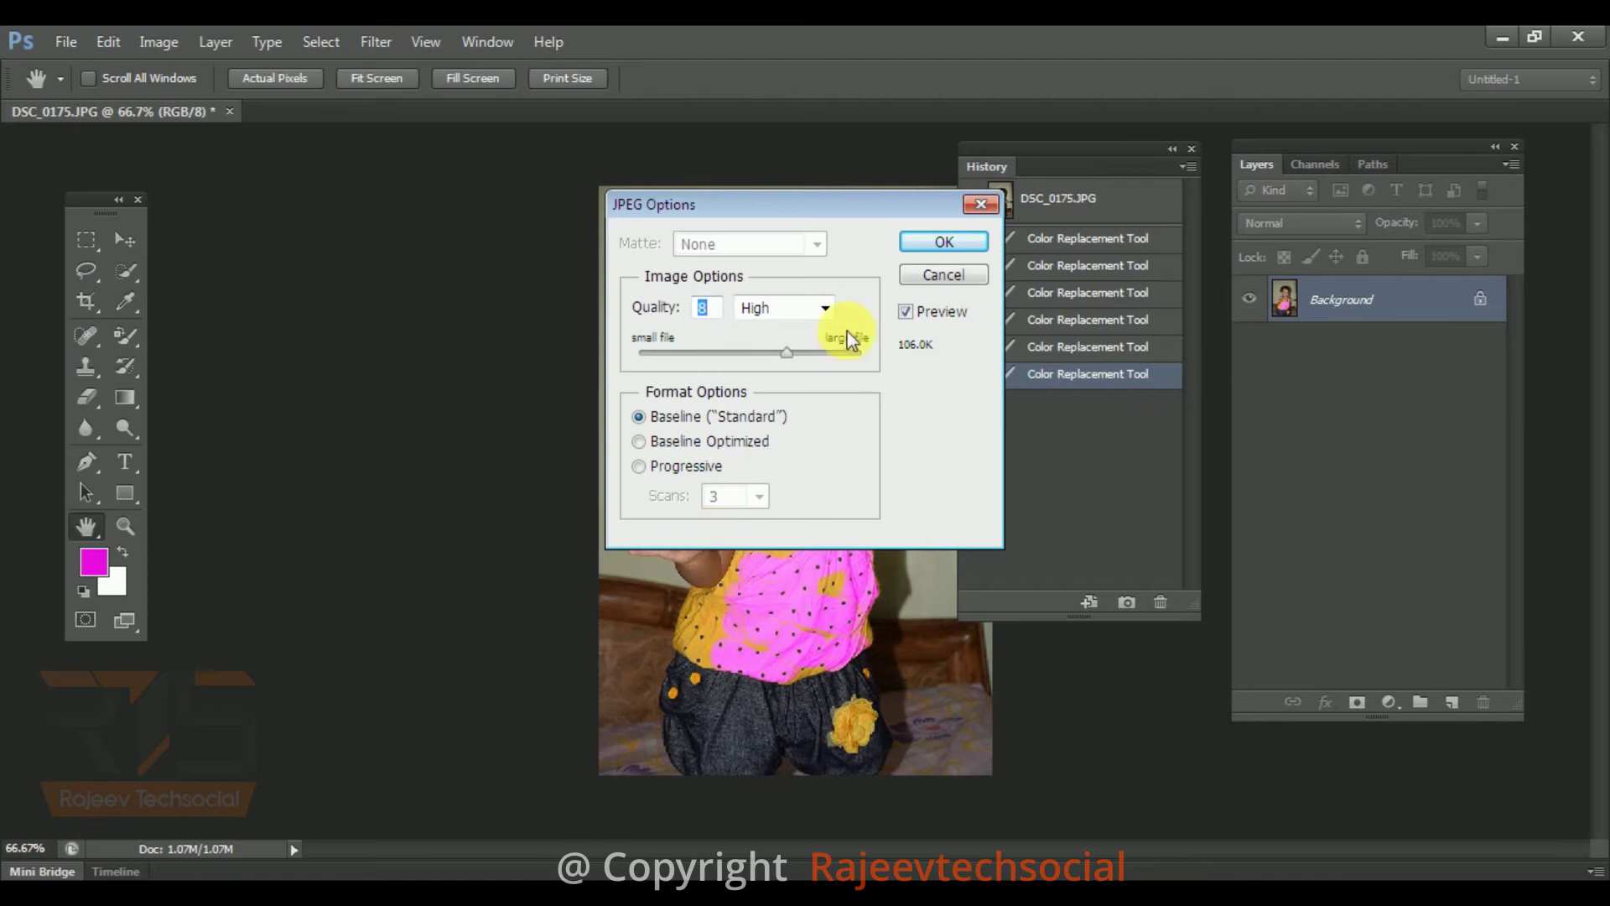
{"action": "left_click", "coordinate": [934, 235]}
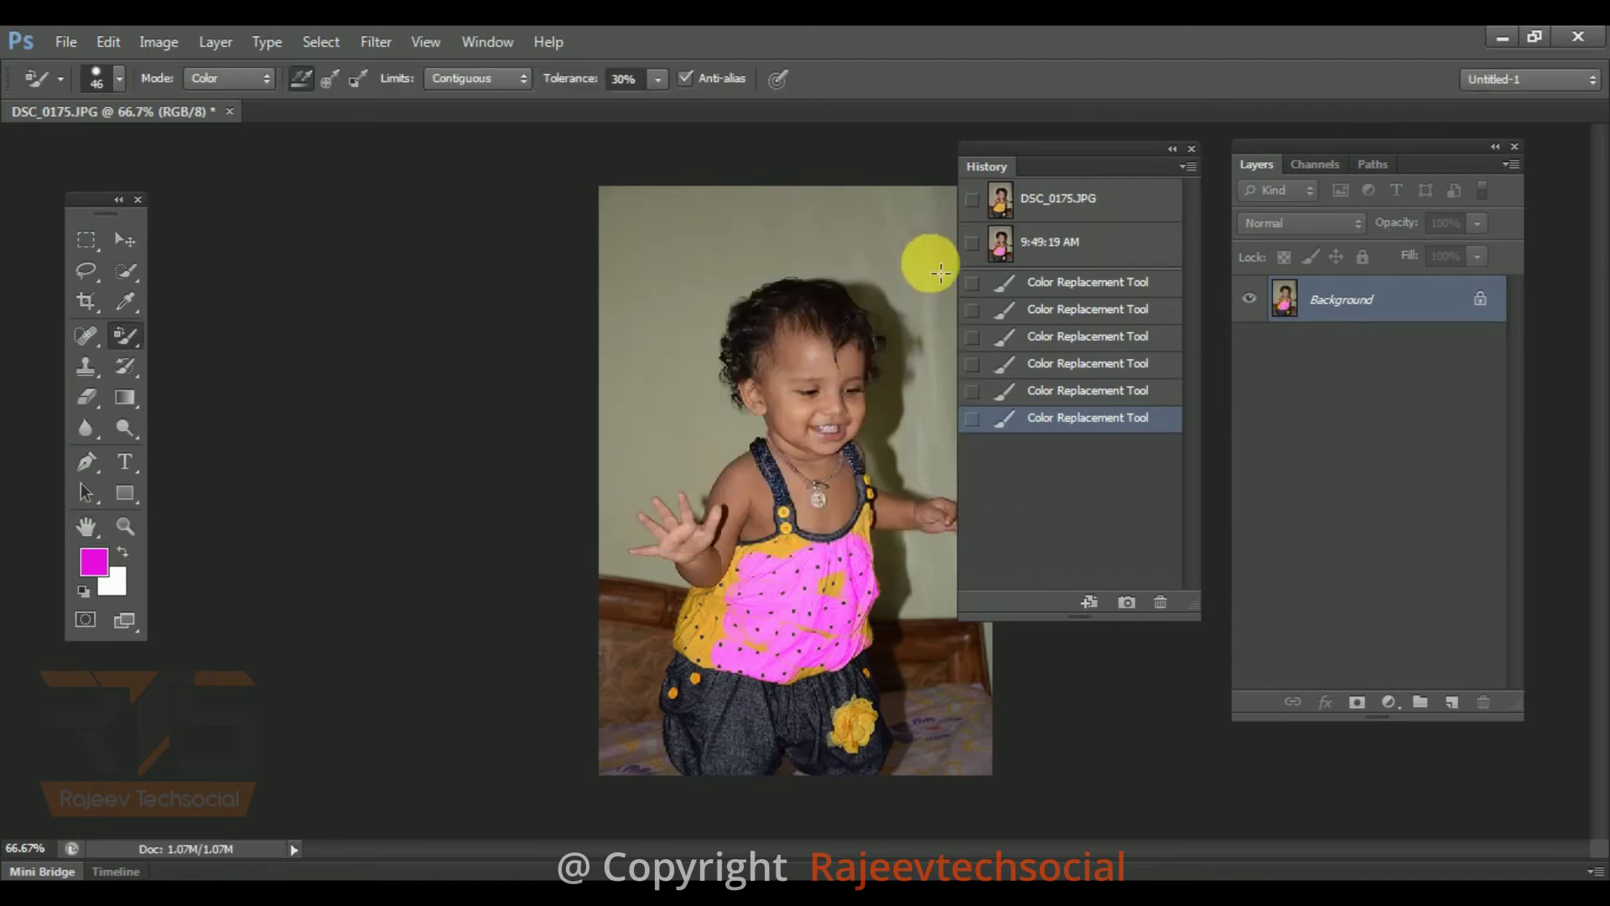
- Compare the 9:49:19 AM snapshot with the first and third Color Replacement Tool states, finishing on the snapshot
{"action": "left_click", "coordinate": [1072, 242]}
{"action": "left_click", "coordinate": [1068, 291]}
{"action": "left_click", "coordinate": [1087, 337]}
{"action": "left_click", "coordinate": [1056, 257]}
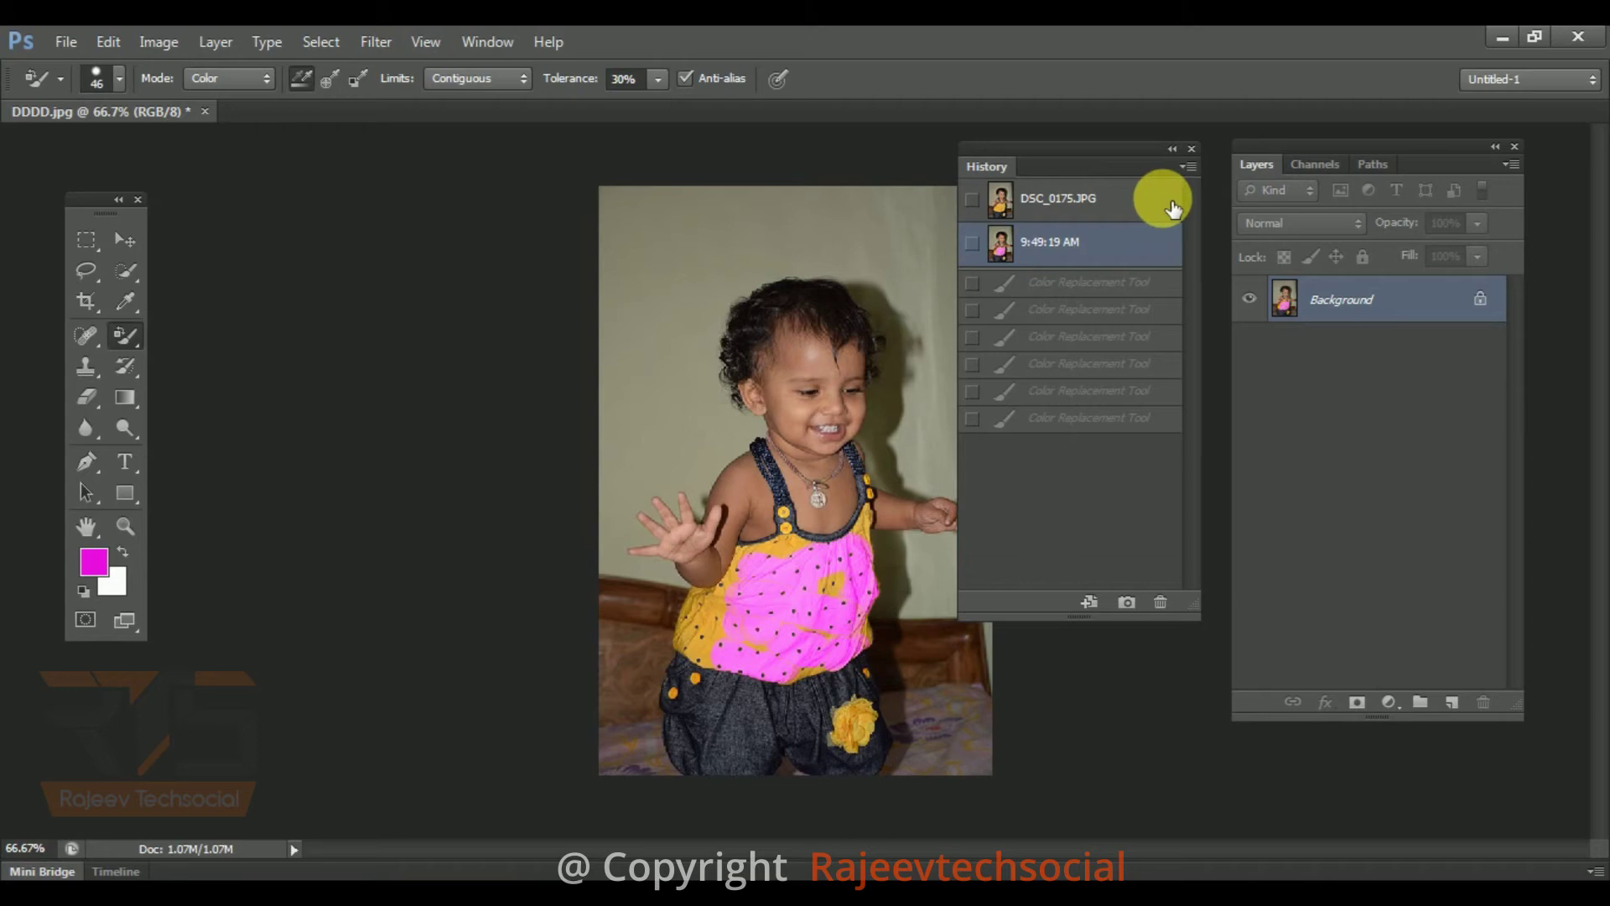
- Review the History Options and the commands available for the 9:49:19 AM snapshot
{"action": "left_click", "coordinate": [1189, 167]}
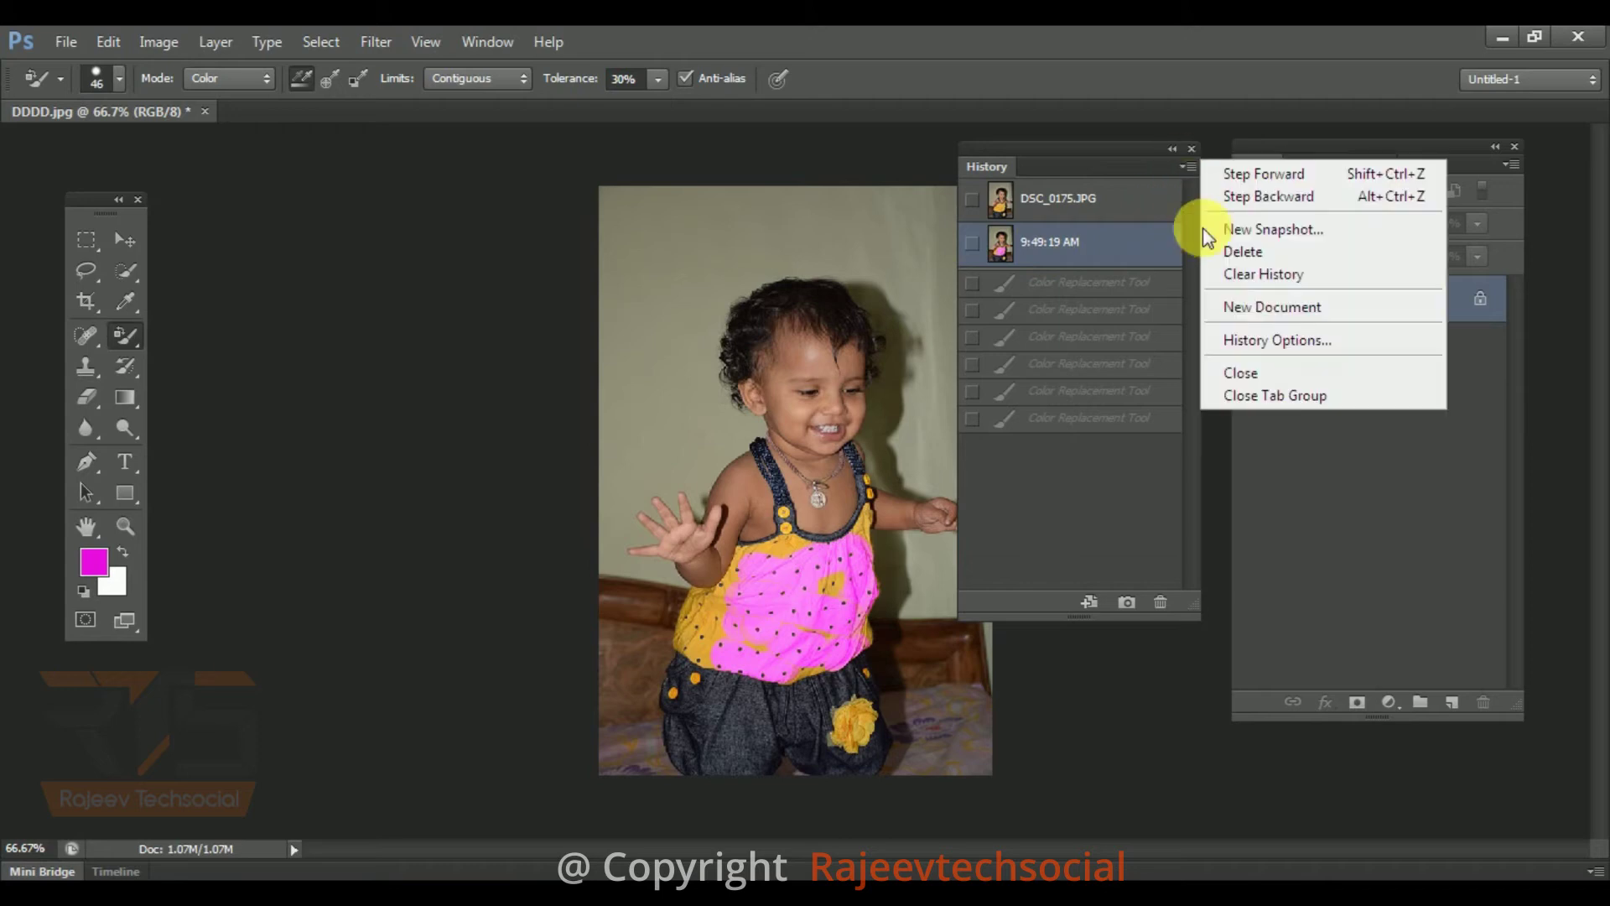
{"action": "left_click", "coordinate": [1261, 339]}
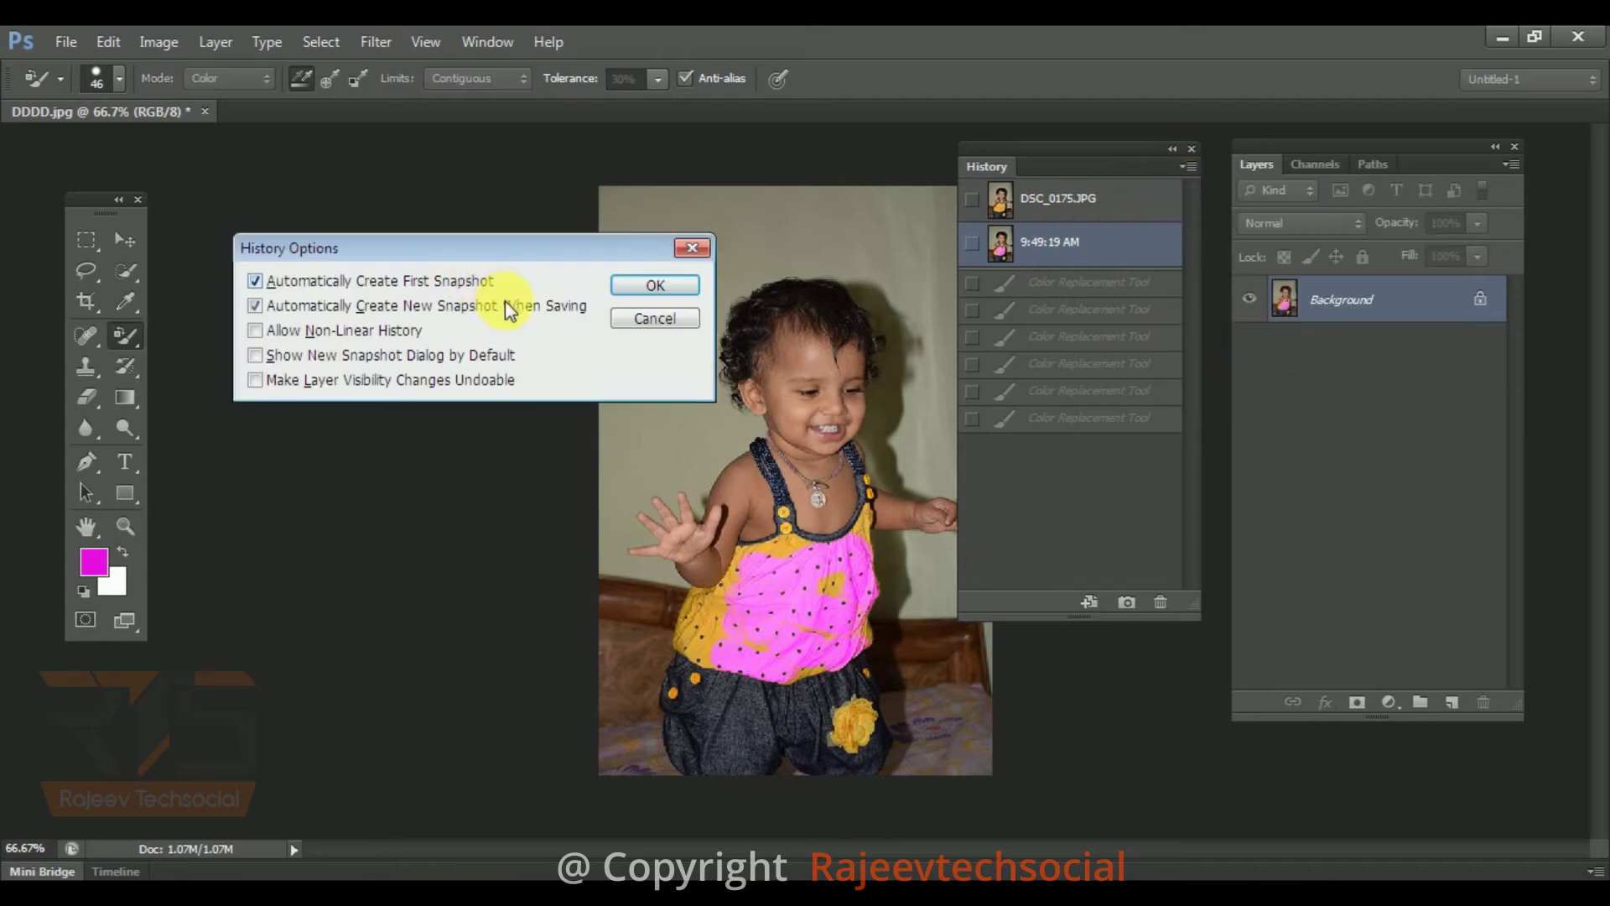
{"action": "left_click", "coordinate": [675, 285]}
{"action": "key", "text": "s"}
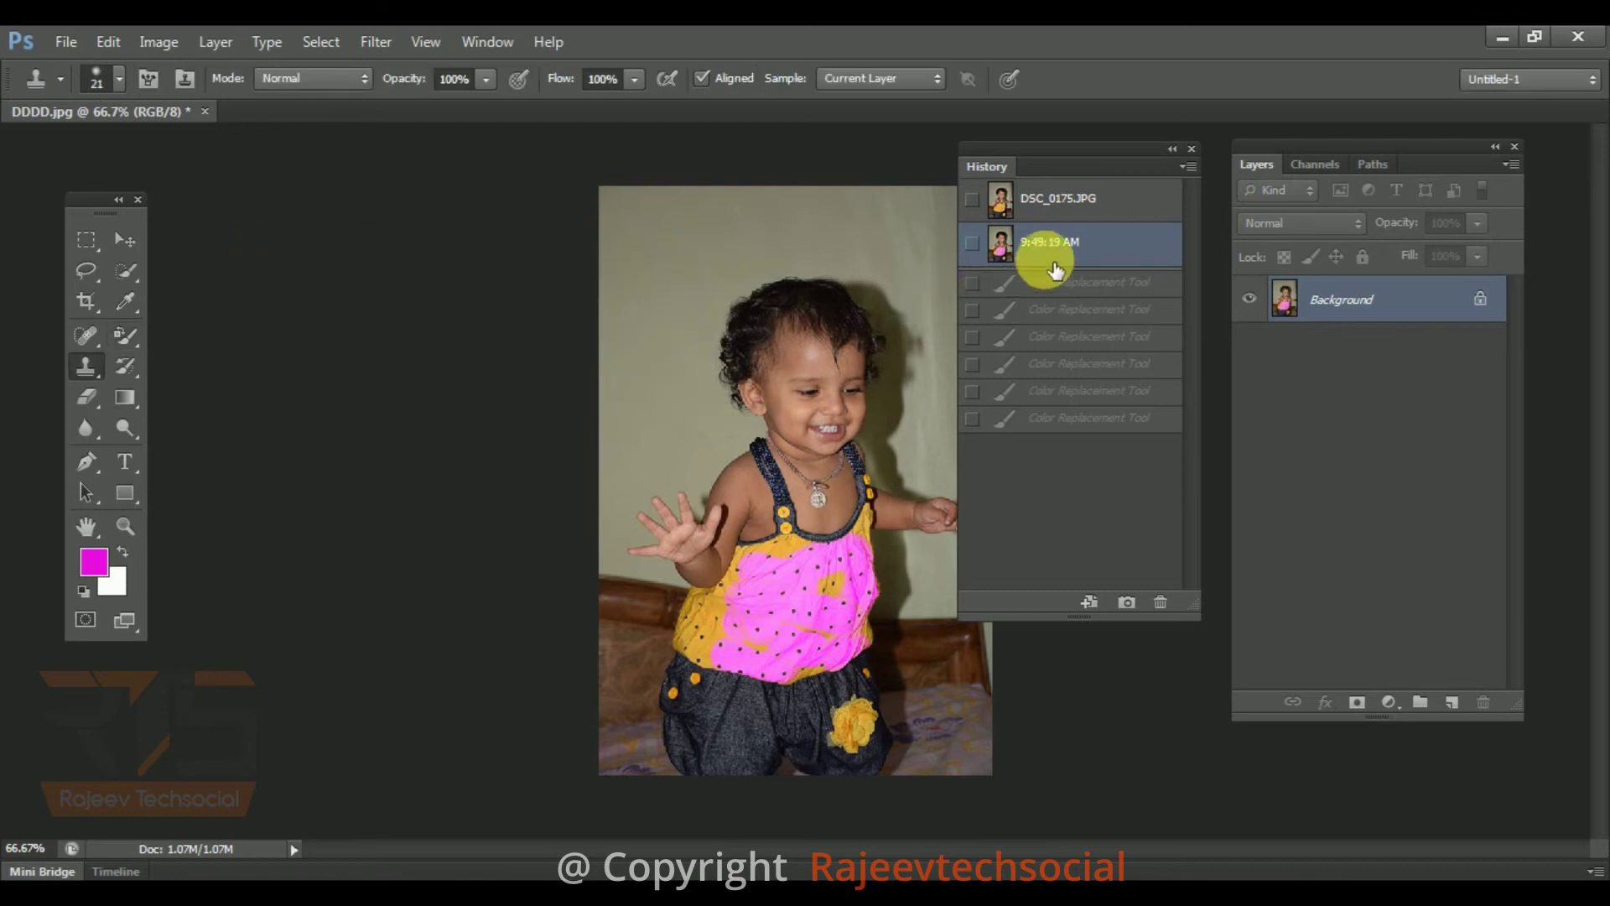
{"action": "right_click", "coordinate": [1051, 252]}
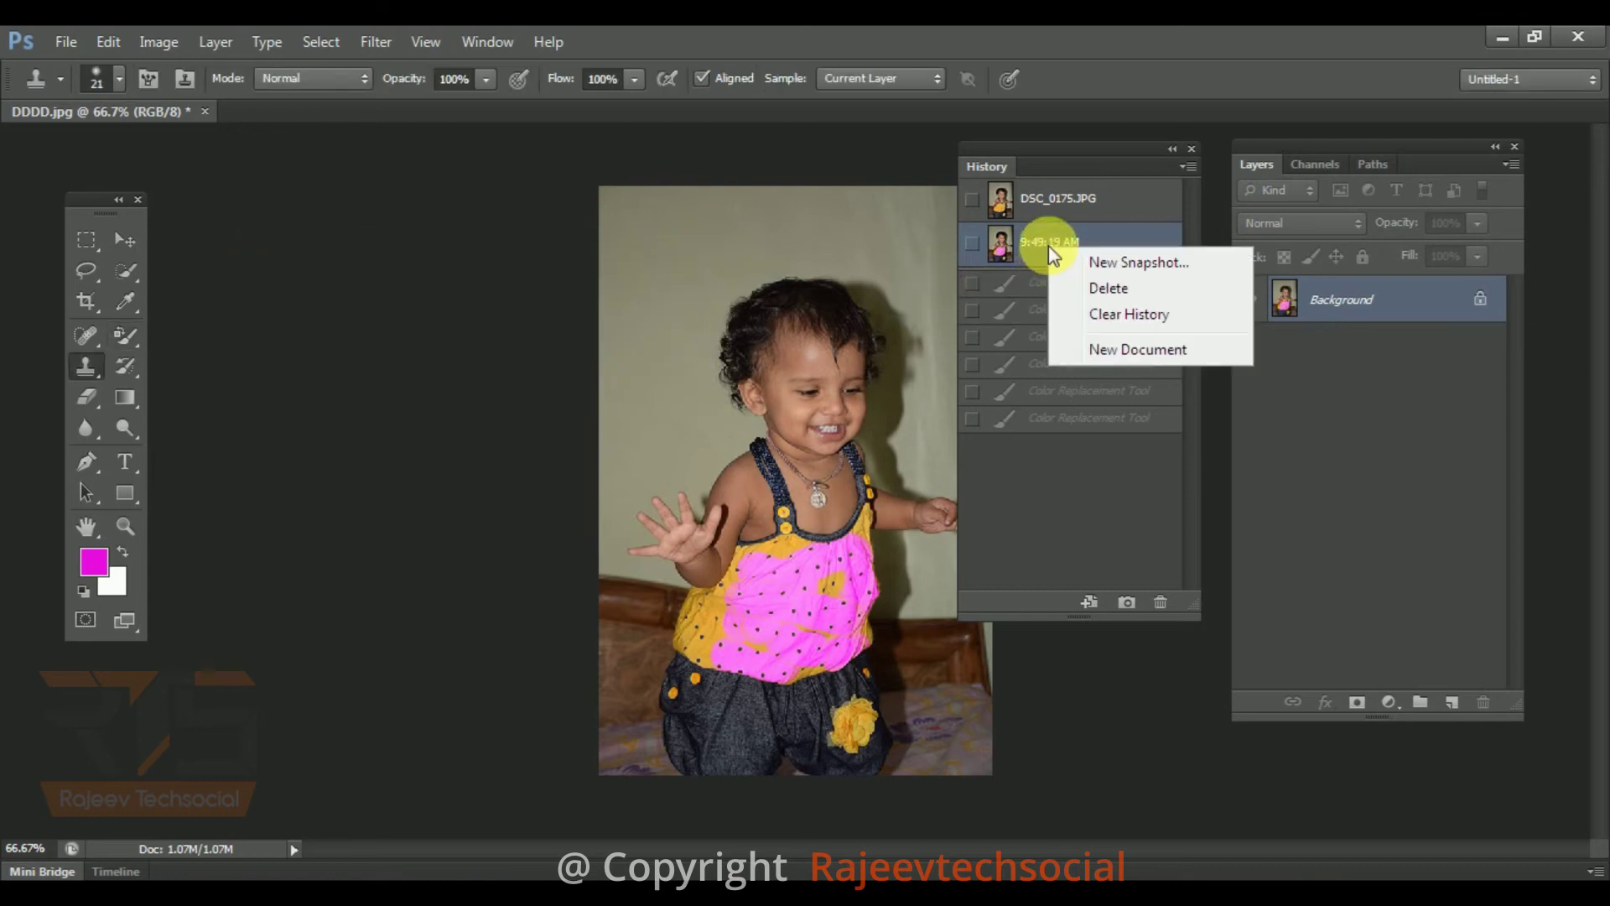
{"action": "left_click", "coordinate": [1151, 179]}
- Enable Allow Non-Linear History in the History Options
{"action": "left_click", "coordinate": [1186, 165]}
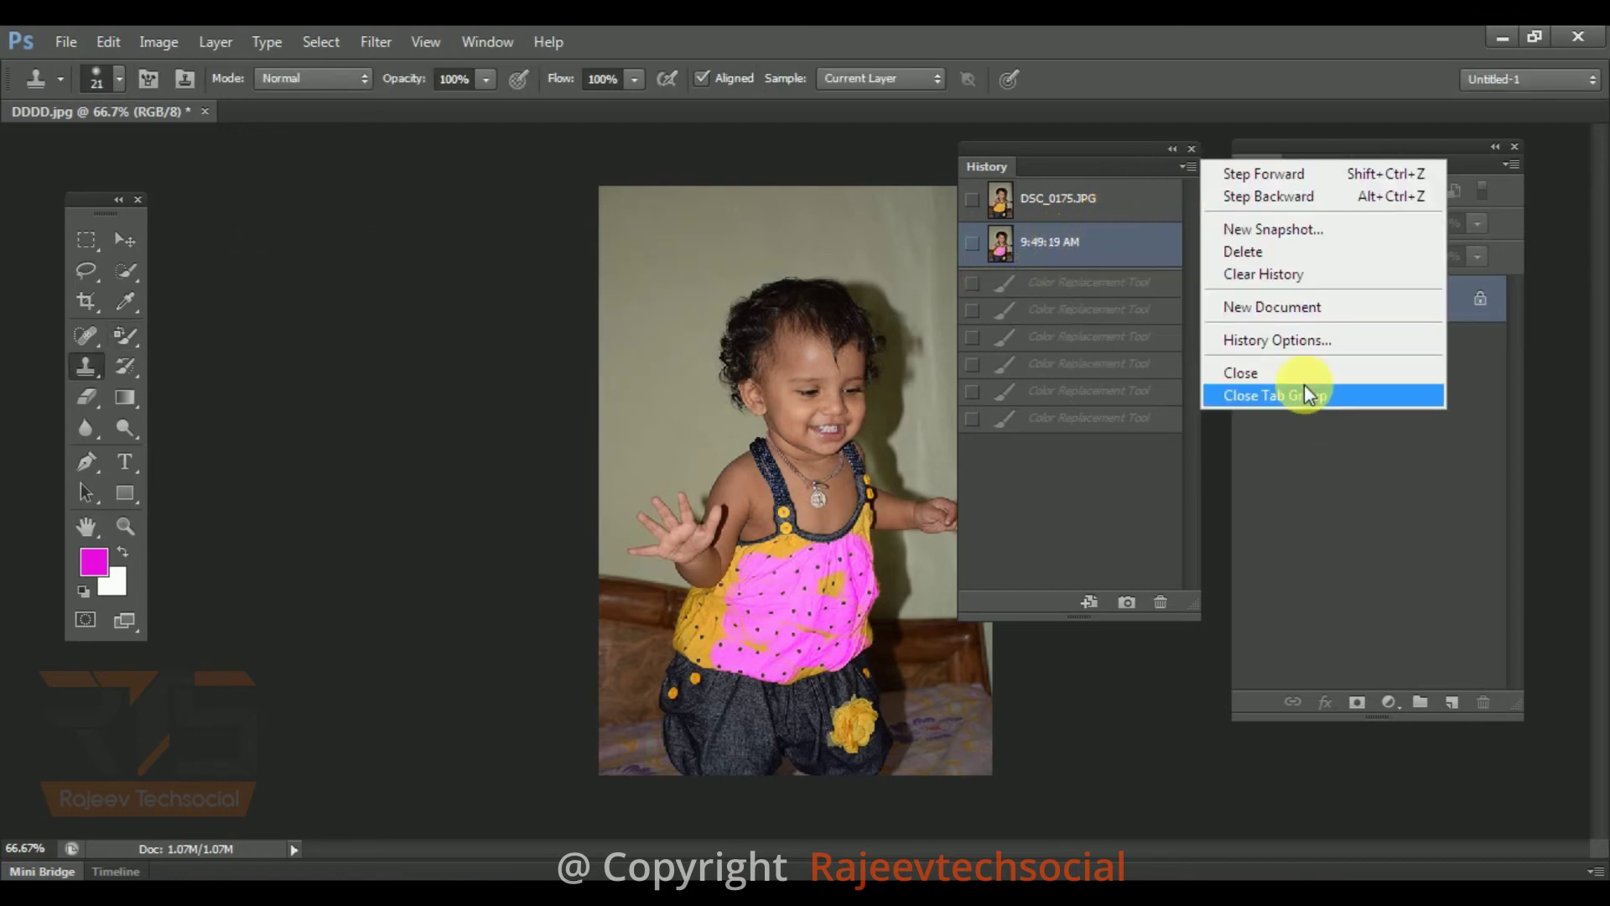
{"action": "left_click", "coordinate": [1283, 341]}
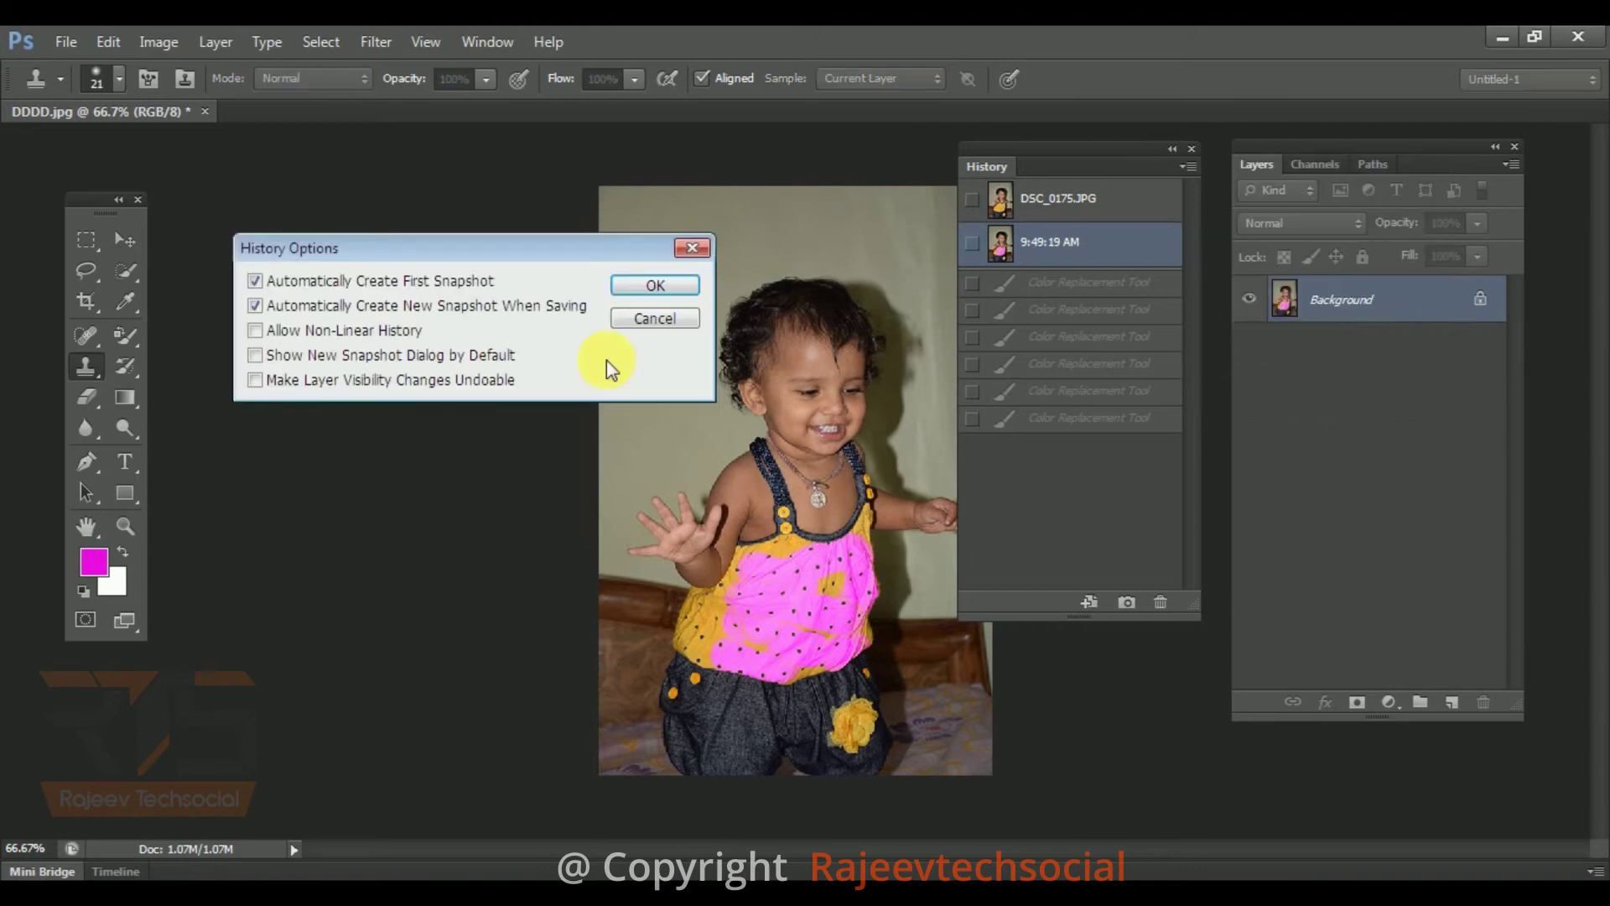
{"action": "left_click", "coordinate": [255, 335]}
{"action": "left_click", "coordinate": [642, 289]}
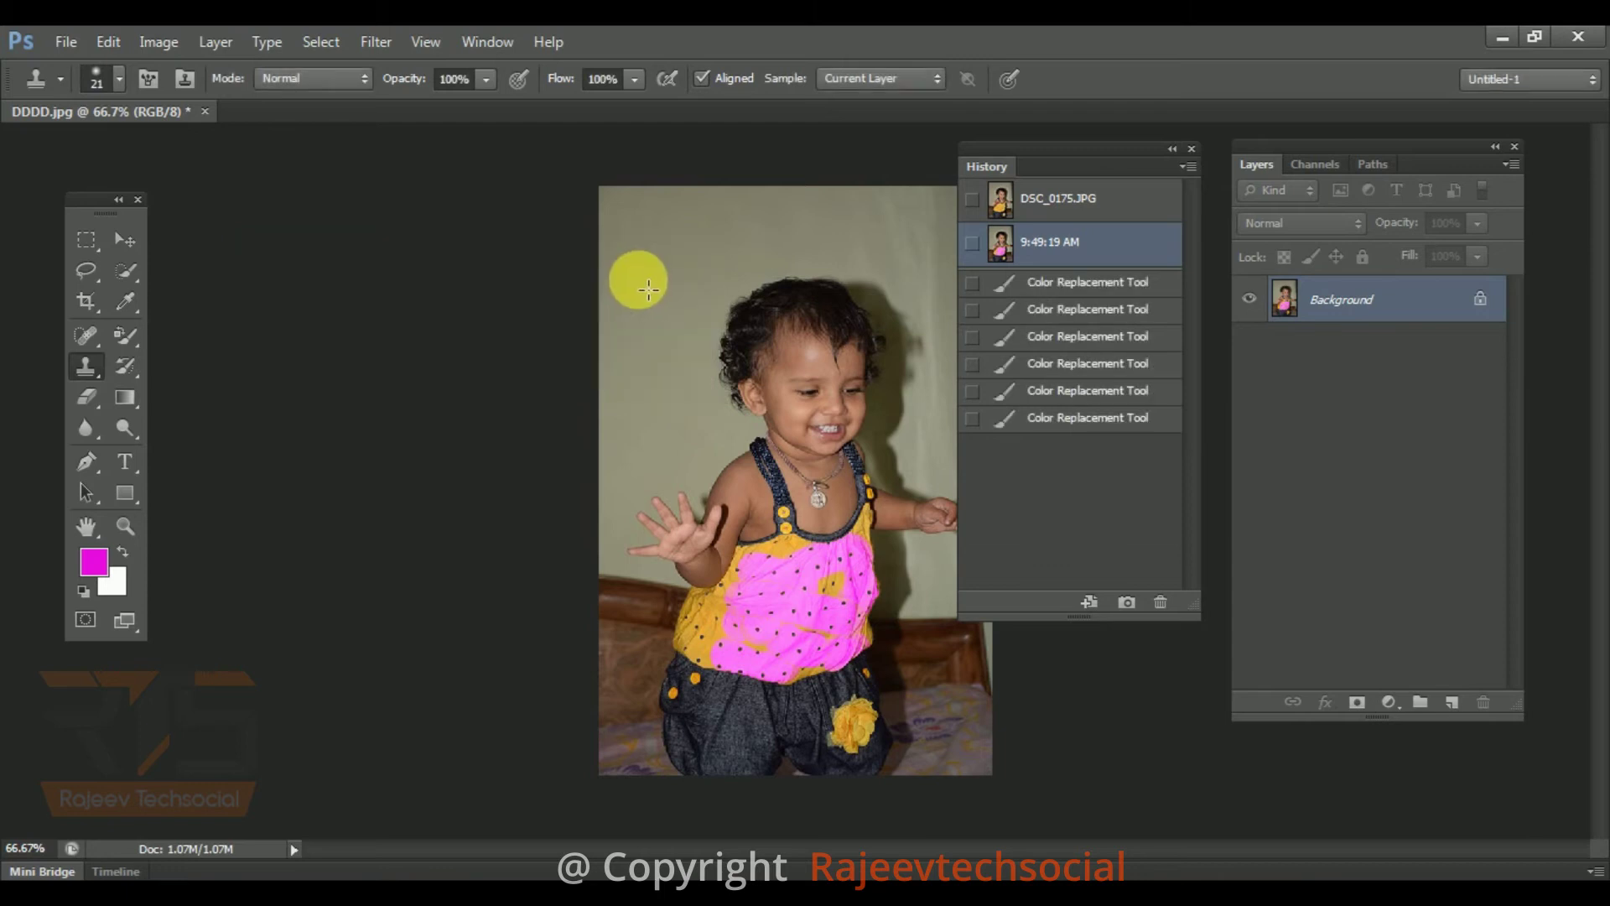
- Recolour more of the yellow dress magenta with the Color Replacement Tool
{"action": "left_click", "coordinate": [752, 618]}
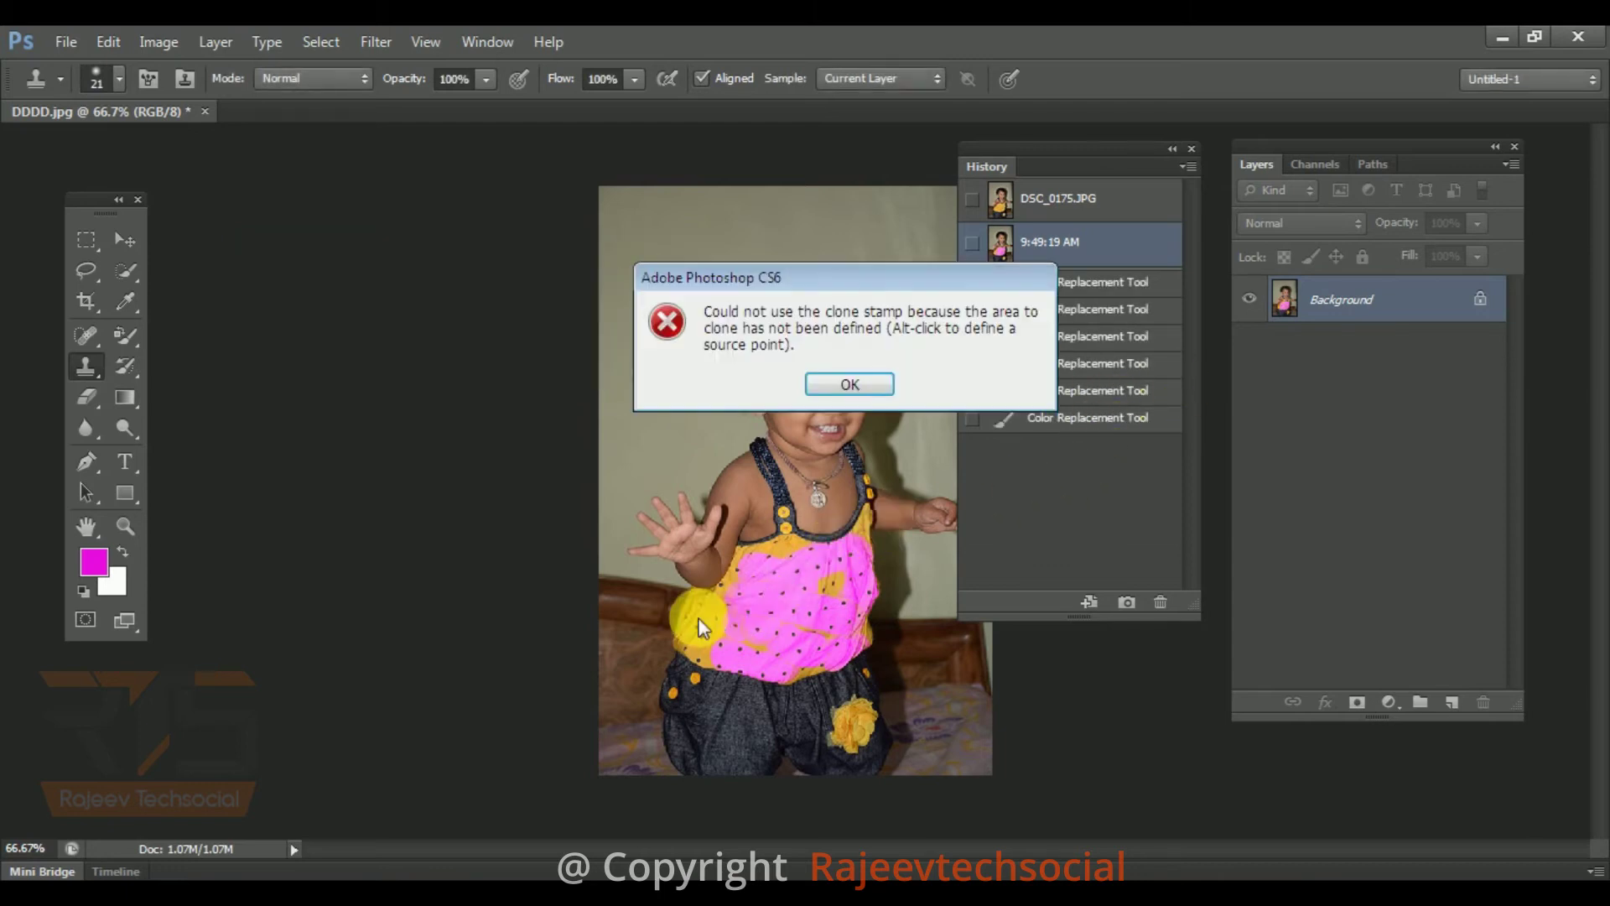
{"action": "left_click", "coordinate": [850, 385]}
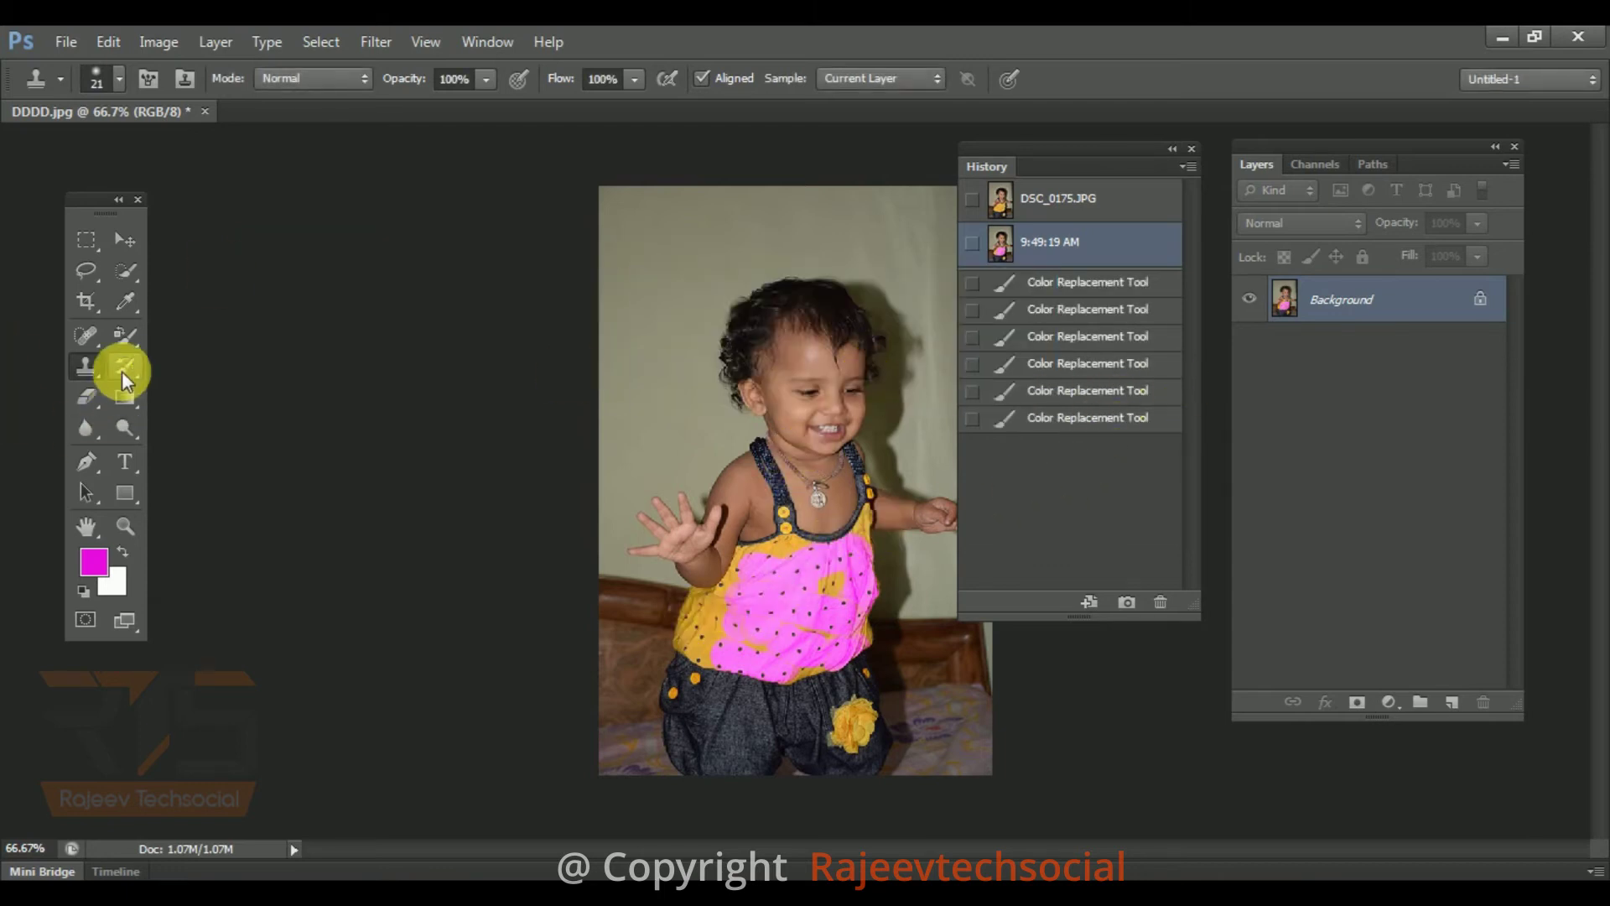
{"action": "left_click", "coordinate": [124, 339]}
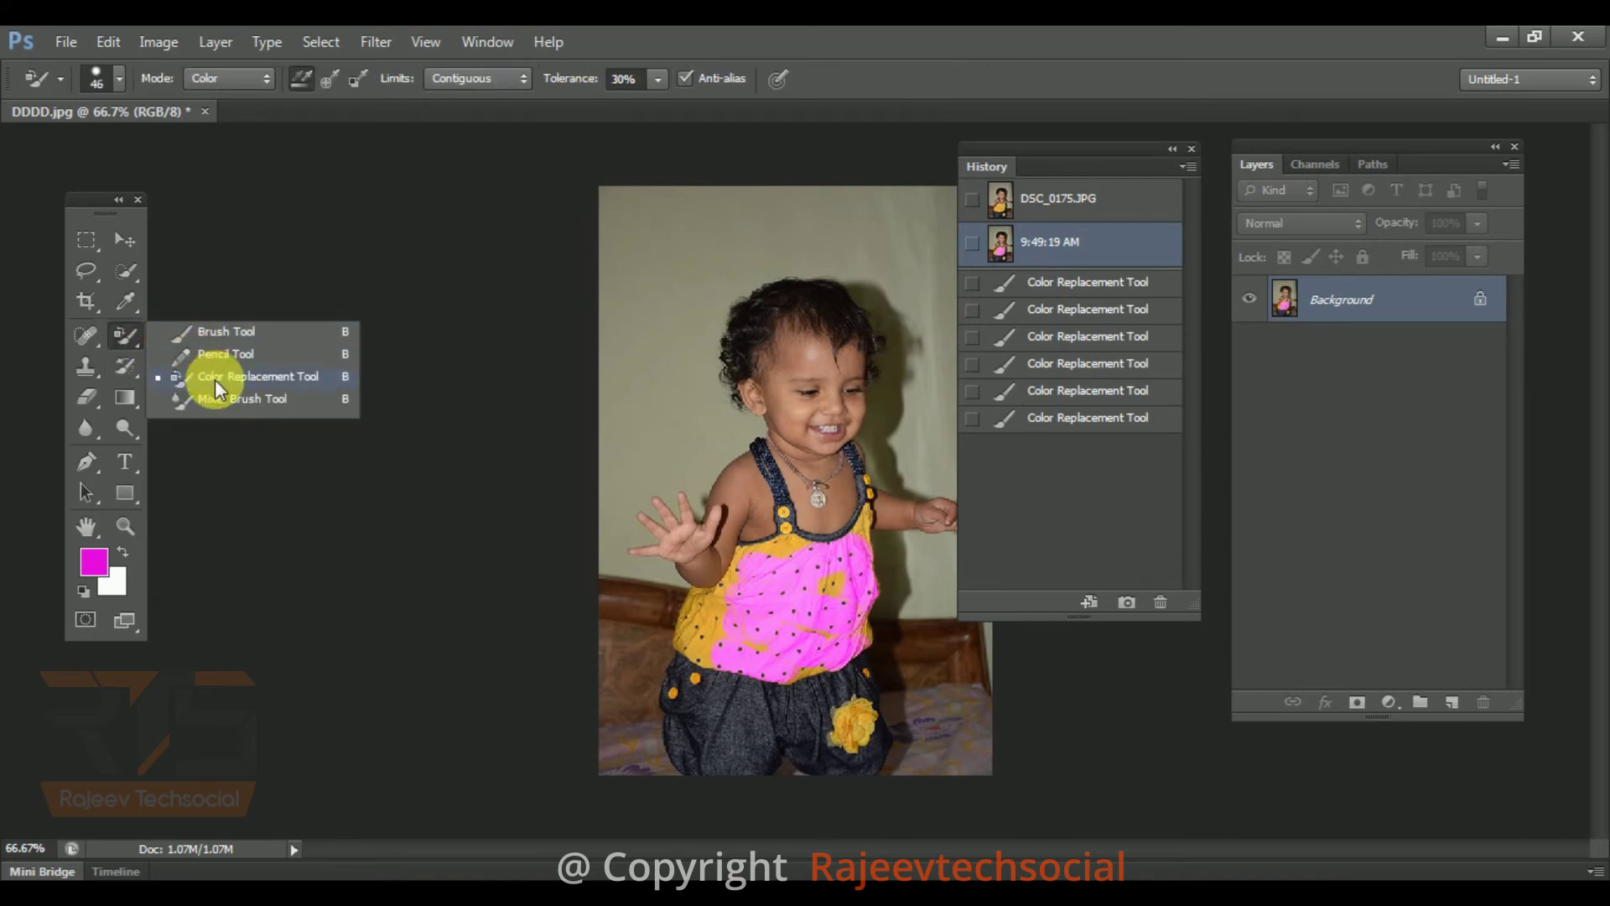
{"action": "left_click", "coordinate": [215, 380]}
{"action": "left_click_drag", "start_coordinate": [776, 576], "coordinate": [724, 632]}
{"action": "mouse_move", "coordinate": [827, 644]}
{"action": "left_mouse_down"}
{"action": "mouse_move", "coordinate": [836, 607]}
{"action": "mouse_move", "coordinate": [881, 609]}
{"action": "left_mouse_up"}
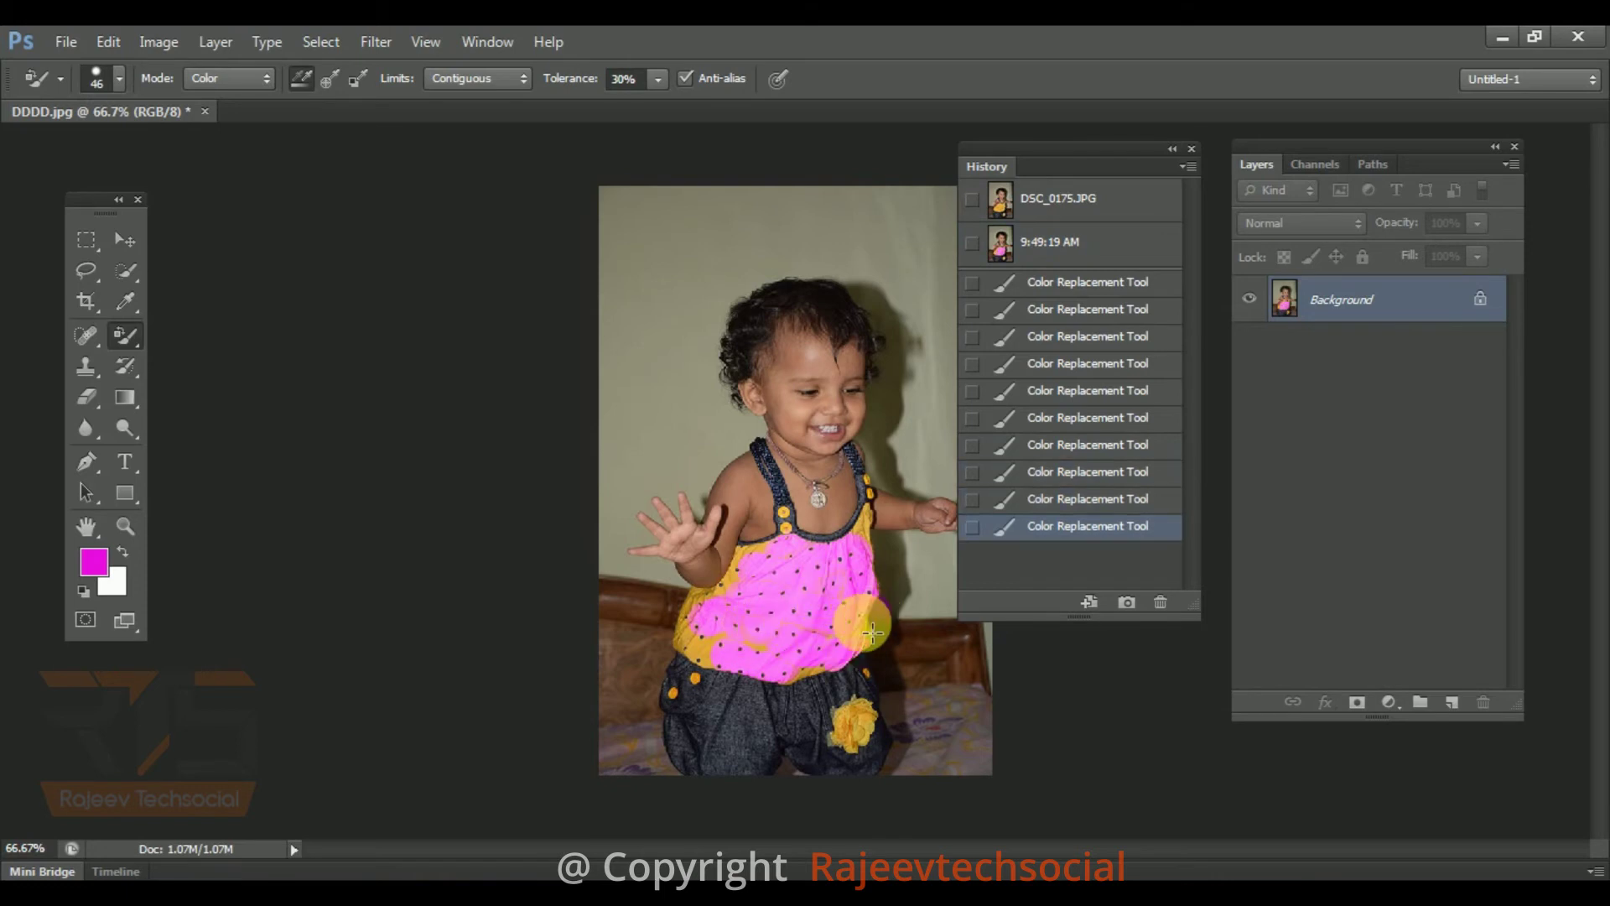
- Check the History Options and compare the Color Replacement Tool states between the second and eighth, finishing on the sixth
{"action": "left_click", "coordinate": [1188, 165]}
{"action": "left_click", "coordinate": [1183, 344]}
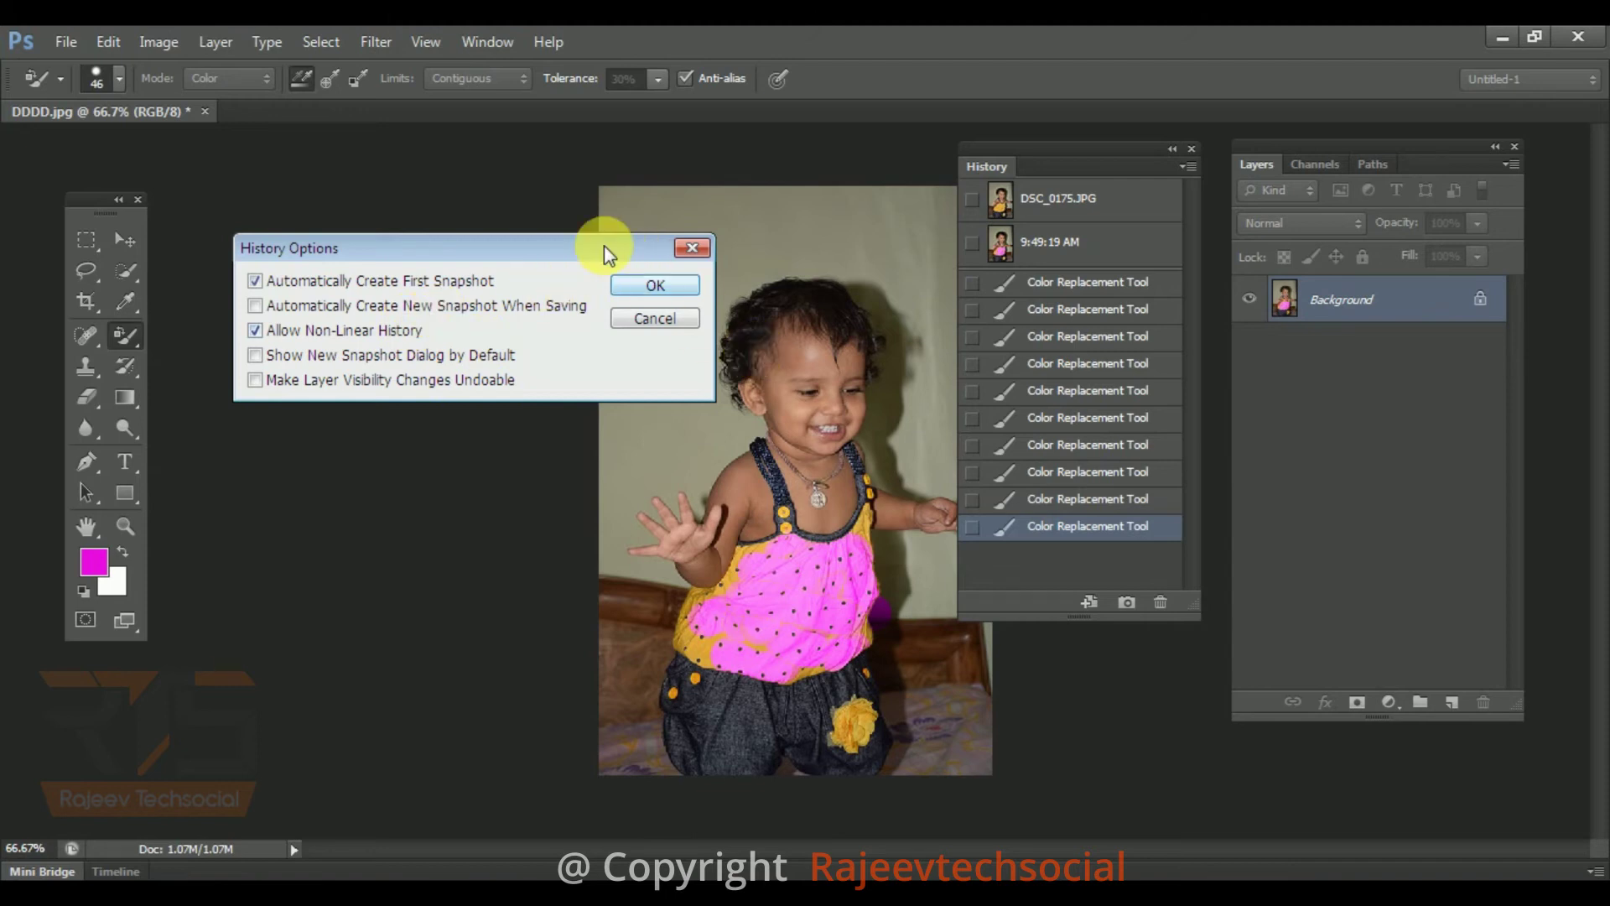
{"action": "left_click", "coordinate": [693, 249]}
{"action": "left_click", "coordinate": [1084, 391]}
{"action": "left_click", "coordinate": [1087, 470]}
{"action": "left_click", "coordinate": [1077, 417]}
{"action": "left_click", "coordinate": [1065, 390]}
{"action": "left_click", "coordinate": [1064, 363]}
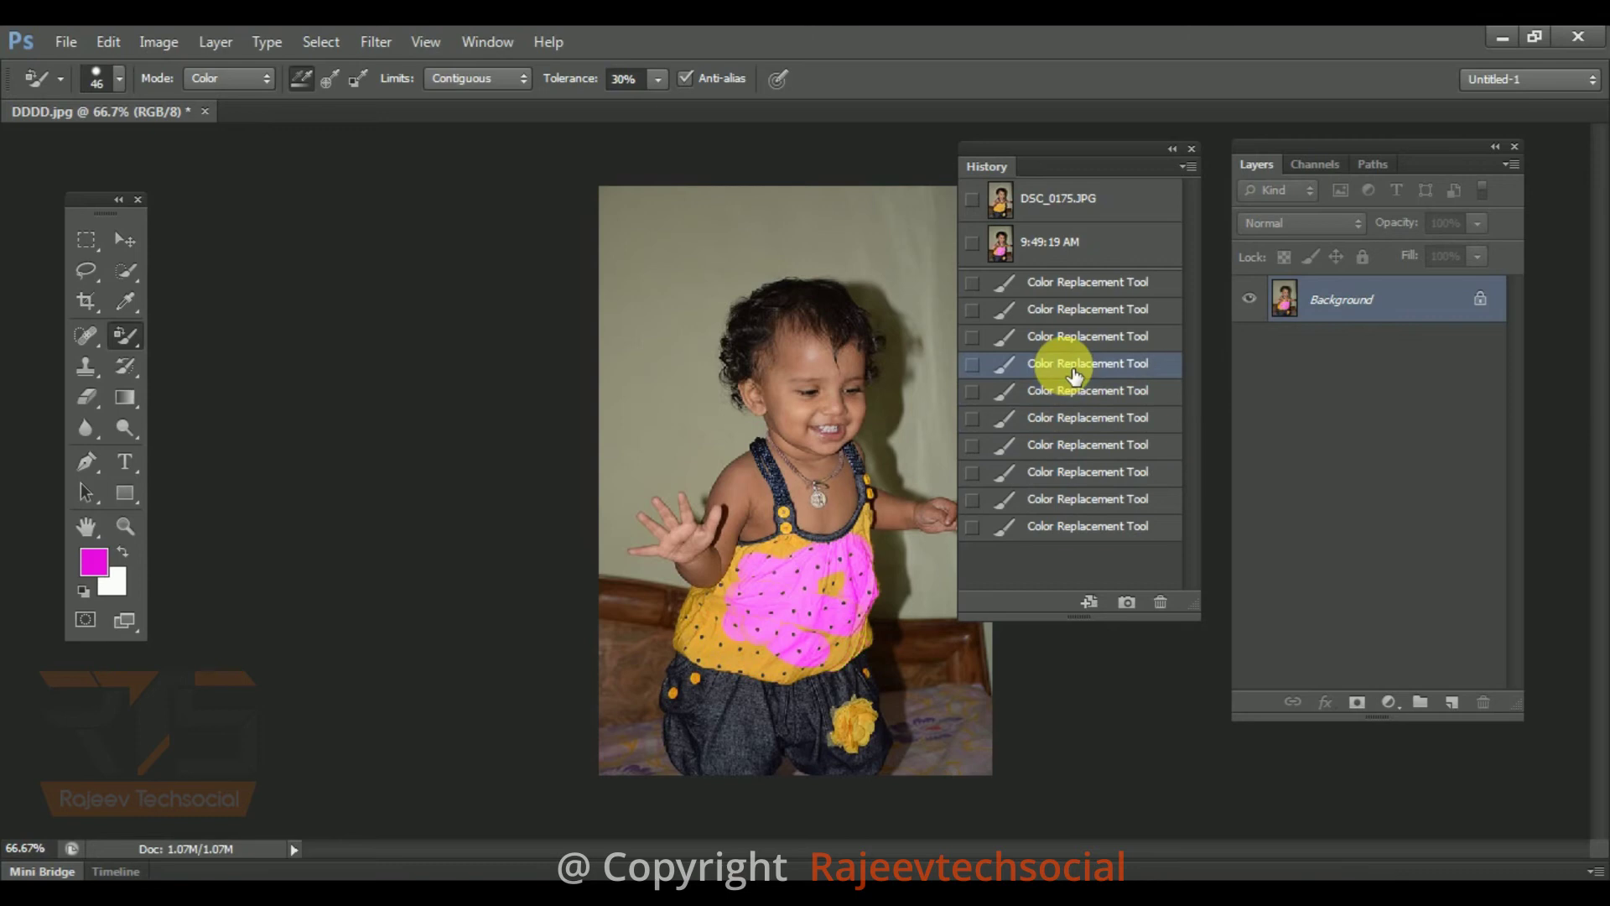
{"action": "left_click", "coordinate": [1066, 314]}
{"action": "left_click", "coordinate": [1067, 420]}
{"action": "left_click", "coordinate": [1072, 475]}
{"action": "left_click", "coordinate": [1080, 421]}
- Recheck the History Options and compare the fifth, sixth and seventh Color Replacement Tool states, finishing on the seventh
{"action": "left_click", "coordinate": [1188, 165]}
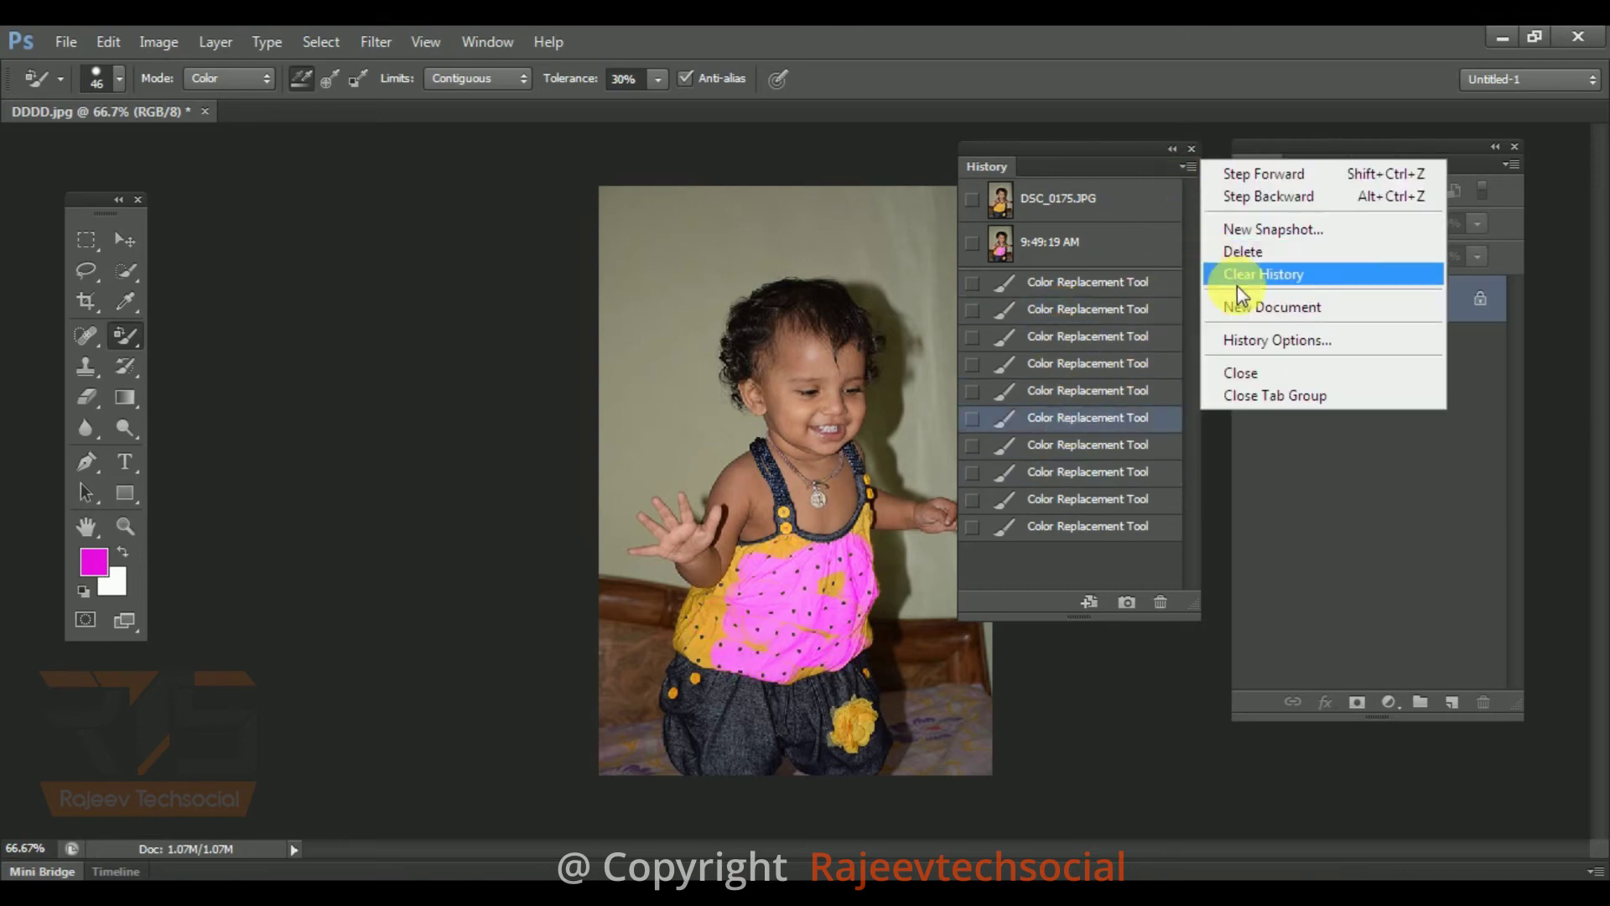
{"action": "left_click", "coordinate": [1270, 339]}
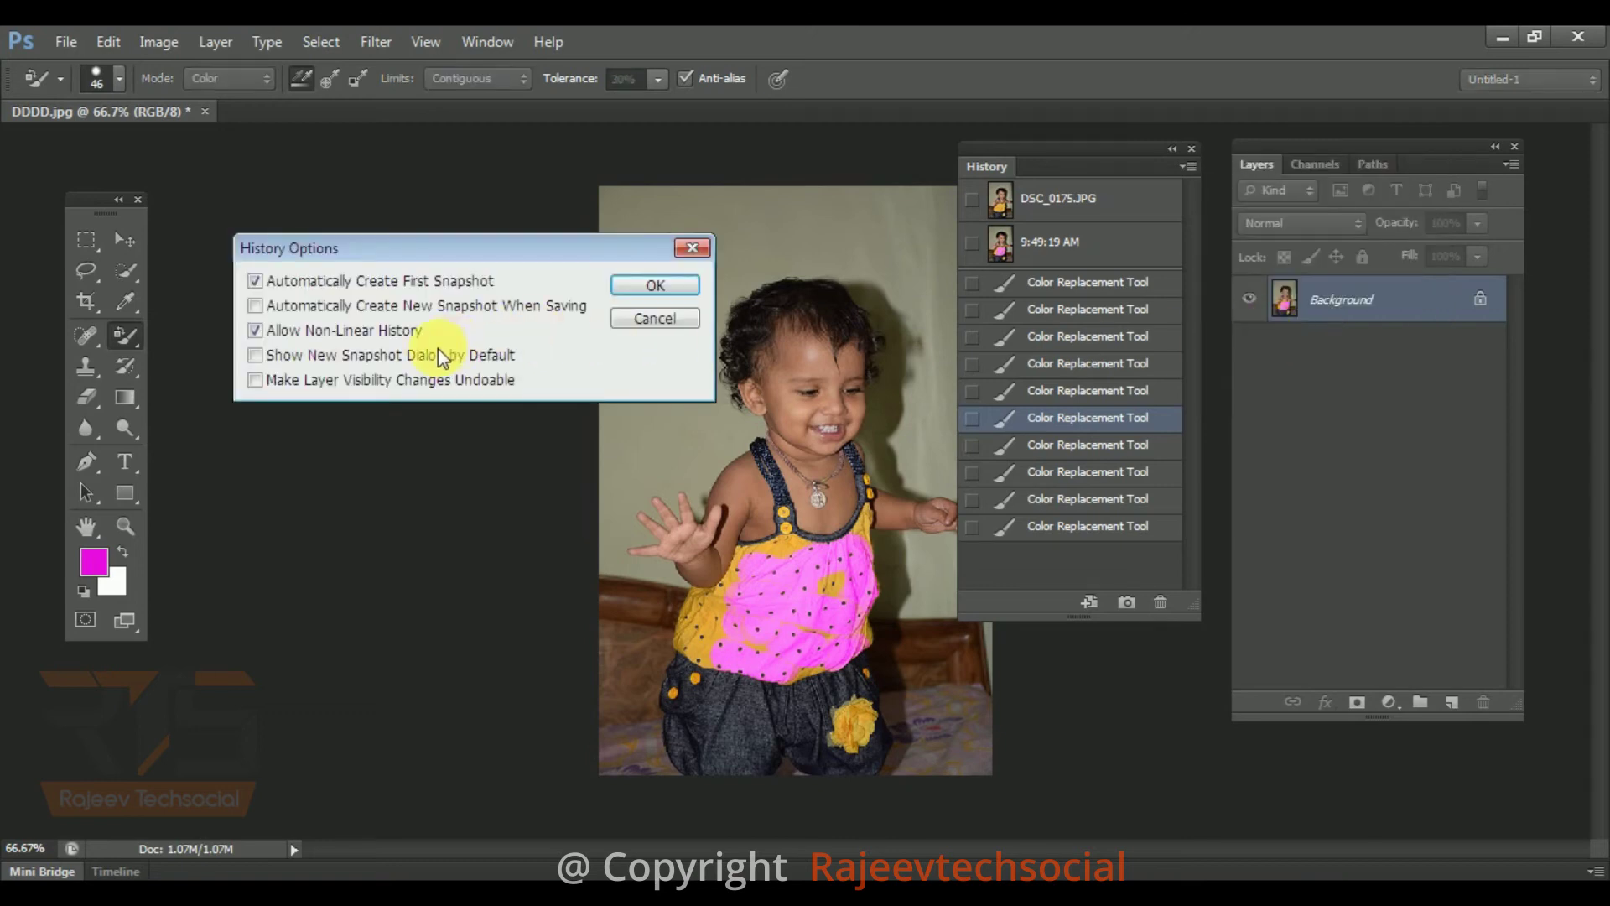
{"action": "left_click", "coordinate": [693, 248]}
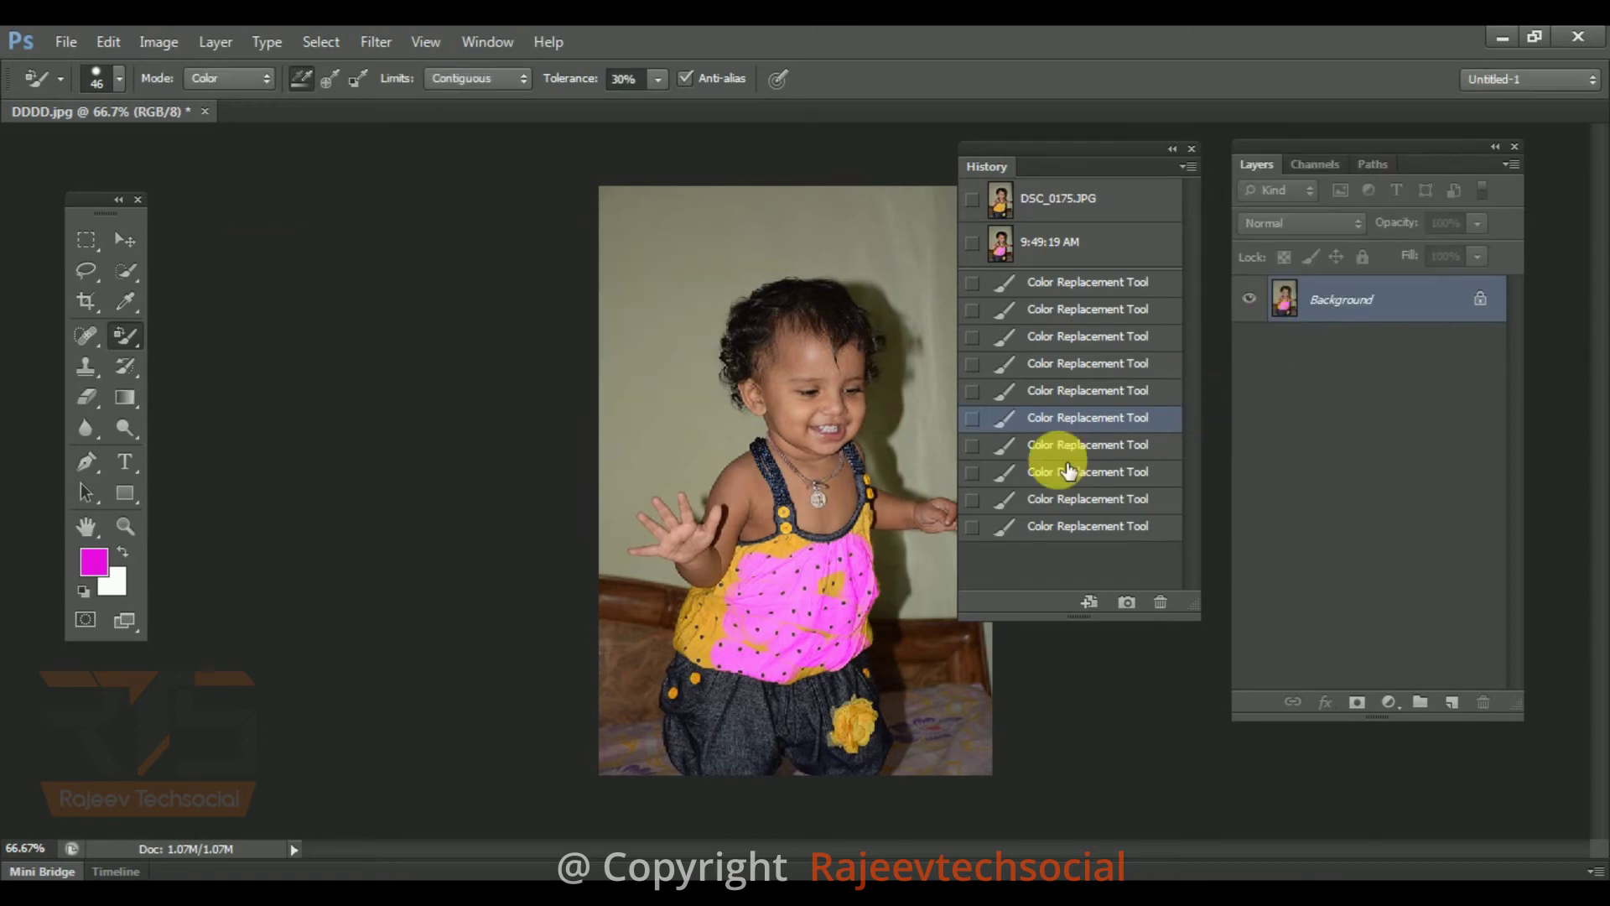
{"action": "left_click", "coordinate": [1048, 446]}
{"action": "left_click", "coordinate": [1070, 417]}
{"action": "left_click", "coordinate": [1067, 390]}
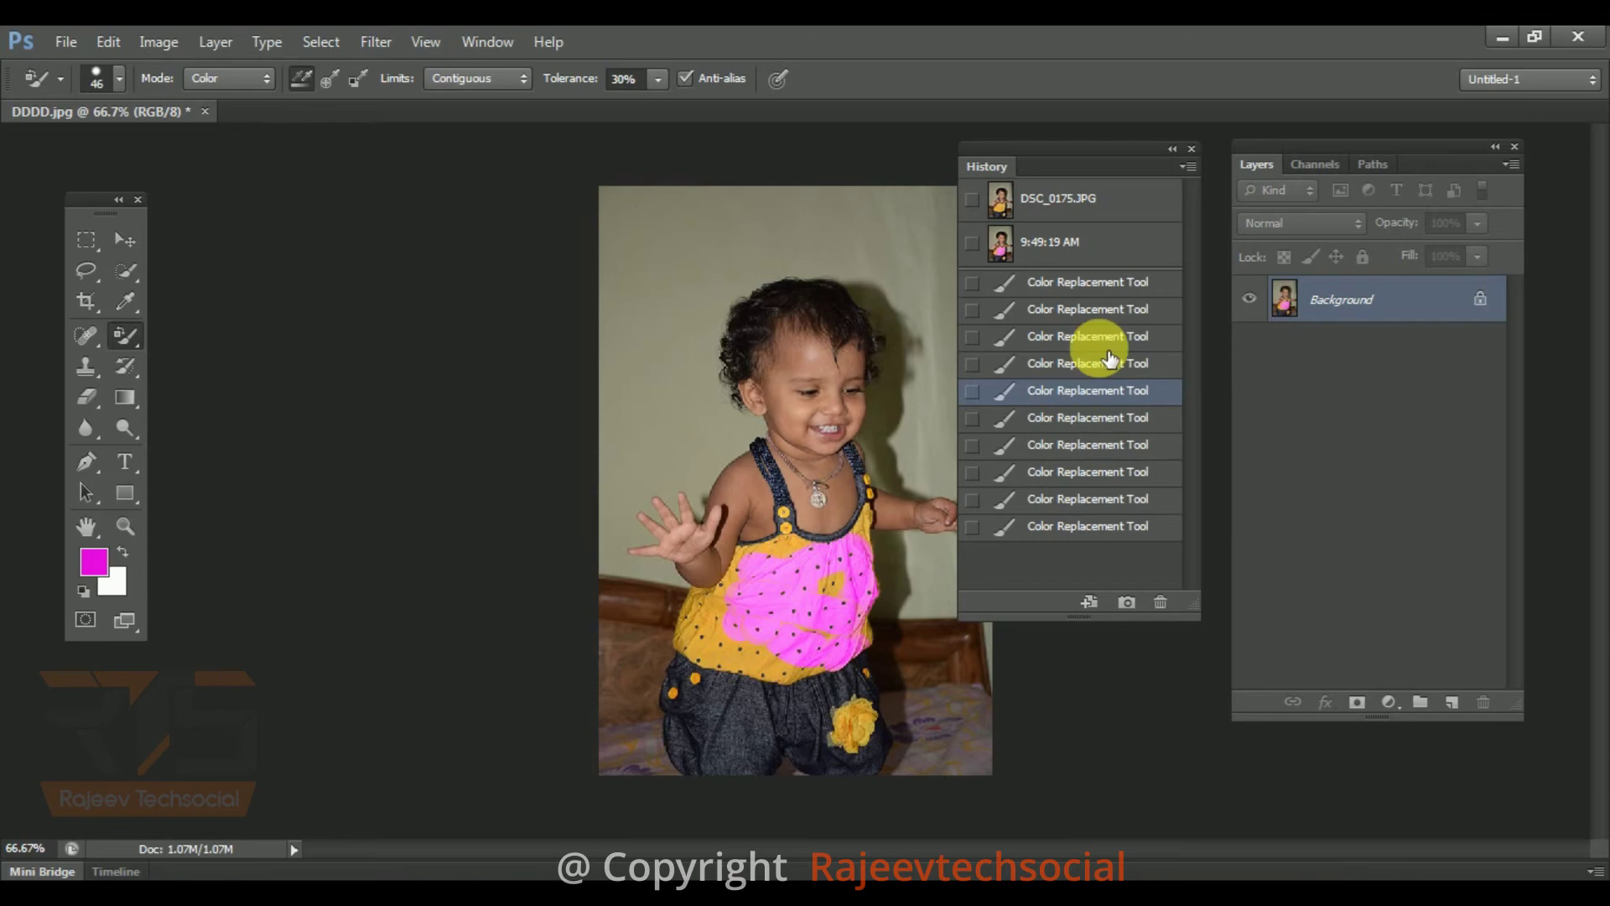
{"action": "left_click", "coordinate": [1188, 169]}
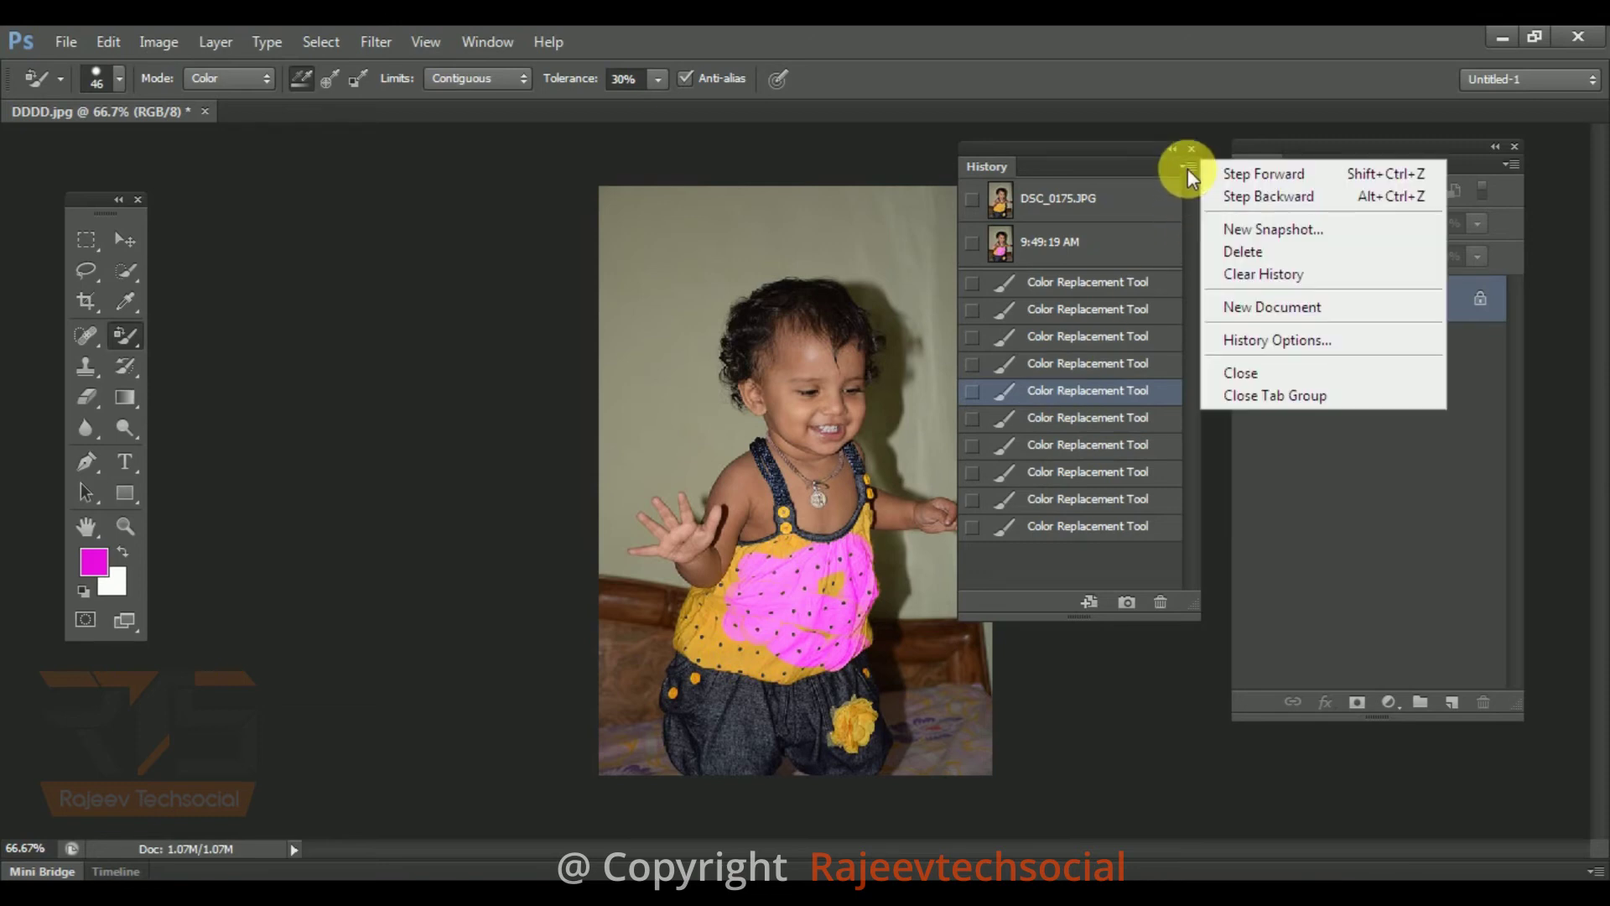
{"action": "left_click", "coordinate": [1057, 447]}
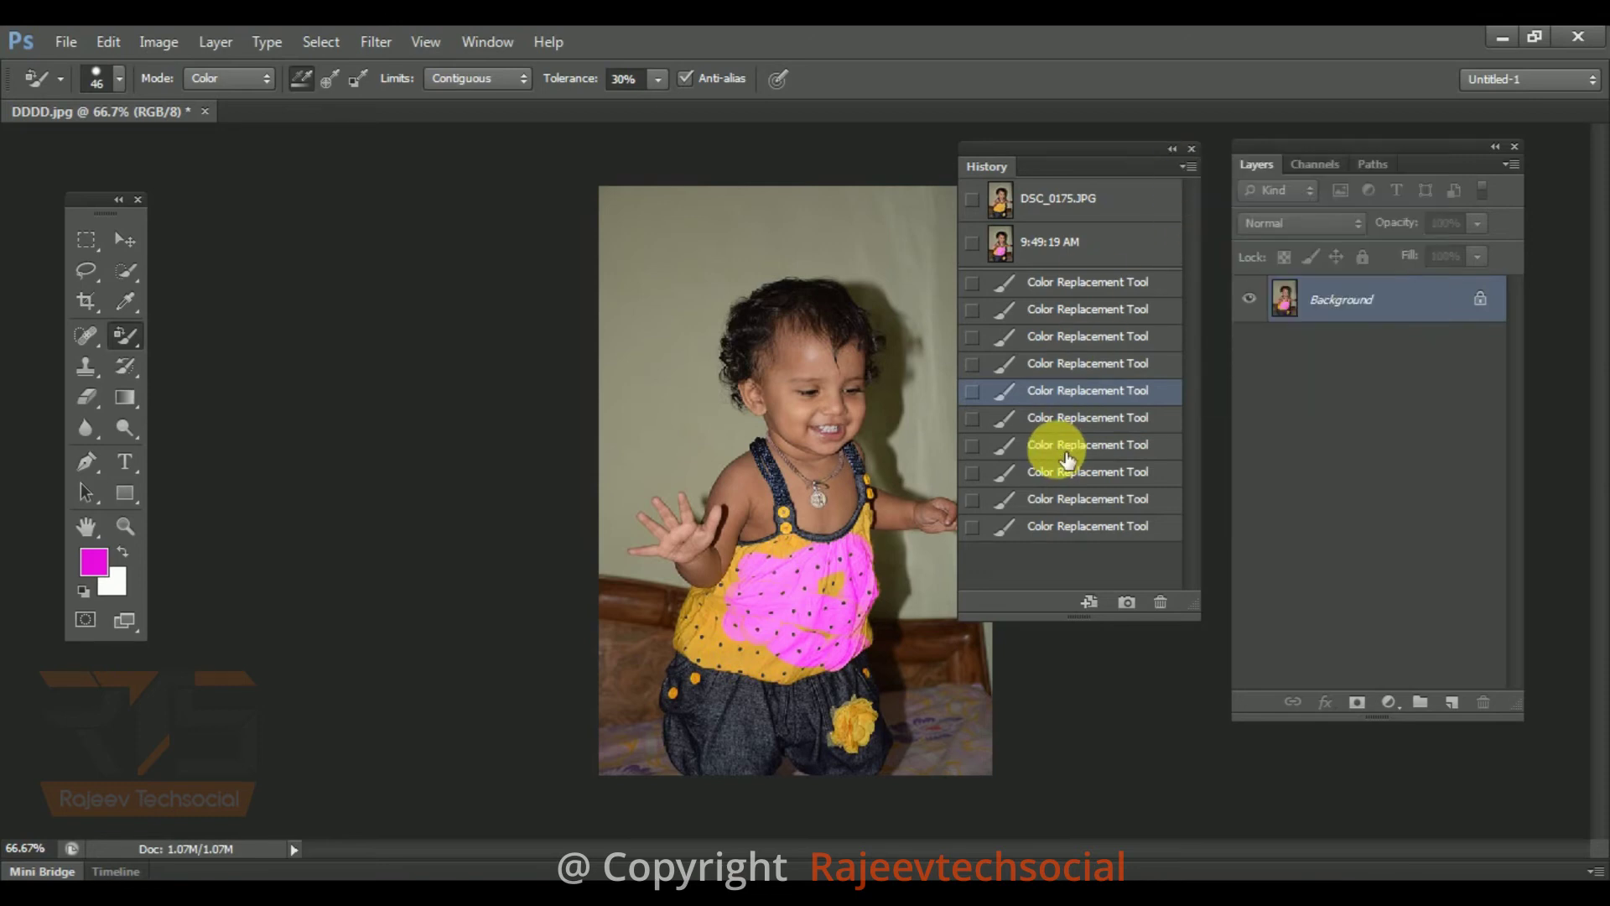
- Disable Allow Non-Linear History in the History Options
{"action": "left_click", "coordinate": [1186, 168]}
{"action": "left_click", "coordinate": [1267, 340]}
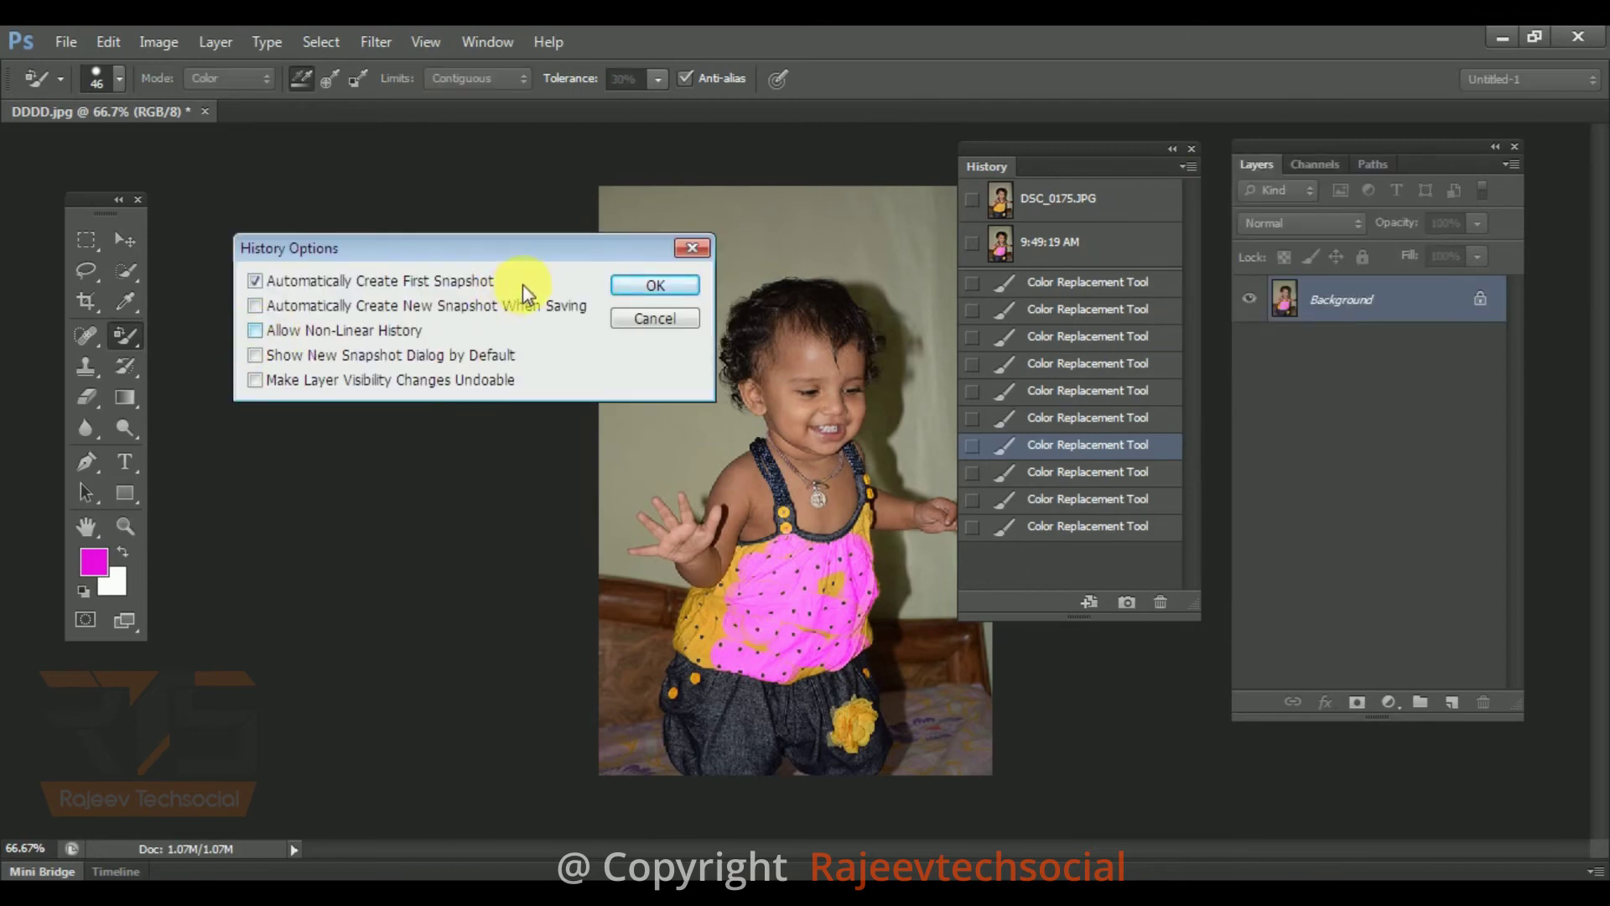
{"action": "left_click", "coordinate": [655, 285]}
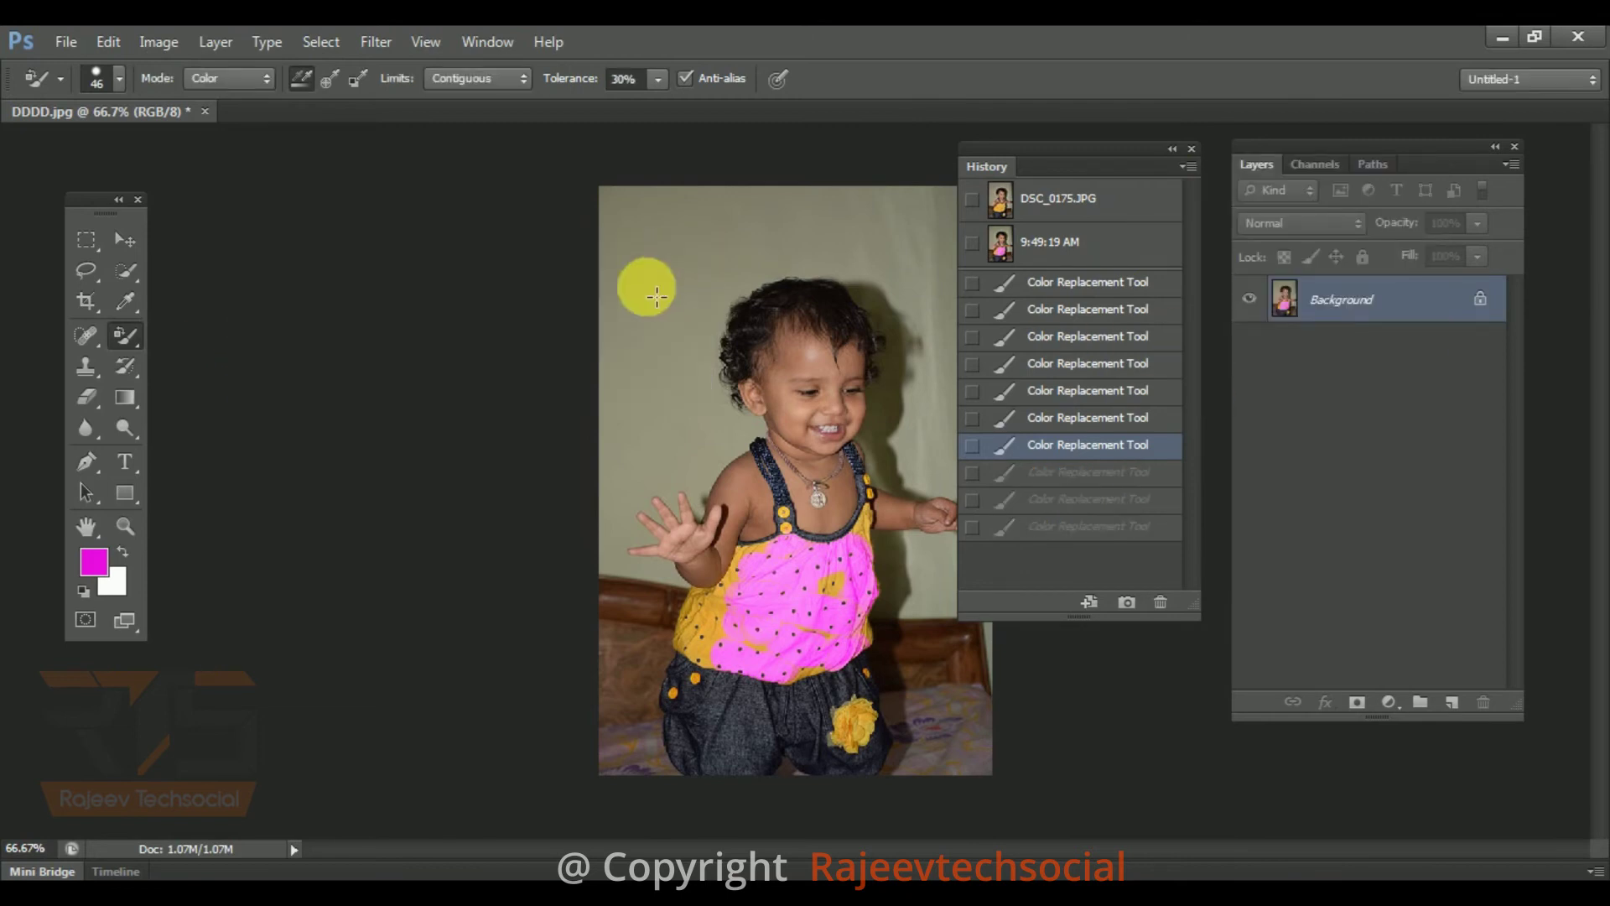
- Move back and forth between the second and seventh Color Replacement Tool states in linear history, finishing on the second
{"action": "left_click", "coordinate": [1067, 415]}
{"action": "left_click", "coordinate": [1088, 396]}
{"action": "left_click", "coordinate": [1085, 452]}
{"action": "left_click", "coordinate": [1064, 366]}
{"action": "left_click", "coordinate": [1071, 425]}
{"action": "left_click", "coordinate": [1062, 312]}
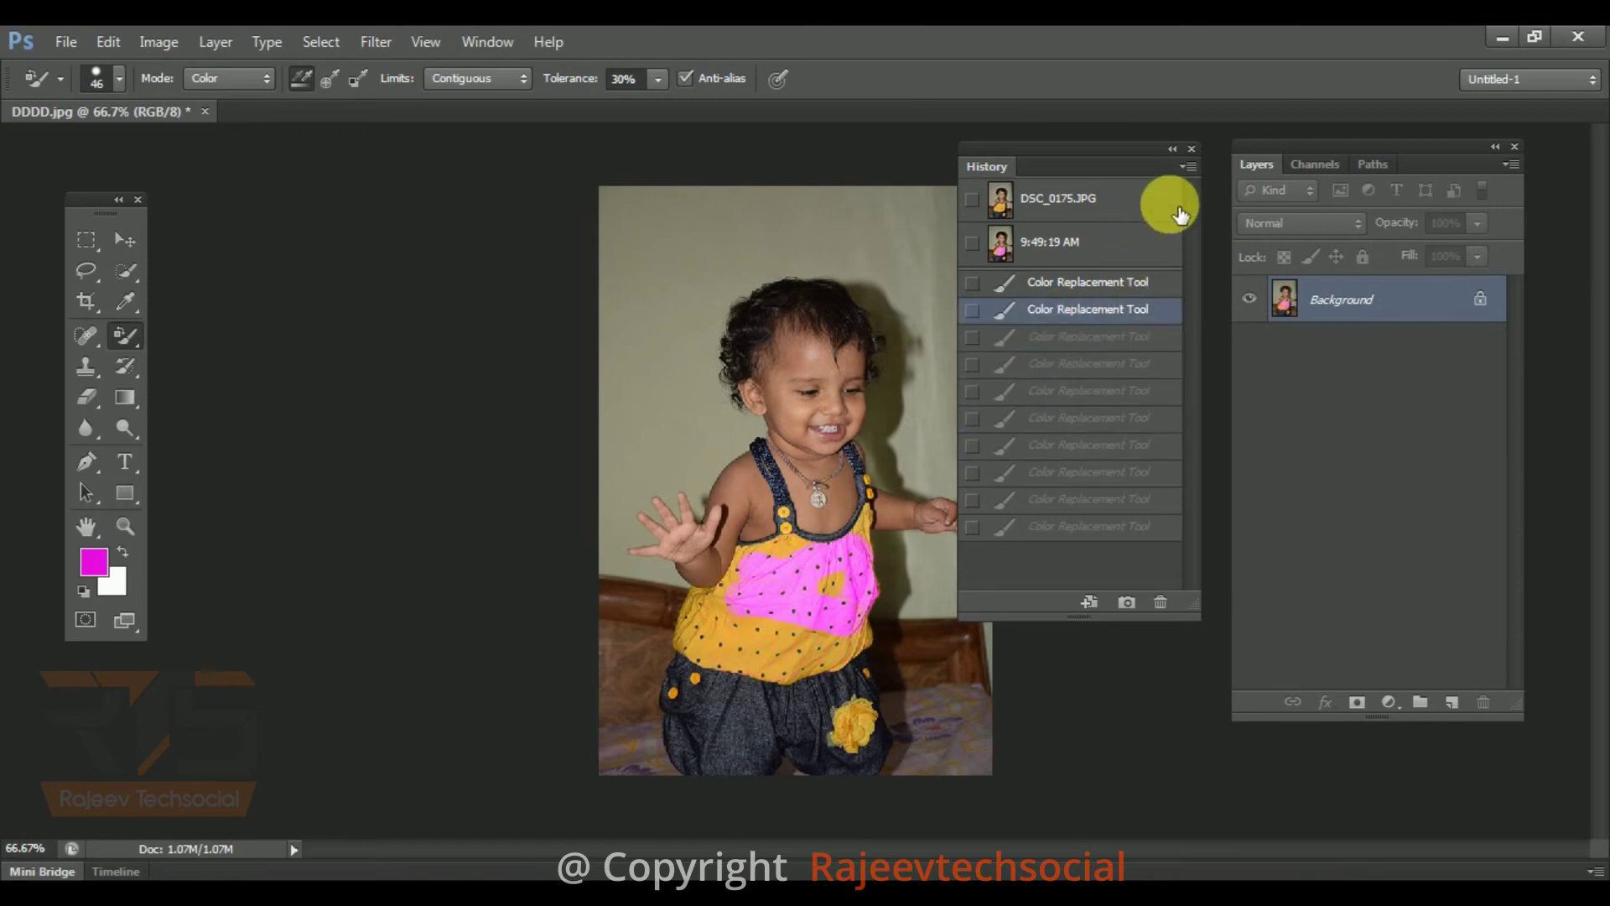
- Enable Show New Snapshot Dialog by Default in the History Options, and start a new snapshot to show its dialog, cancelling it
{"action": "left_click", "coordinate": [1189, 168]}
{"action": "left_click", "coordinate": [1254, 340]}
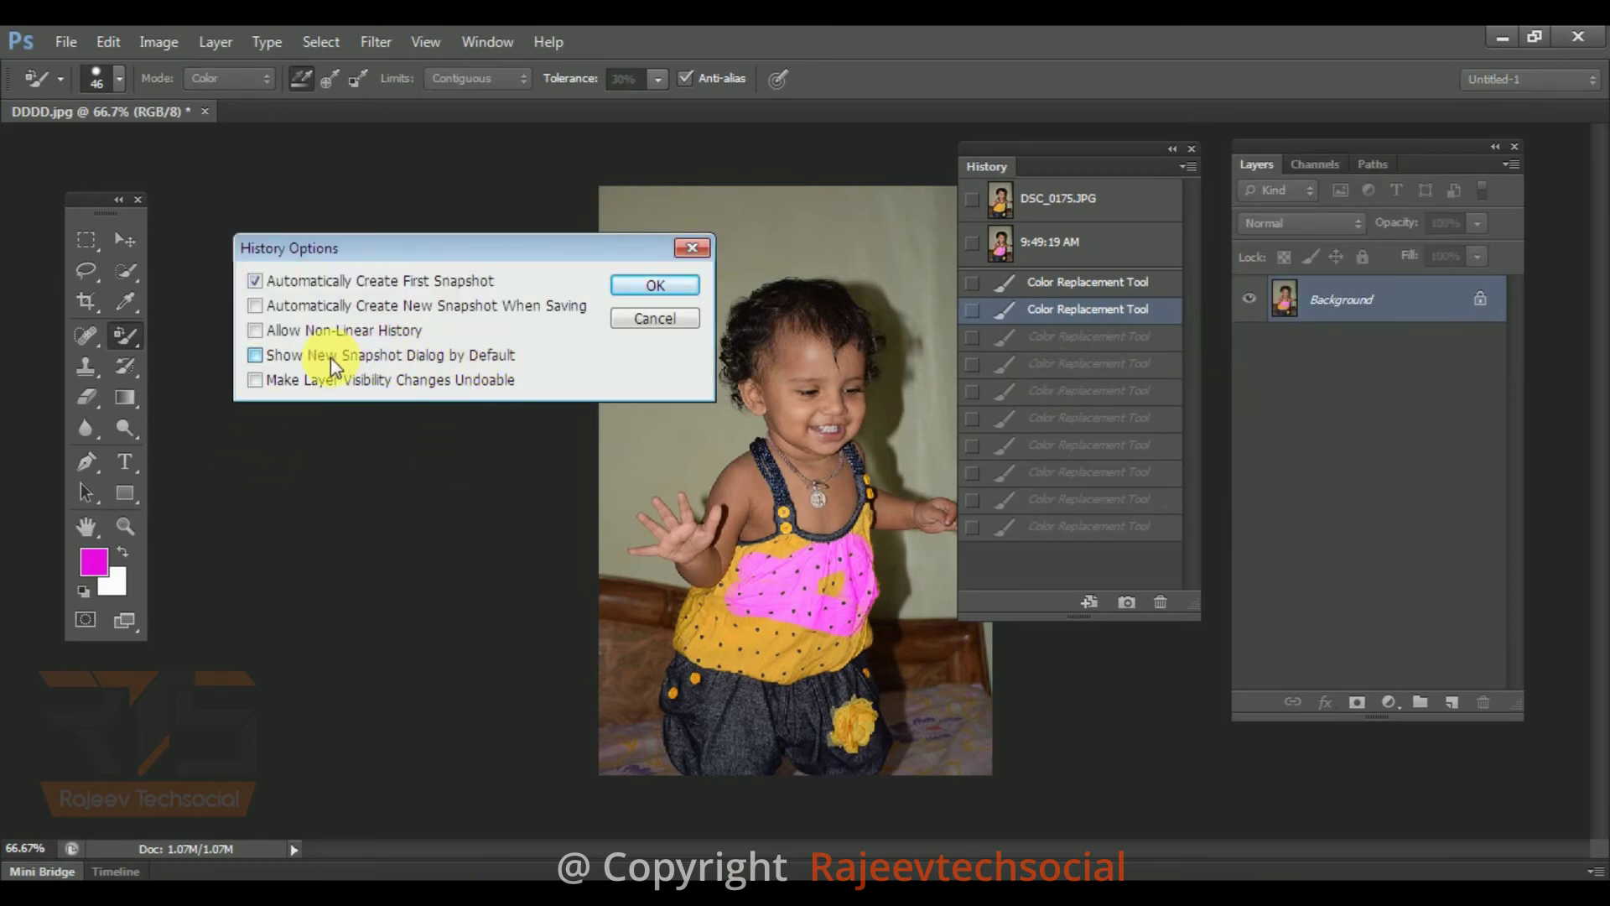
{"action": "left_click", "coordinate": [682, 286]}
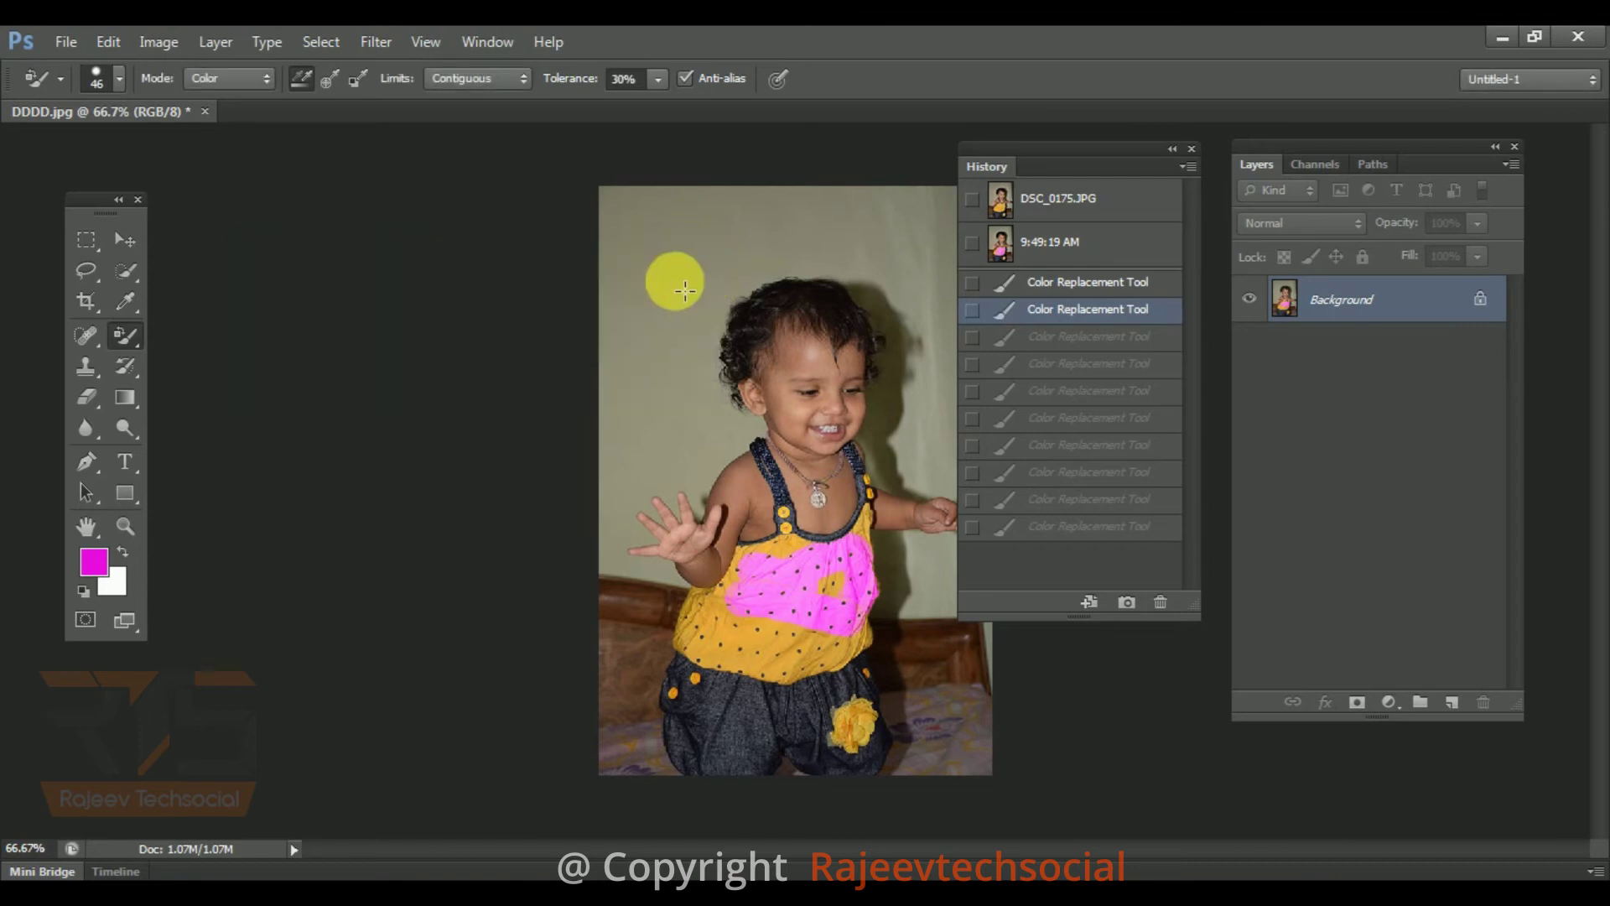
{"action": "left_click", "coordinate": [1128, 602]}
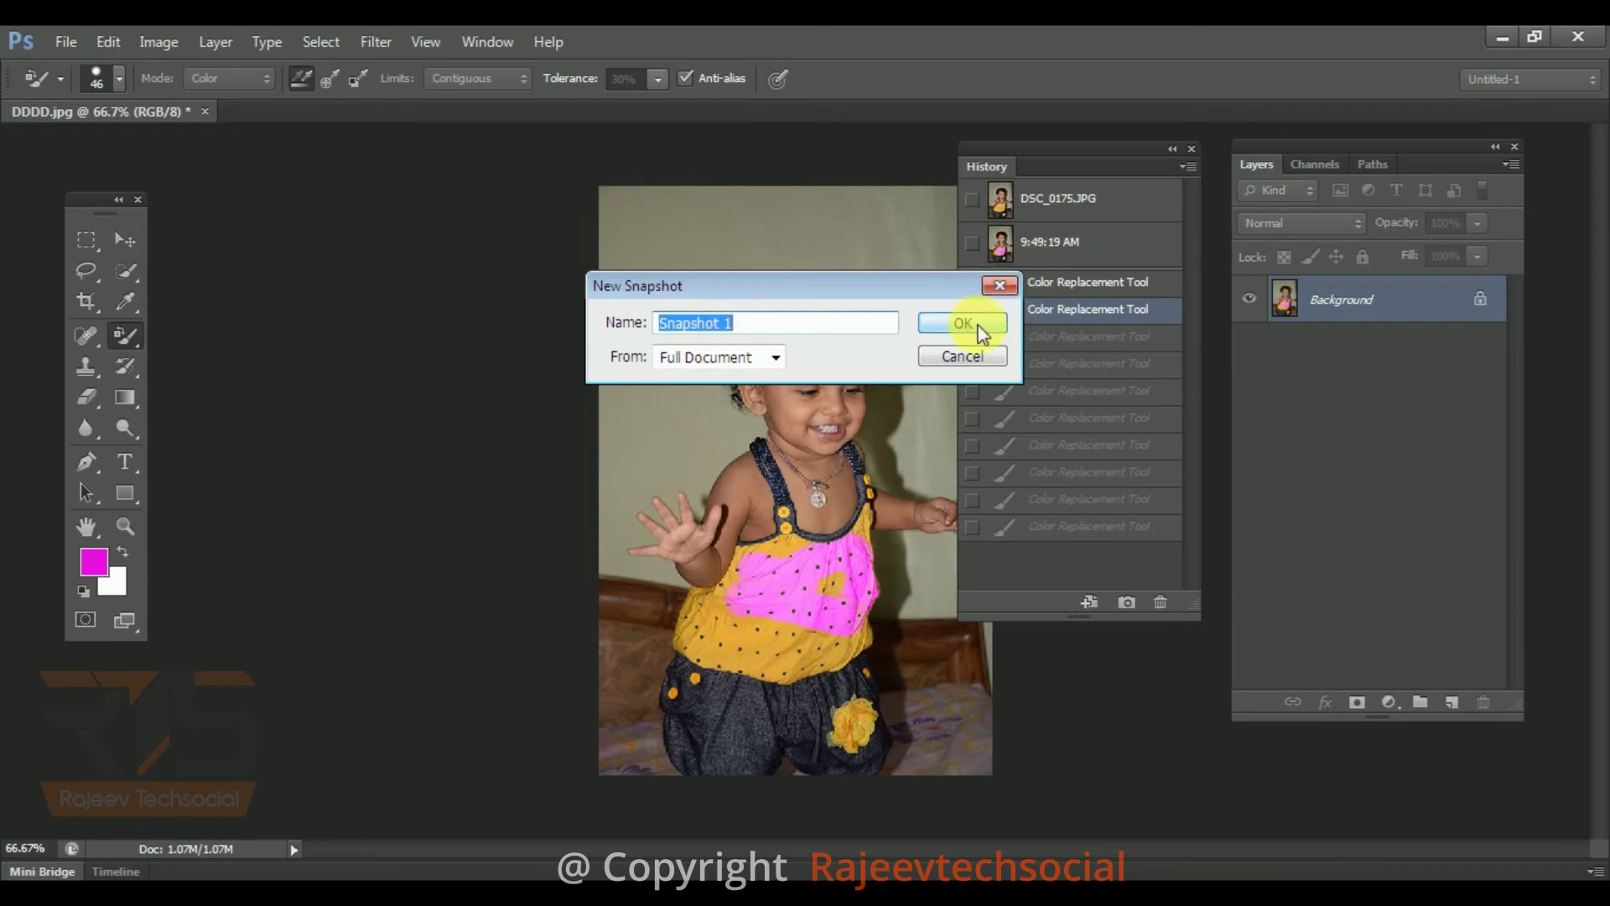
{"action": "left_click", "coordinate": [1000, 287]}
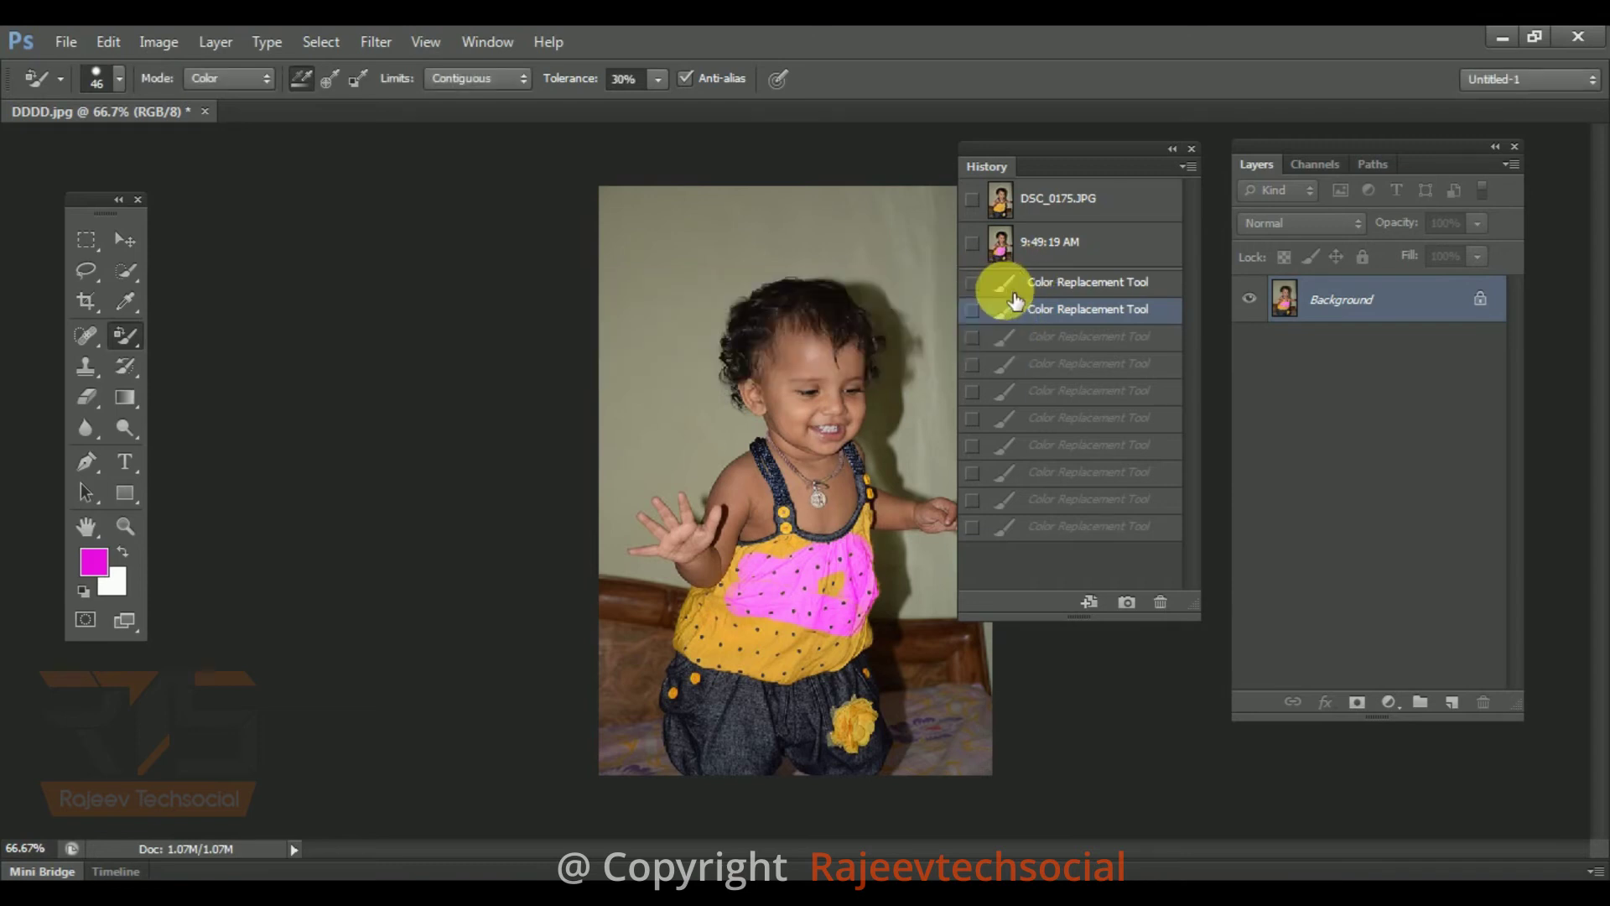
- Review the Show New Snapshot Dialog by Default setting in the History Options
{"action": "left_click", "coordinate": [1186, 170]}
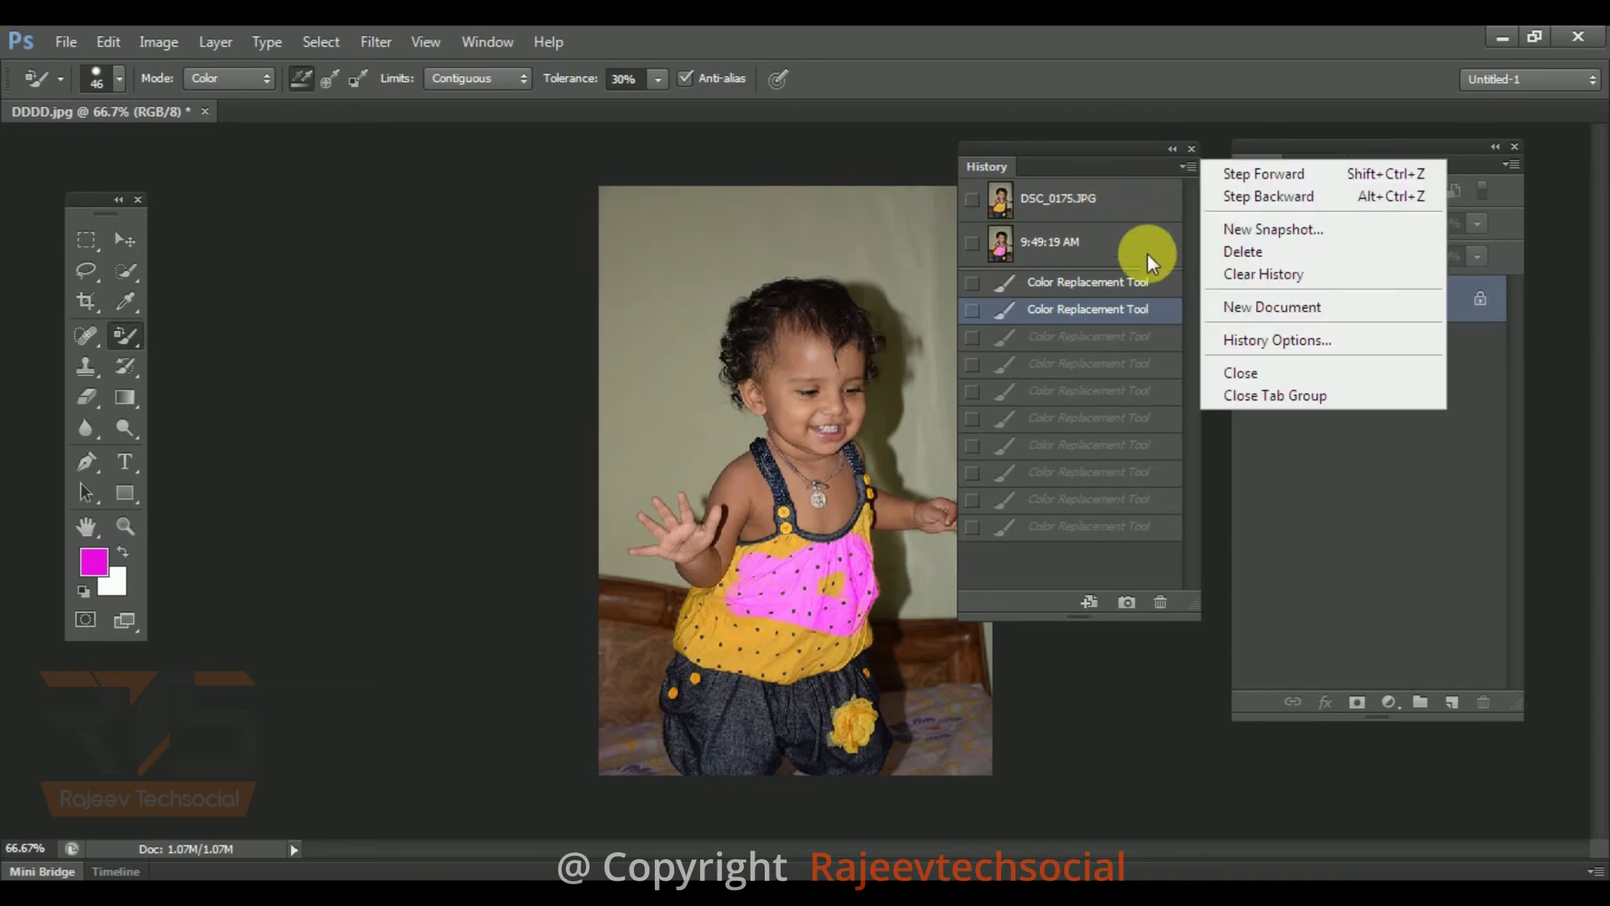
{"action": "left_click", "coordinate": [1250, 342]}
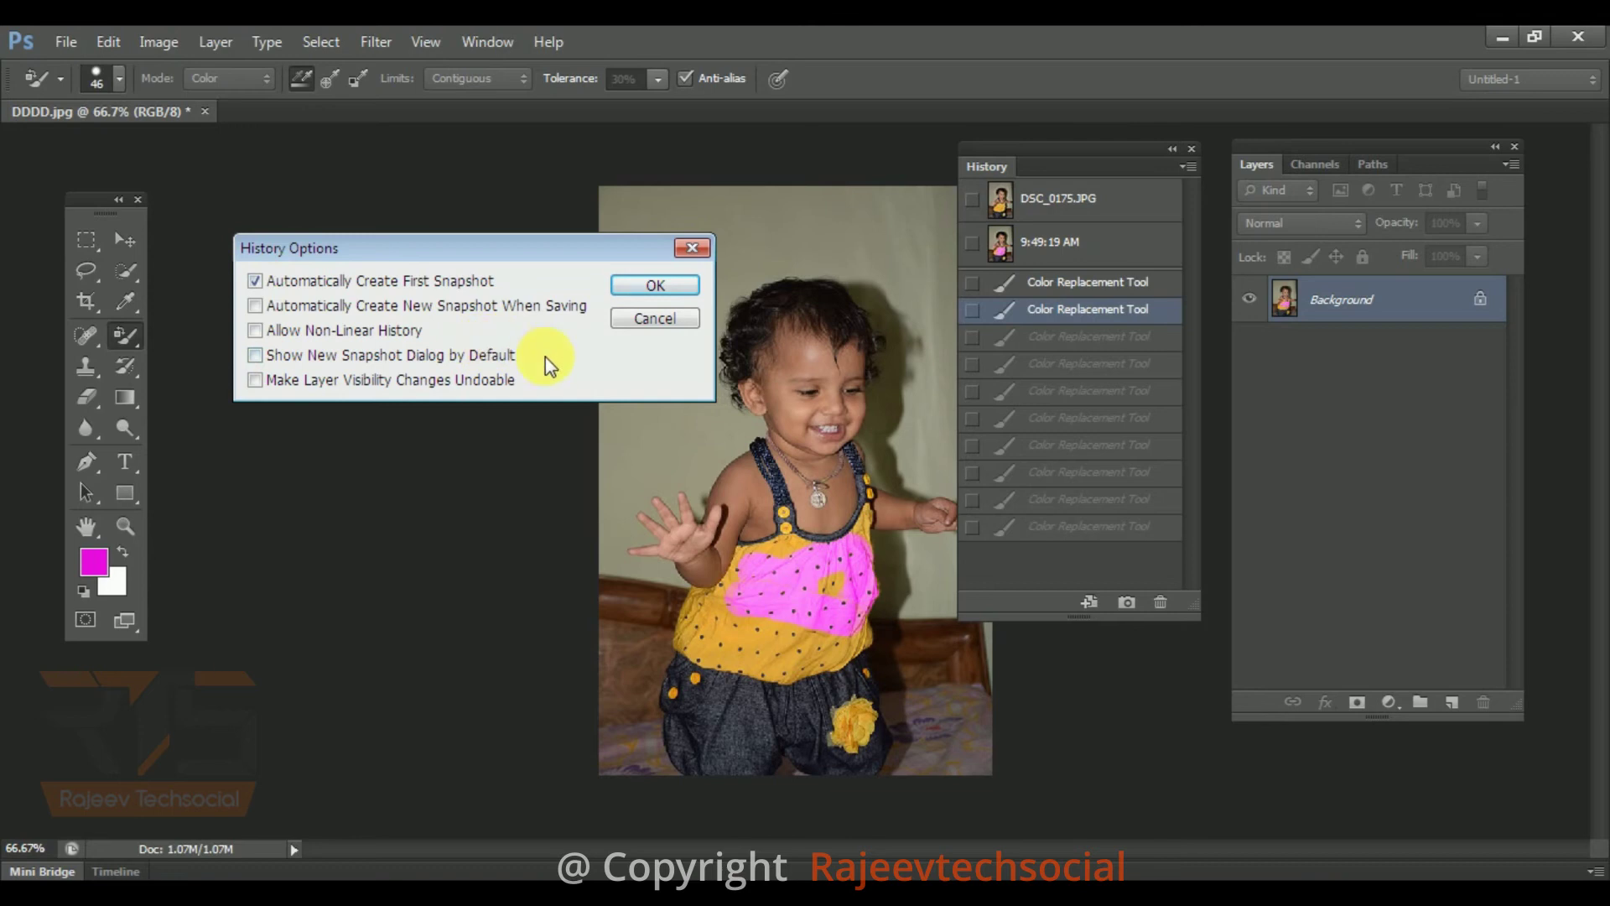
{"action": "left_click", "coordinate": [692, 248]}
- Restore the fifth Color Replacement Tool state and start a new snapshot of it, cancelling the dialog
{"action": "left_click", "coordinate": [1087, 342]}
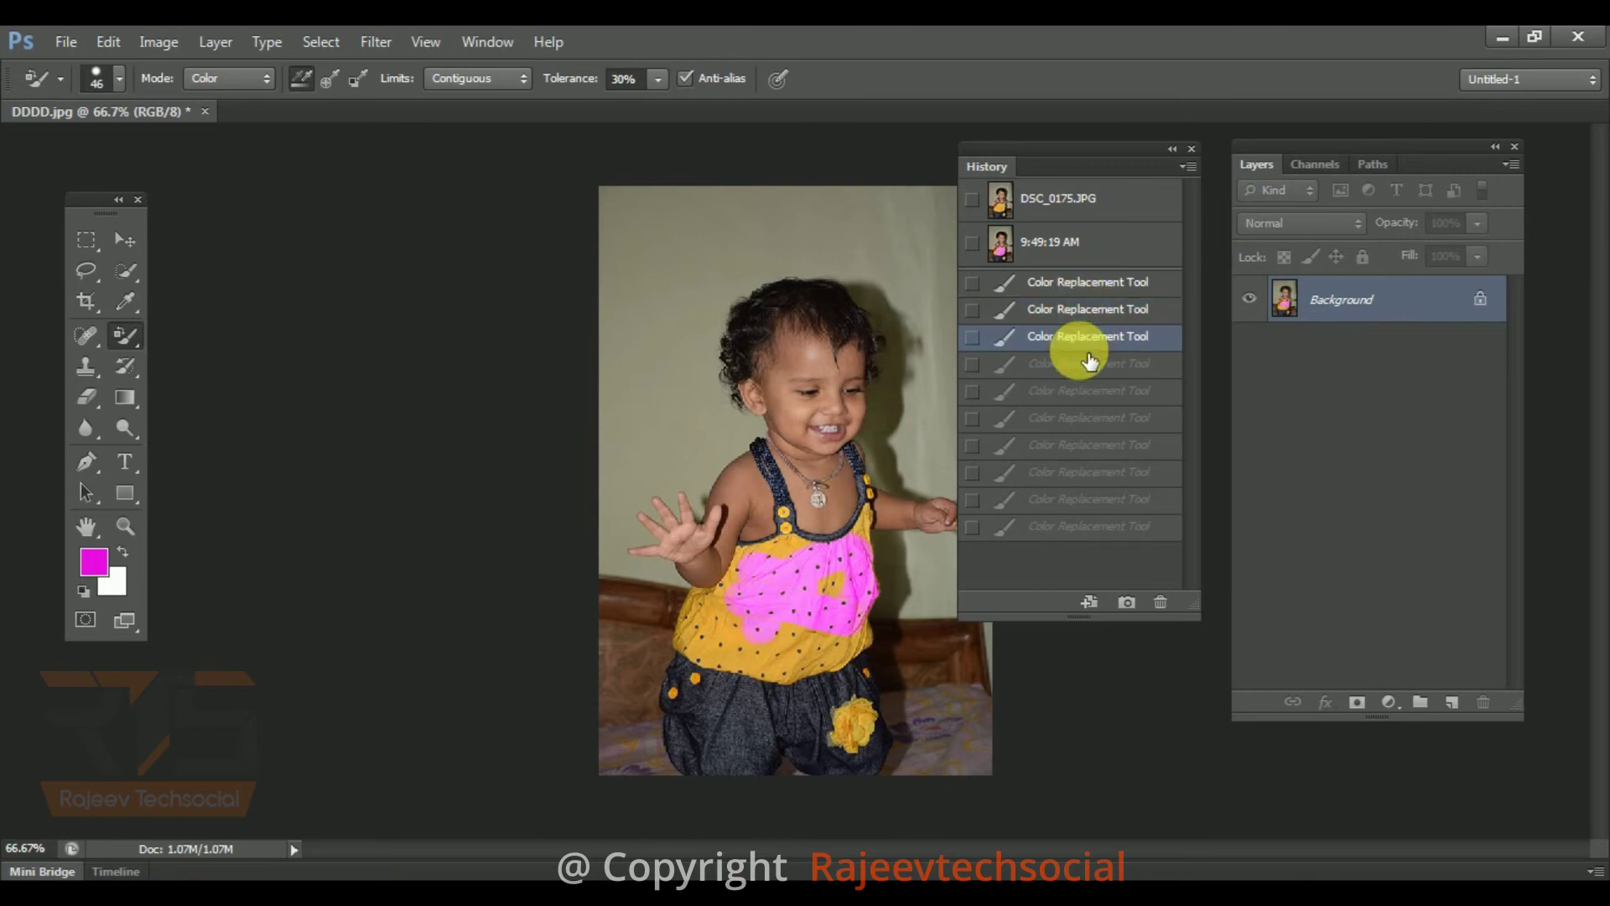
{"action": "left_click", "coordinate": [1040, 389]}
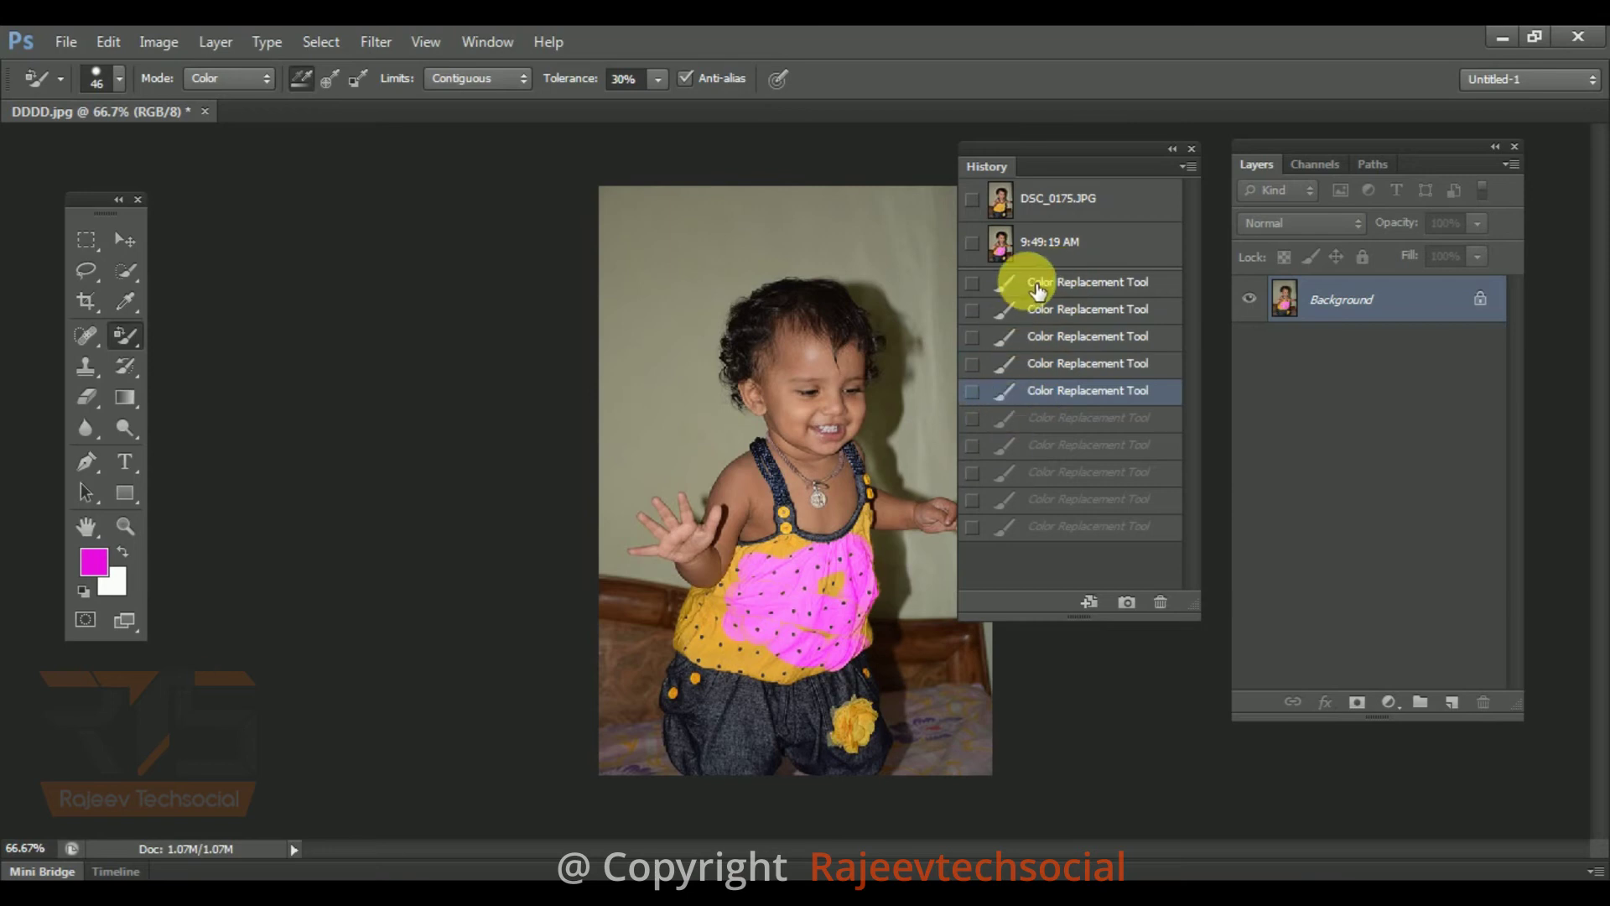
{"action": "left_click", "coordinate": [1126, 603]}
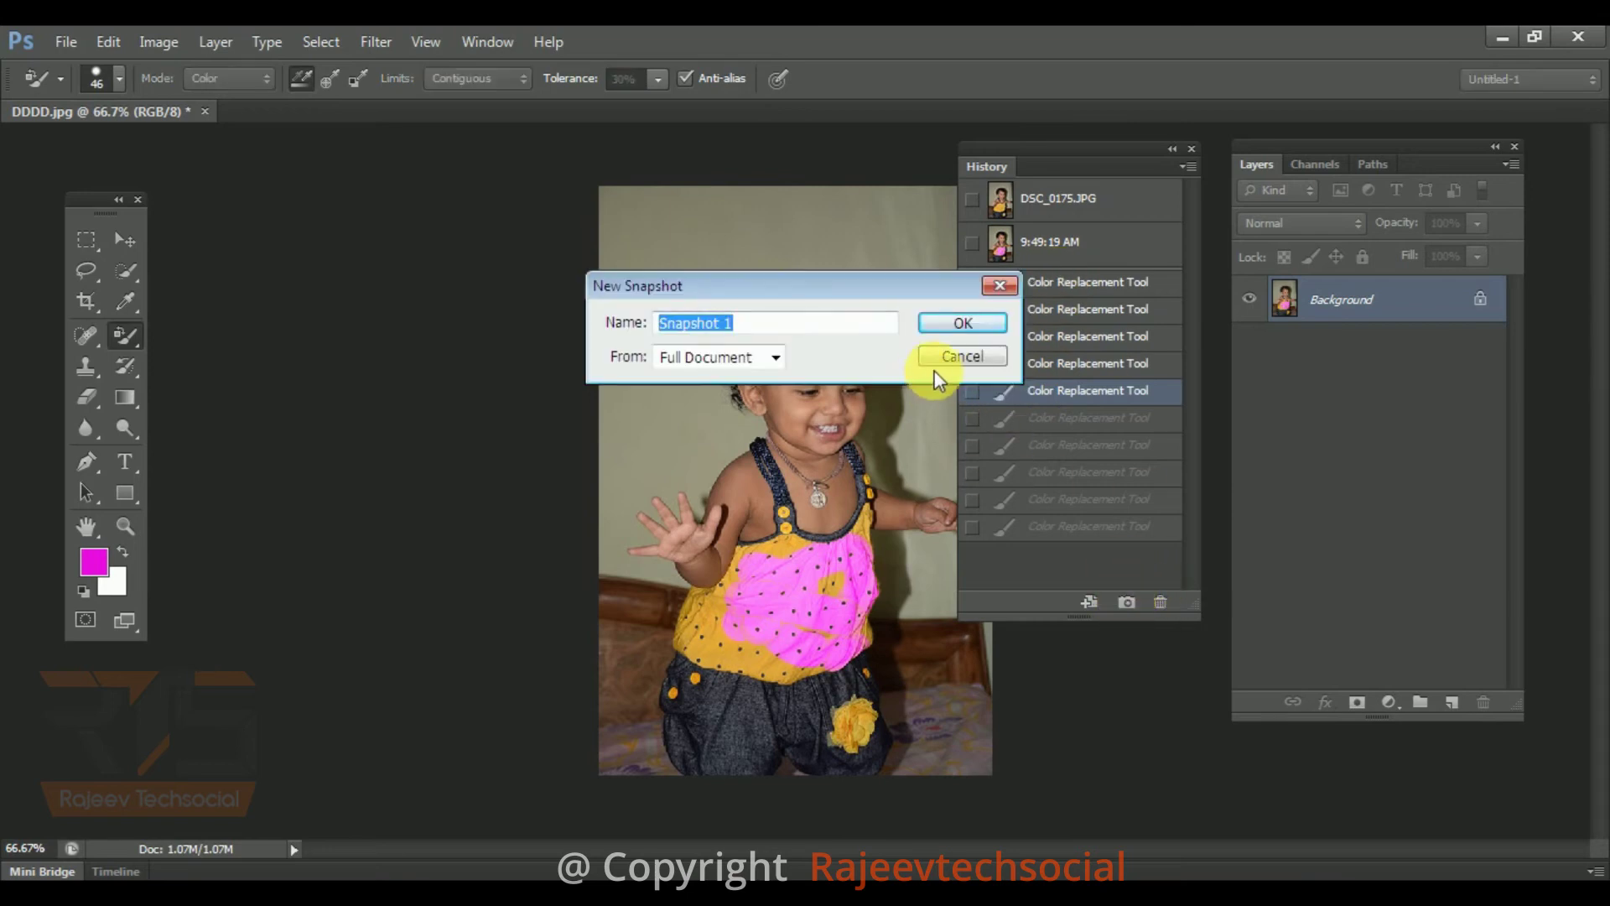
{"action": "left_click", "coordinate": [955, 359]}
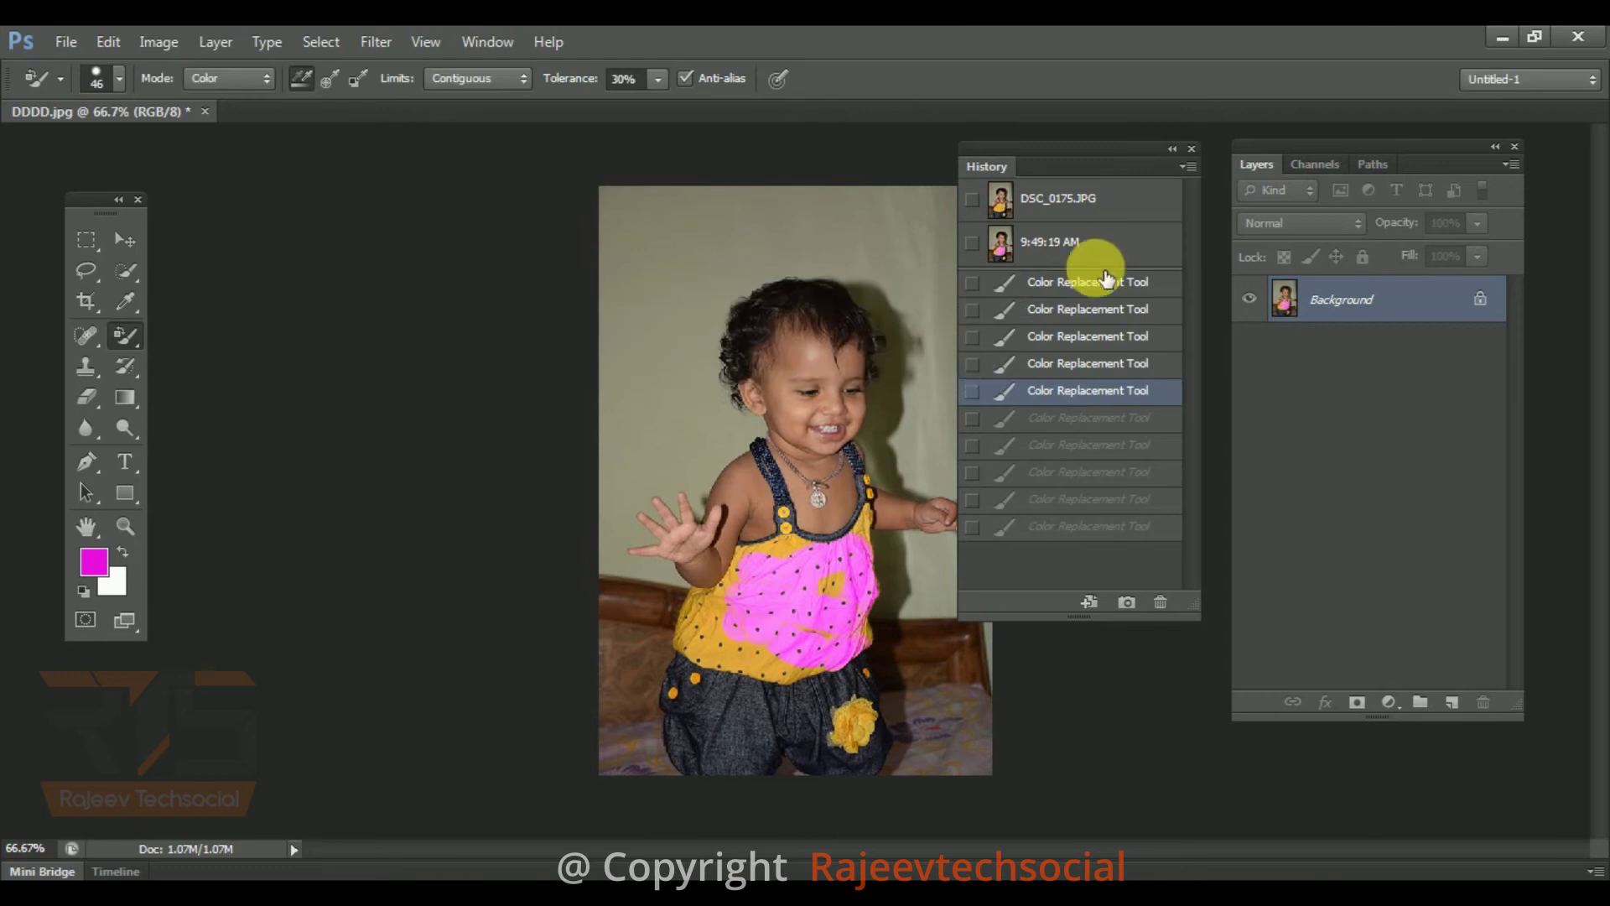
- Review the History Options and the history commands available for the fifth Color Replacement Tool state
{"action": "left_click", "coordinate": [1187, 167]}
{"action": "left_click", "coordinate": [1285, 340]}
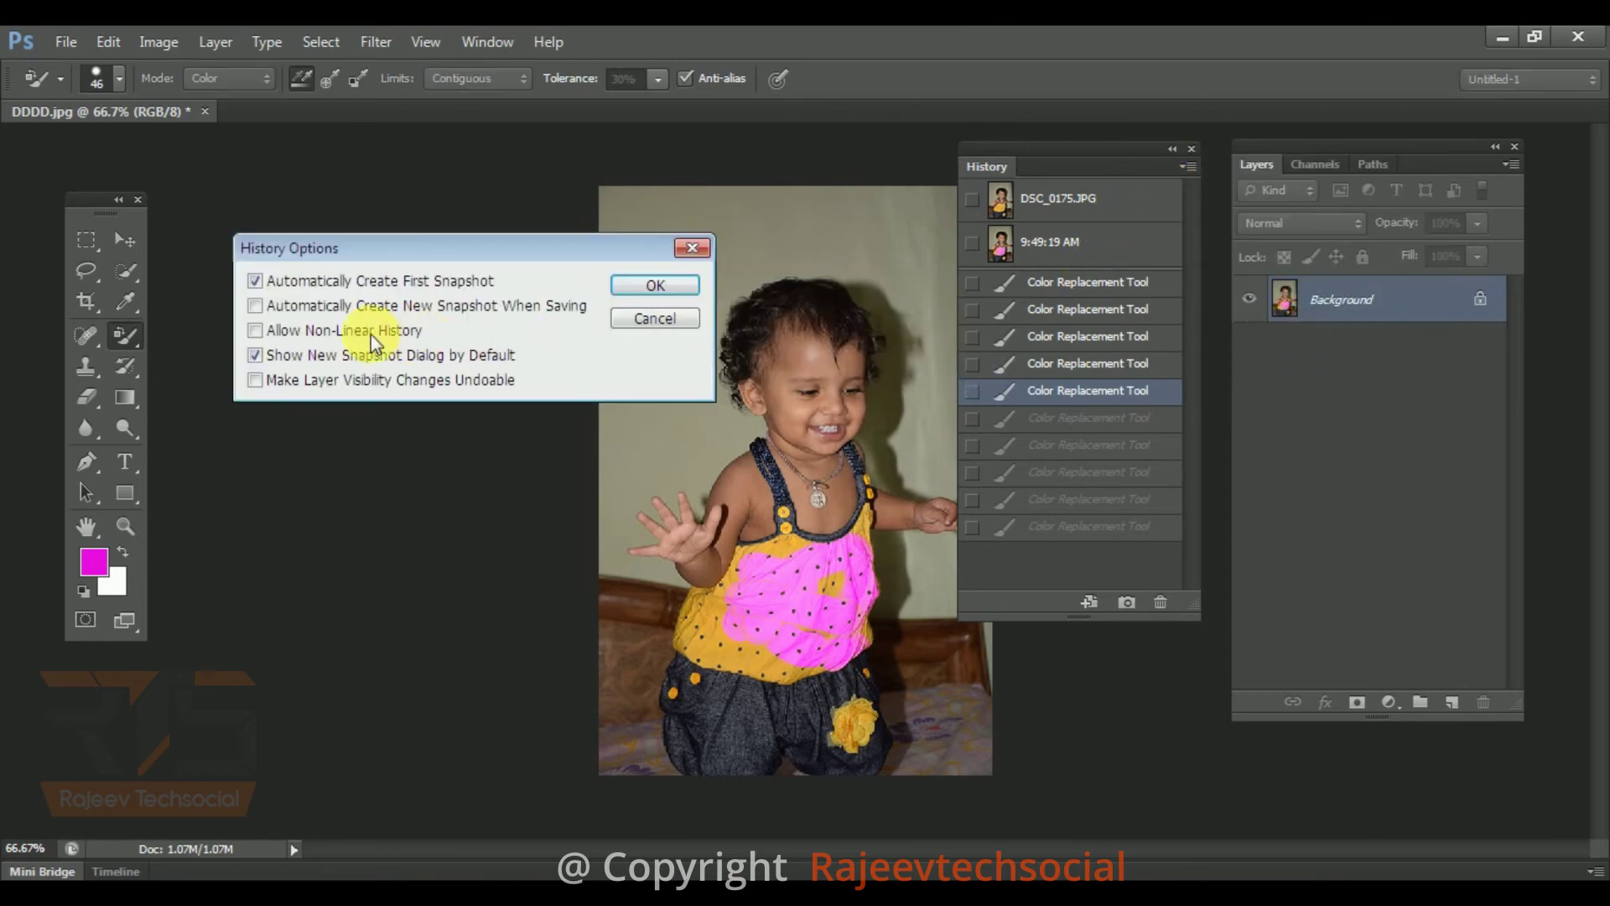
{"action": "left_click", "coordinate": [675, 286]}
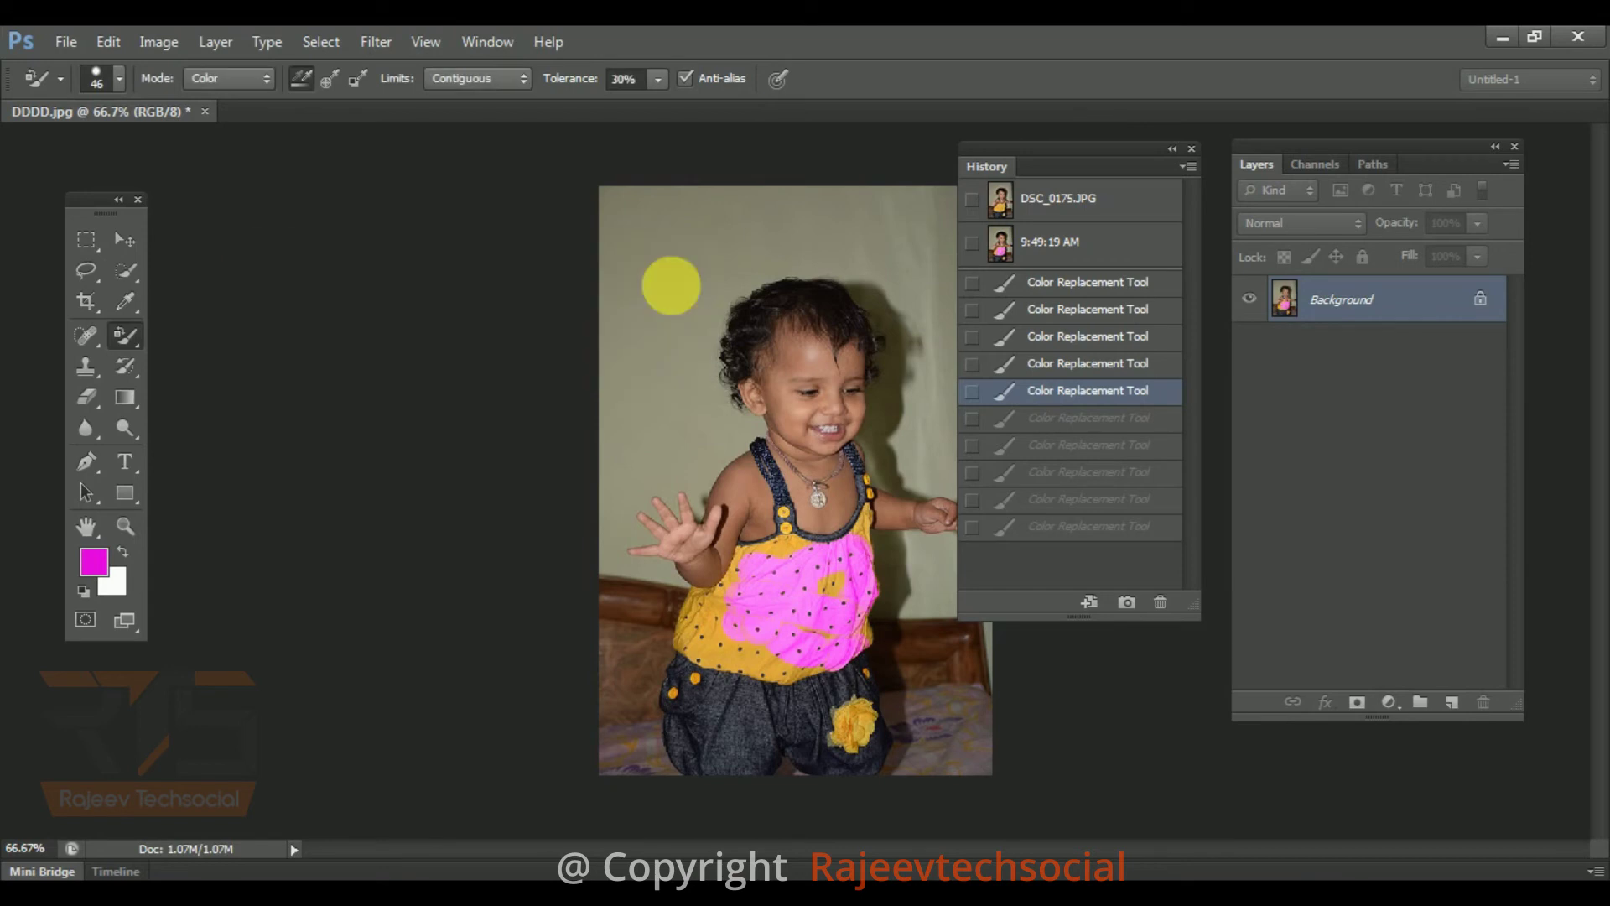
{"action": "left_click", "coordinate": [1185, 168]}
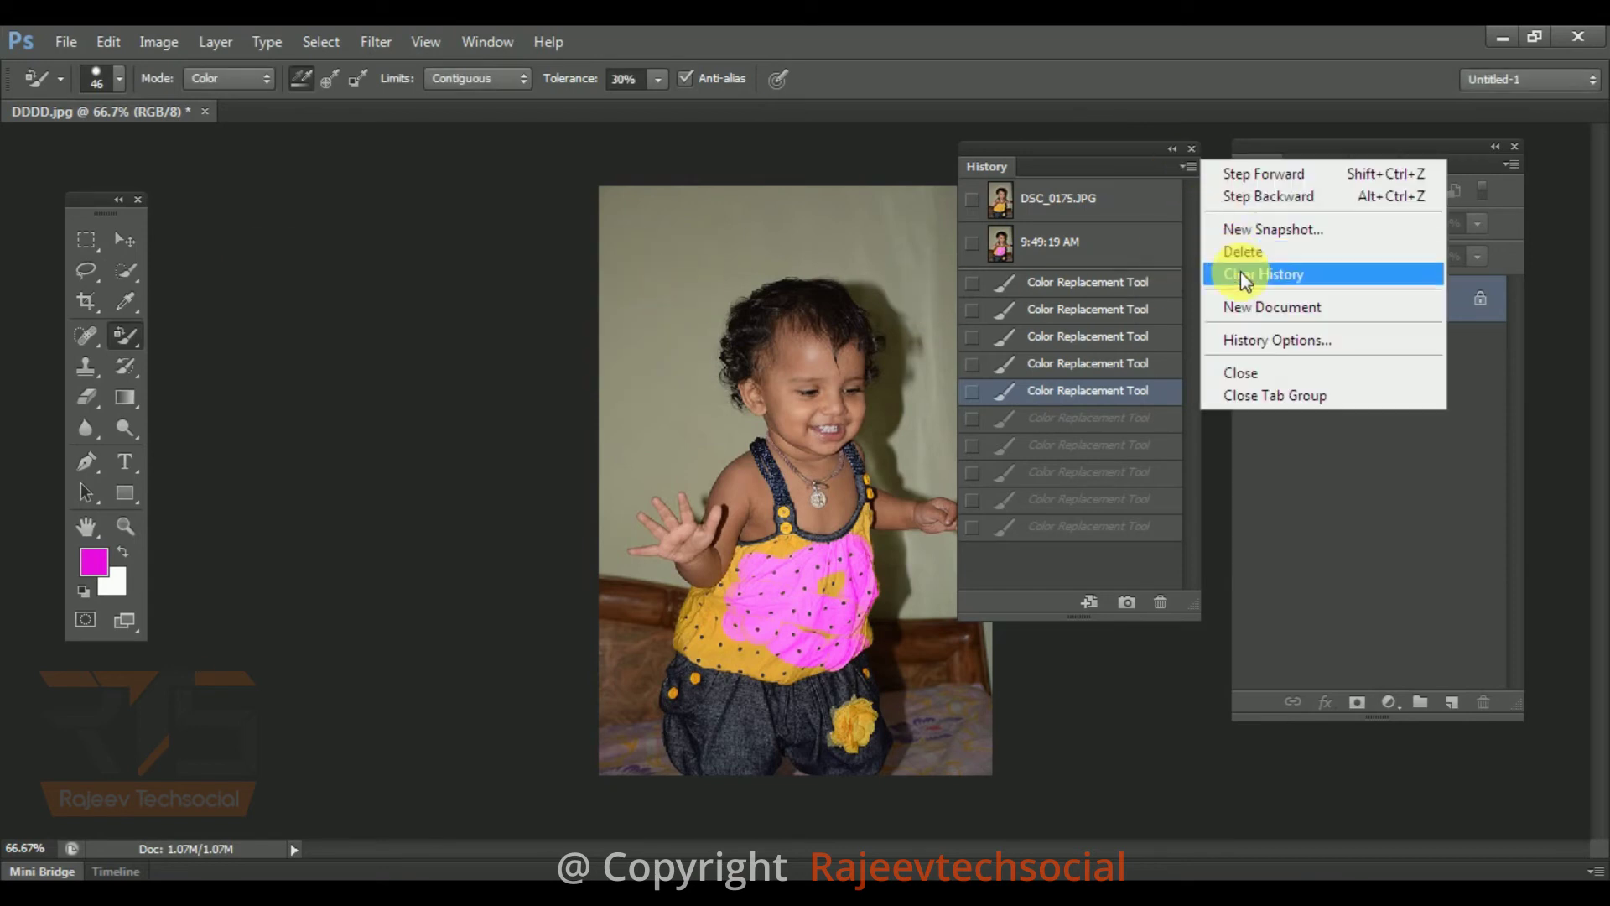
{"action": "left_click", "coordinate": [1064, 410]}
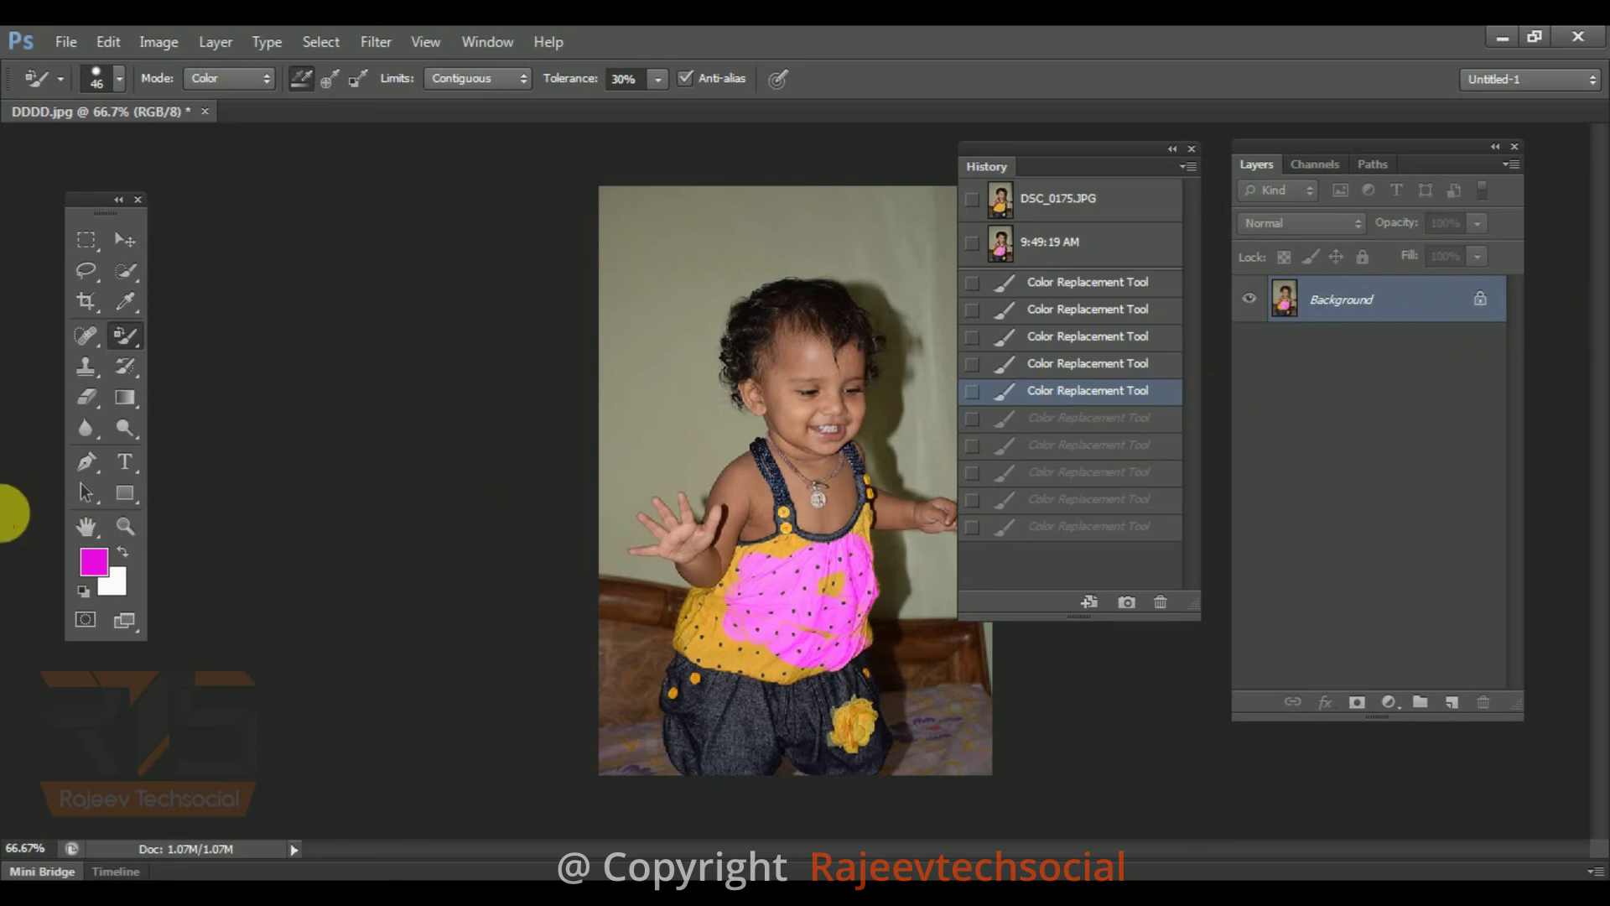
{"action": "left_click", "coordinate": [135, 336]}
{"action": "left_click", "coordinate": [230, 376]}
{"action": "mouse_move", "coordinate": [703, 621]}
{"action": "left_mouse_down"}
{"action": "mouse_move", "coordinate": [740, 659]}
{"action": "mouse_move", "coordinate": [815, 670]}
{"action": "mouse_move", "coordinate": [799, 685]}
{"action": "mouse_move", "coordinate": [733, 657]}
{"action": "mouse_move", "coordinate": [764, 555]}
{"action": "mouse_move", "coordinate": [838, 562]}
{"action": "mouse_move", "coordinate": [882, 546]}
{"action": "mouse_move", "coordinate": [879, 529]}
{"action": "mouse_move", "coordinate": [832, 596]}
{"action": "left_mouse_up"}
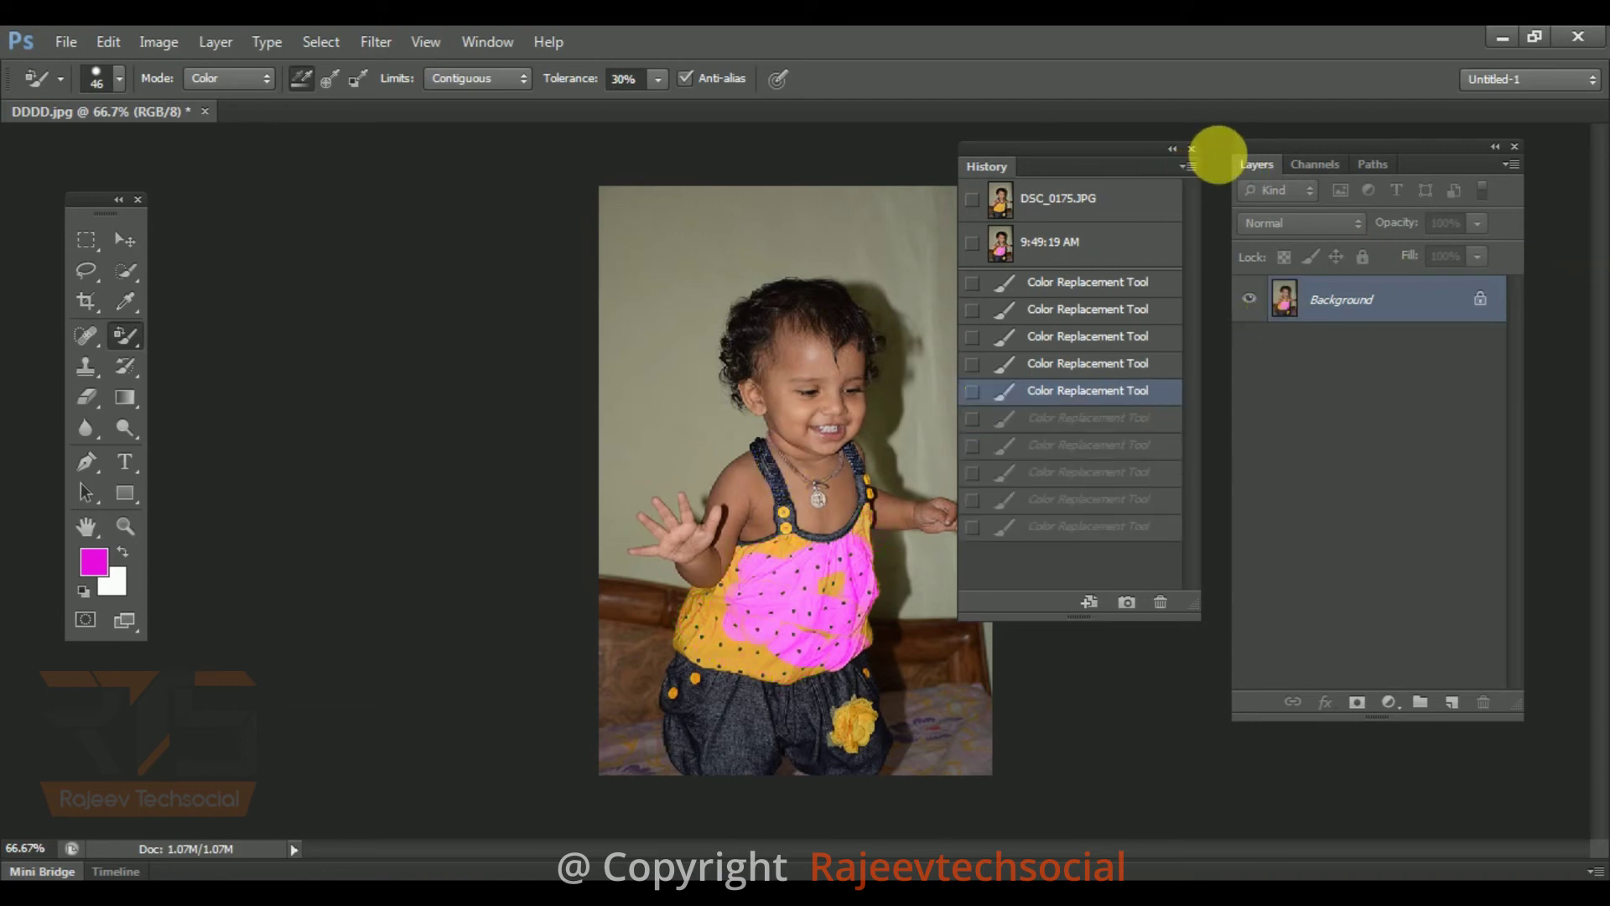
- Move the History panel to the empty area beside the photo and convert the Background into a regular layer named Layer 0
{"action": "left_click_drag", "start_coordinate": [1045, 148], "coordinate": [364, 195]}
{"action": "left_click_drag", "start_coordinate": [1298, 309], "coordinate": [1494, 710]}
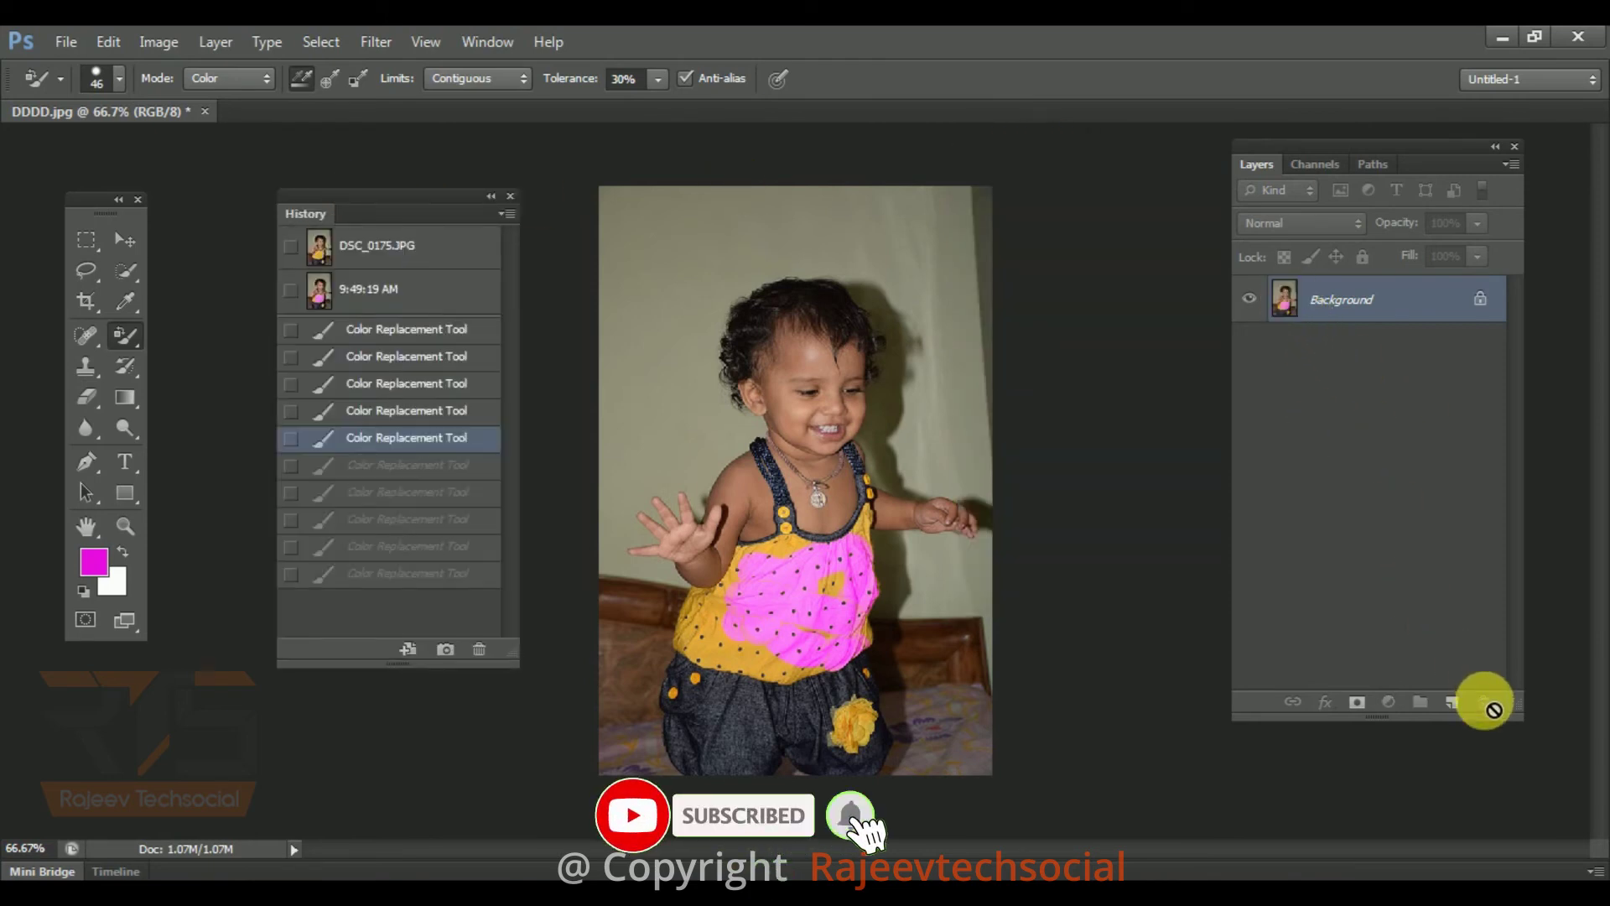
{"action": "double_click", "coordinate": [1348, 295]}
{"action": "left_click", "coordinate": [994, 303]}
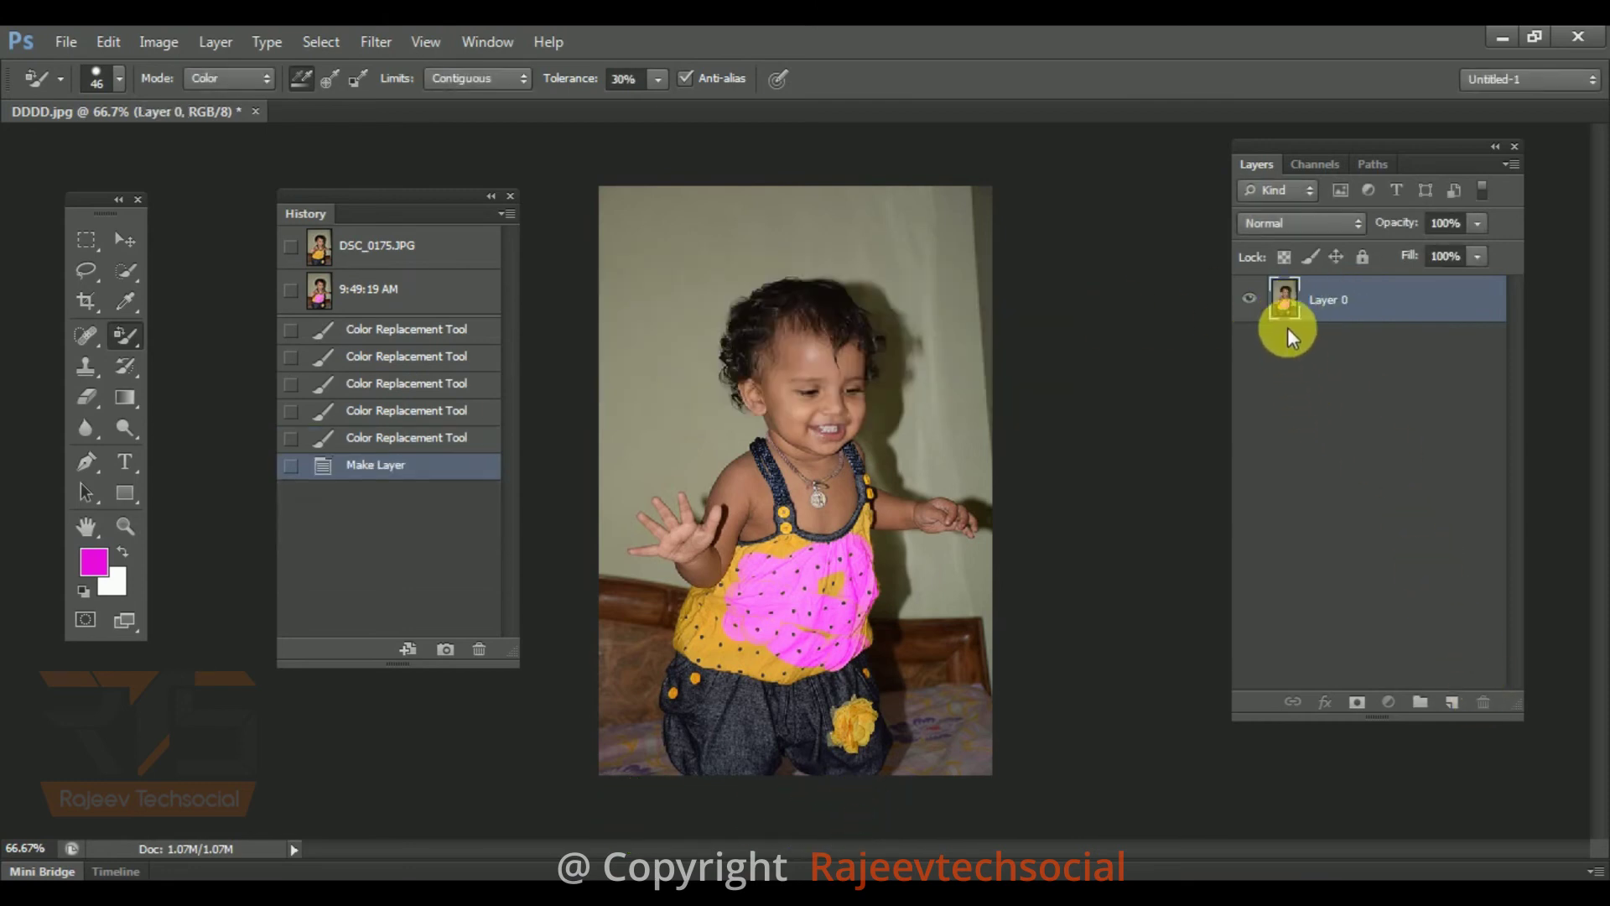
- Delete the first Color Replacement Tool state from the history and return the image to the DSC_0175.JPG snapshot
{"action": "left_click", "coordinate": [382, 331]}
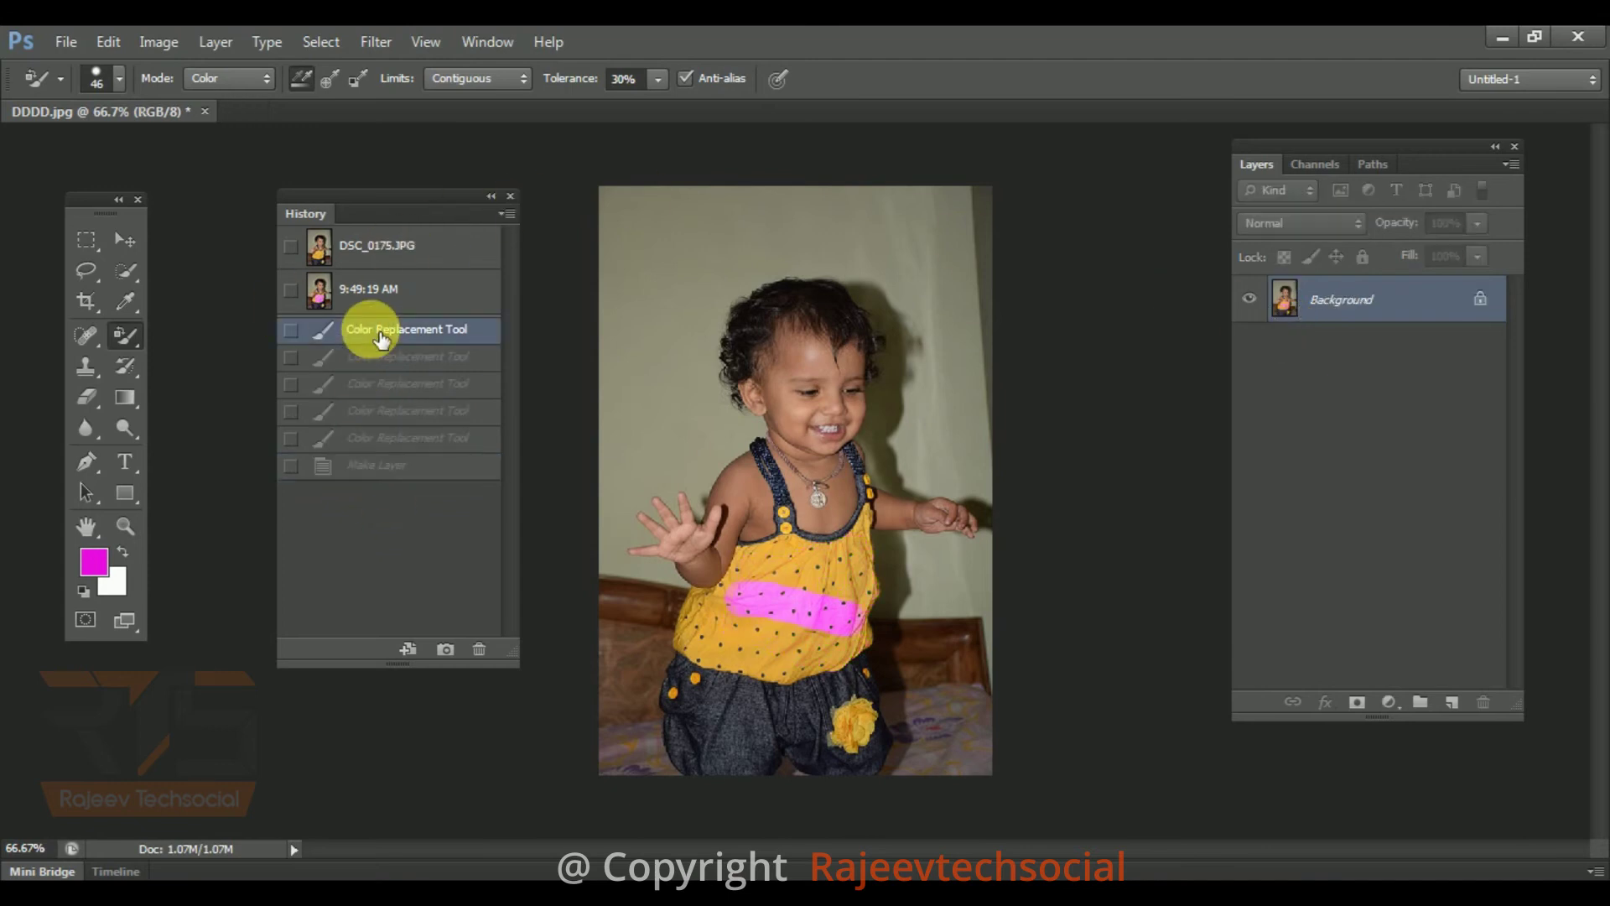
{"action": "left_click", "coordinate": [481, 651]}
{"action": "left_click", "coordinate": [752, 376]}
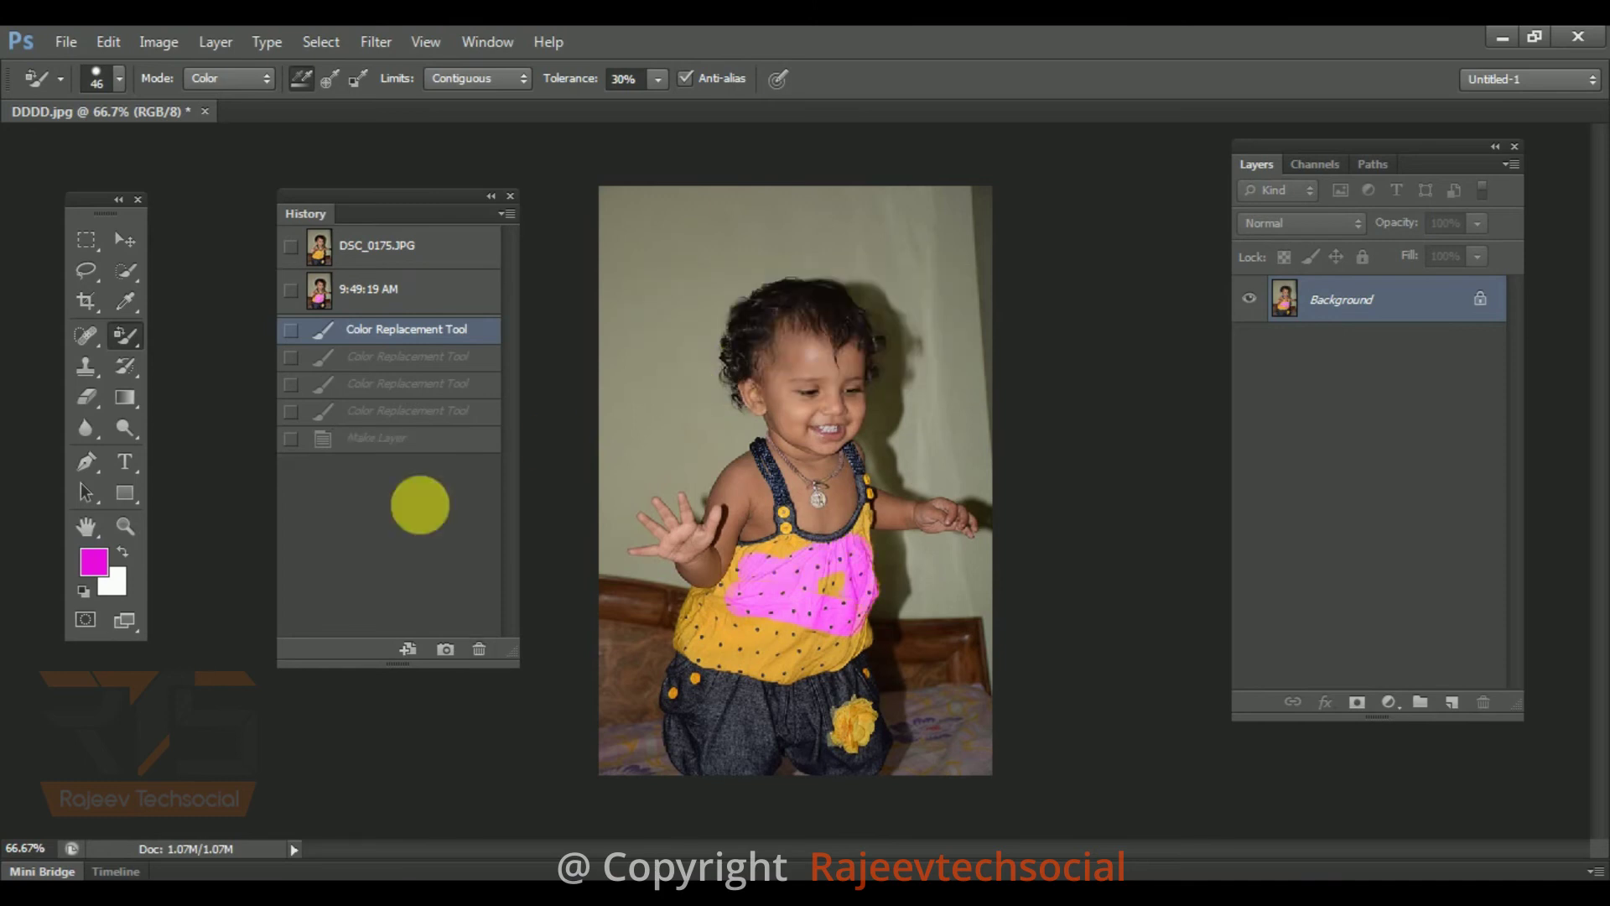
{"action": "left_click", "coordinate": [377, 246]}
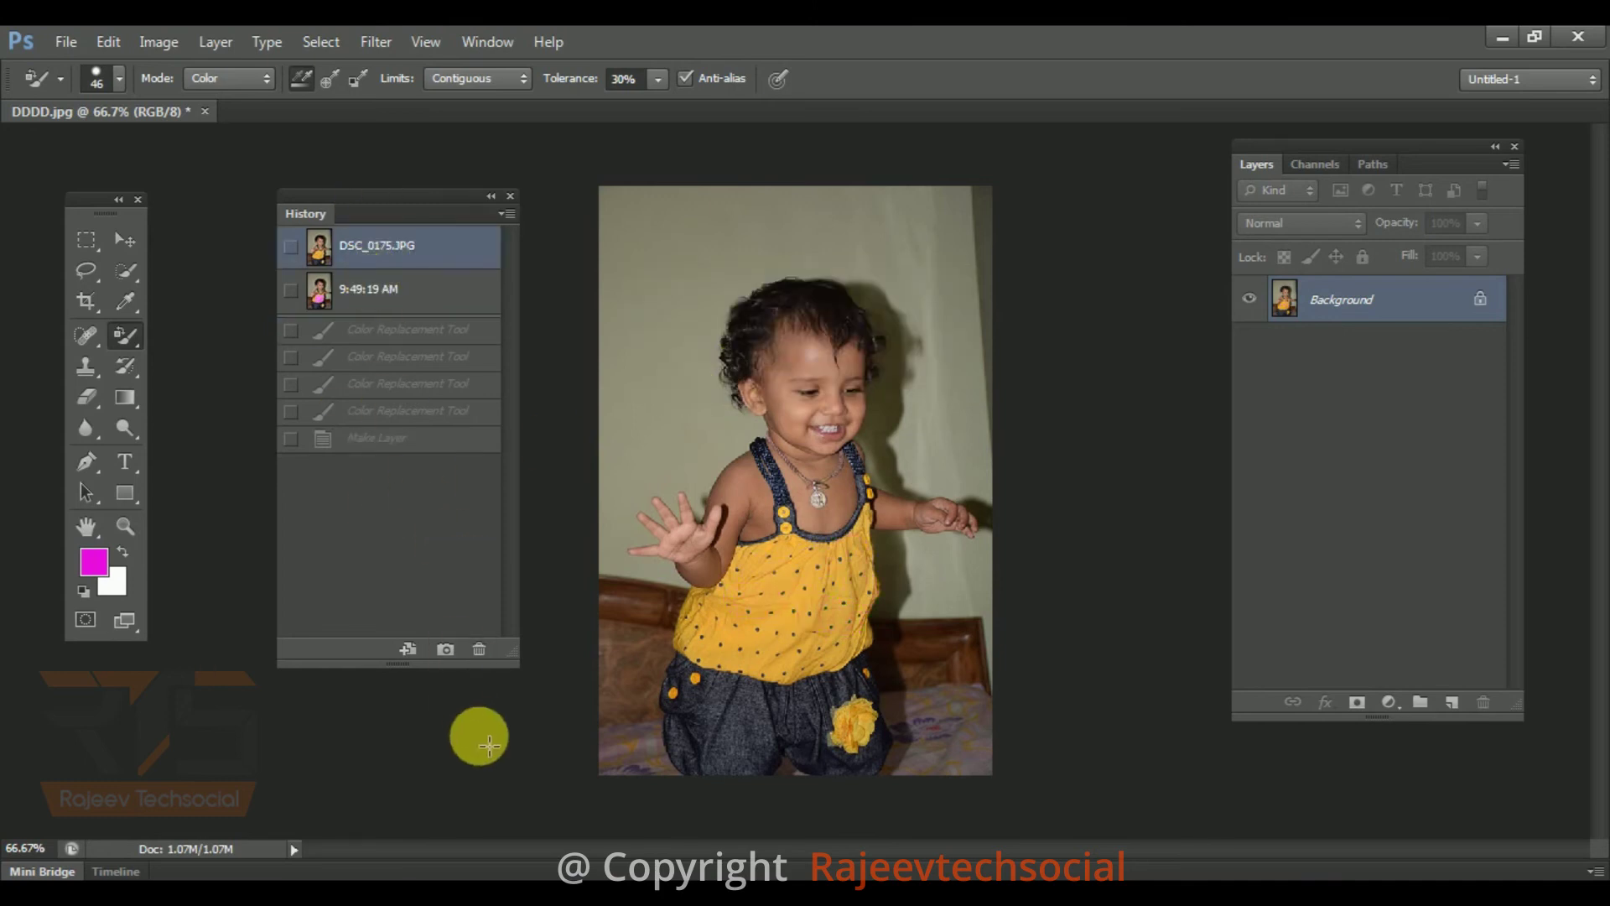
- Delete the DSC_0175.JPG snapshot and the 9:49:19 AM snapshot from the history
{"action": "left_click", "coordinate": [478, 650]}
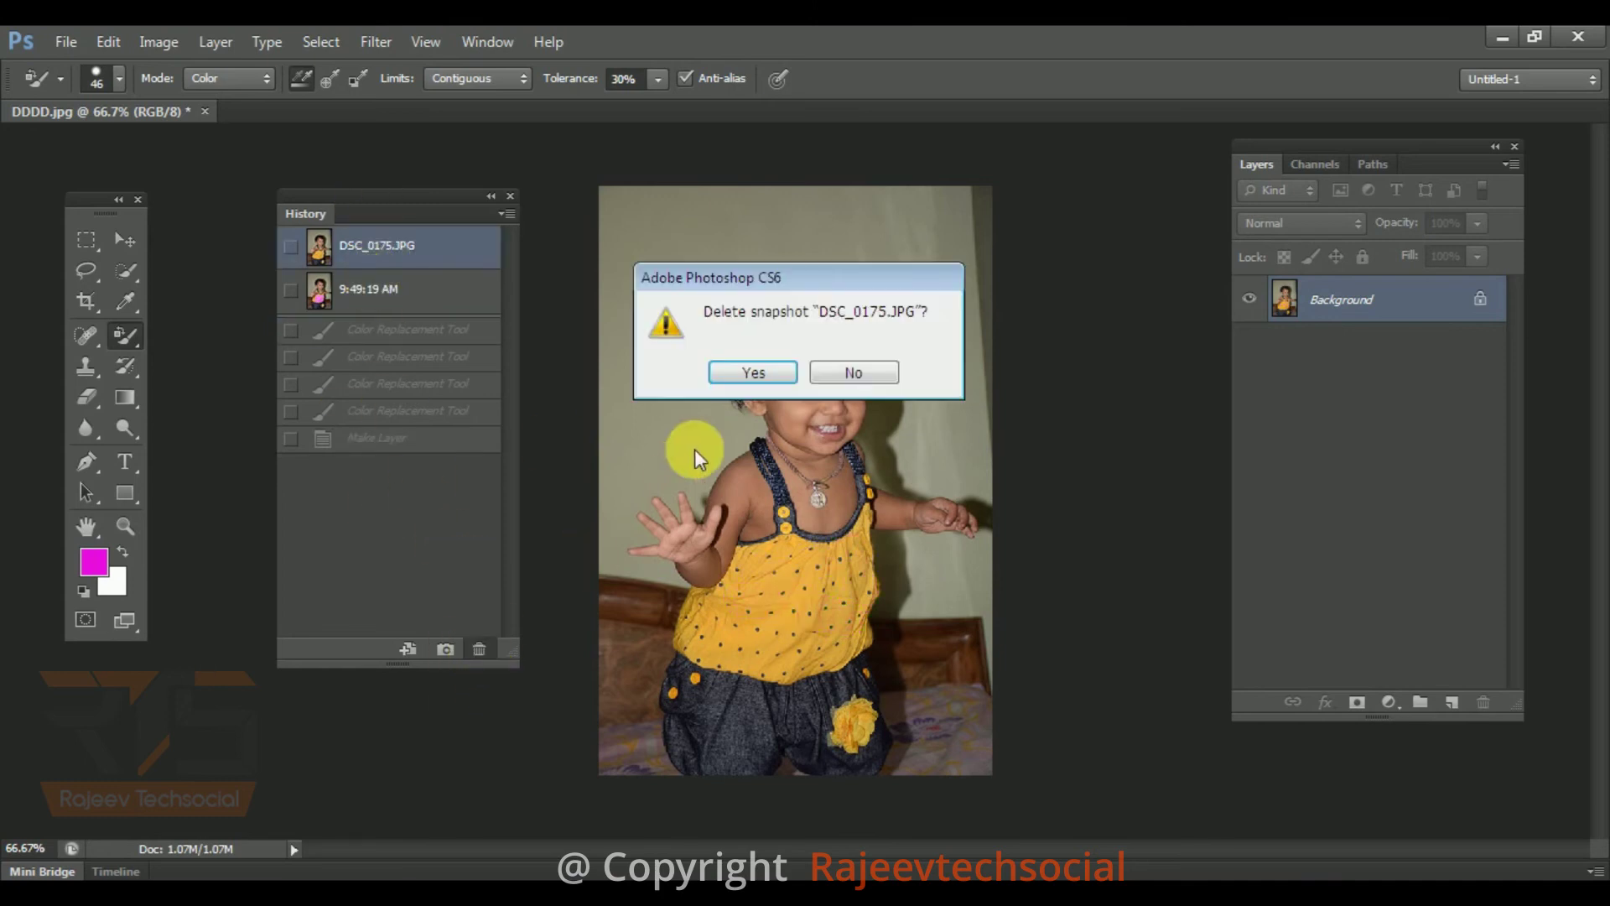
{"action": "left_click", "coordinate": [785, 356]}
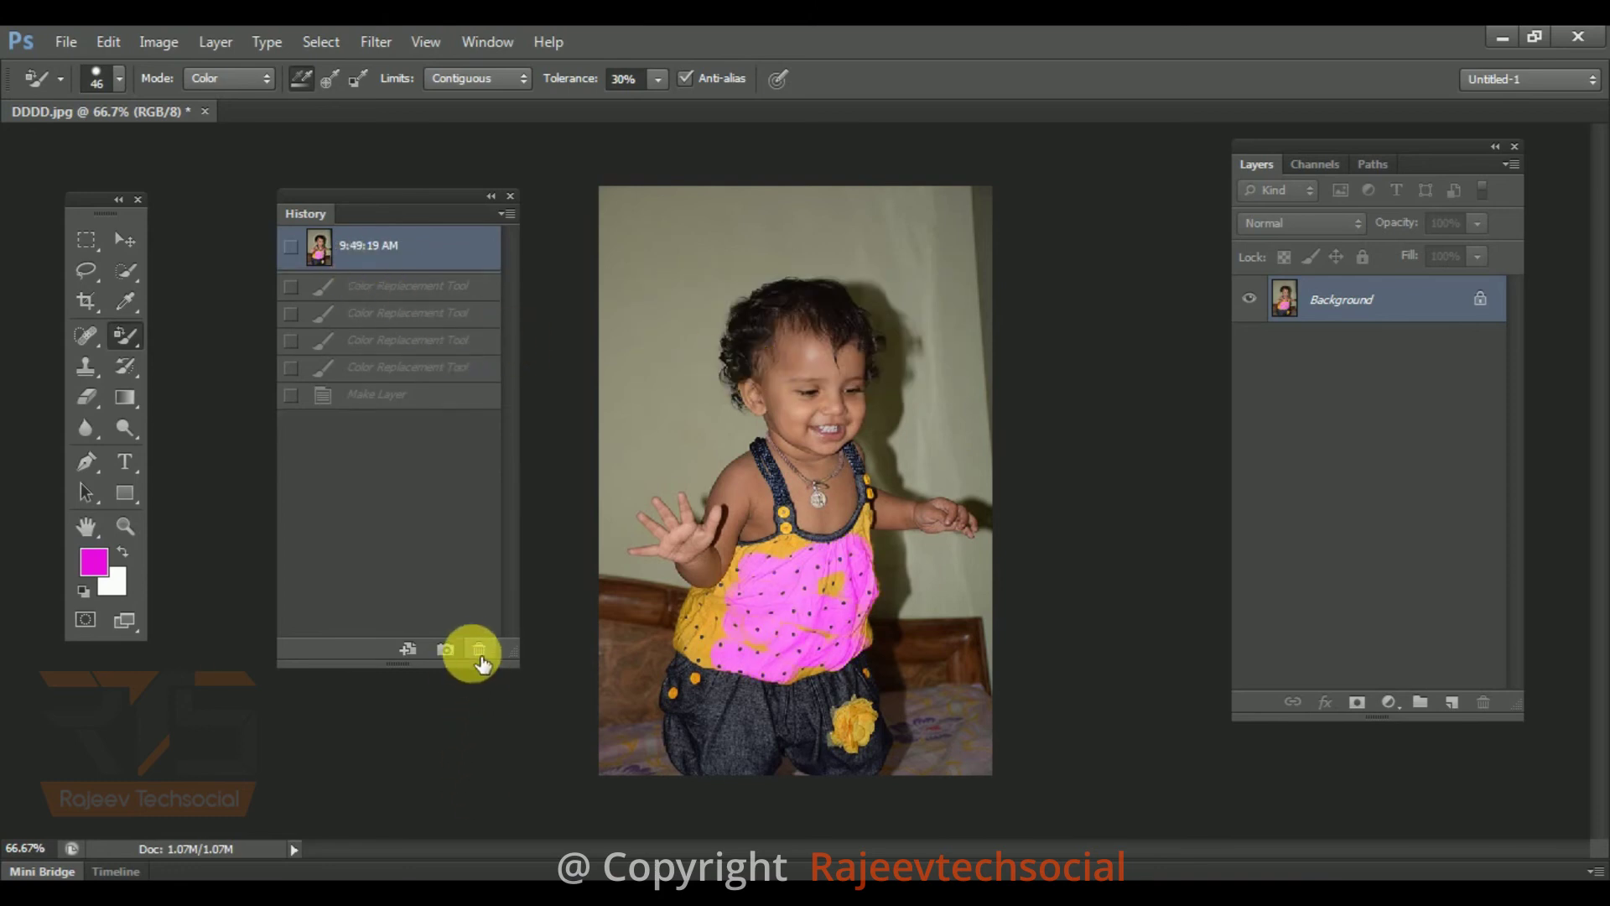
{"action": "left_click", "coordinate": [480, 651]}
{"action": "left_click", "coordinate": [762, 371]}
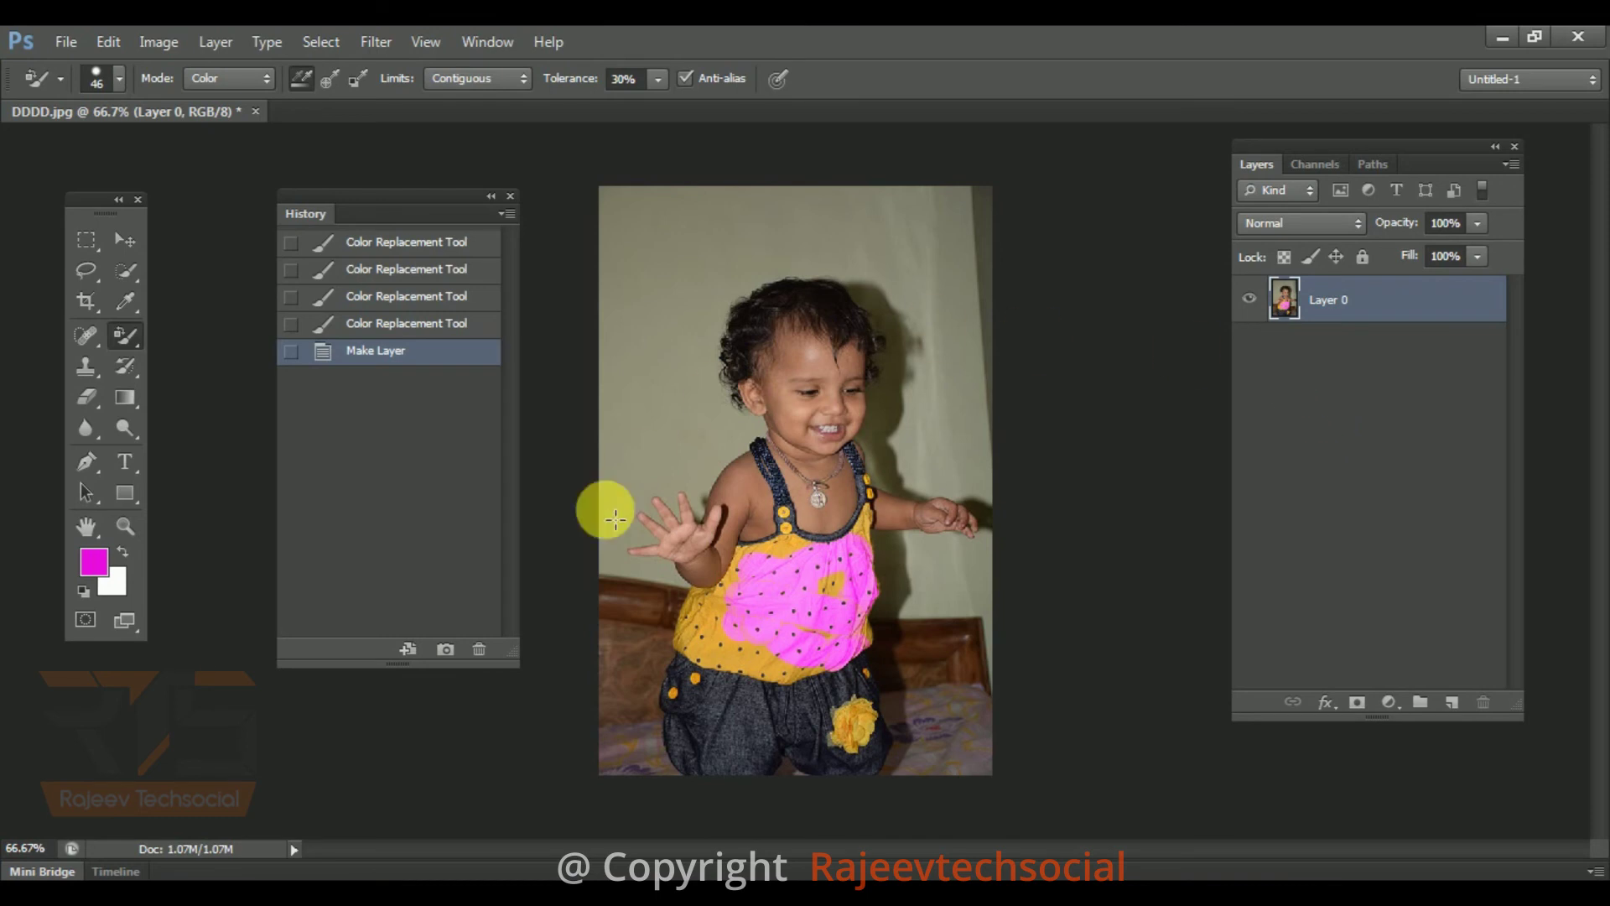
- Open DSC_0175.JPG from the photoshop tutorials folder in File Explorer as a second Photoshop document
{"action": "left_click", "coordinate": [193, 903]}
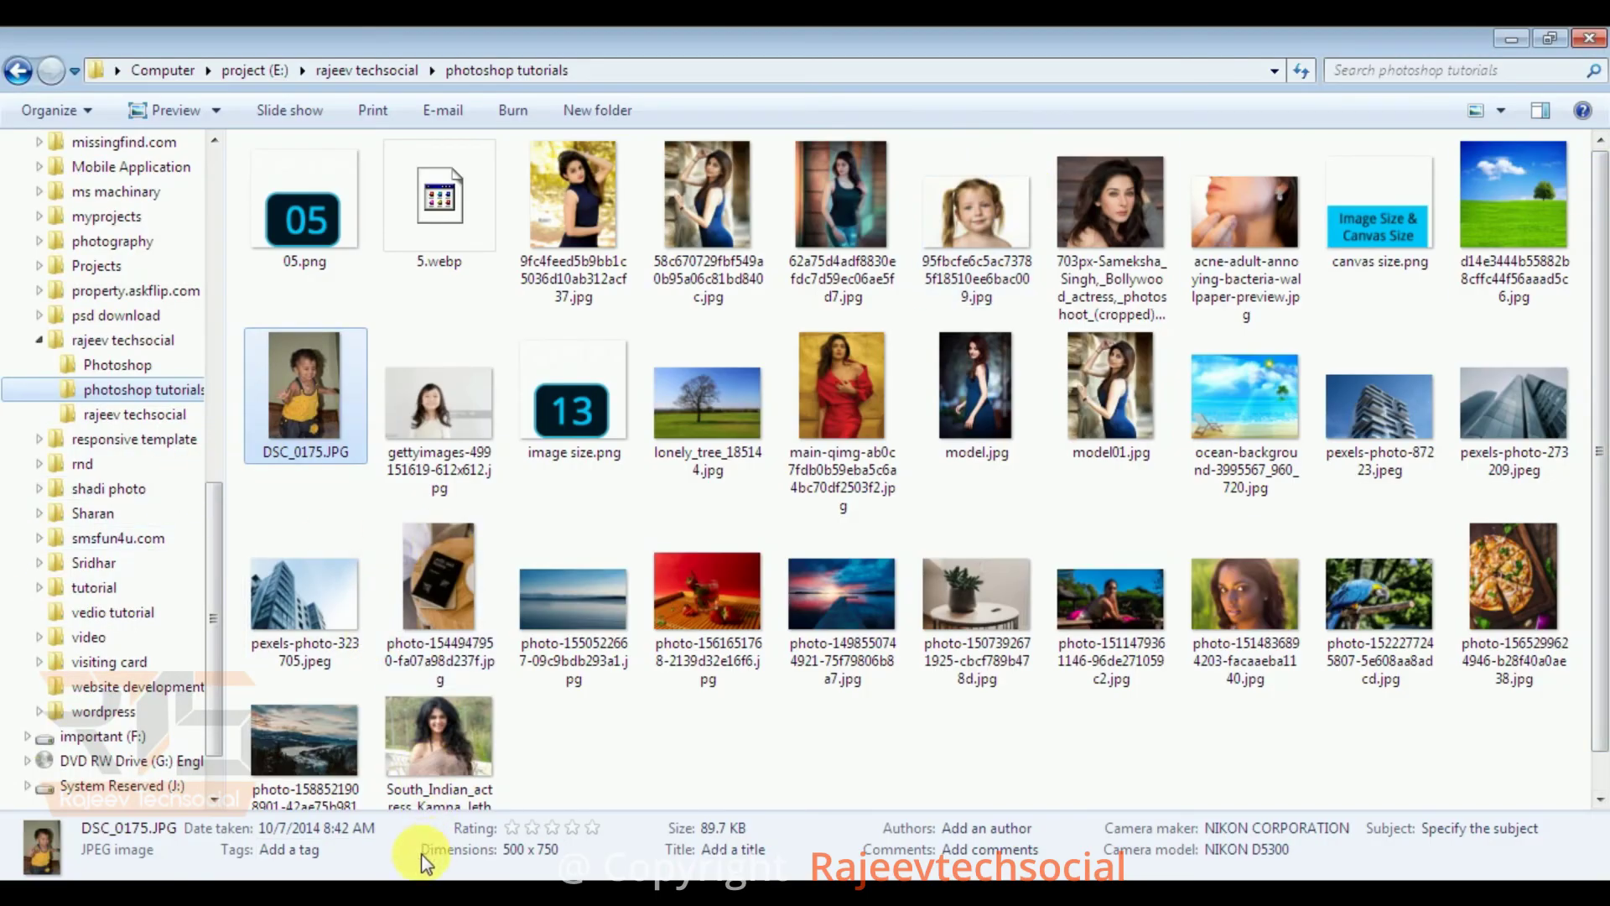
{"action": "left_click", "coordinate": [419, 893]}
{"action": "left_click_drag", "start_coordinate": [435, 208], "coordinate": [436, 106]}
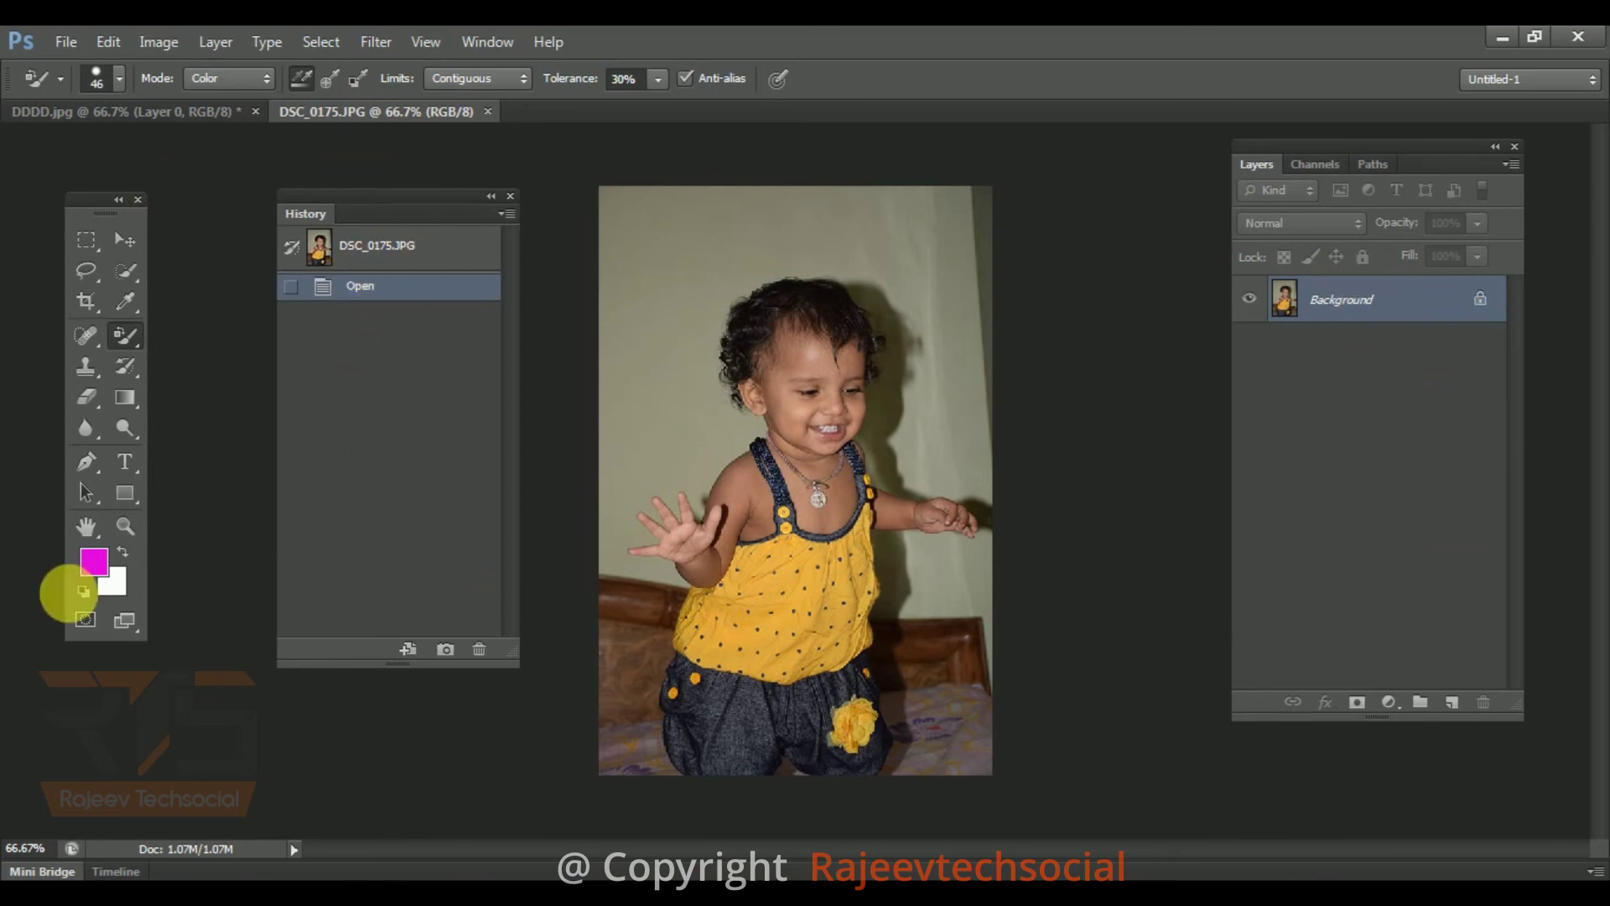
{"action": "left_click", "coordinate": [124, 462]}
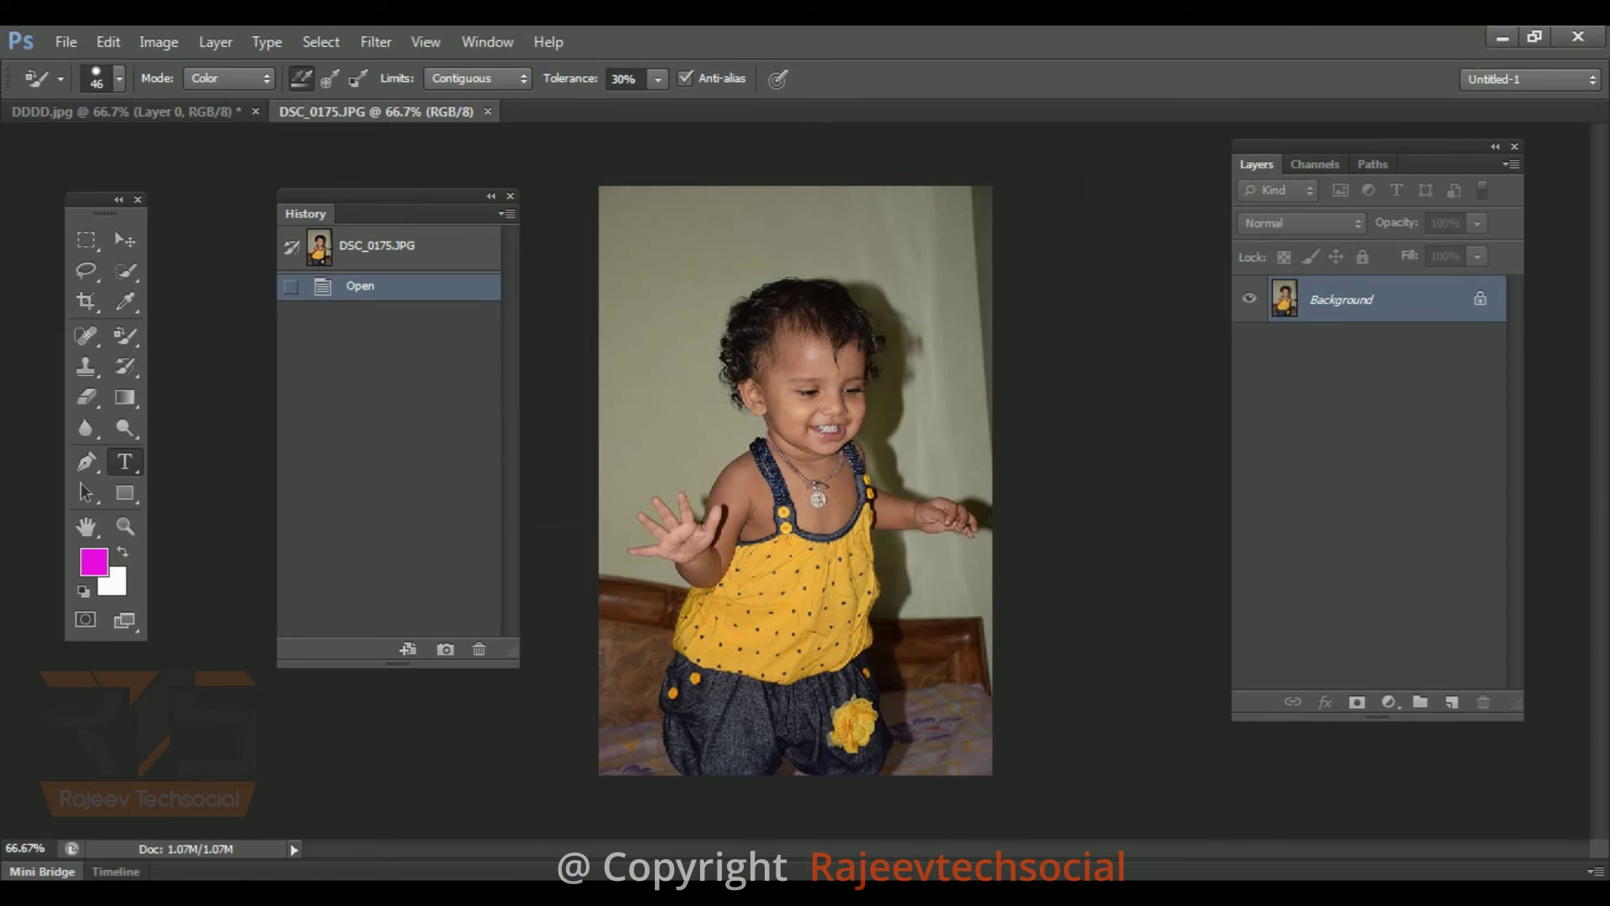
{"action": "key", "text": "alt+Tab"}
{"action": "key", "text": "alt+Tab"}
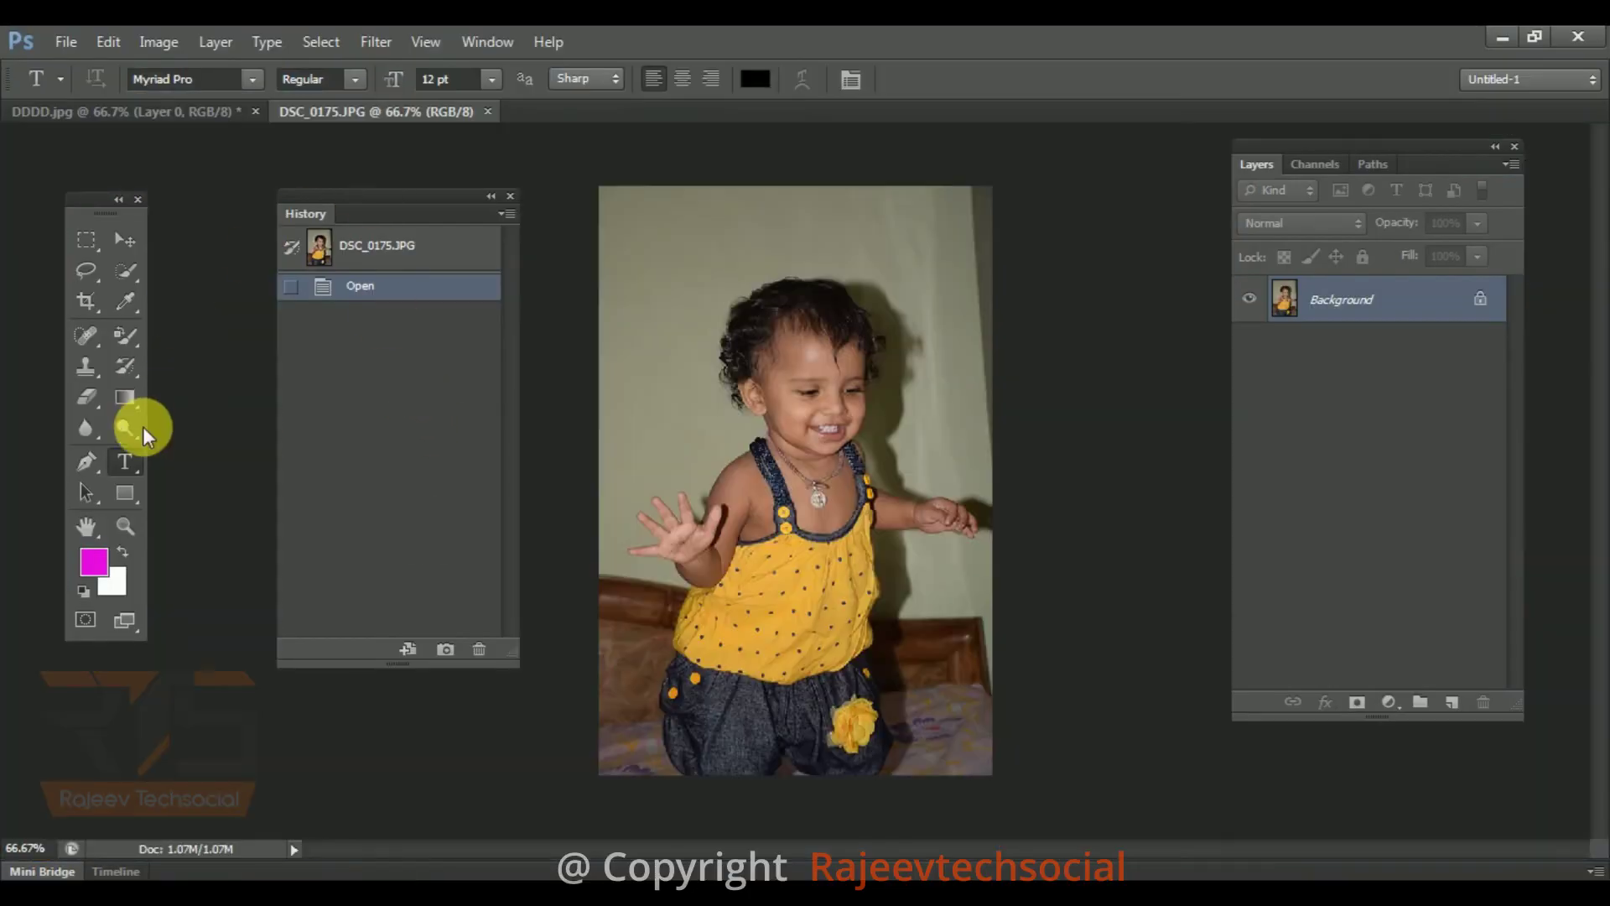
- Activate the Art History Brush Tool and move the History panel closer to the toolbox
{"action": "left_click", "coordinate": [128, 364]}
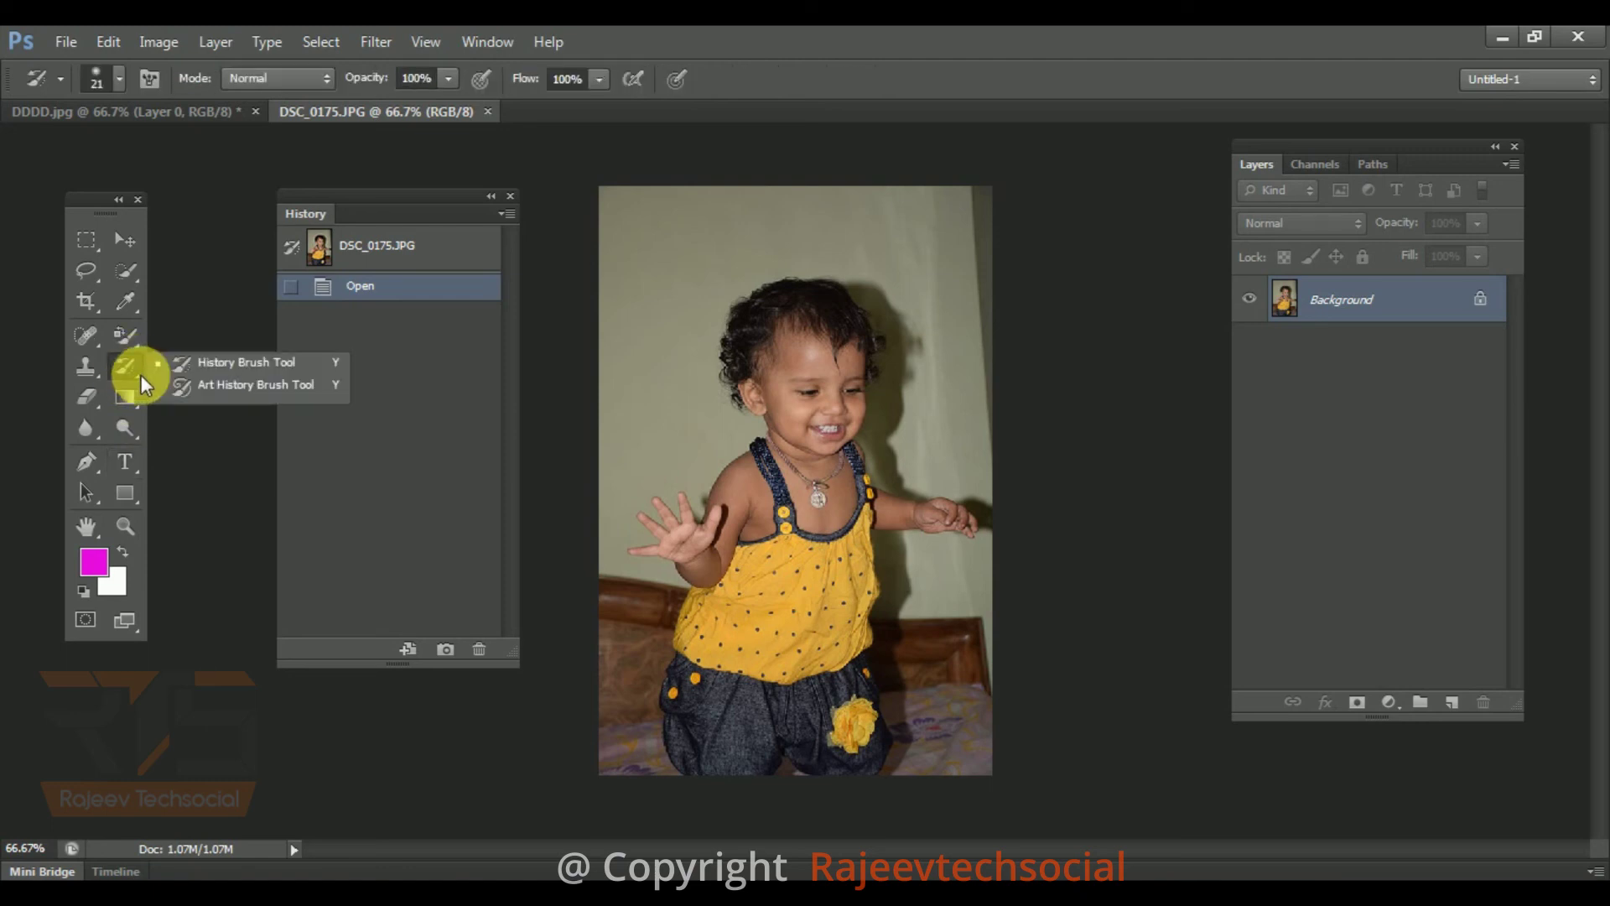
{"action": "left_click", "coordinate": [217, 384]}
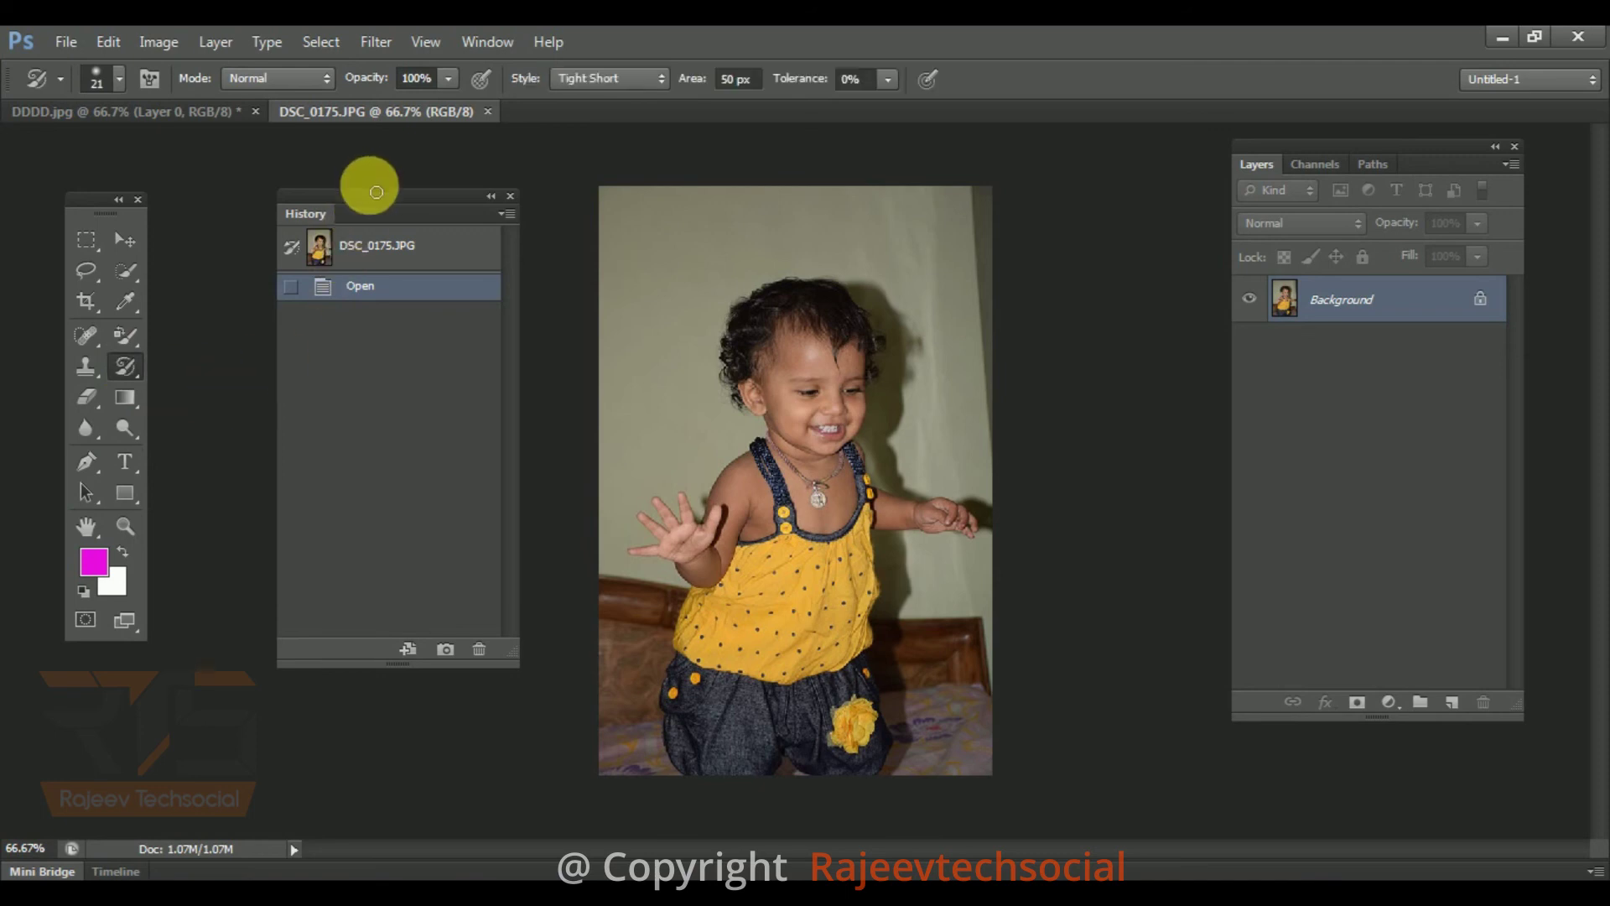
{"action": "left_click_drag", "start_coordinate": [366, 196], "coordinate": [275, 195]}
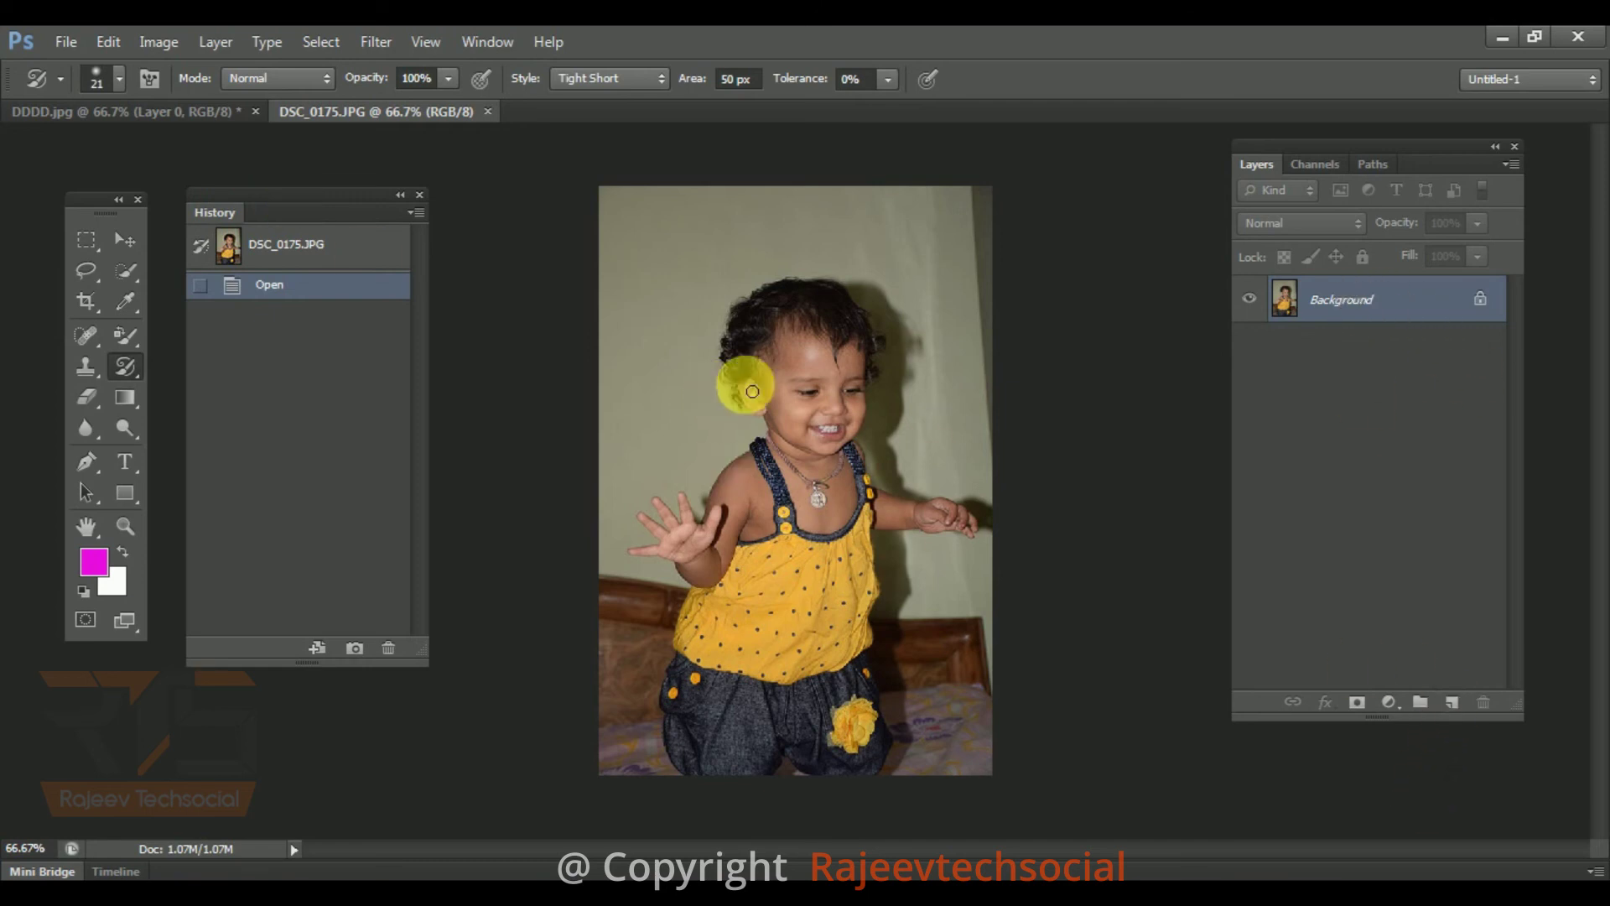
- Try the Art History Brush in Normal mode and Tight Short style over the child's raised hand, undoing the strokes
{"action": "left_click", "coordinate": [261, 75]}
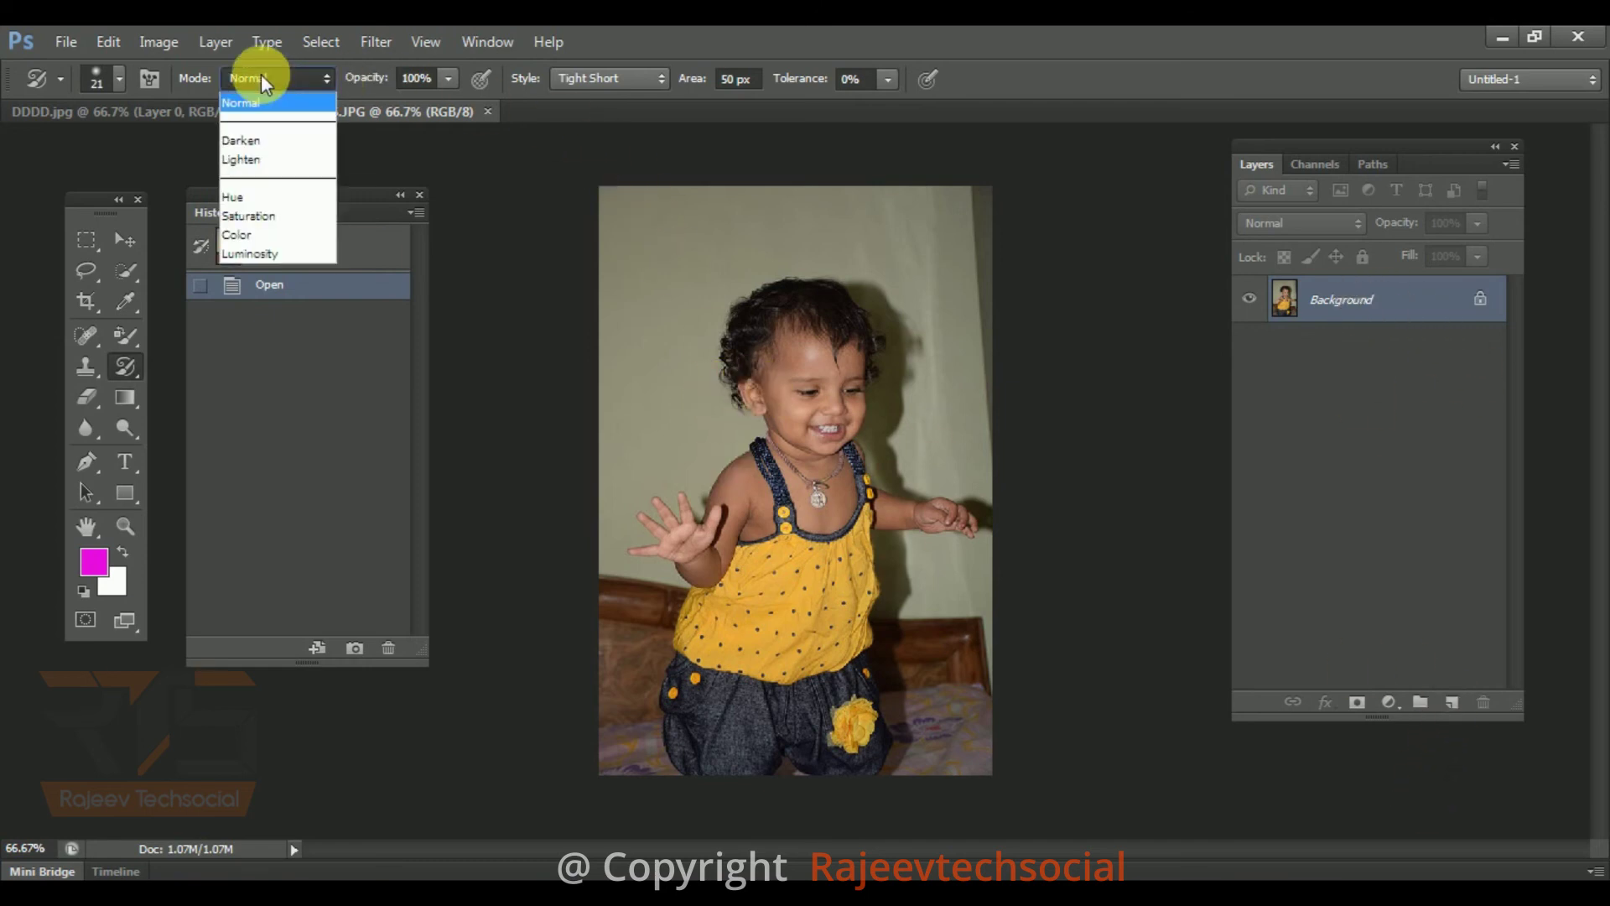
{"action": "left_click", "coordinate": [412, 81]}
{"action": "left_click", "coordinate": [626, 79]}
{"action": "left_click", "coordinate": [626, 79]}
{"action": "mouse_move", "coordinate": [730, 478]}
{"action": "left_mouse_down"}
{"action": "mouse_move", "coordinate": [766, 521]}
{"action": "mouse_move", "coordinate": [721, 528]}
{"action": "left_mouse_up"}
{"action": "key", "text": "ctrl+z"}
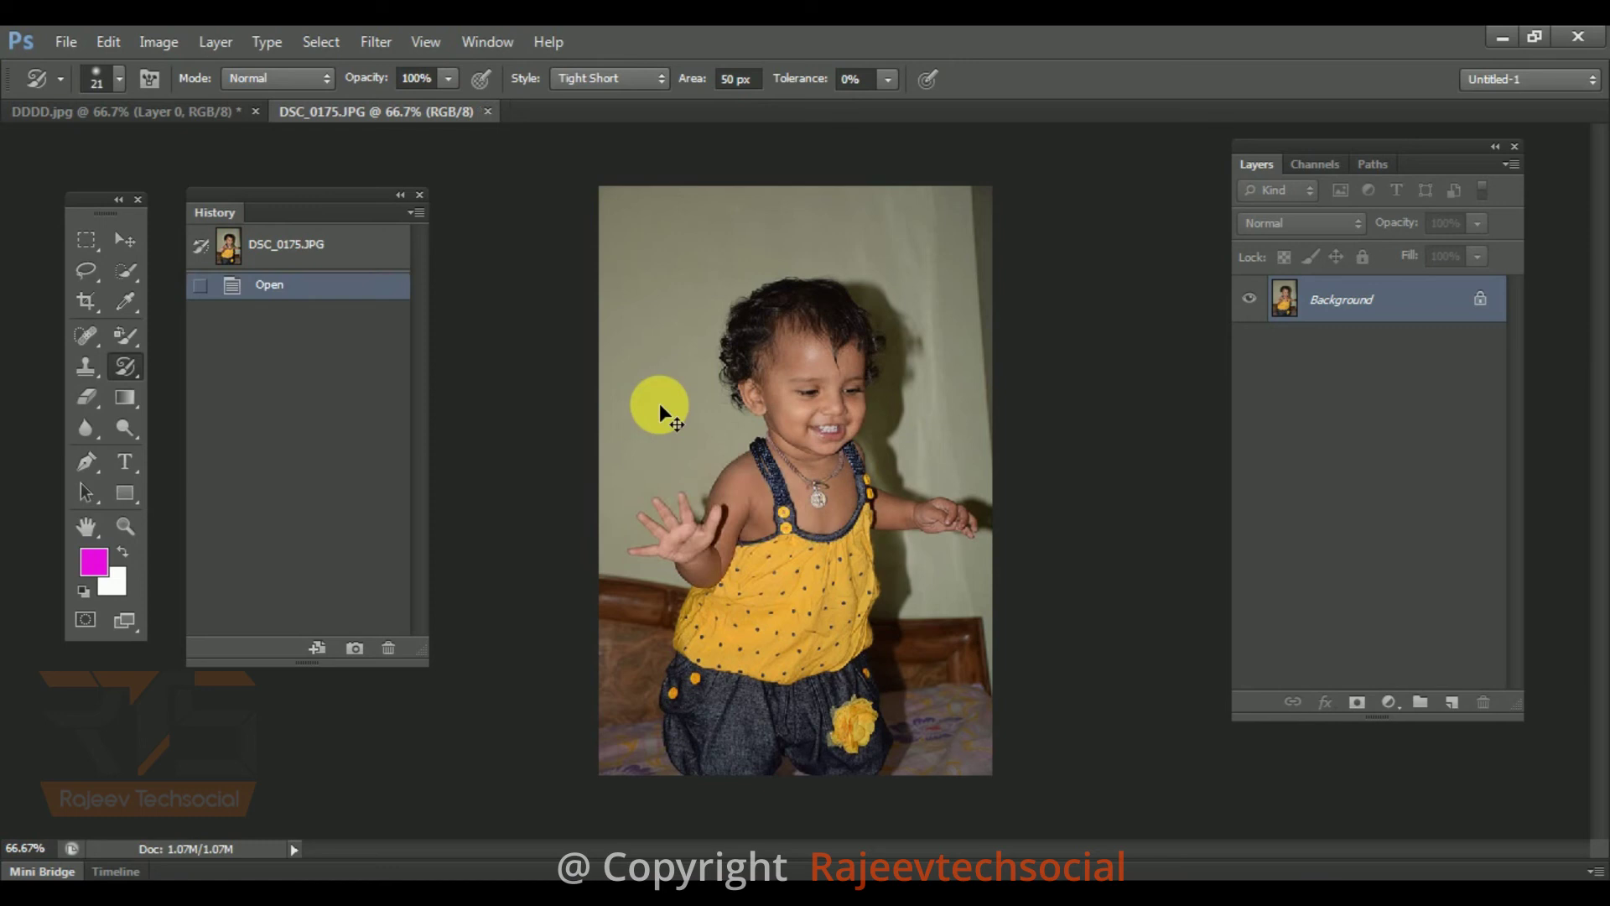
{"action": "mouse_move", "coordinate": [681, 460]}
{"action": "left_mouse_down"}
{"action": "mouse_move", "coordinate": [701, 528]}
{"action": "mouse_move", "coordinate": [651, 519]}
{"action": "mouse_move", "coordinate": [686, 417]}
{"action": "mouse_move", "coordinate": [722, 511]}
{"action": "left_mouse_up"}
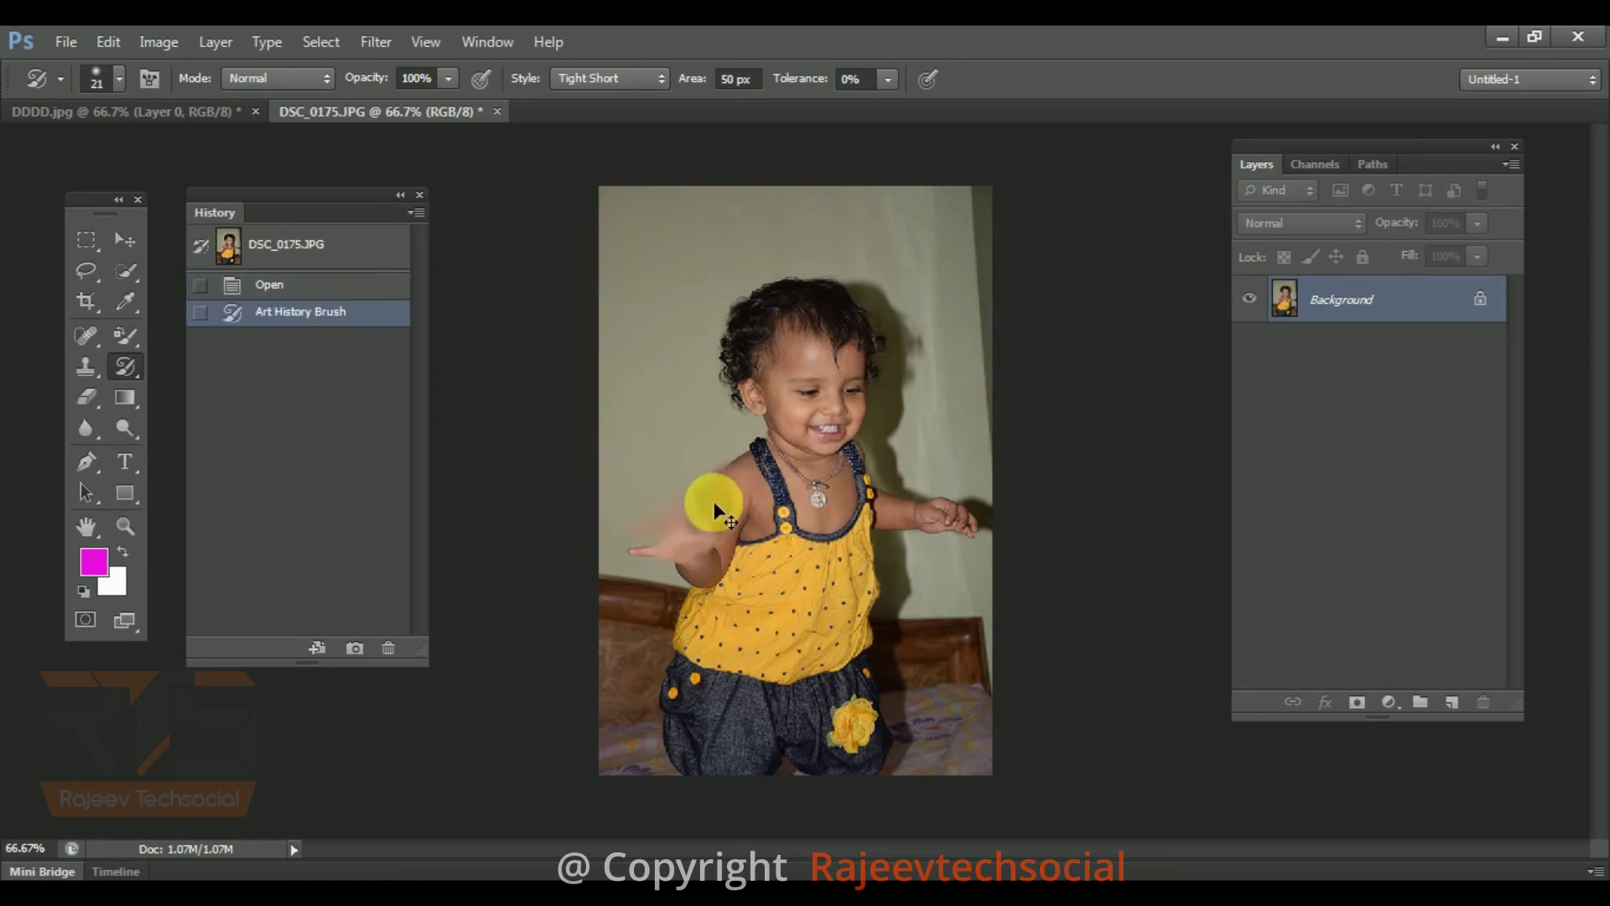
{"action": "key", "text": "ctrl+z"}
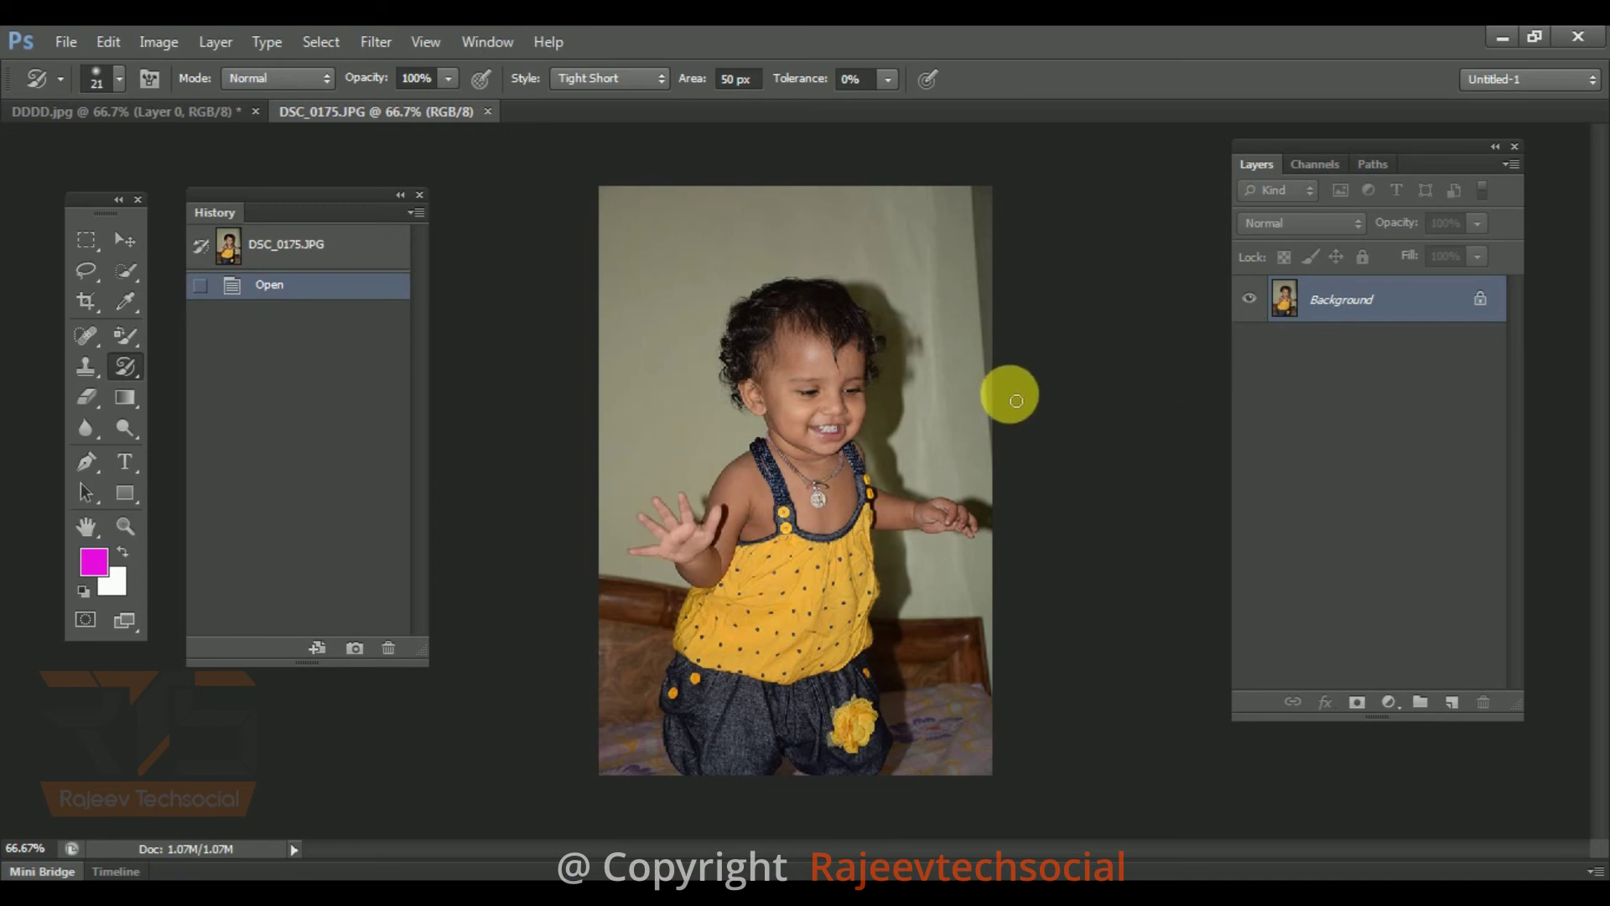
- Add a new white-filled layer above the Background and set the Art History Brush style to Tight Medium
{"action": "left_click", "coordinate": [1452, 703]}
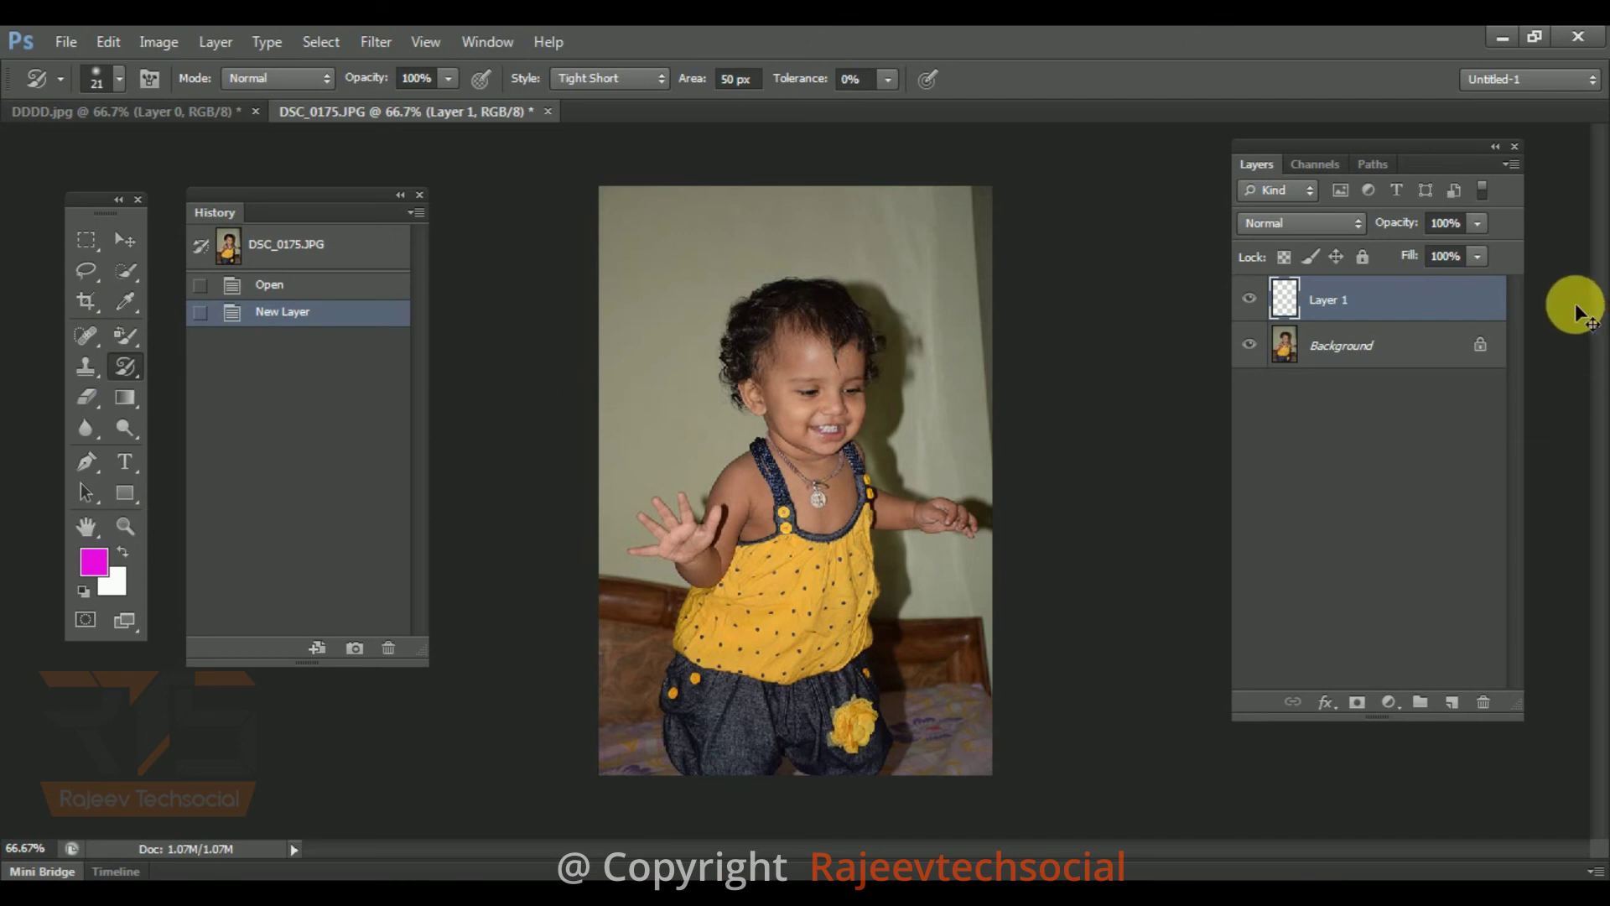
{"action": "key", "text": "ctrl+BackSpace"}
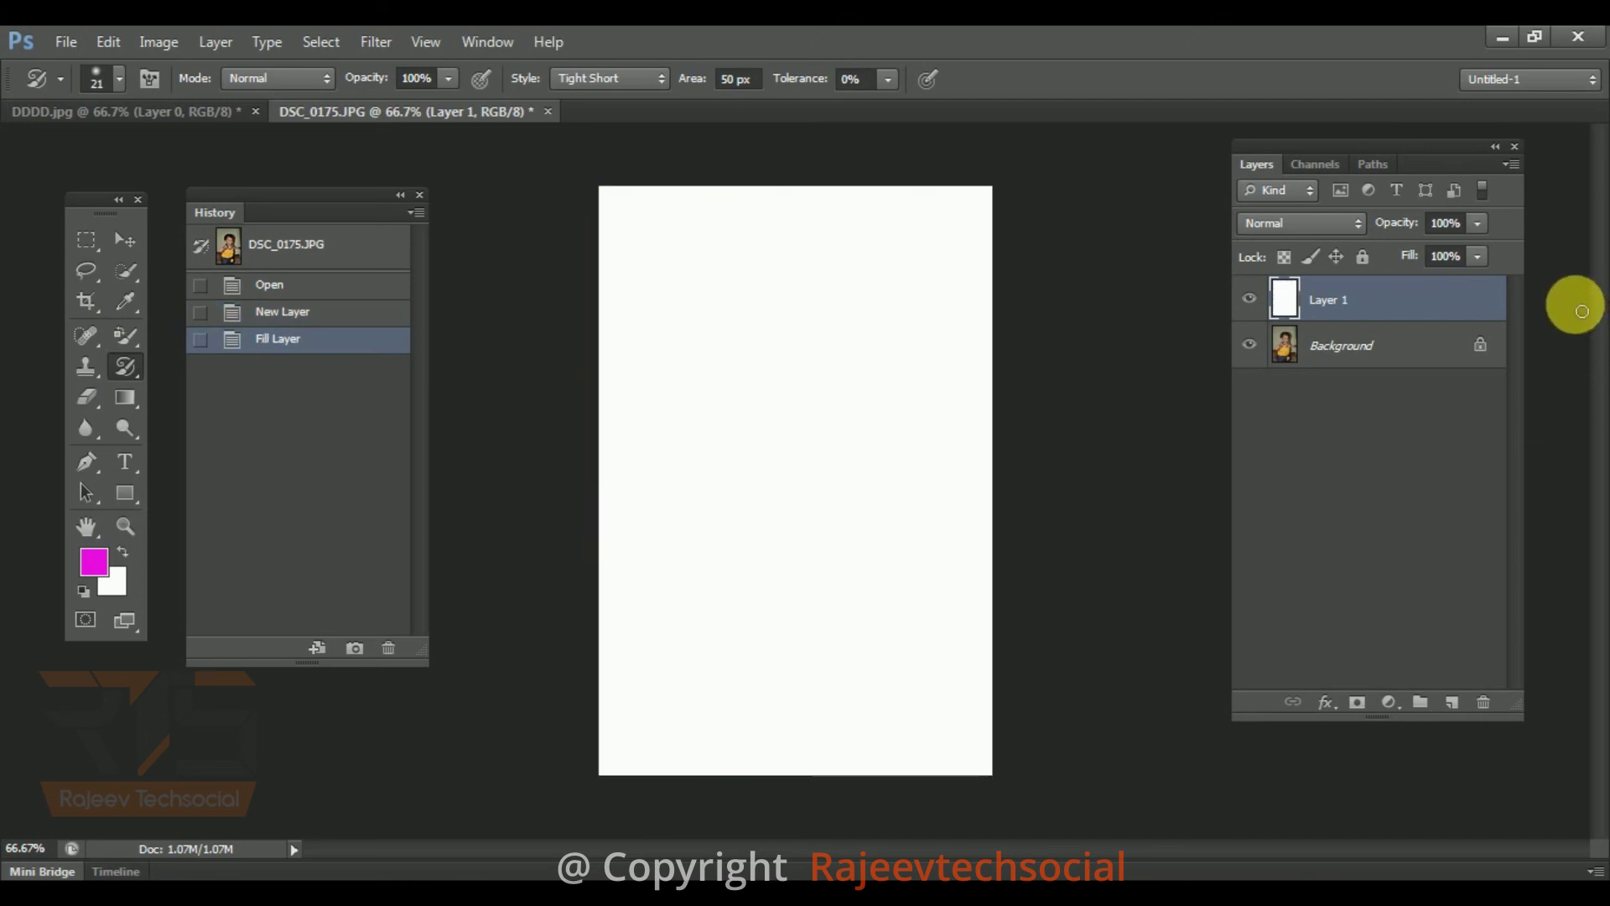
{"action": "left_click", "coordinate": [636, 75]}
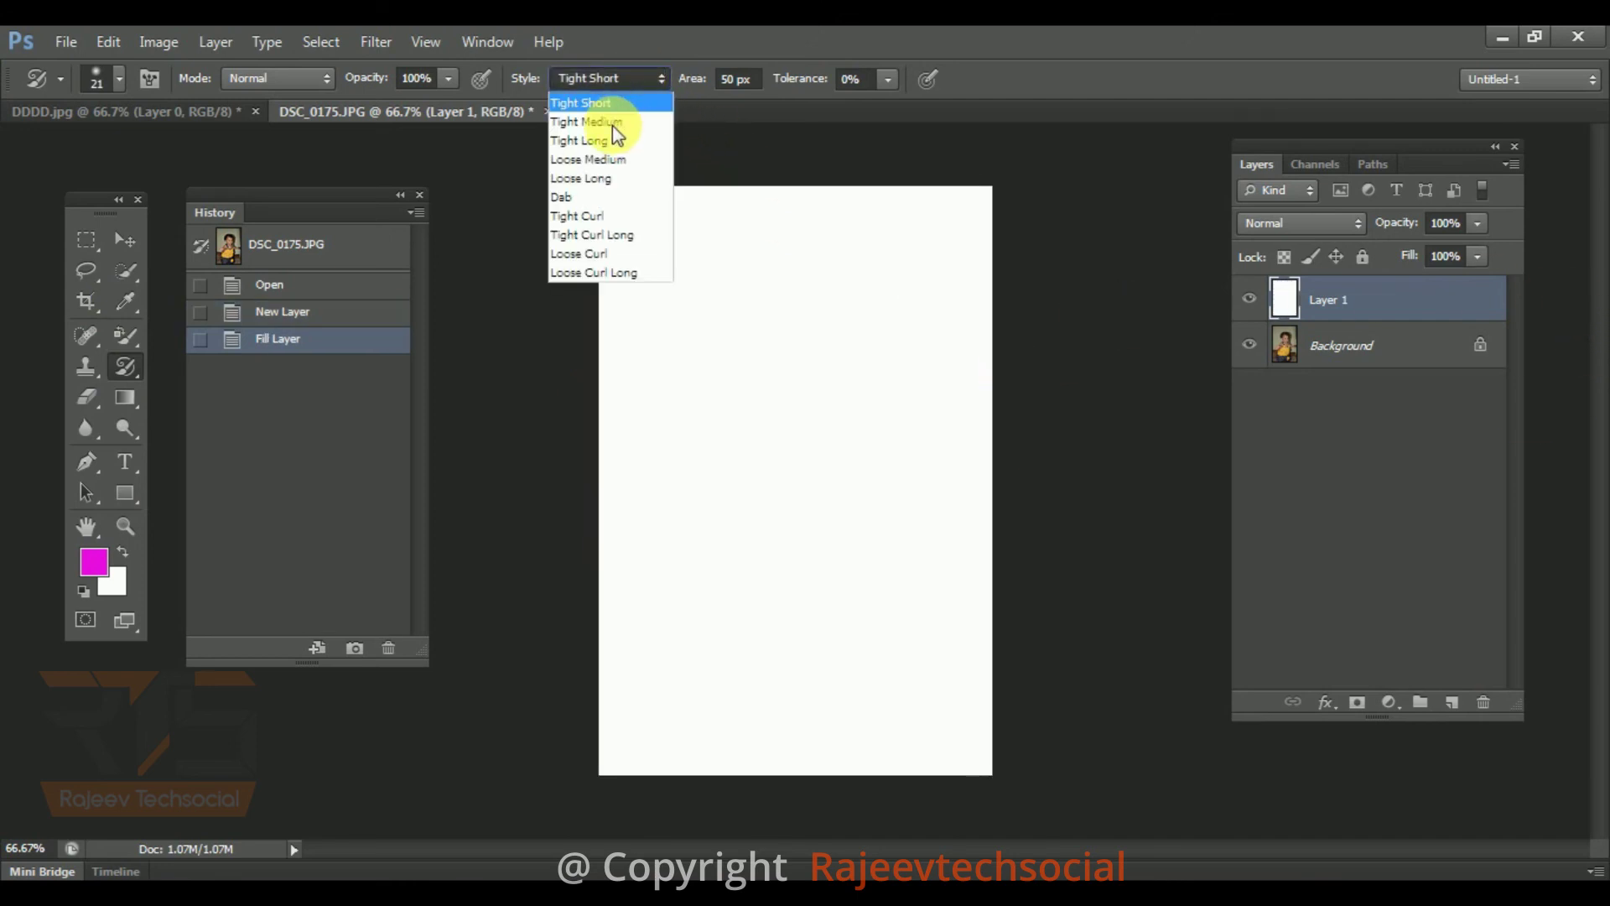
{"action": "left_click", "coordinate": [602, 122]}
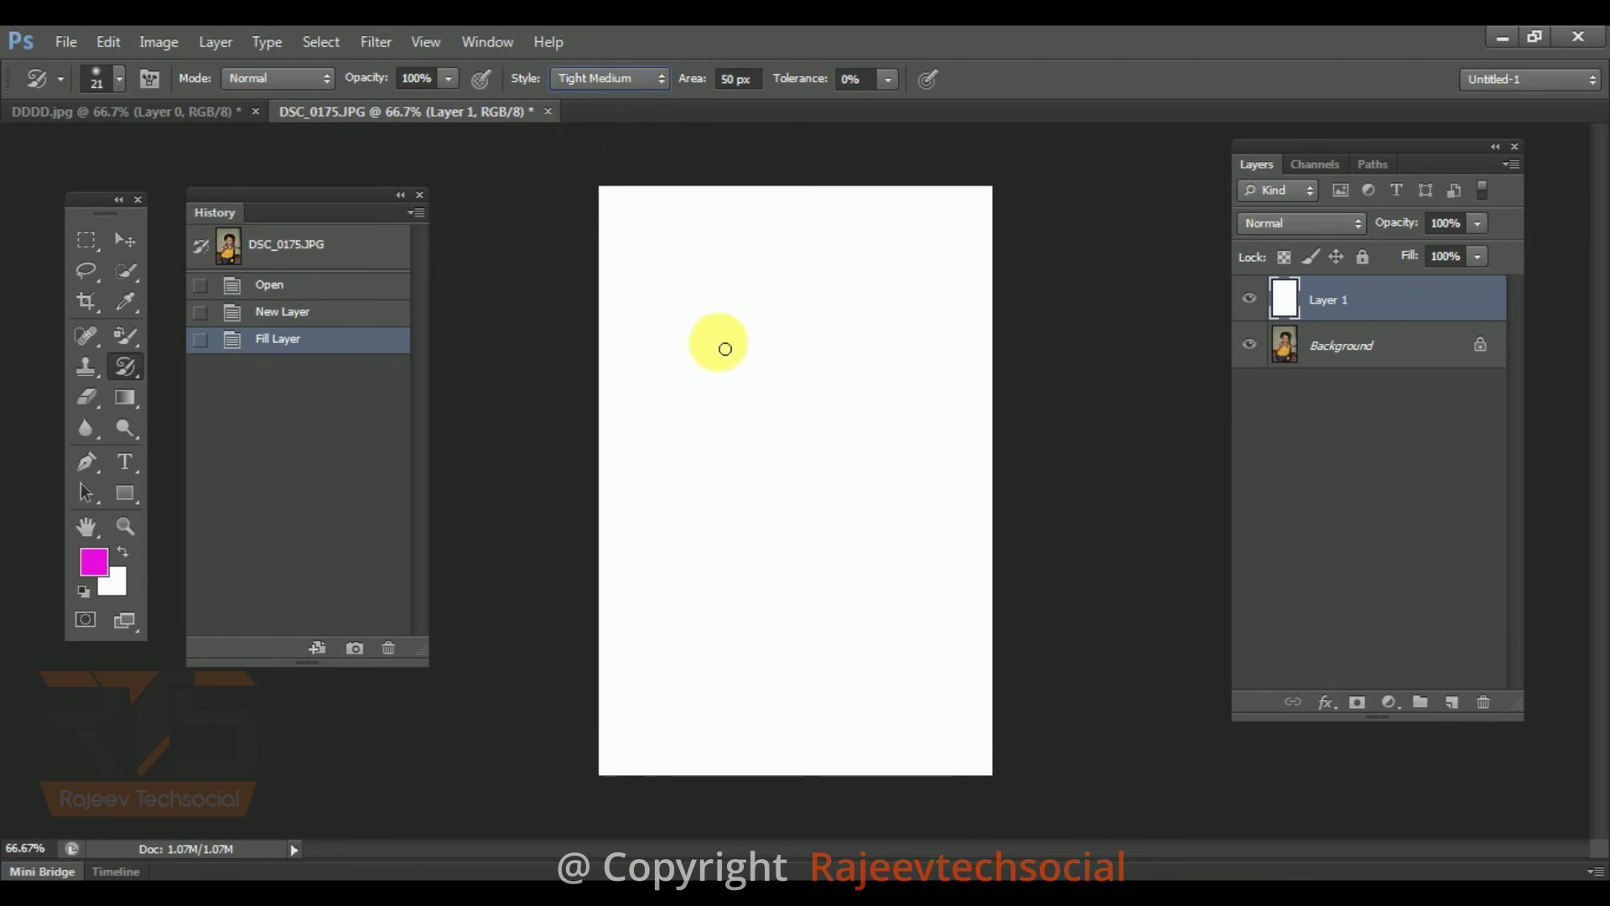
- Set the brush size to 74 px and paint Art History Brush strokes over the child's area on the white layer
{"action": "right_click", "coordinate": [723, 340]}
{"action": "left_click", "coordinate": [823, 379]}
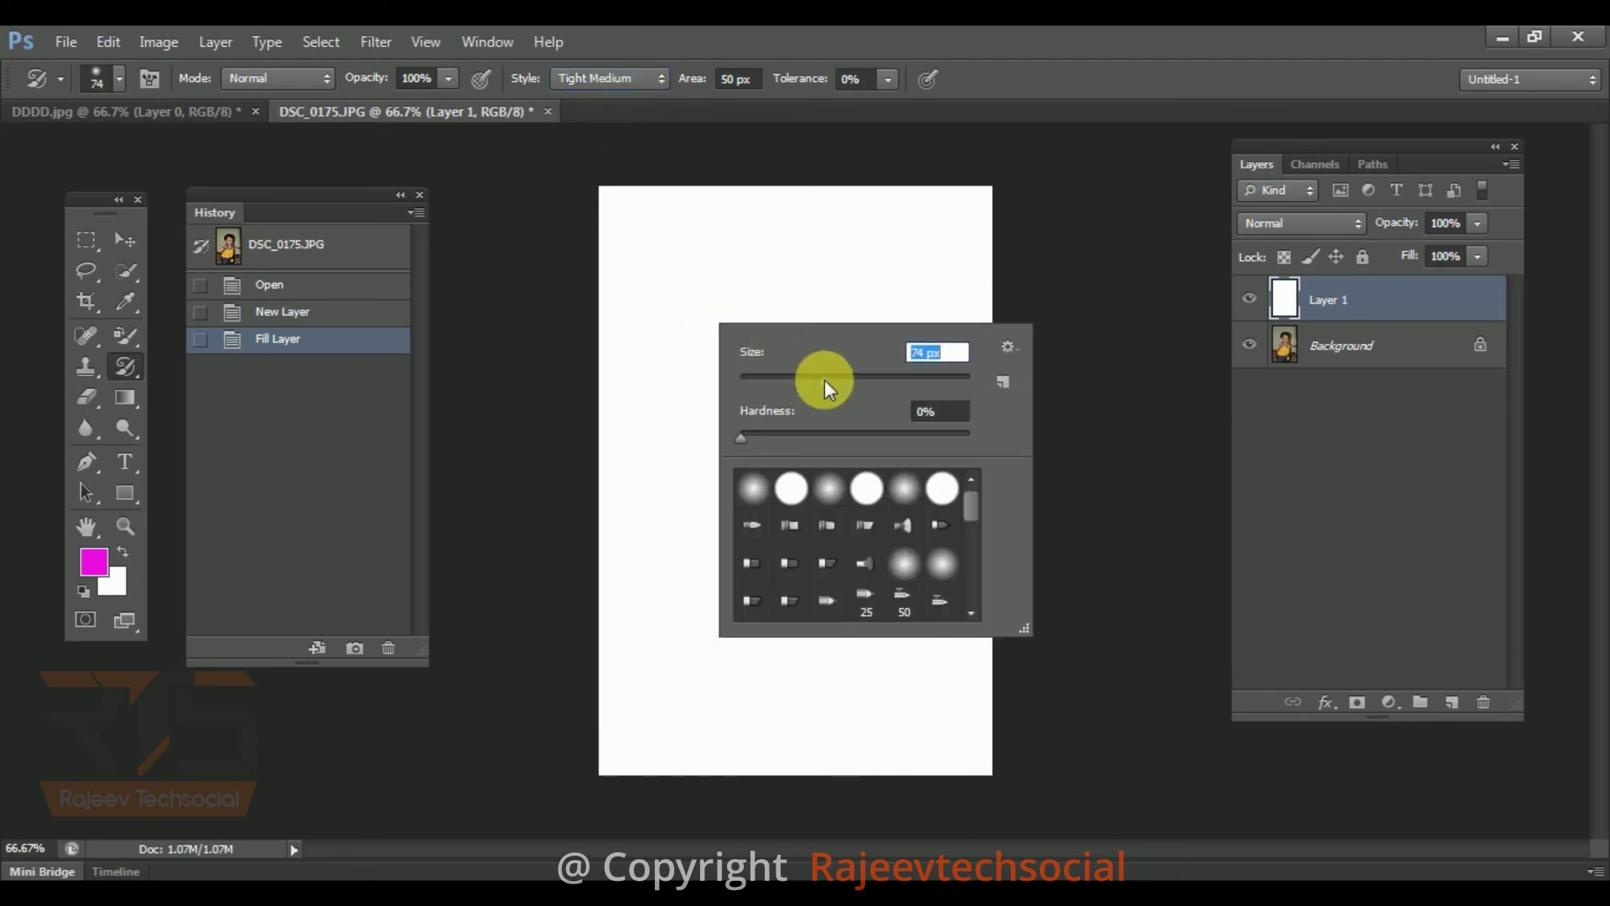
{"action": "key", "text": "Return"}
{"action": "mouse_move", "coordinate": [777, 338]}
{"action": "left_mouse_down"}
{"action": "mouse_move", "coordinate": [770, 428]}
{"action": "mouse_move", "coordinate": [863, 612]}
{"action": "left_mouse_up"}
{"action": "mouse_move", "coordinate": [903, 543]}
{"action": "left_mouse_down"}
{"action": "mouse_move", "coordinate": [812, 494]}
{"action": "mouse_move", "coordinate": [868, 334]}
{"action": "mouse_move", "coordinate": [877, 546]}
{"action": "left_mouse_up"}
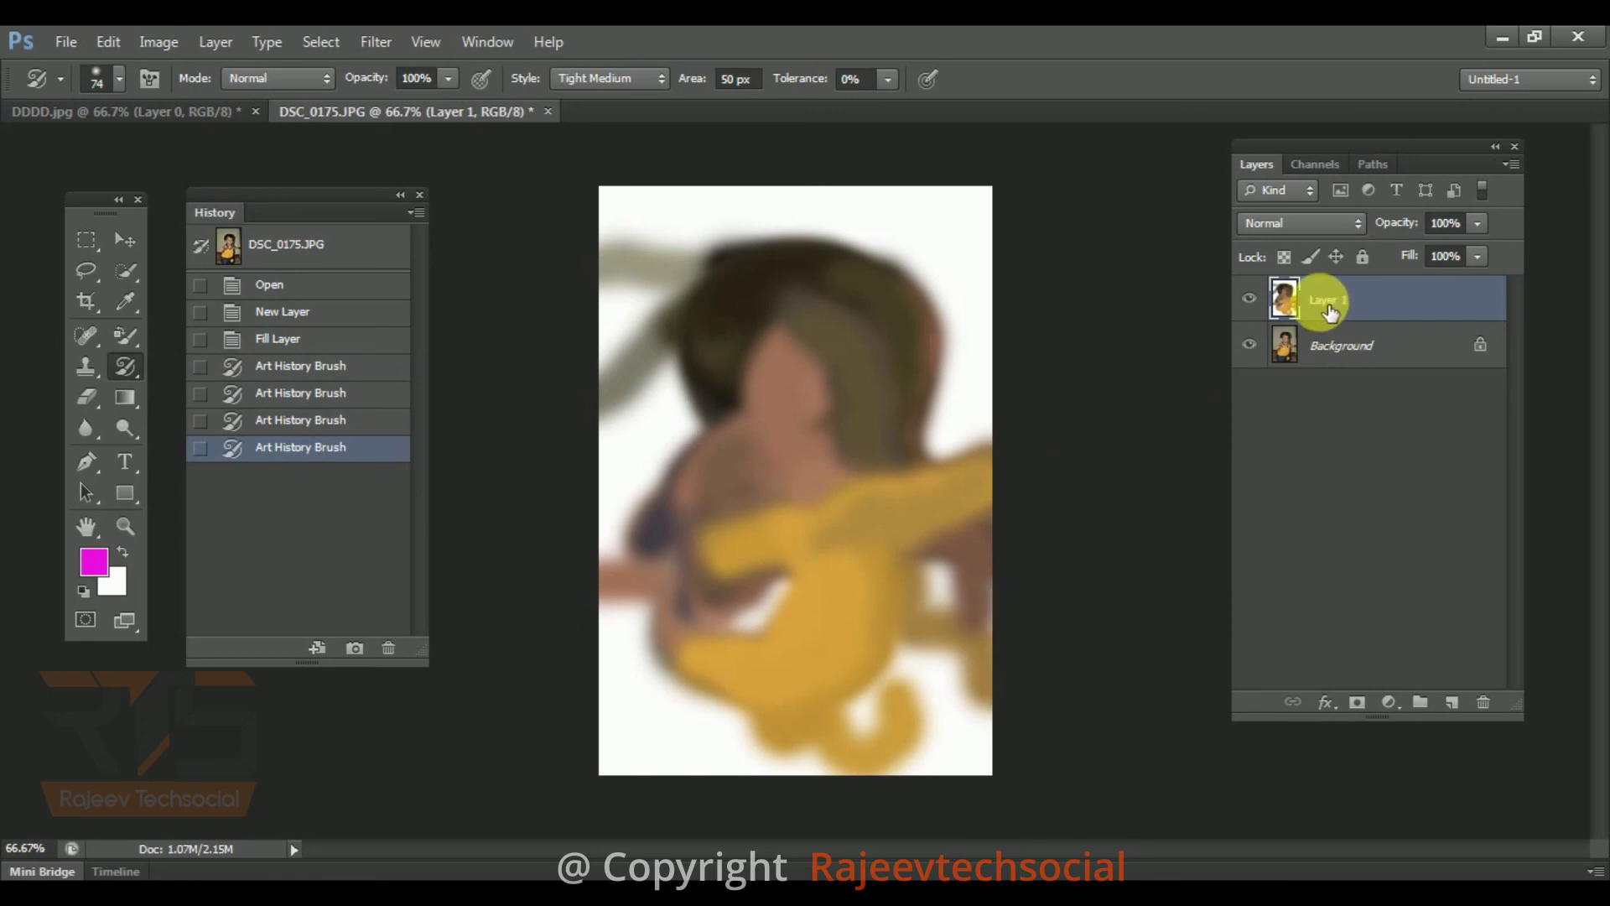
- Delete the painted layer and replace it with a new layer filled with white
{"action": "left_click", "coordinate": [1484, 705]}
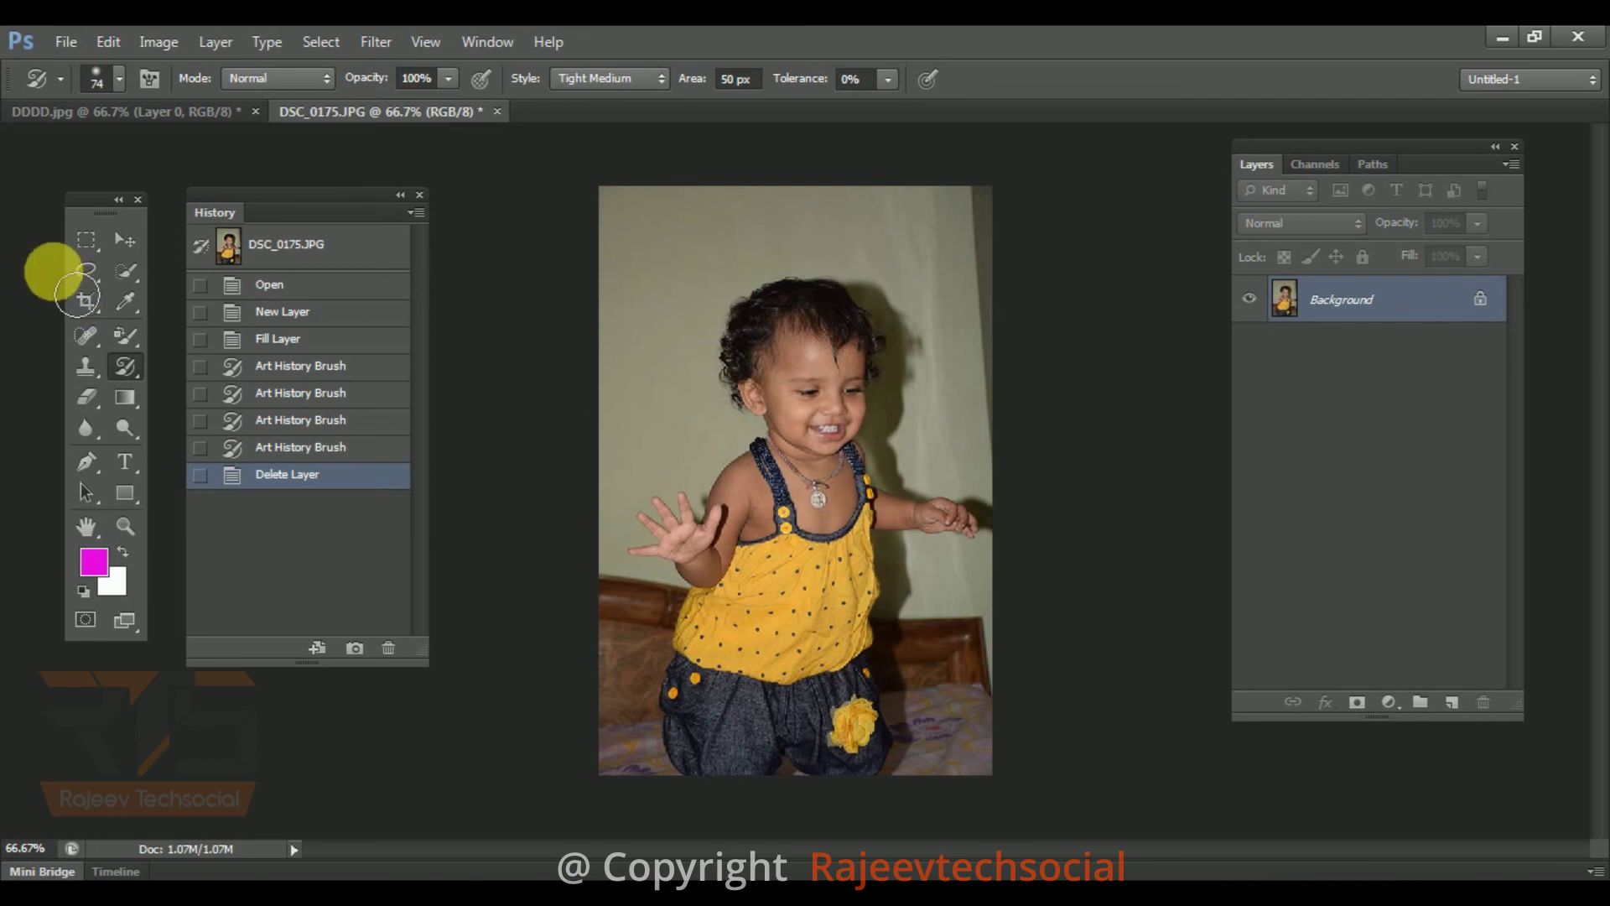
{"action": "left_click", "coordinate": [1454, 705]}
{"action": "key", "text": "ctrl+BackSpace"}
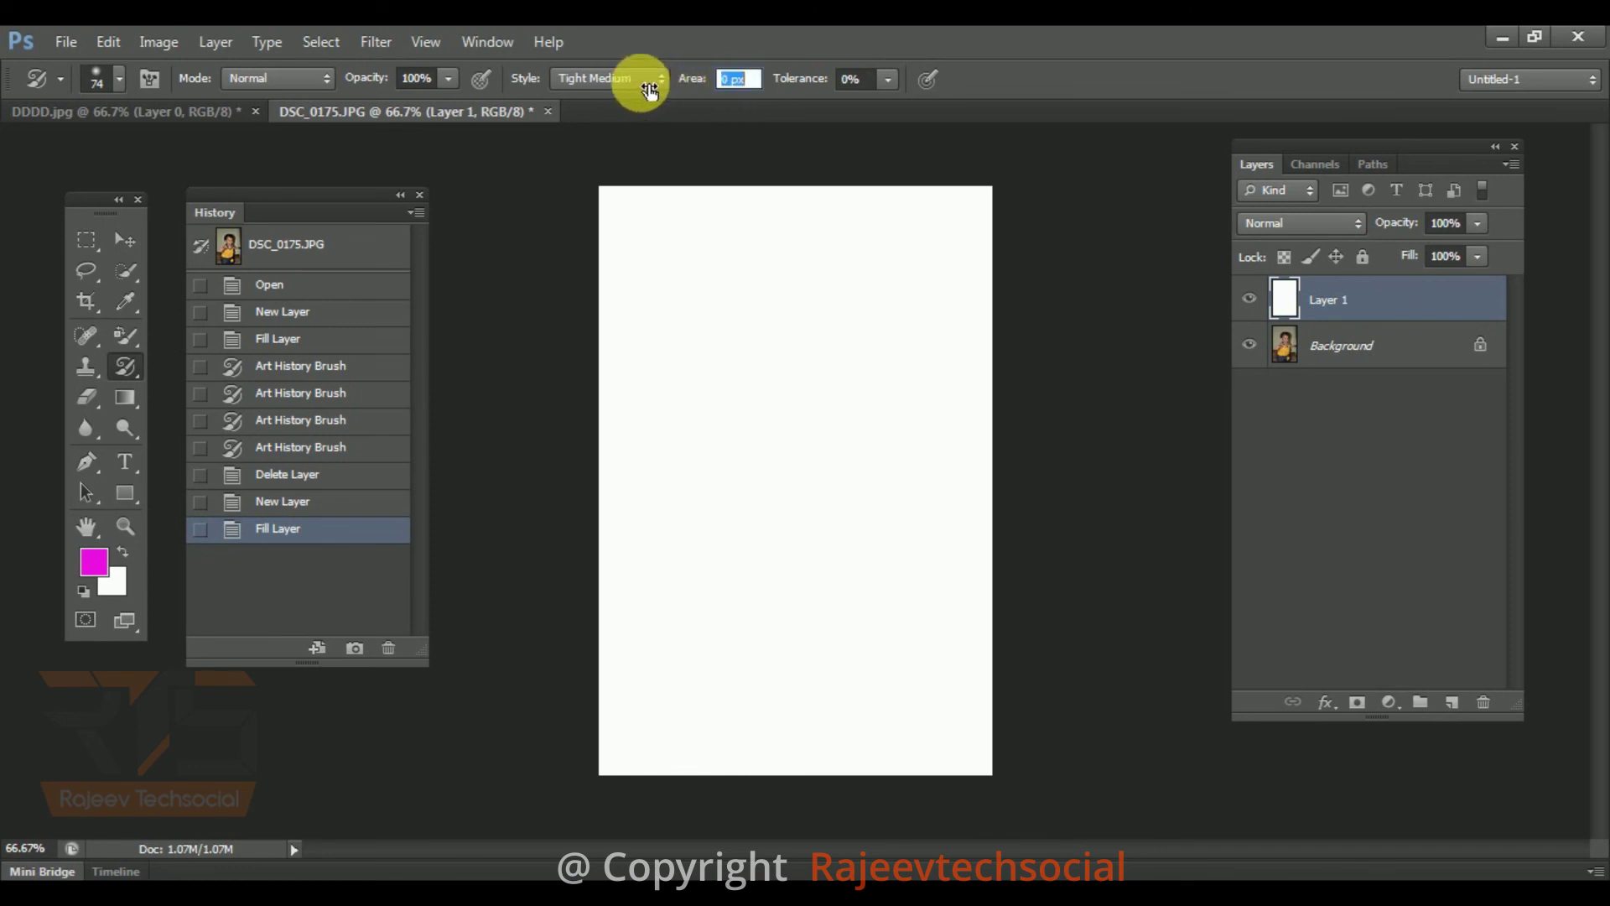
- Try the Art History Brush in Loose Medium style with an 11 px area on the white layer, undoing the strokes
{"action": "left_click", "coordinate": [628, 77]}
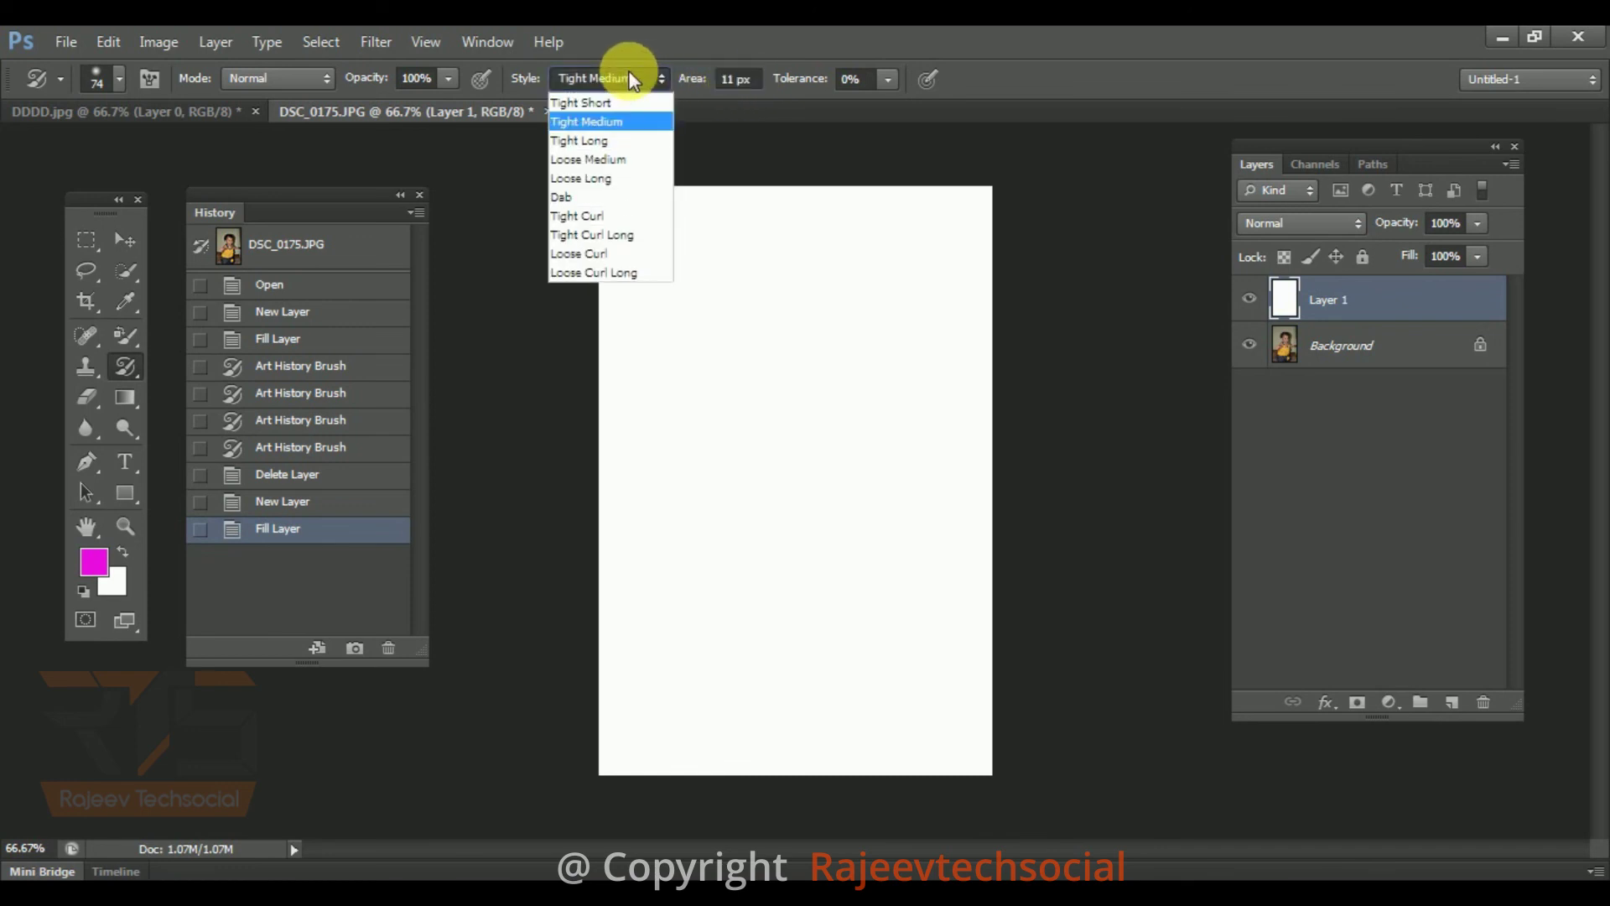
{"action": "left_click", "coordinate": [581, 160]}
{"action": "mouse_move", "coordinate": [754, 344]}
{"action": "left_mouse_down"}
{"action": "mouse_move", "coordinate": [813, 429]}
{"action": "mouse_move", "coordinate": [859, 435]}
{"action": "left_mouse_up"}
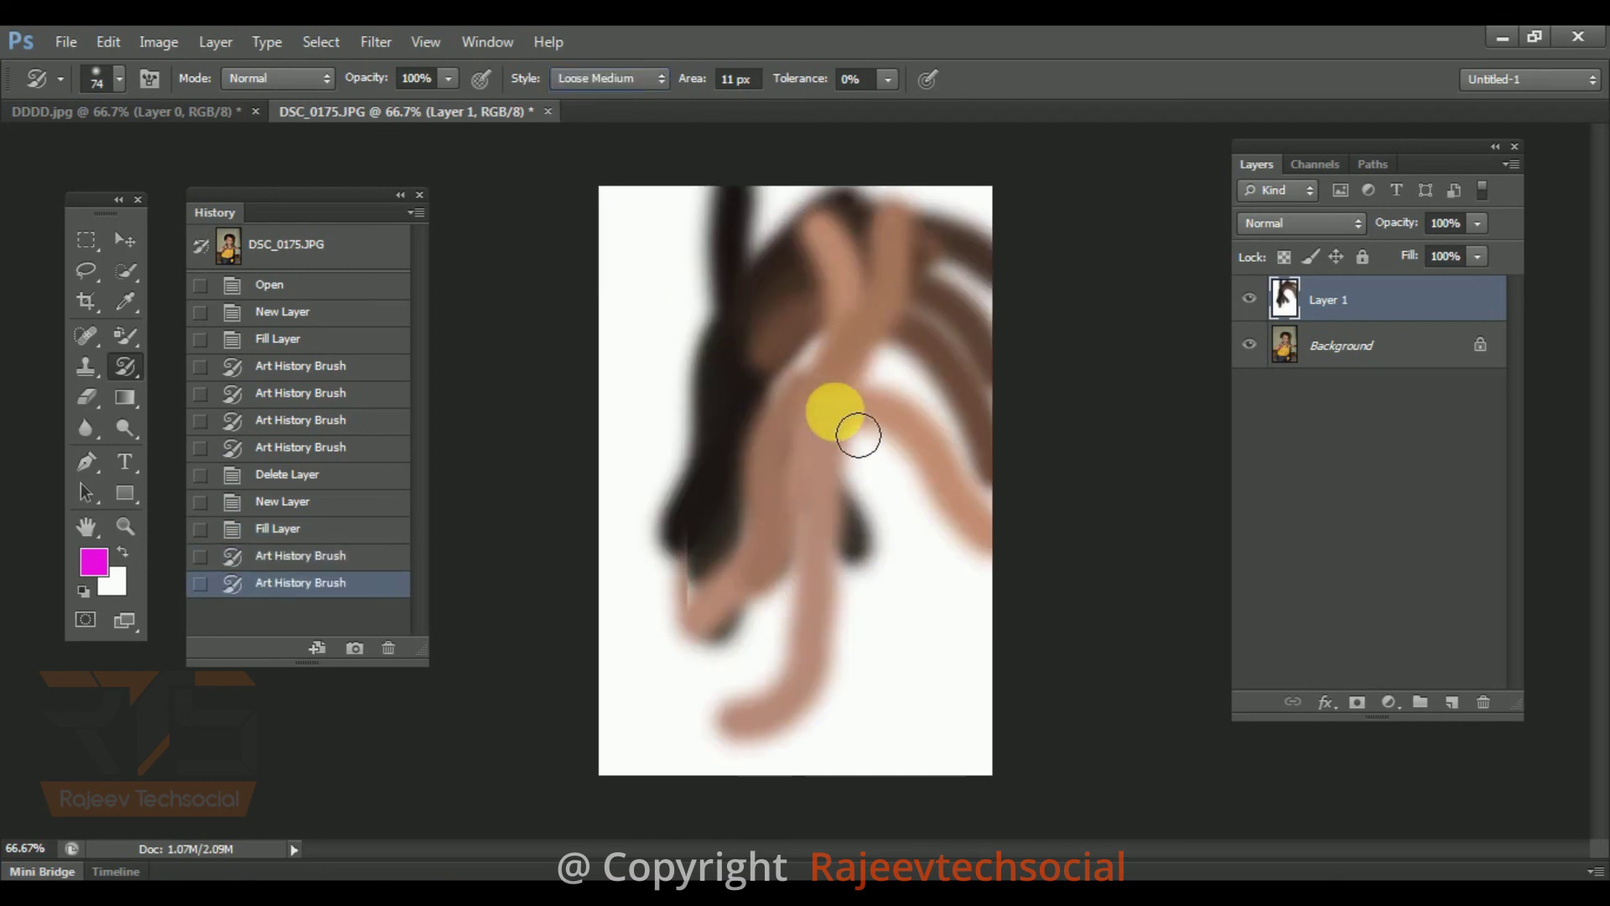
{"action": "key", "text": "ctrl+alt+z"}
{"action": "key", "text": "ctrl+alt+z"}
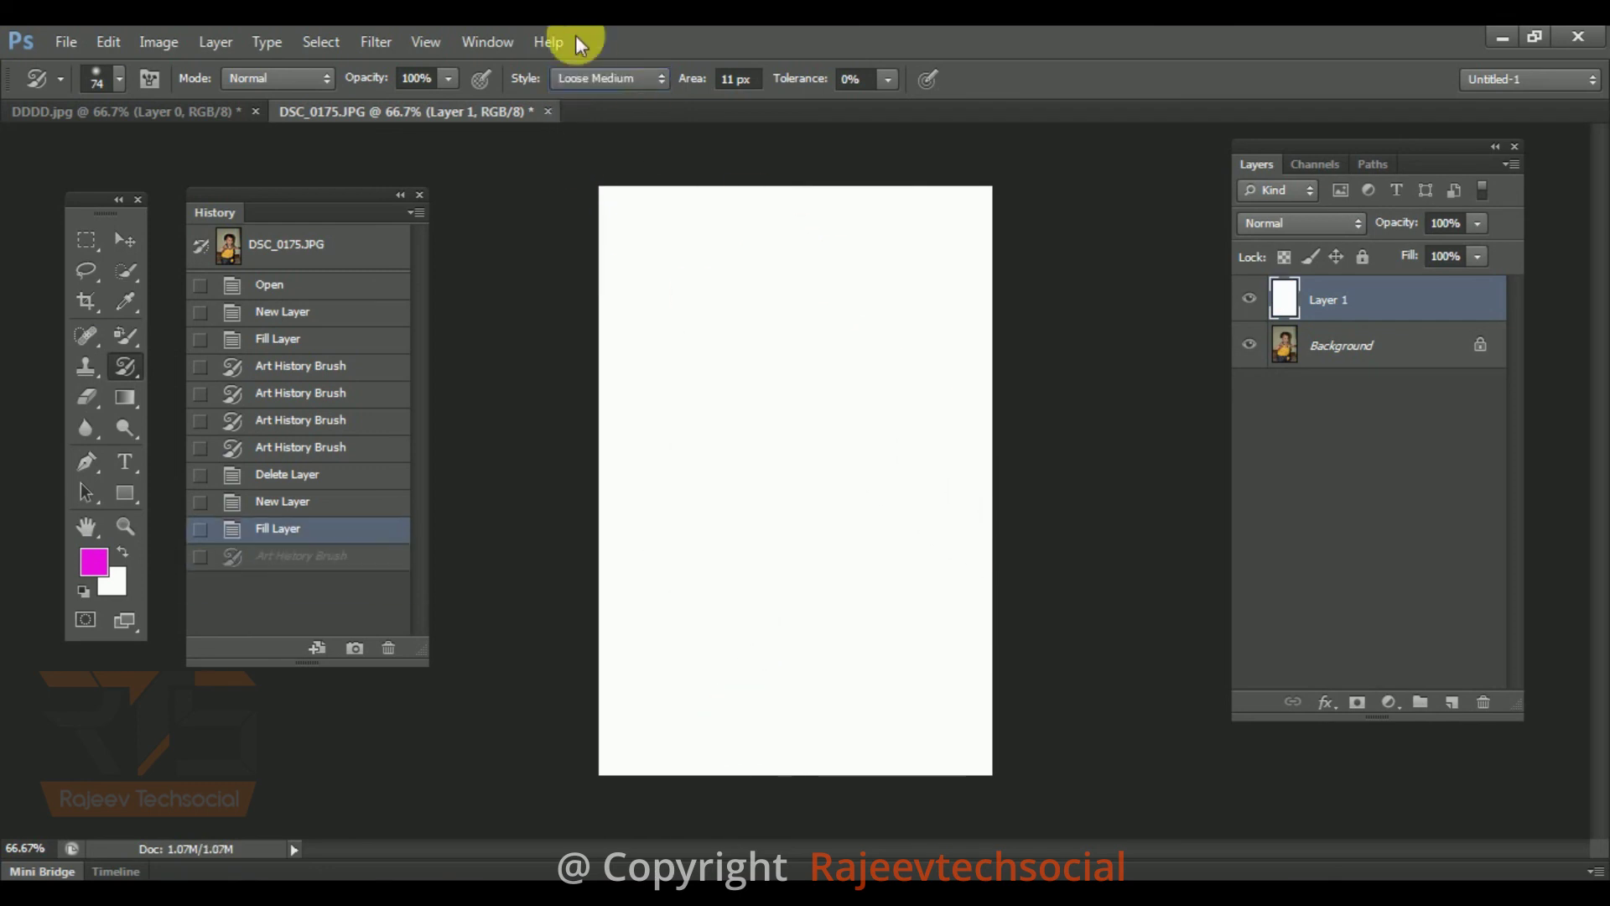
- Set the Art History Brush area to 104 px, keeping Loose Medium style, and undo a trial stroke over the face
{"action": "left_click", "coordinate": [563, 77]}
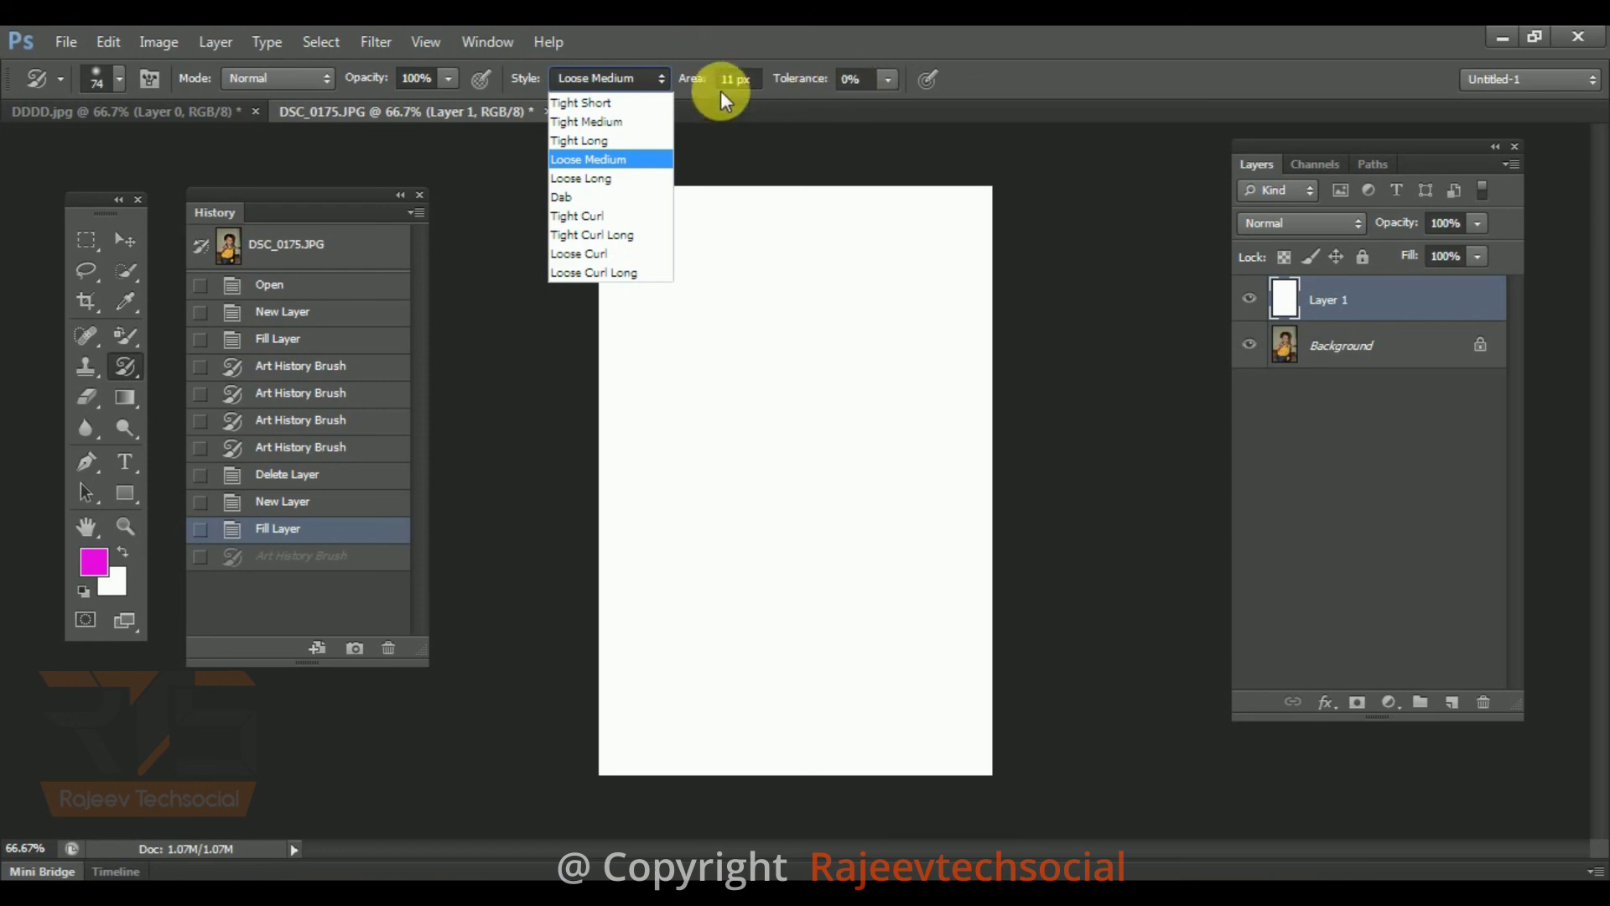
{"action": "left_click", "coordinate": [692, 78]}
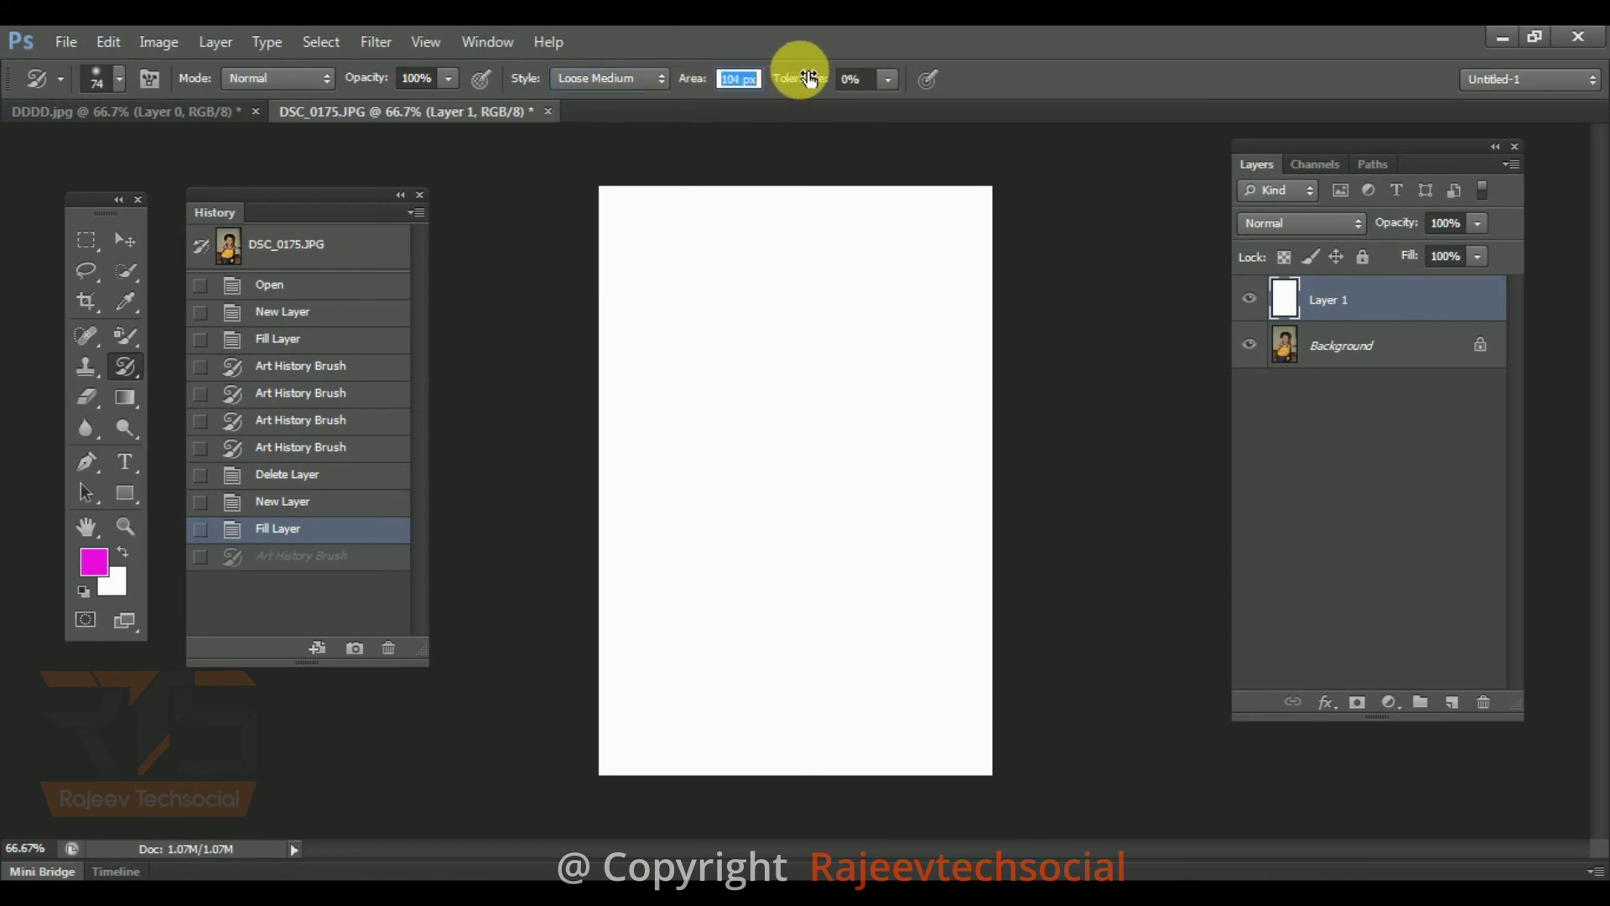
{"action": "mouse_move", "coordinate": [780, 382]}
{"action": "left_mouse_down"}
{"action": "mouse_move", "coordinate": [834, 425]}
{"action": "mouse_move", "coordinate": [814, 450]}
{"action": "left_mouse_up"}
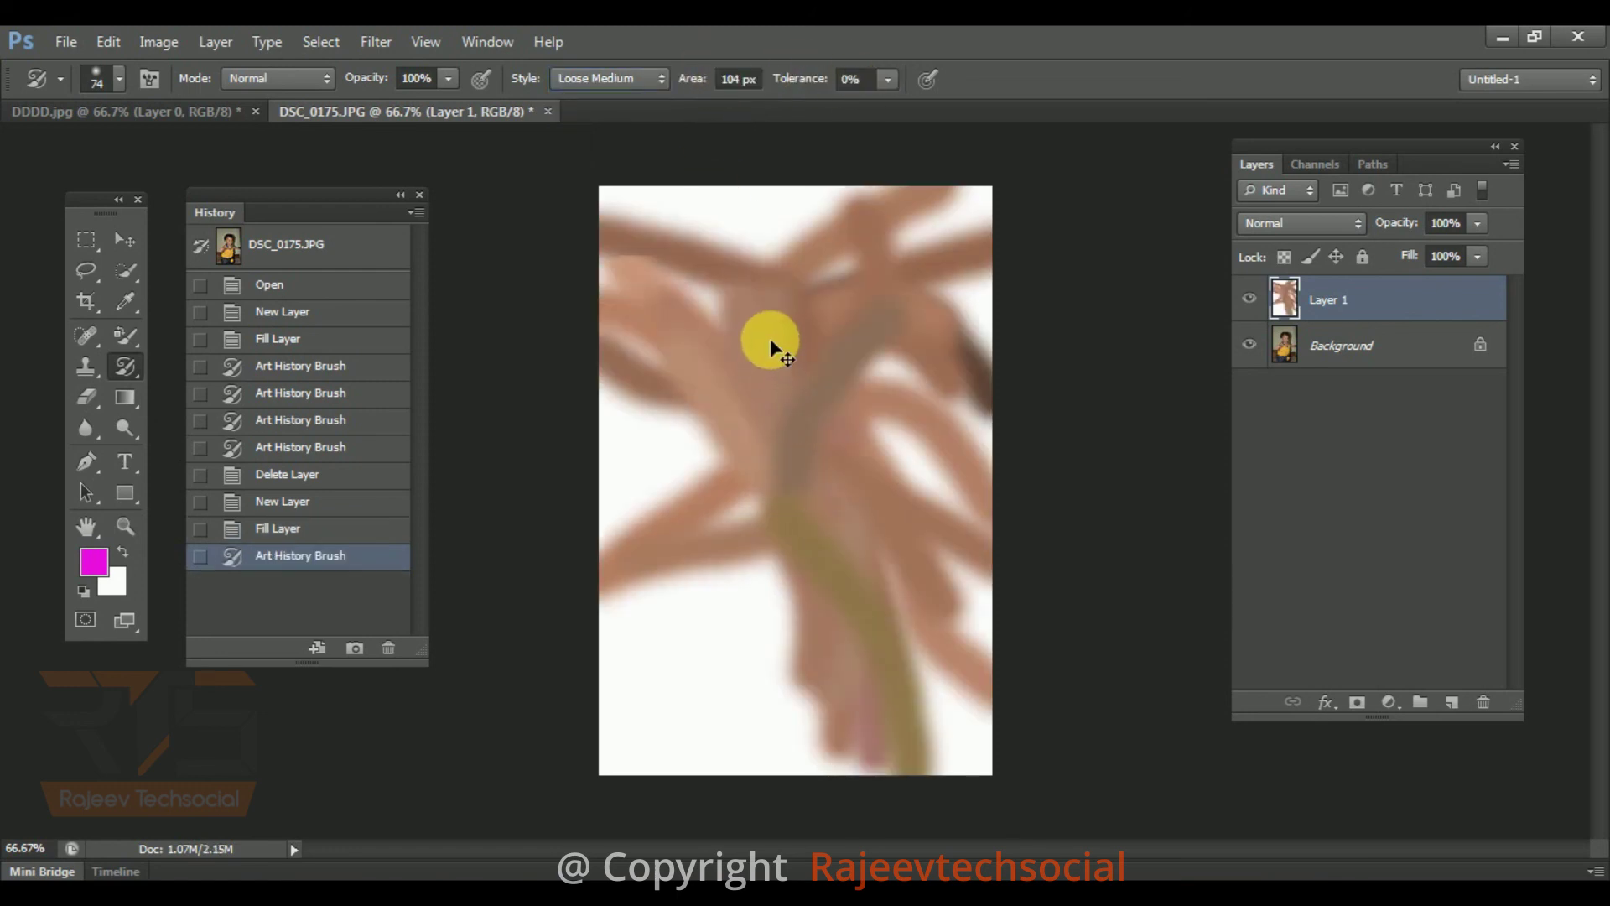
{"action": "key", "text": "ctrl+z"}
- Reduce the brush size to 2 px and paint the child's face, clothes and surroundings onto the white layer with the Art History Brush
{"action": "right_click", "coordinate": [793, 233]}
{"action": "left_click_drag", "start_coordinate": [898, 297], "coordinate": [822, 299]}
{"action": "left_click", "coordinate": [1015, 41]}
{"action": "mouse_move", "coordinate": [784, 370]}
{"action": "left_mouse_down"}
{"action": "mouse_move", "coordinate": [814, 497]}
{"action": "mouse_move", "coordinate": [753, 506]}
{"action": "mouse_move", "coordinate": [760, 354]}
{"action": "mouse_move", "coordinate": [776, 335]}
{"action": "mouse_move", "coordinate": [835, 354]}
{"action": "mouse_move", "coordinate": [889, 503]}
{"action": "mouse_move", "coordinate": [831, 595]}
{"action": "mouse_move", "coordinate": [793, 600]}
{"action": "mouse_move", "coordinate": [776, 552]}
{"action": "mouse_move", "coordinate": [728, 539]}
{"action": "mouse_move", "coordinate": [751, 617]}
{"action": "mouse_move", "coordinate": [773, 635]}
{"action": "mouse_move", "coordinate": [869, 635]}
{"action": "mouse_move", "coordinate": [914, 449]}
{"action": "mouse_move", "coordinate": [910, 378]}
{"action": "left_mouse_up"}
{"action": "mouse_move", "coordinate": [910, 377]}
{"action": "left_mouse_down"}
{"action": "mouse_move", "coordinate": [743, 246]}
{"action": "mouse_move", "coordinate": [685, 412]}
{"action": "mouse_move", "coordinate": [702, 666]}
{"action": "mouse_move", "coordinate": [787, 711]}
{"action": "mouse_move", "coordinate": [839, 669]}
{"action": "mouse_move", "coordinate": [782, 782]}
{"action": "mouse_move", "coordinate": [726, 716]}
{"action": "mouse_move", "coordinate": [733, 690]}
{"action": "mouse_move", "coordinate": [849, 713]}
{"action": "left_mouse_up"}
{"action": "mouse_move", "coordinate": [830, 420]}
{"action": "left_mouse_down"}
{"action": "mouse_move", "coordinate": [850, 546]}
{"action": "mouse_move", "coordinate": [838, 282]}
{"action": "mouse_move", "coordinate": [834, 443]}
{"action": "mouse_move", "coordinate": [785, 454]}
{"action": "mouse_move", "coordinate": [779, 416]}
{"action": "mouse_move", "coordinate": [813, 330]}
{"action": "mouse_move", "coordinate": [883, 431]}
{"action": "mouse_move", "coordinate": [828, 414]}
{"action": "mouse_move", "coordinate": [816, 357]}
{"action": "mouse_move", "coordinate": [826, 577]}
{"action": "mouse_move", "coordinate": [789, 544]}
{"action": "mouse_move", "coordinate": [781, 563]}
{"action": "mouse_move", "coordinate": [797, 468]}
{"action": "mouse_move", "coordinate": [771, 459]}
{"action": "mouse_move", "coordinate": [784, 395]}
{"action": "mouse_move", "coordinate": [893, 406]}
{"action": "mouse_move", "coordinate": [829, 564]}
{"action": "mouse_move", "coordinate": [852, 507]}
{"action": "mouse_move", "coordinate": [851, 545]}
{"action": "left_mouse_up"}
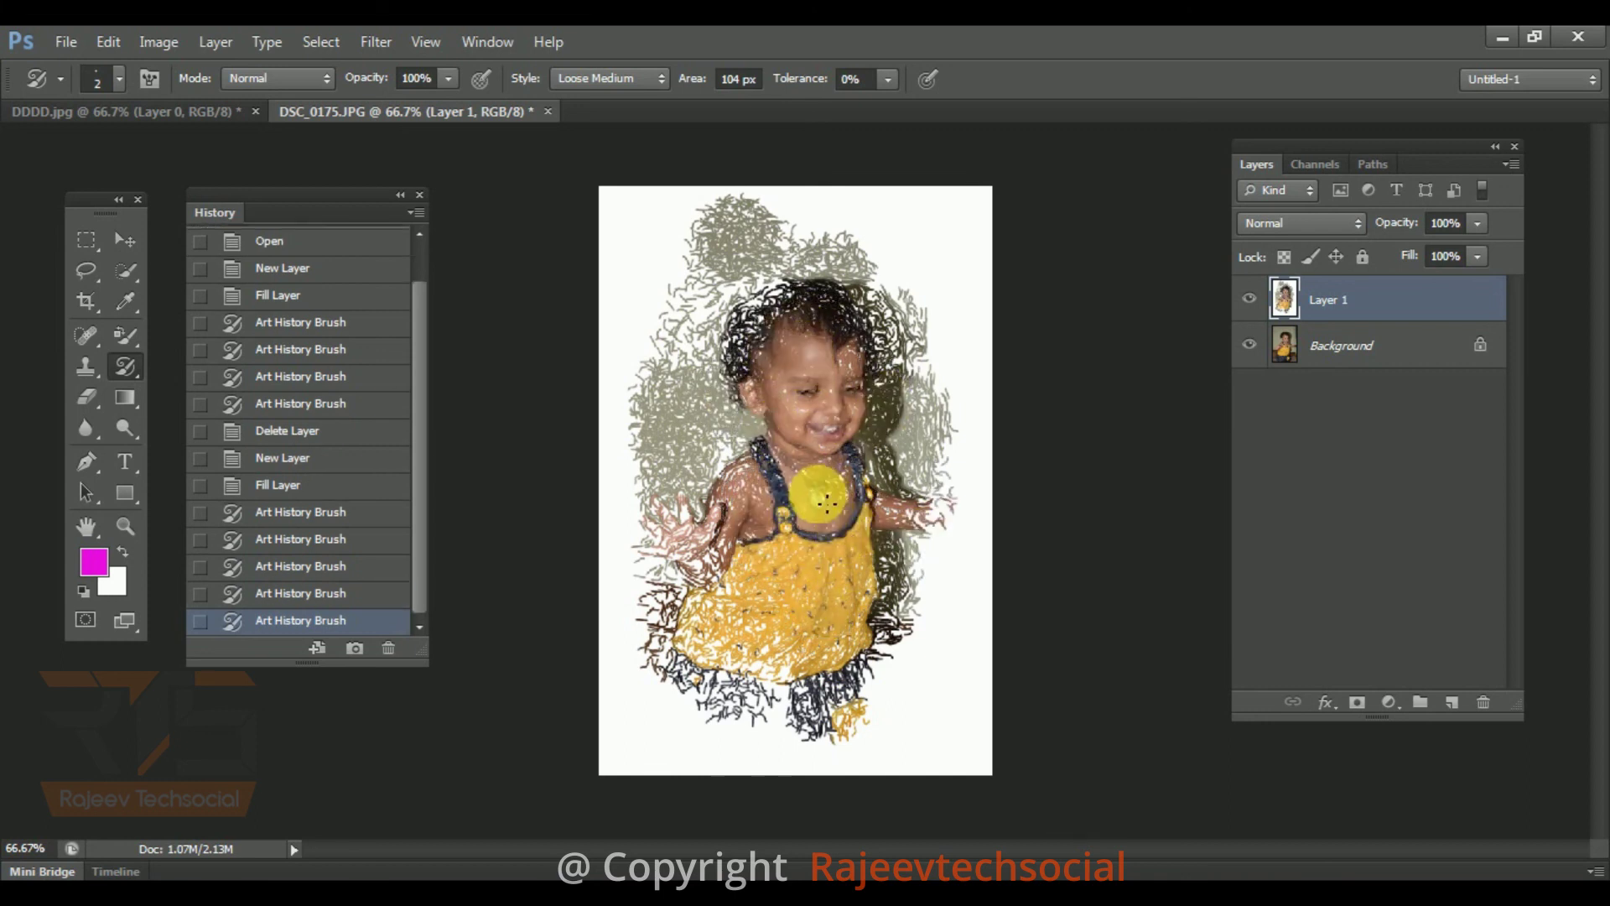
- Reposition the History panel in the empty area between the toolbox and the photo
{"action": "left_click", "coordinate": [419, 194]}
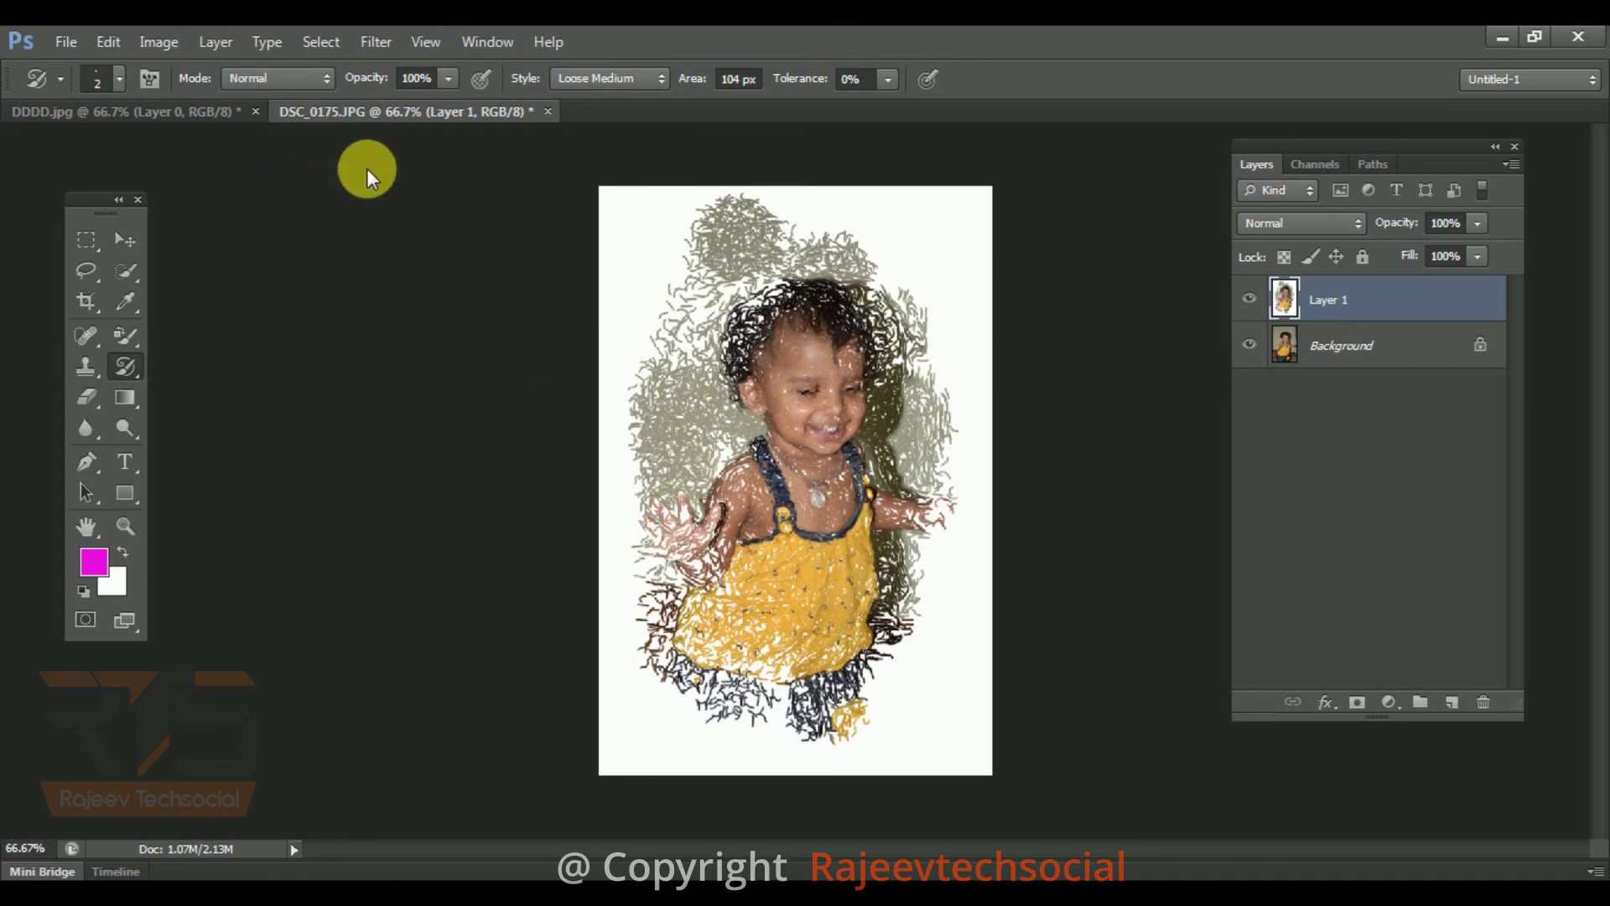
{"action": "left_click_drag", "start_coordinate": [389, 168], "coordinate": [389, 170]}
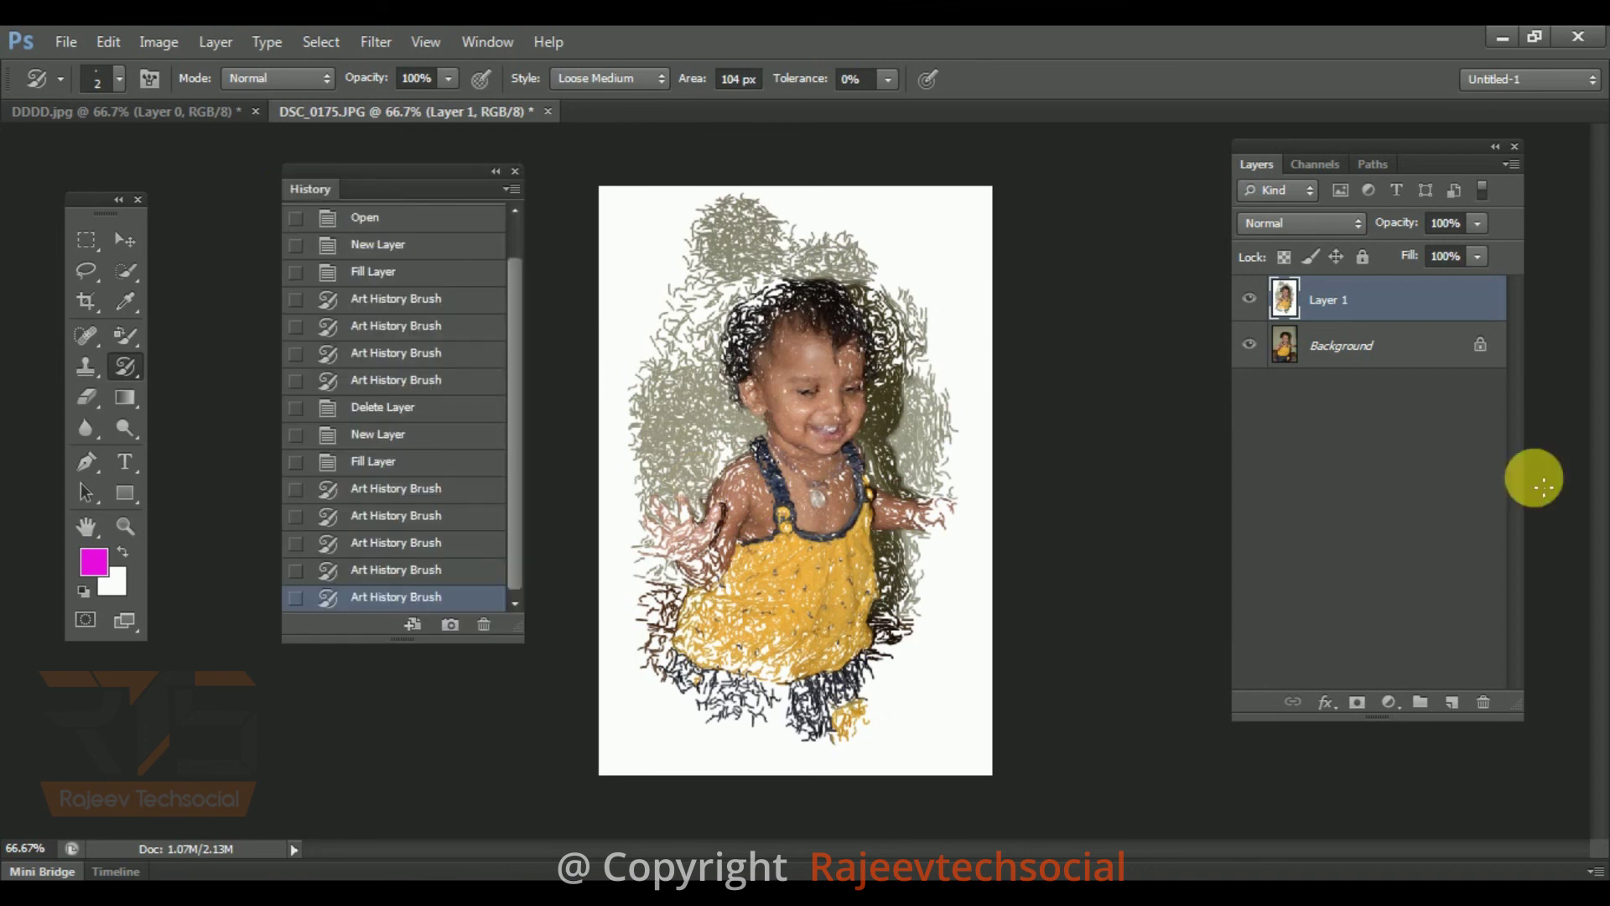